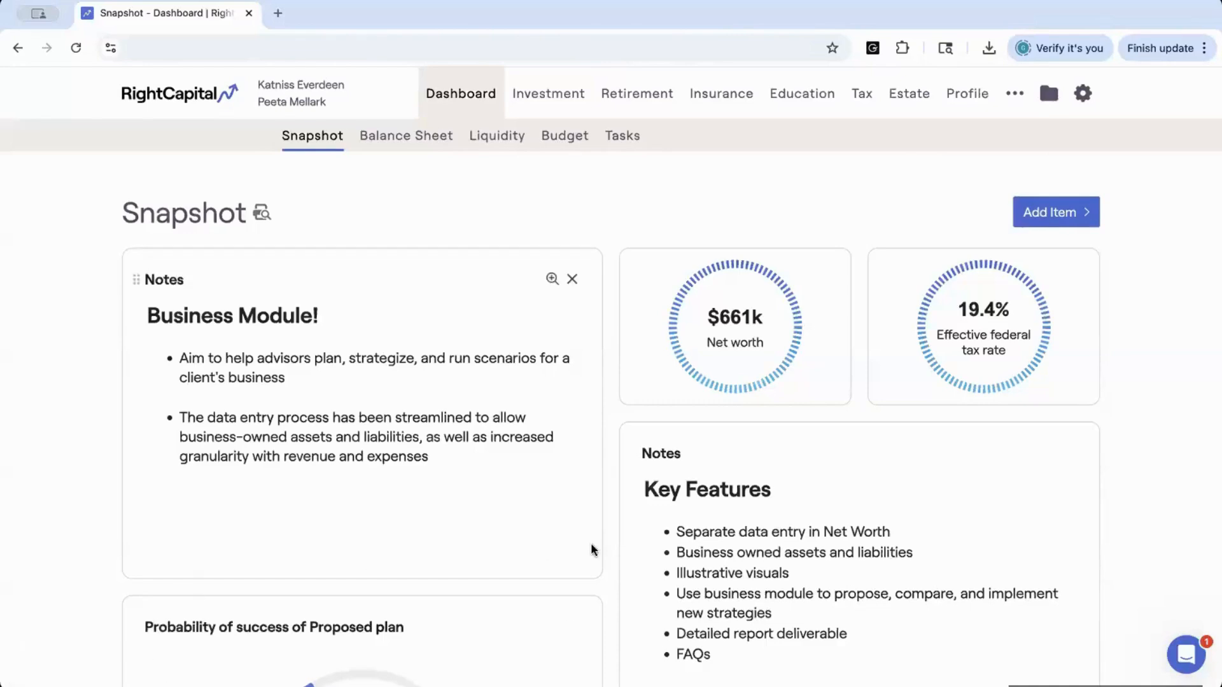
# Open the client's Profile Net Worth page from the dashboard snapshot
pyautogui.scroll(-1, 649, 541)
pyautogui.scroll(-1, 649, 541)
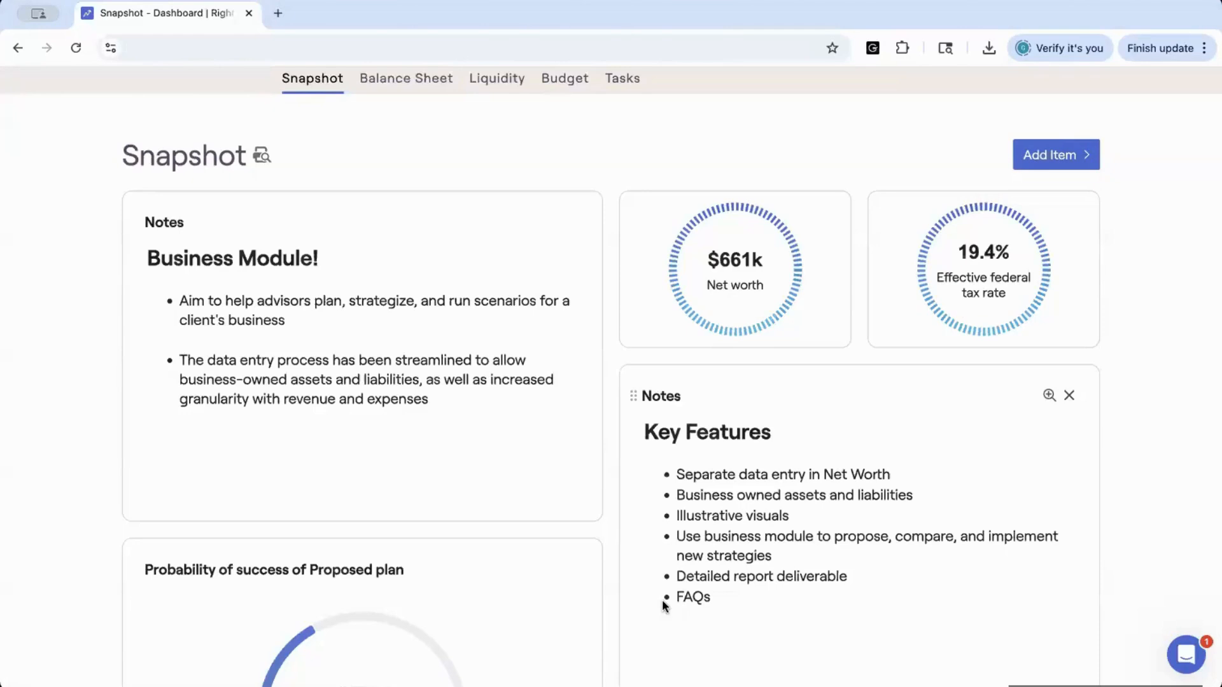
pyautogui.scroll(1, 605, 382)
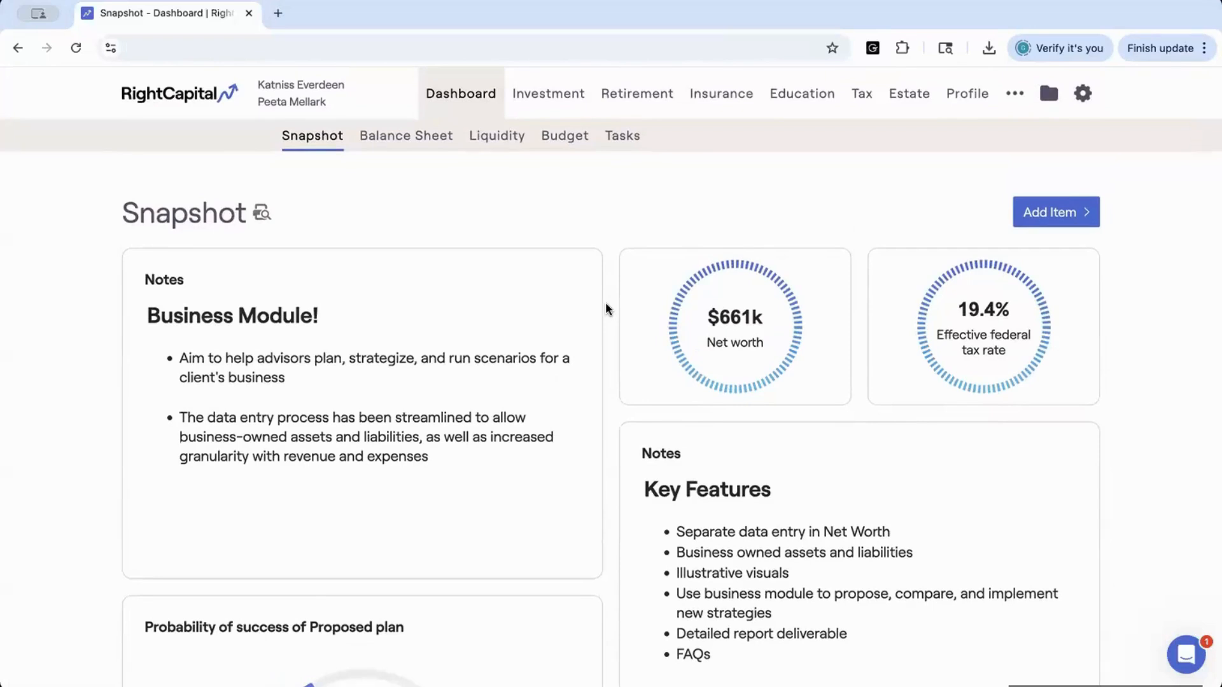
pyautogui.moveTo(618, 277)
pyautogui.click(964, 93)
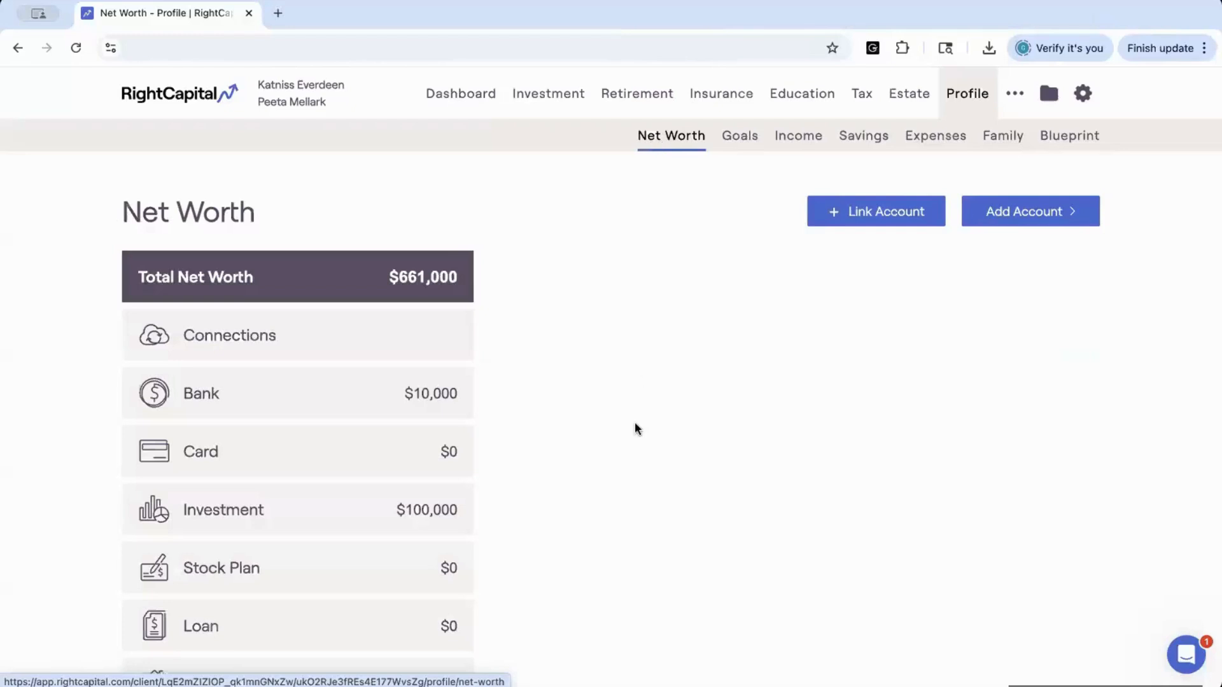
# Display the Business category of net worth assets and their listed businesses
pyautogui.scroll(-3, 635, 428)
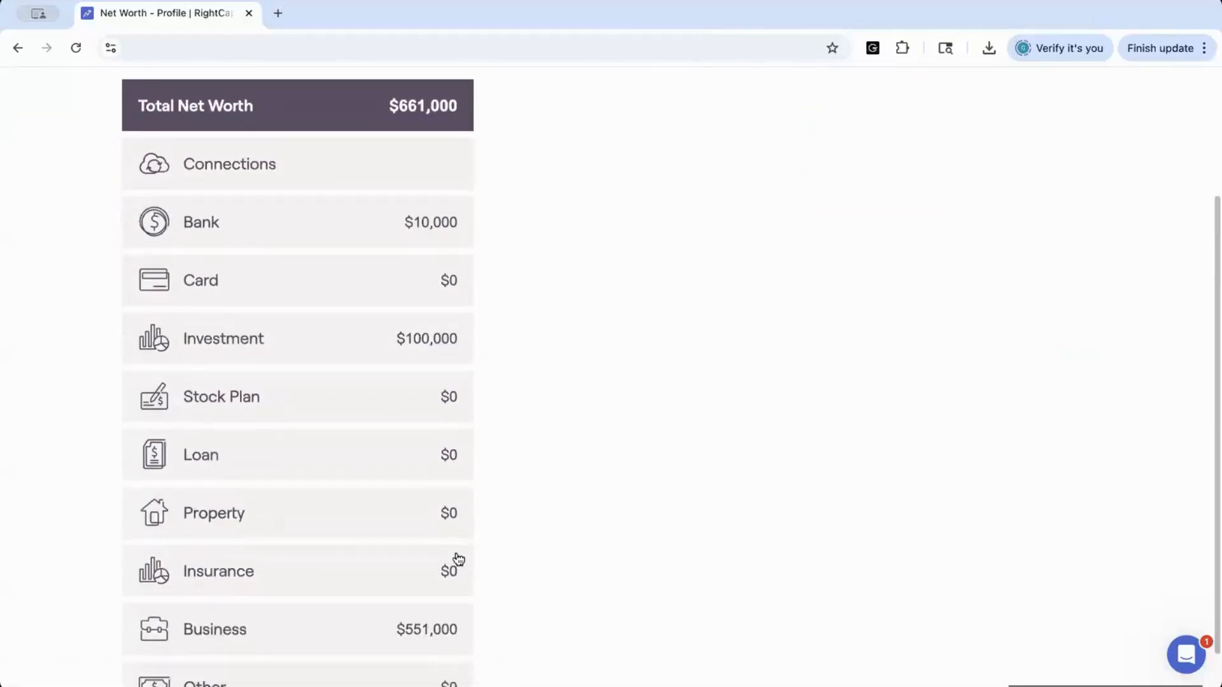
pyautogui.scroll(-1, 448, 570)
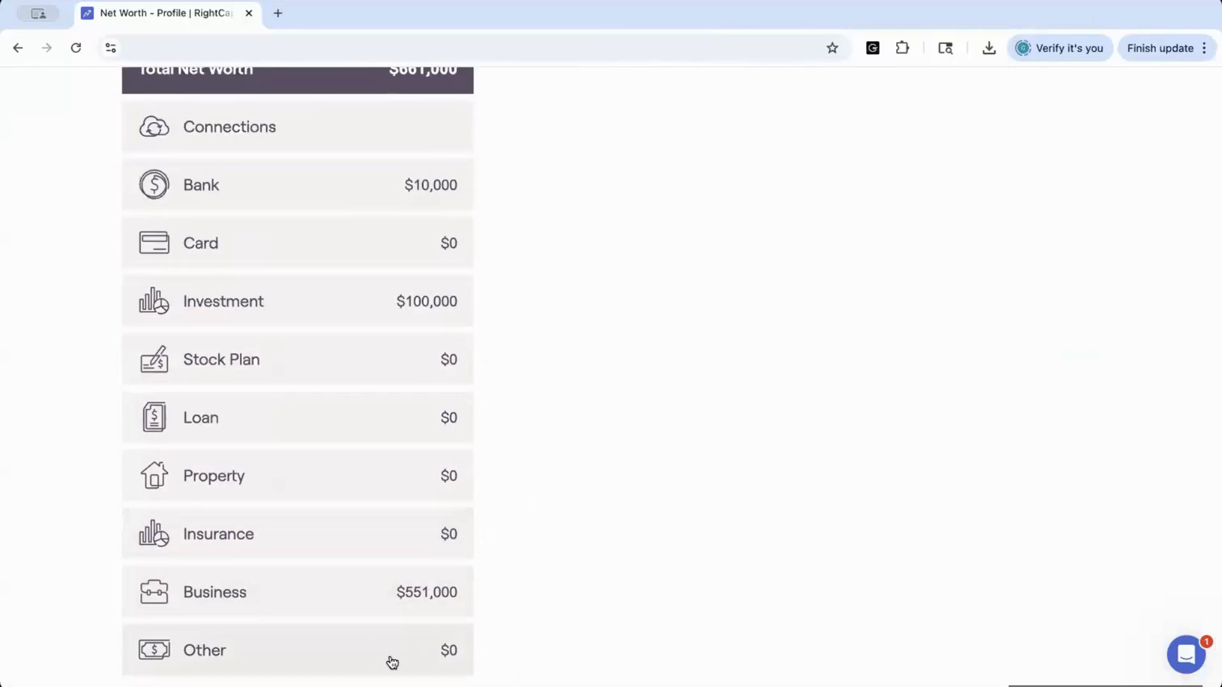
pyautogui.click(345, 597)
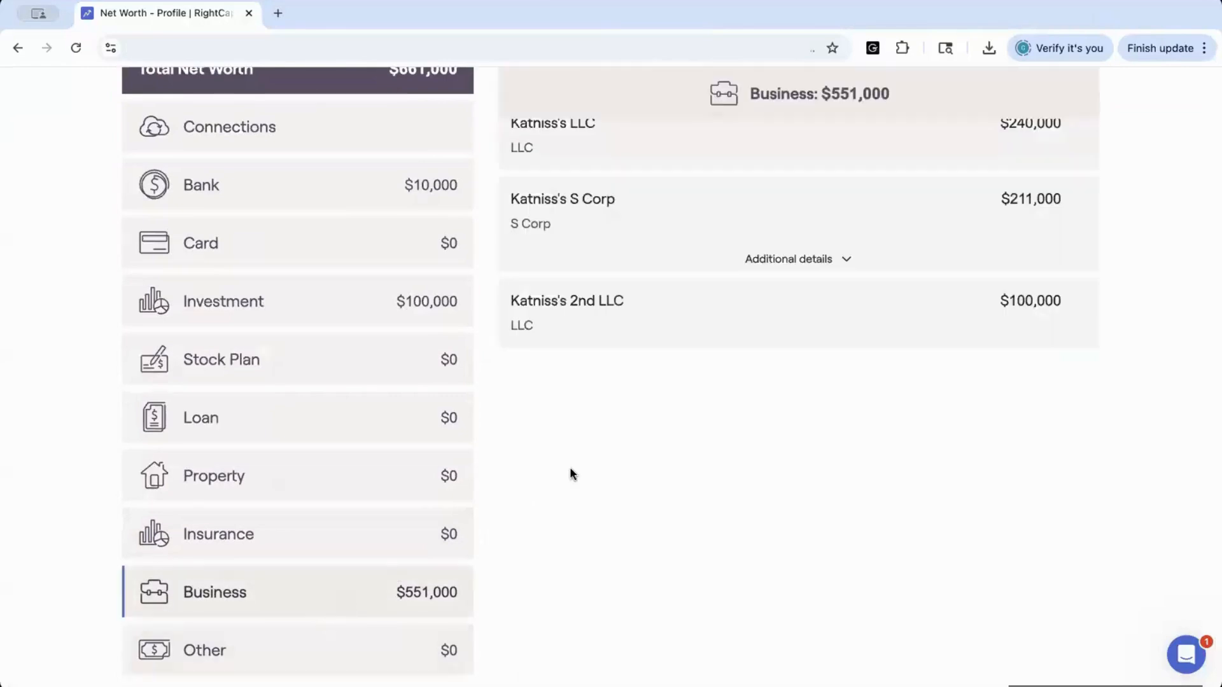
pyautogui.scroll(3, 570, 467)
pyautogui.scroll(1, 570, 467)
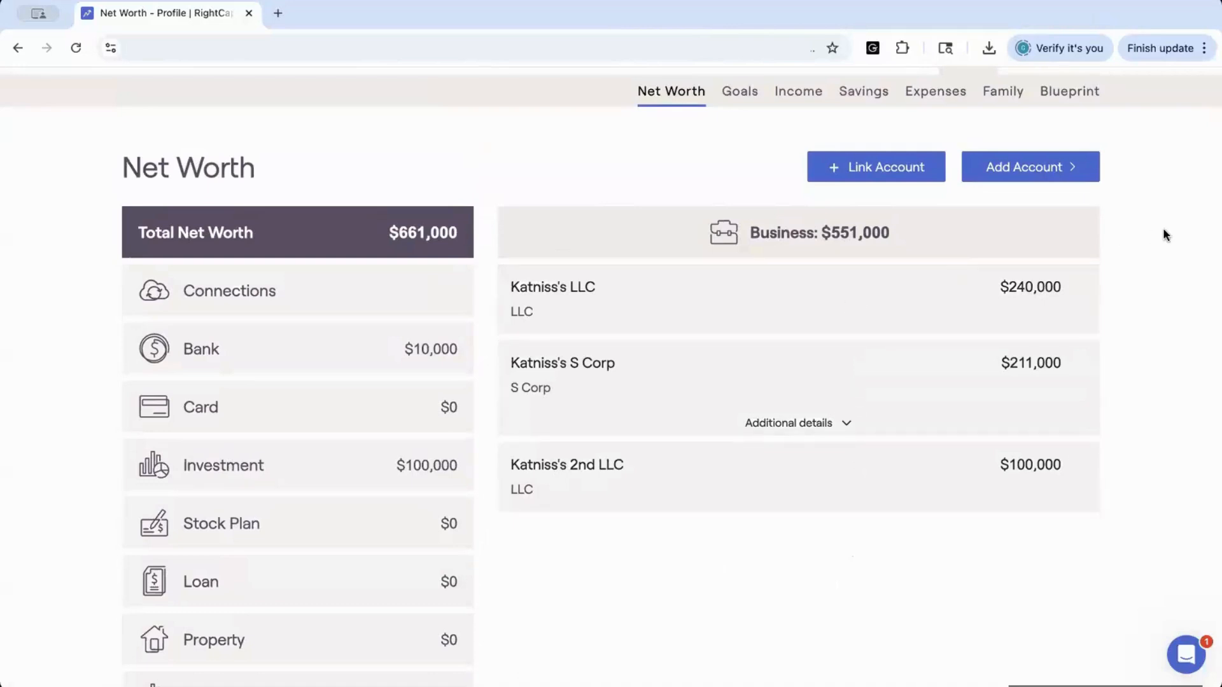
# Add a new Business account to net worth and review the business type choices, keeping LLC
pyautogui.click(1058, 170)
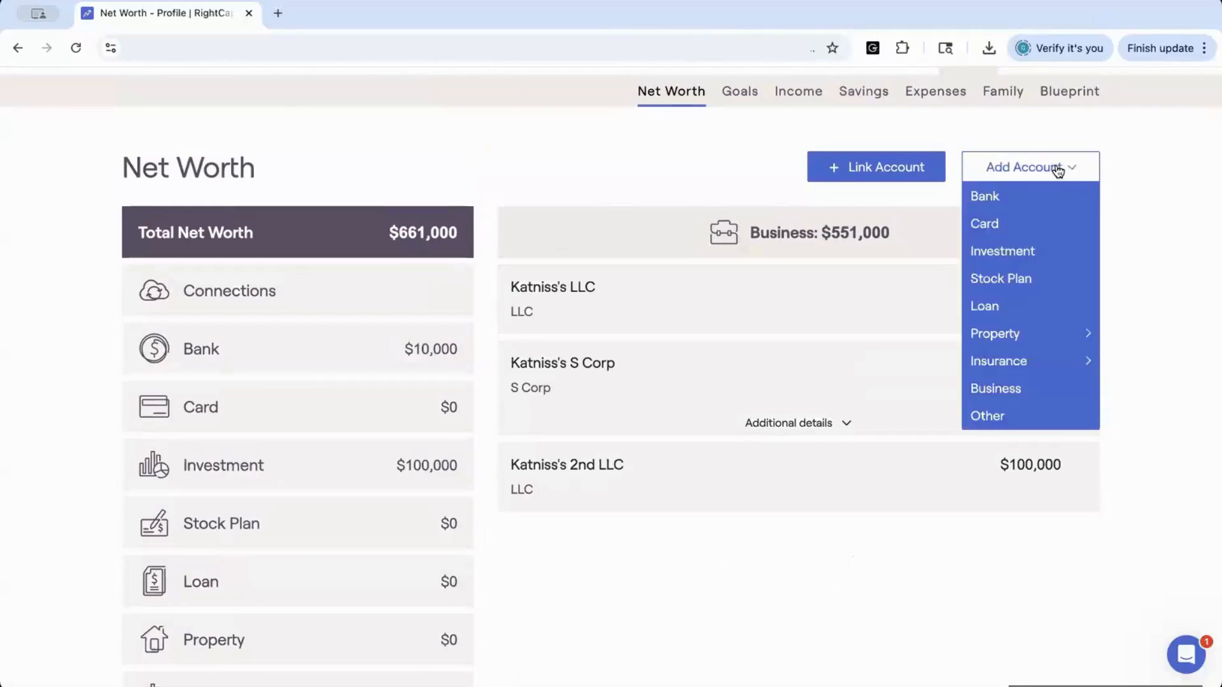
pyautogui.click(1020, 388)
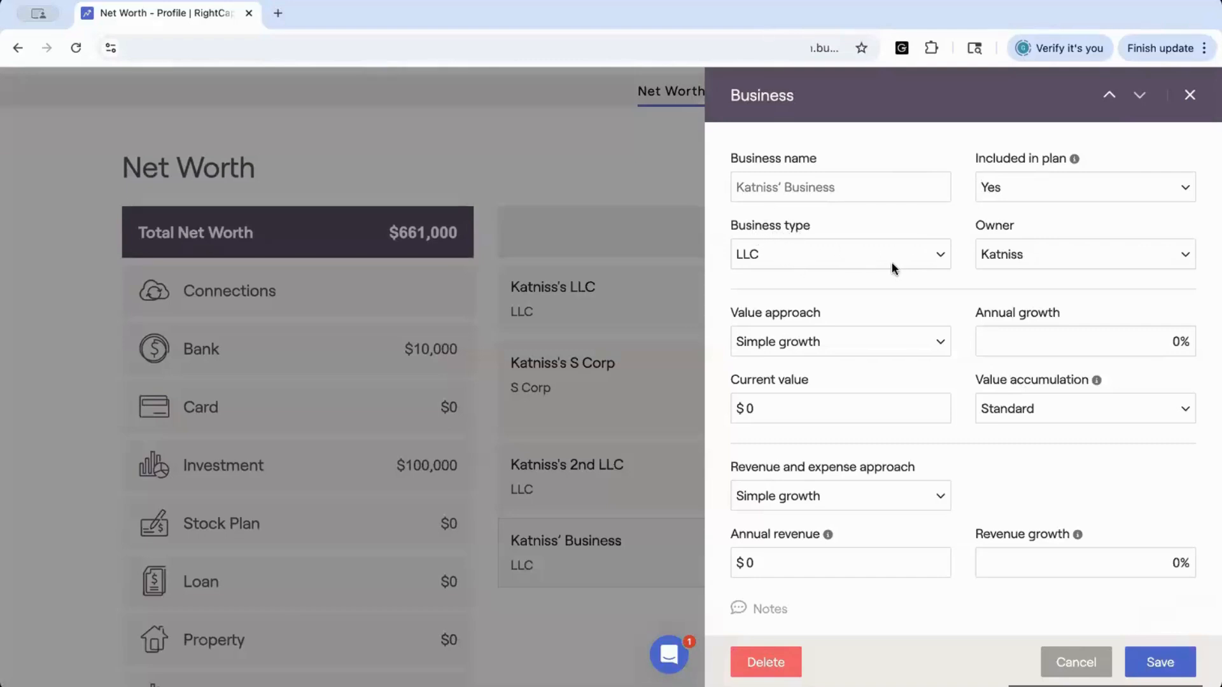
pyautogui.click(939, 260)
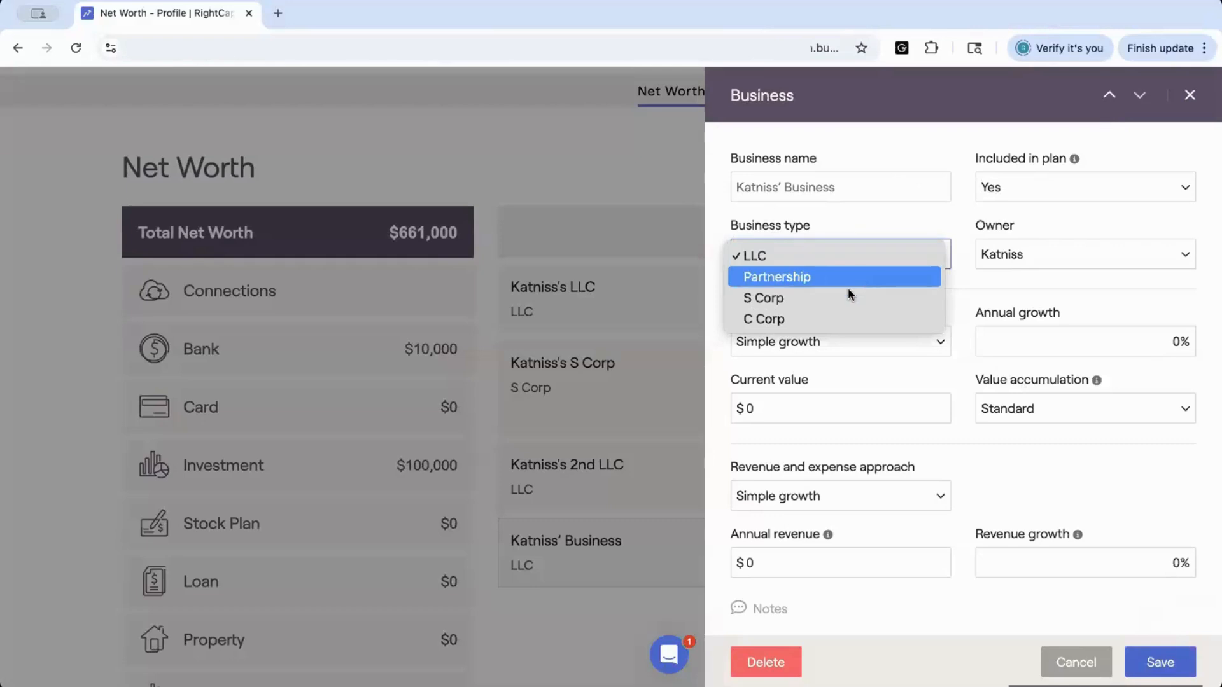
pyautogui.click(713, 280)
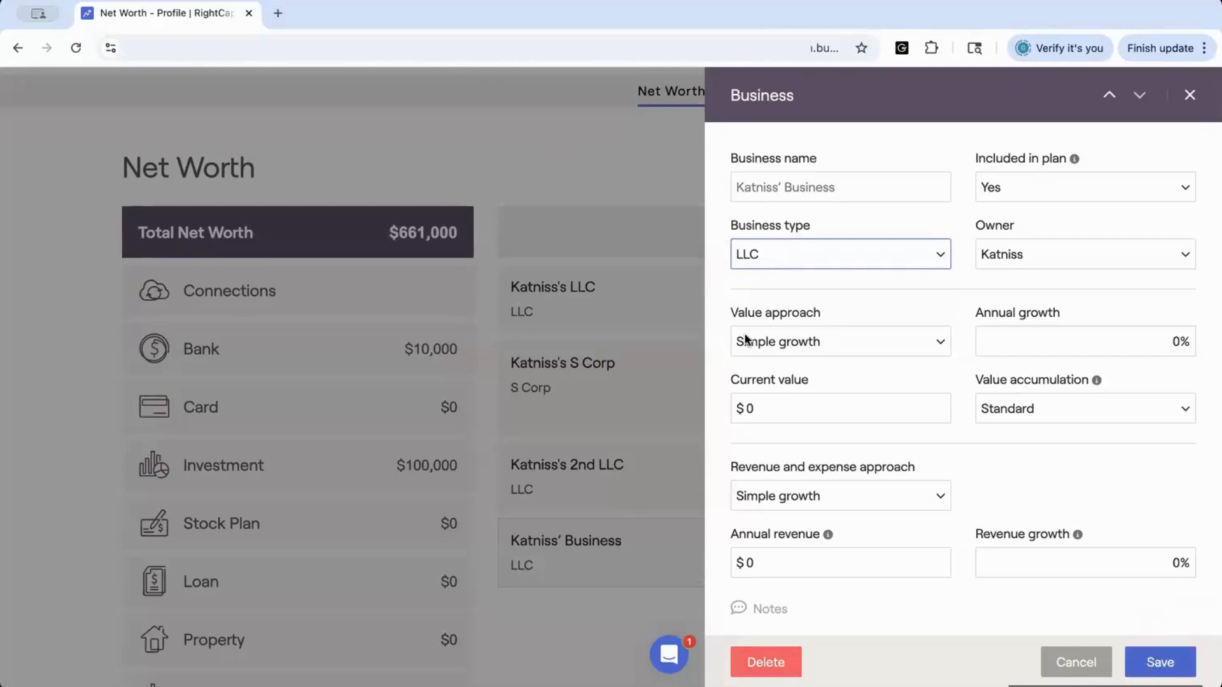
# Preview the detailed schedule value approach for the business, then set the value approach back to Simple growth
pyautogui.scroll(-1, 747, 339)
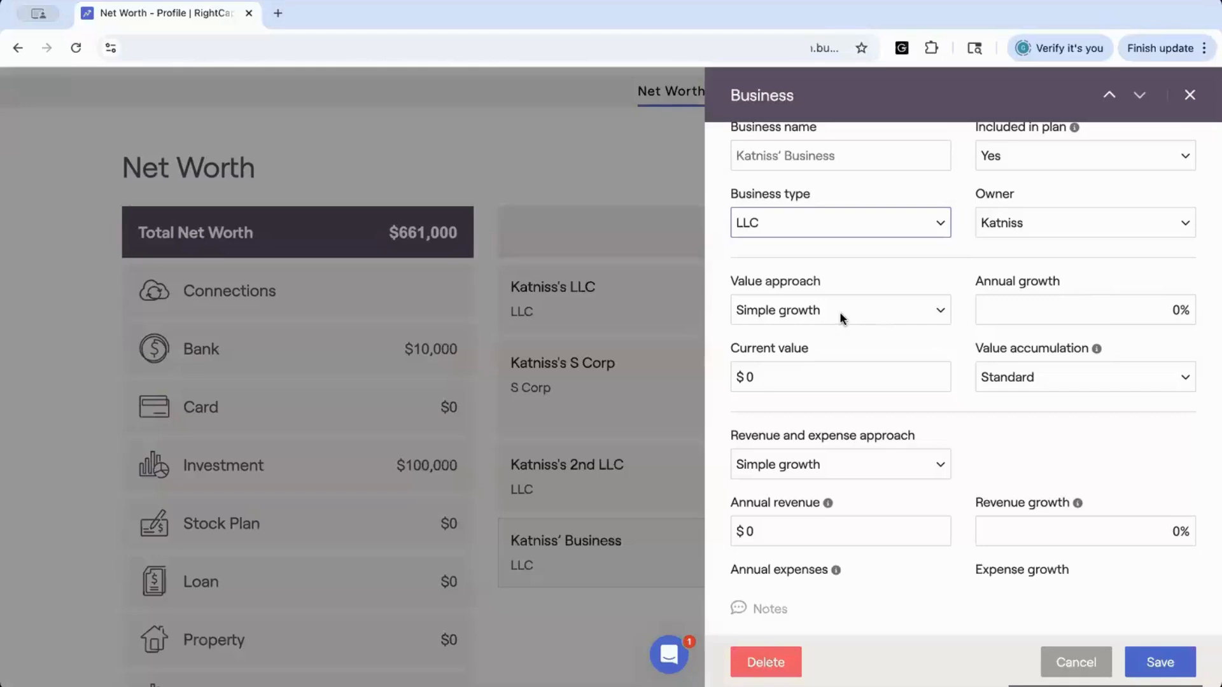
pyautogui.click(940, 310)
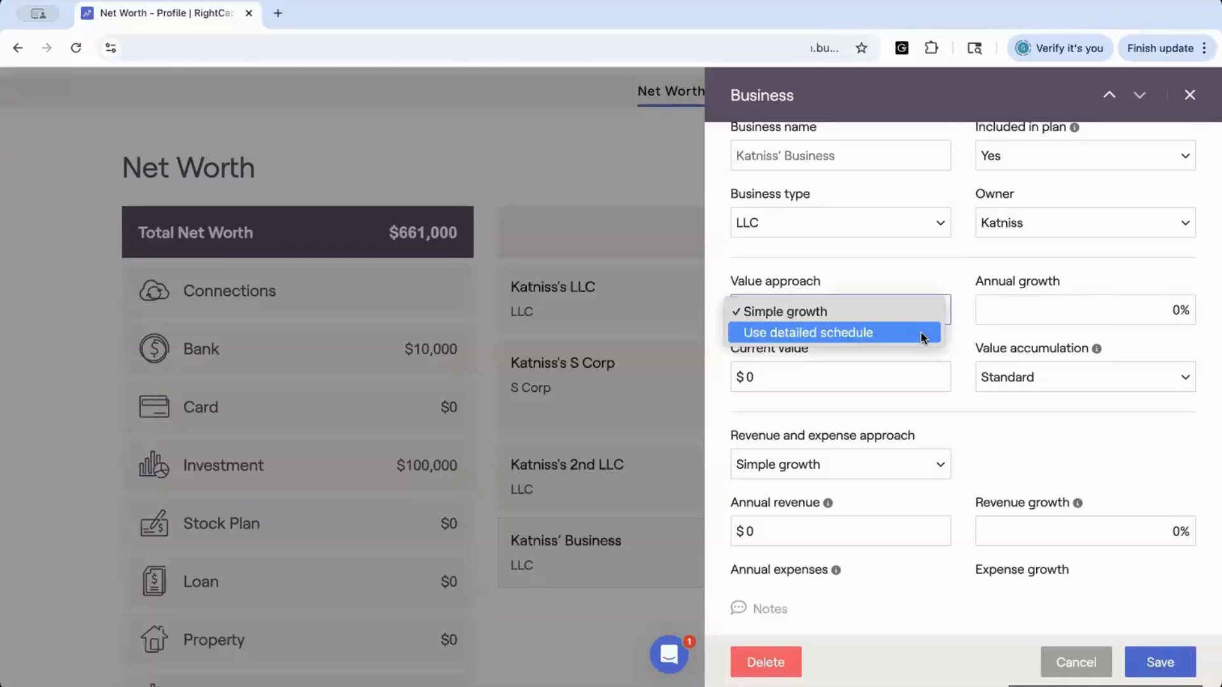
pyautogui.click(920, 331)
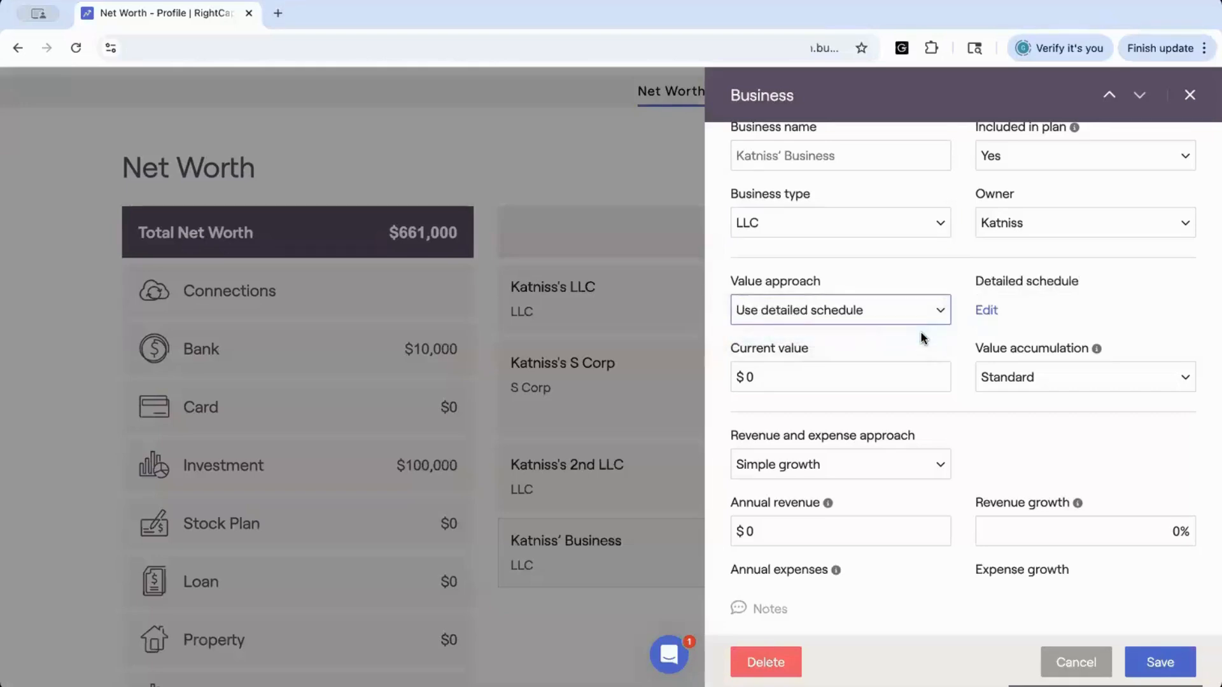
pyautogui.click(985, 309)
pyautogui.scroll(-3, 982, 308)
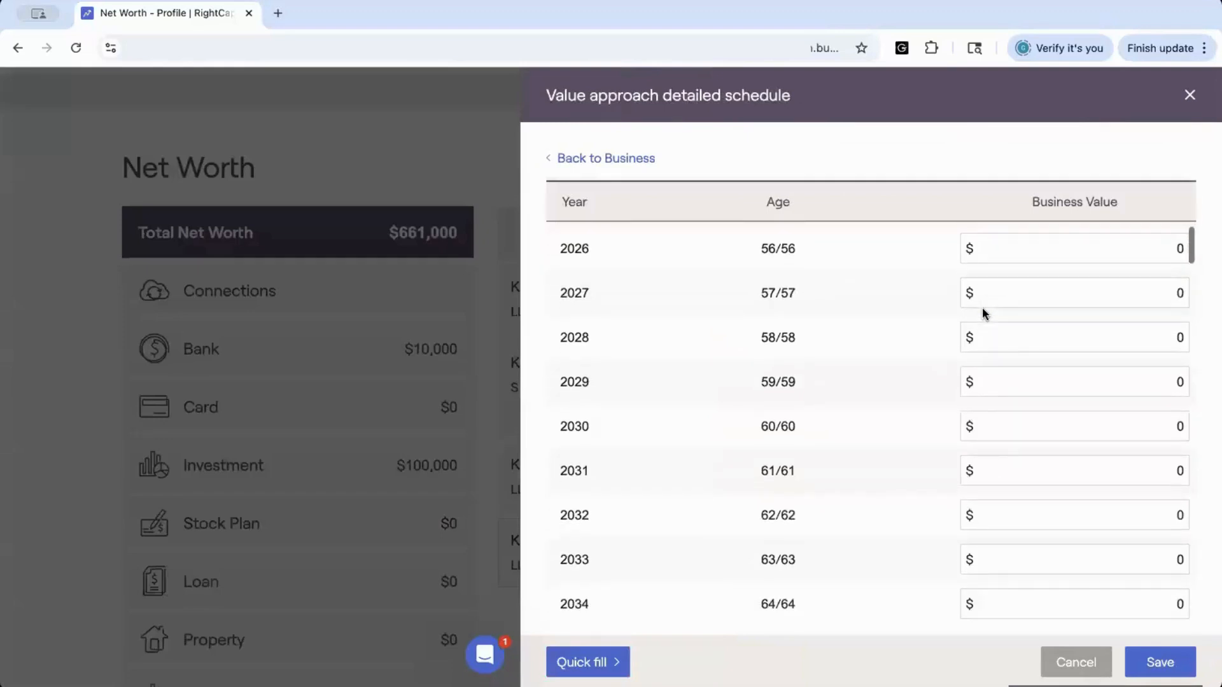
pyautogui.scroll(-3, 982, 311)
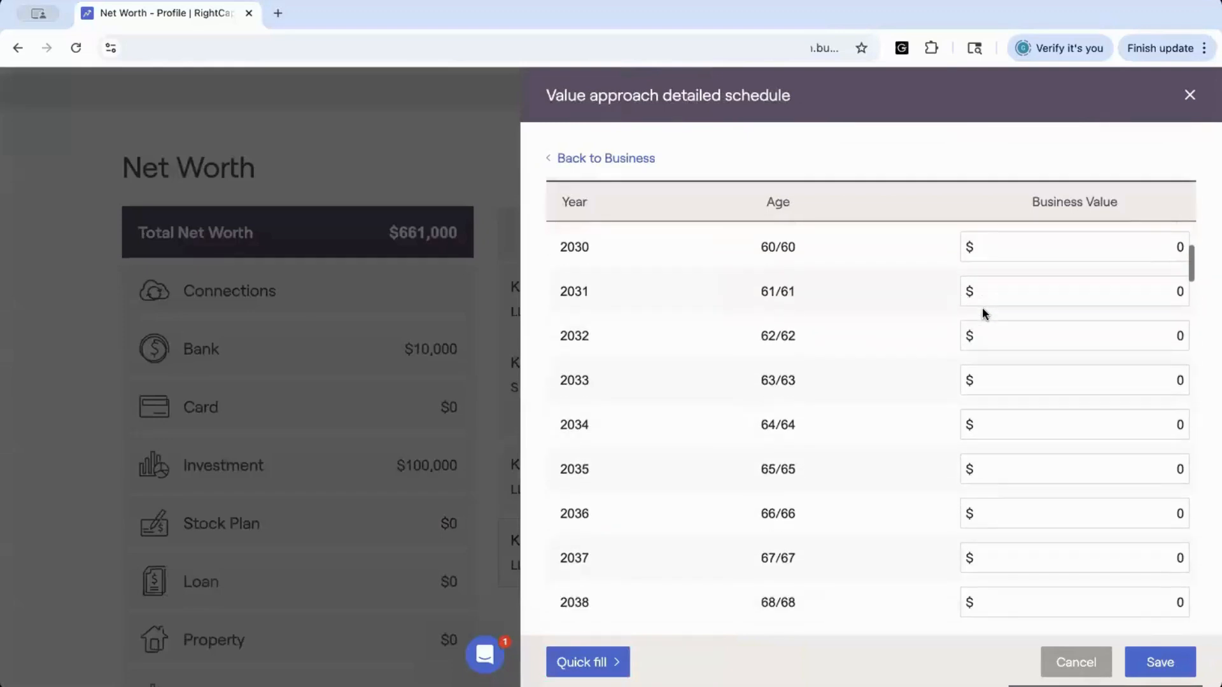
pyautogui.click(568, 163)
pyautogui.click(819, 315)
pyautogui.click(806, 287)
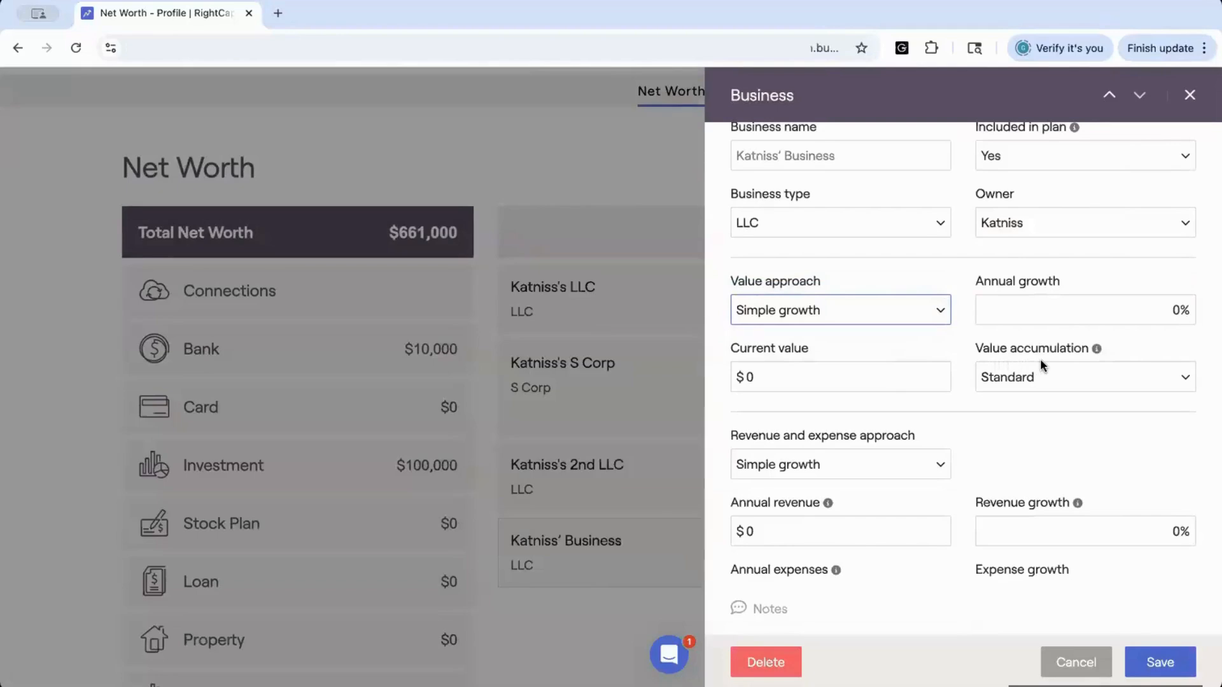
# Review the value accumulation and revenue and expense approach options without changing them
pyautogui.click(1044, 380)
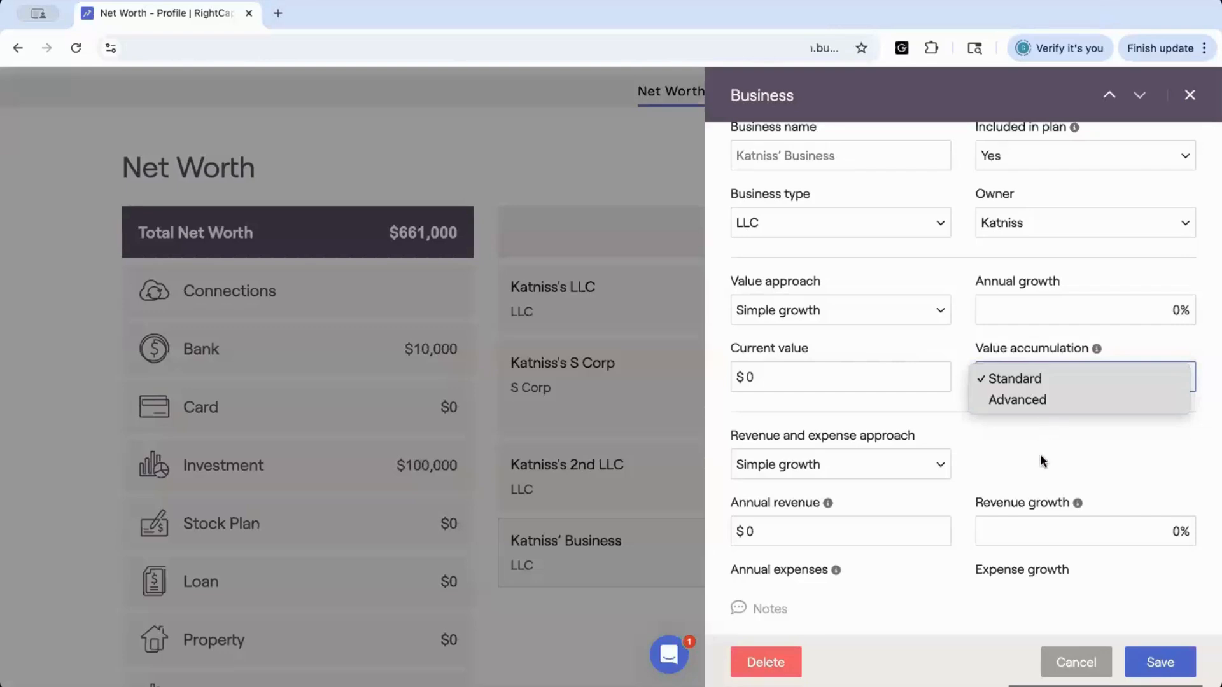
pyautogui.click(1017, 437)
pyautogui.scroll(-3, 1017, 438)
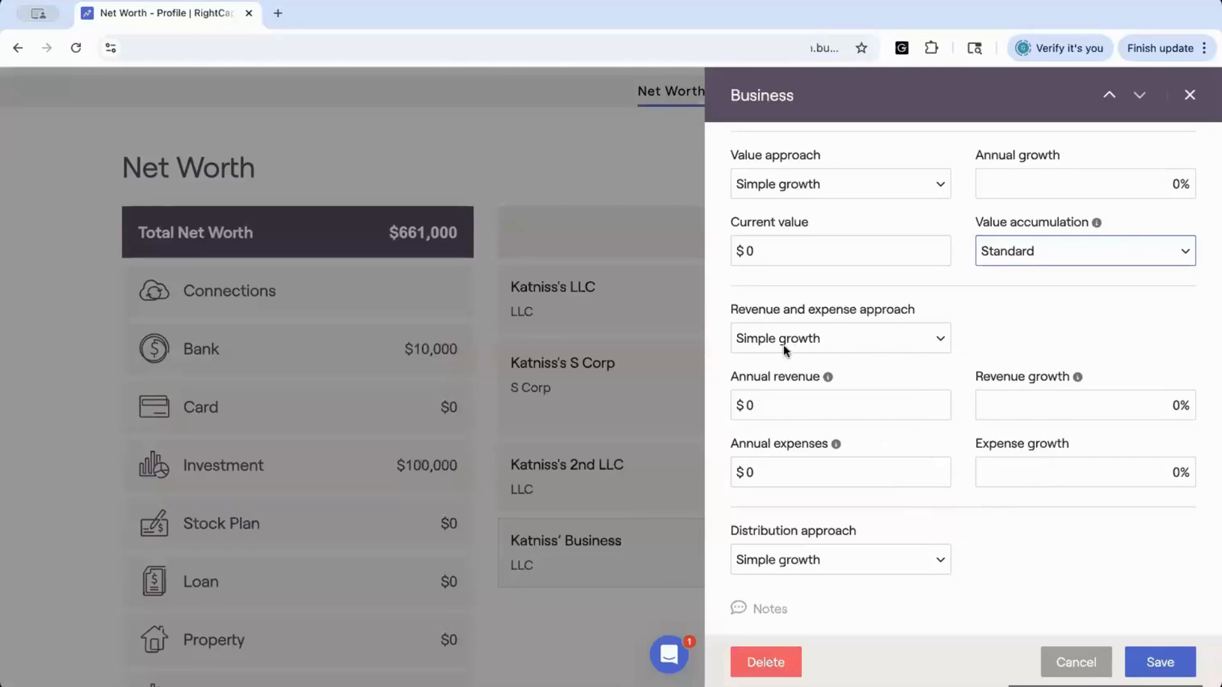
pyautogui.click(940, 337)
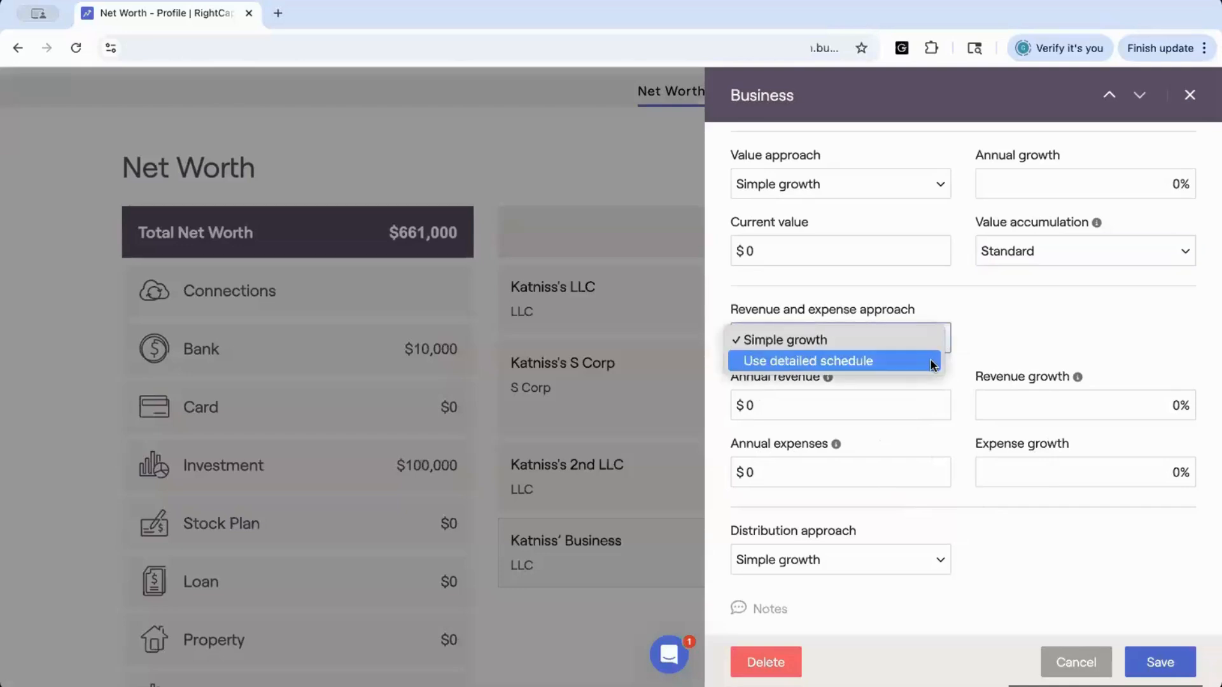
pyautogui.click(850, 408)
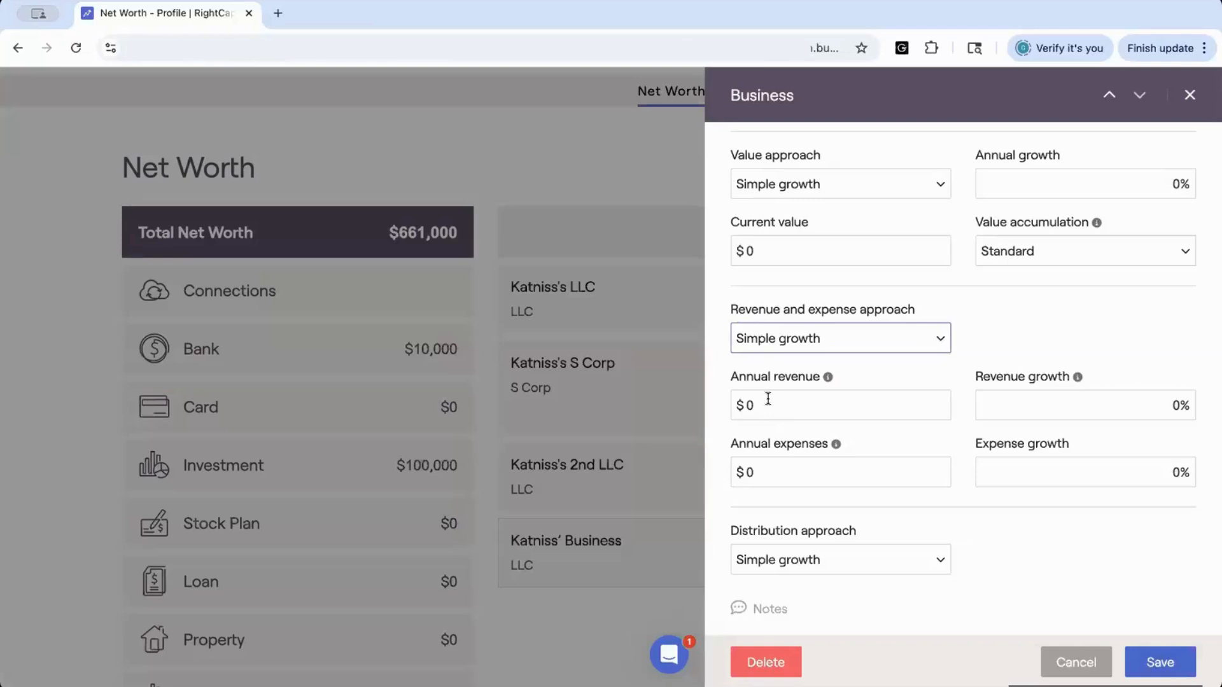
# Preview the revenue and expense detailed schedule, then set the revenue and expense approach back to Simple growth
pyautogui.scroll(-1, 768, 399)
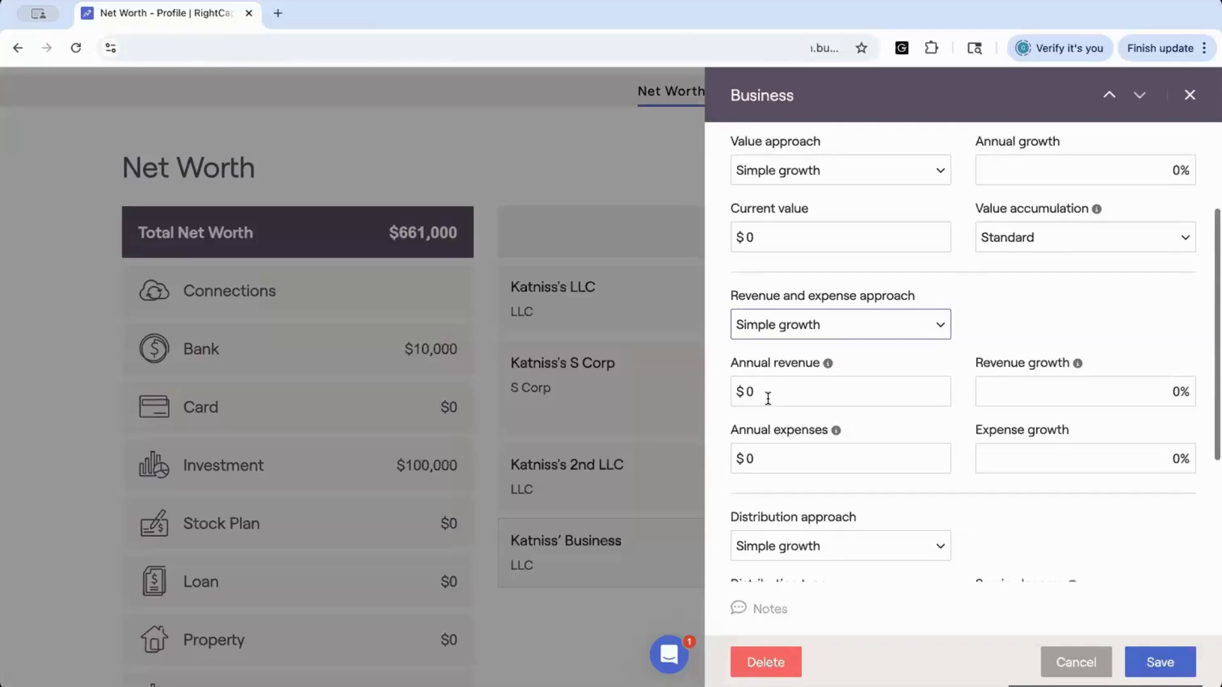
pyautogui.click(813, 296)
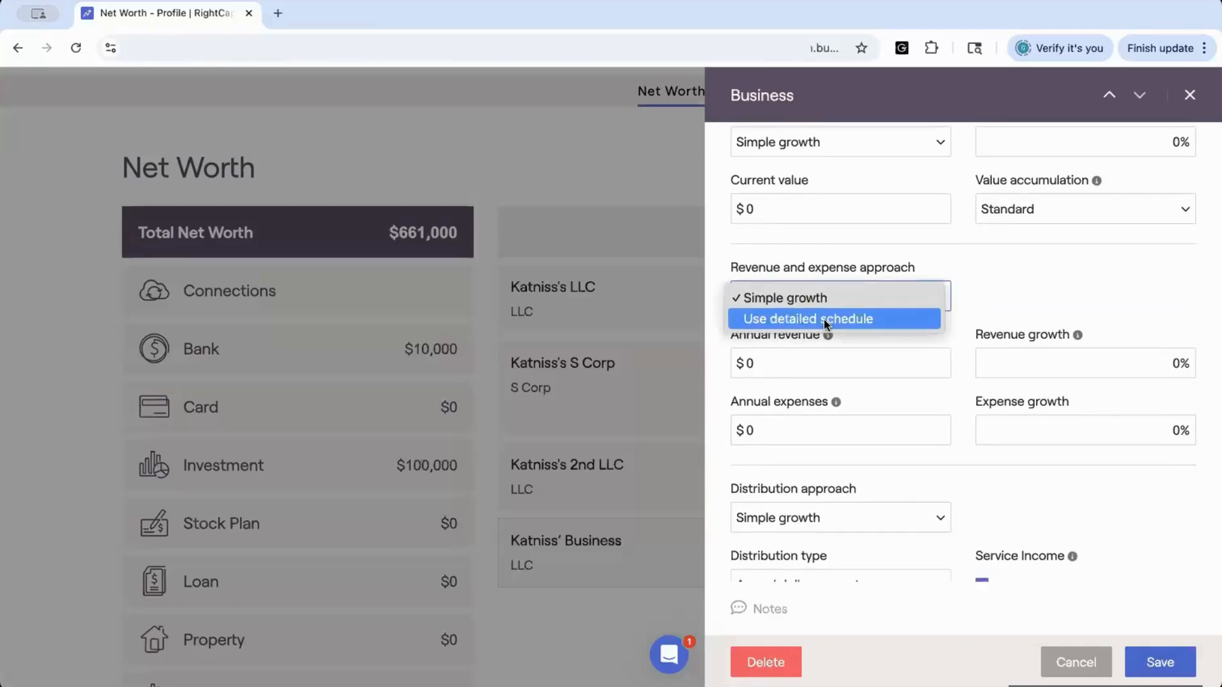
pyautogui.click(824, 318)
pyautogui.click(987, 299)
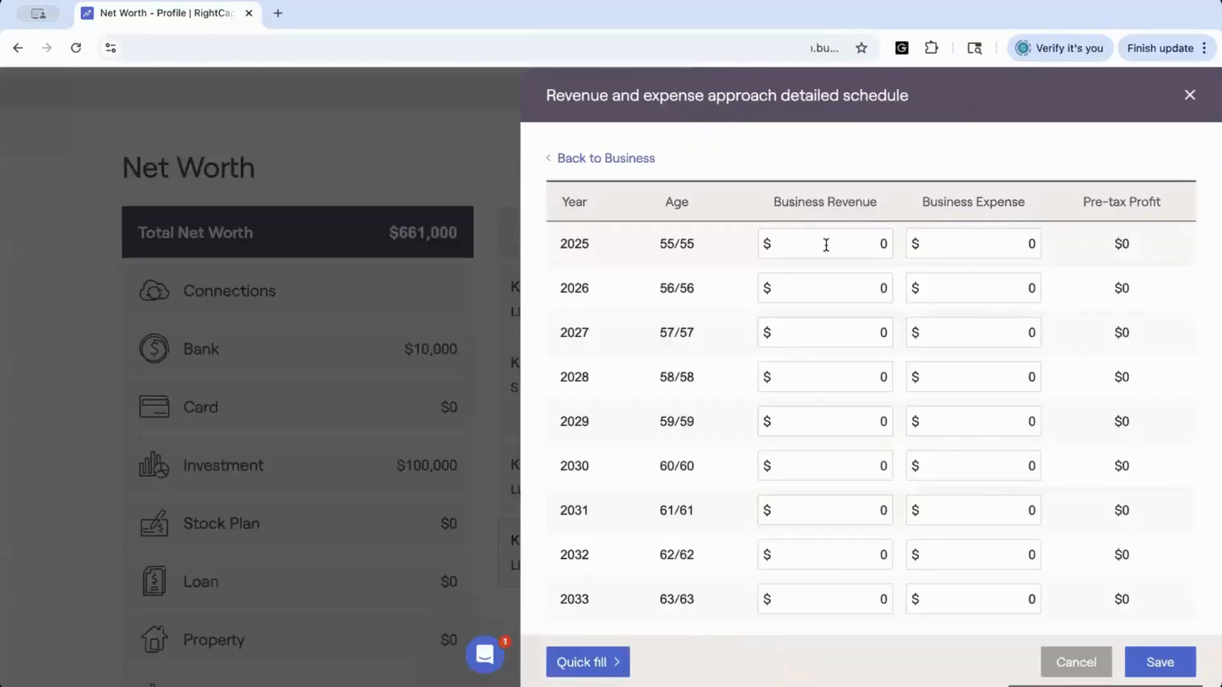
pyautogui.click(566, 158)
pyautogui.scroll(-2, 815, 386)
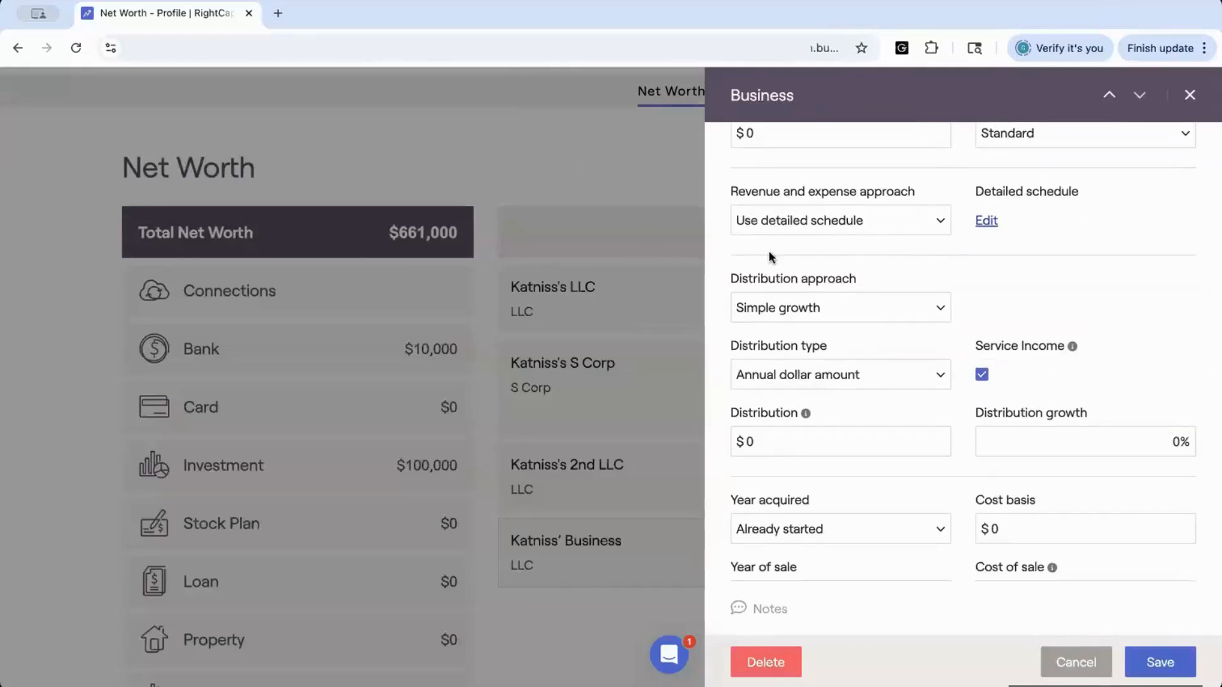
pyautogui.click(793, 220)
pyautogui.click(783, 199)
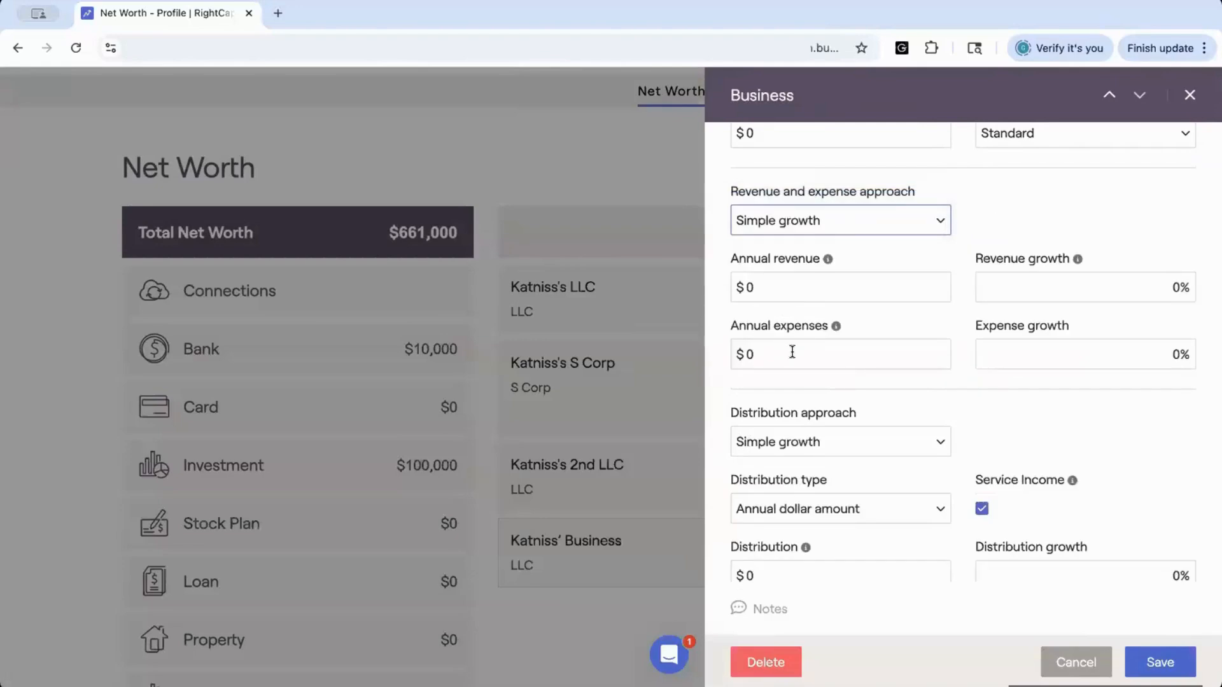
# Review the distribution approach and distribution type options, keeping Simple growth and Annual dollar amount
pyautogui.scroll(-4, 791, 352)
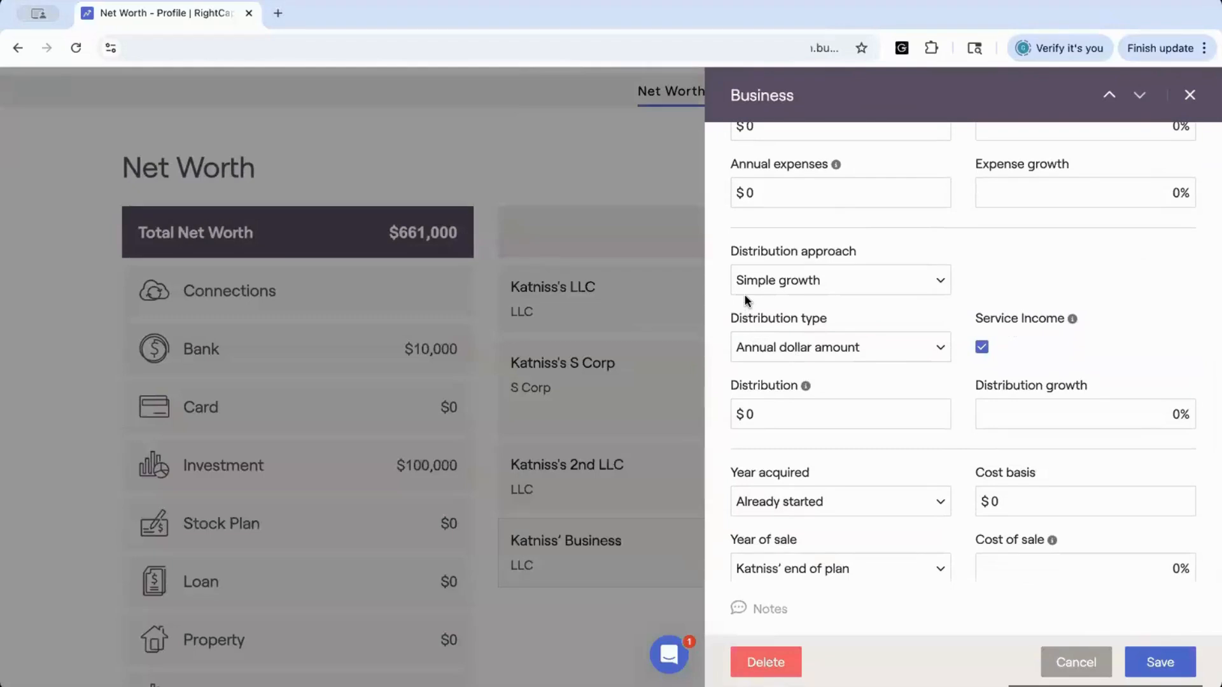
pyautogui.click(761, 284)
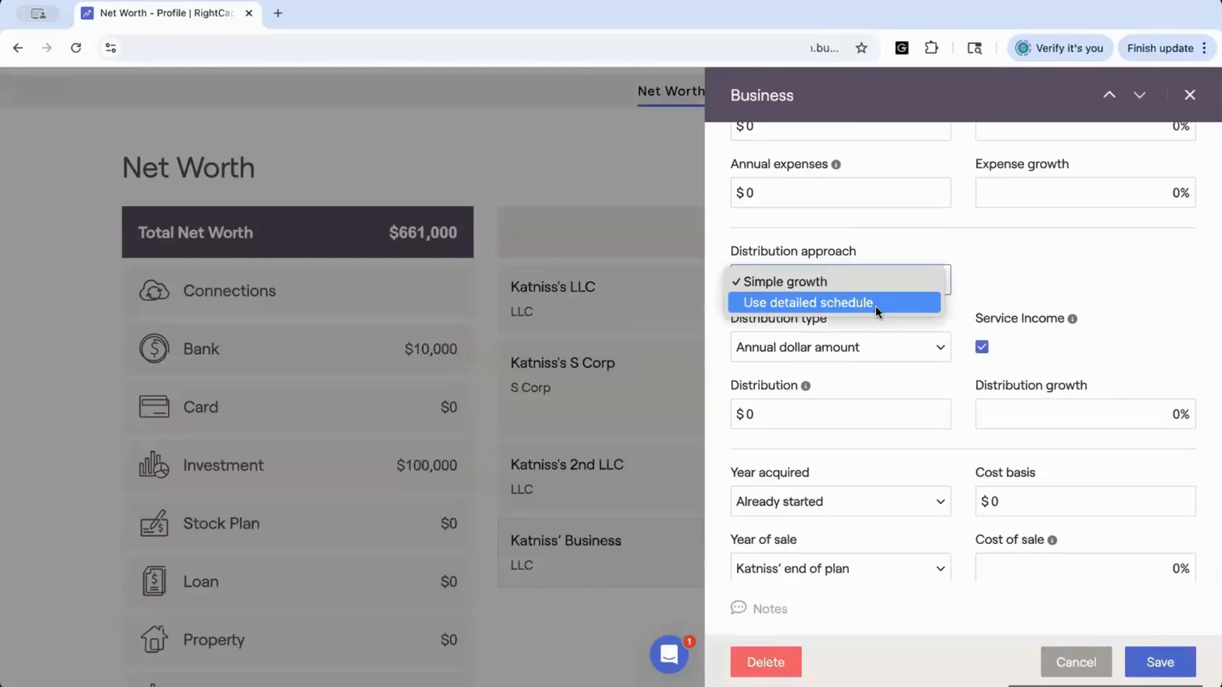
pyautogui.click(757, 421)
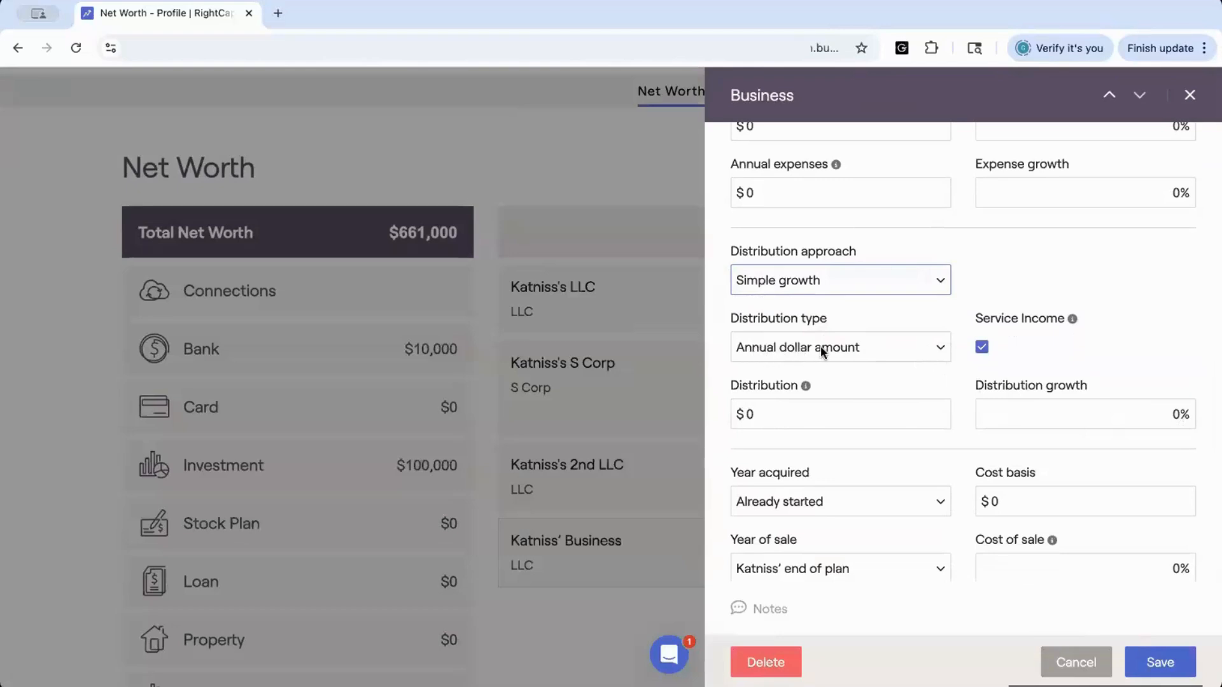
pyautogui.click(940, 350)
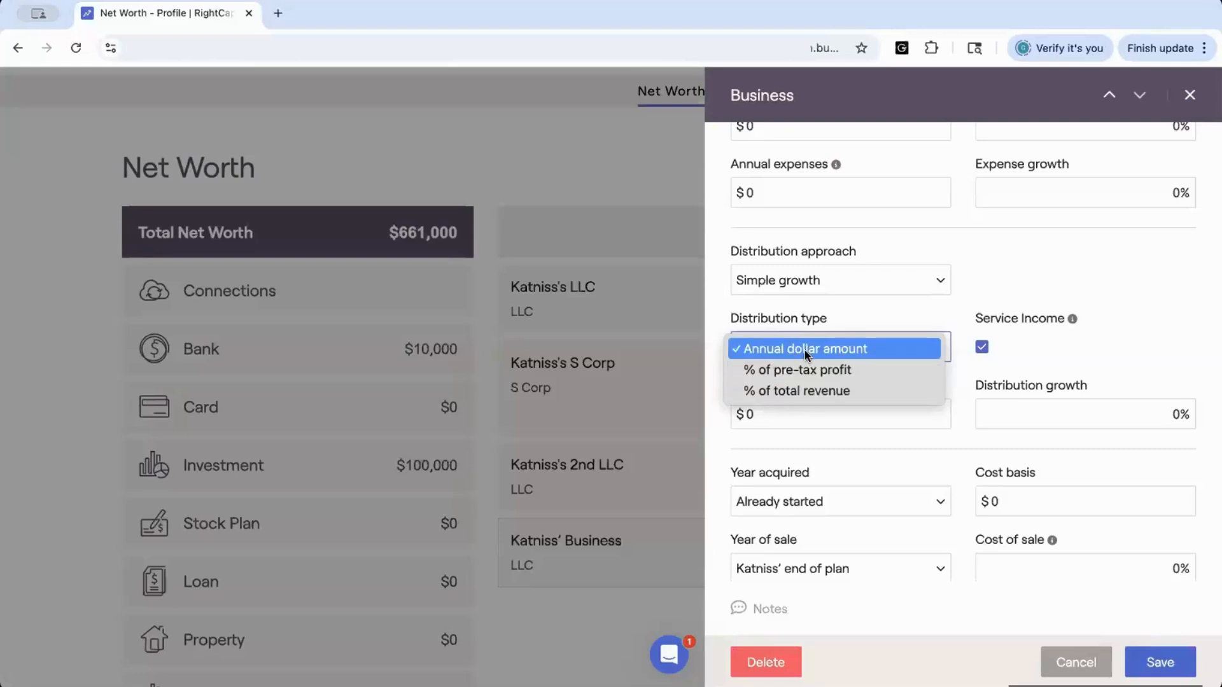
pyautogui.click(906, 312)
pyautogui.scroll(1, 906, 312)
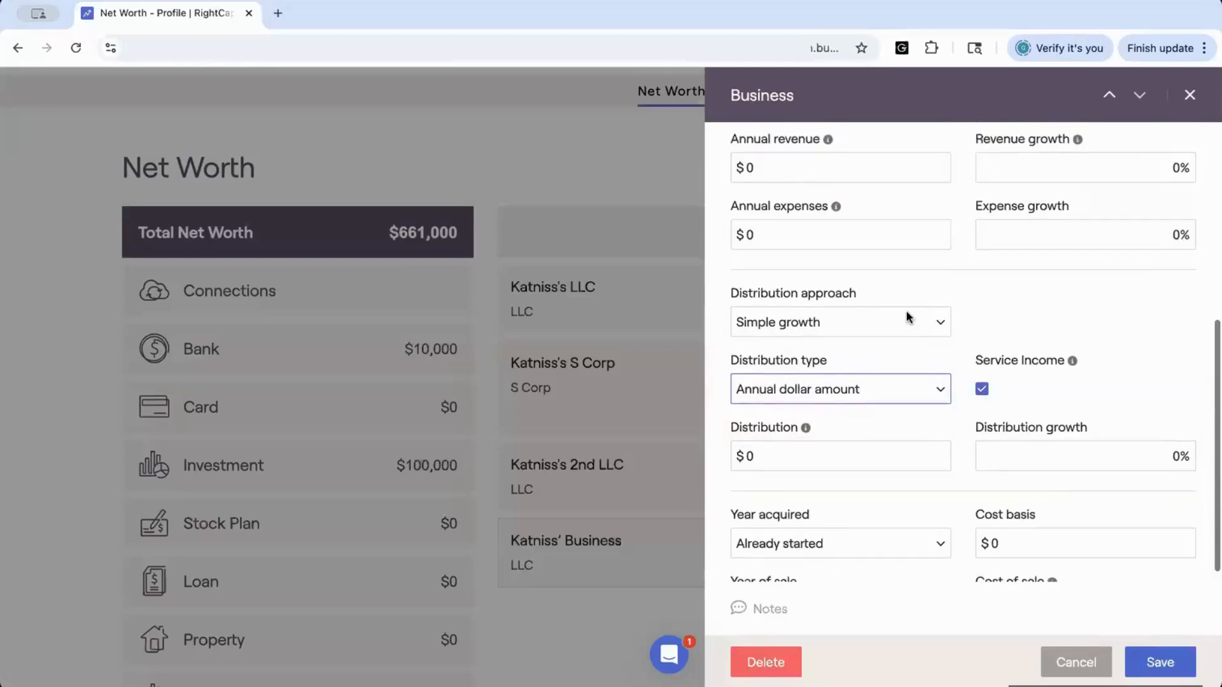
pyautogui.scroll(2, 929, 308)
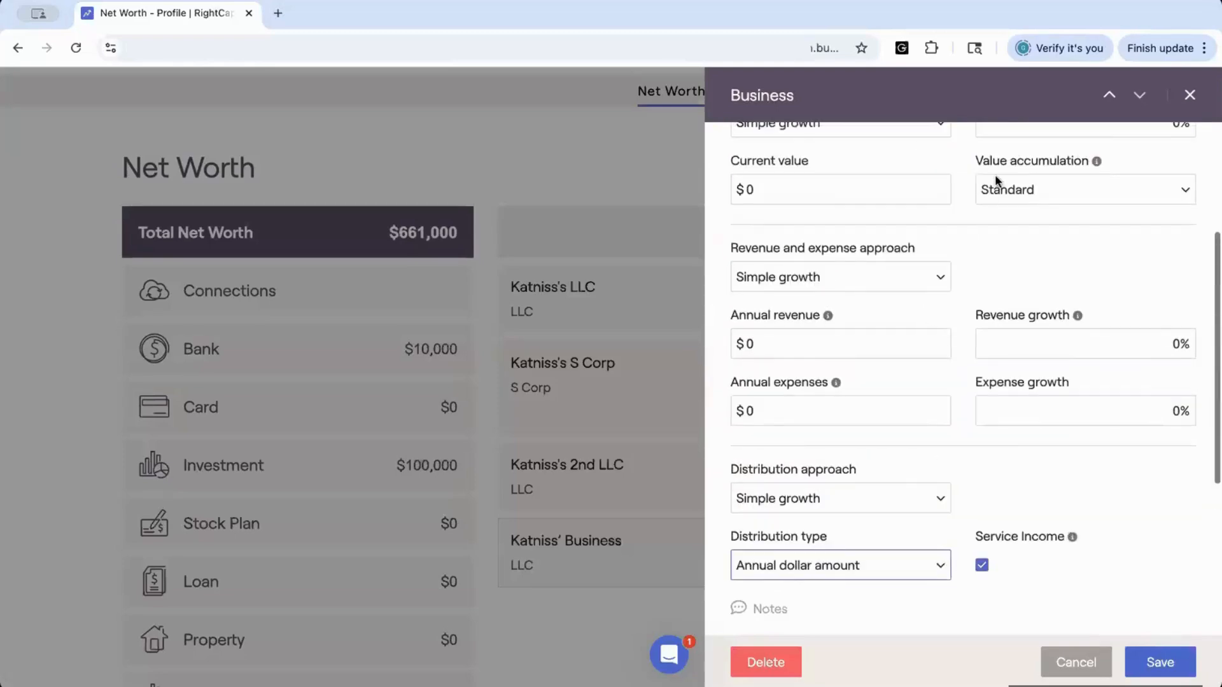
pyautogui.scroll(-2, 899, 510)
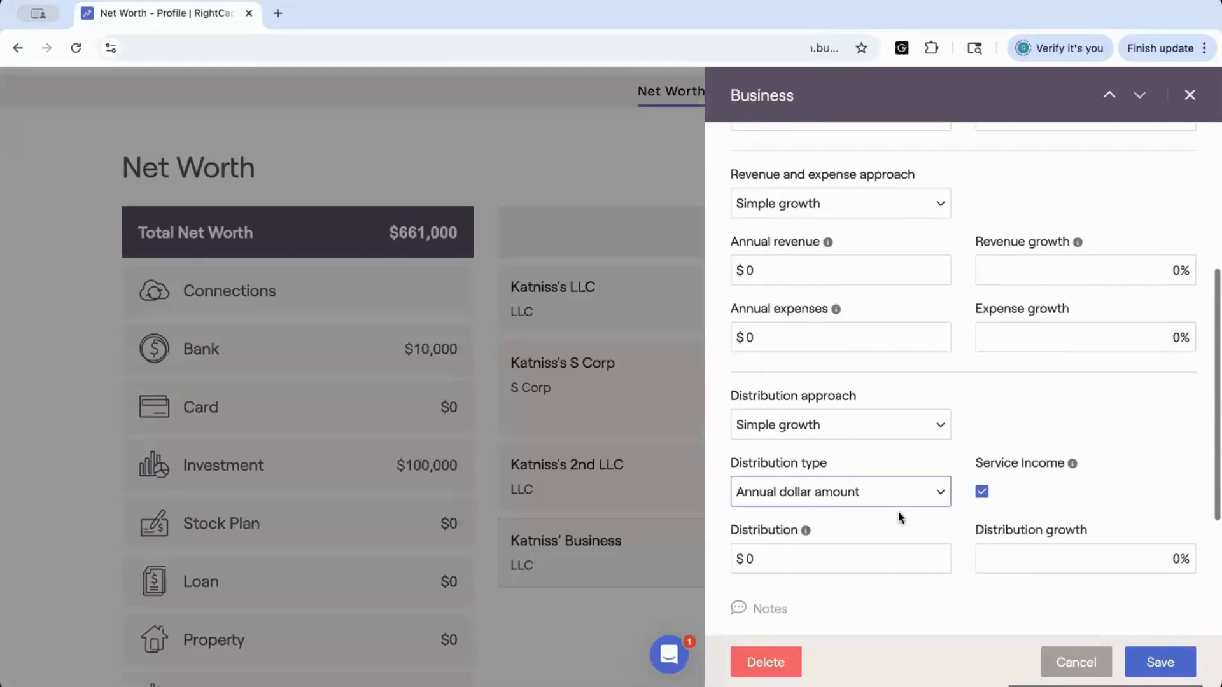
pyautogui.scroll(-2, 898, 510)
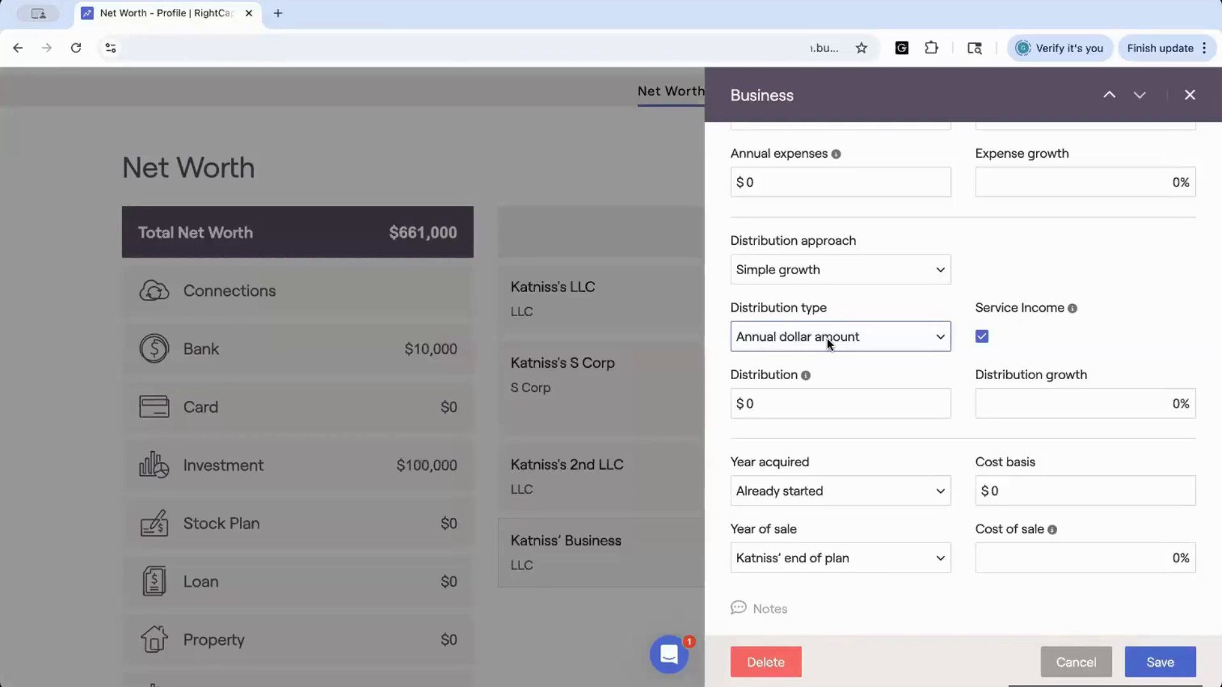
pyautogui.click(826, 337)
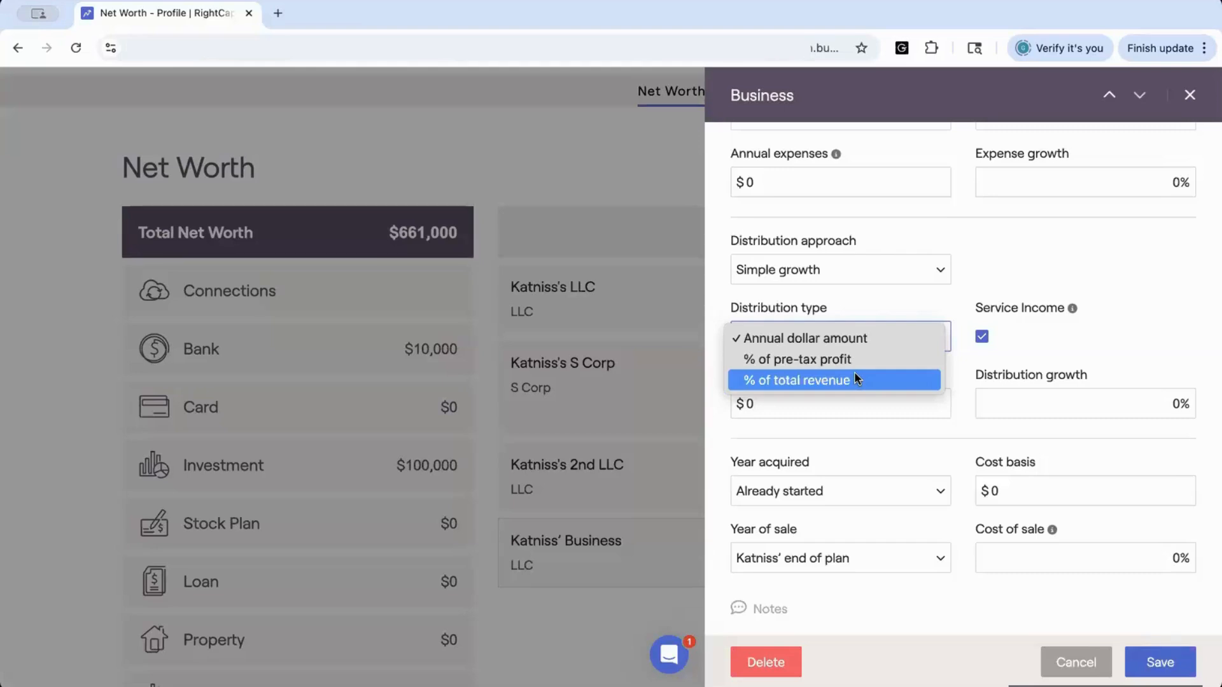
pyautogui.click(864, 439)
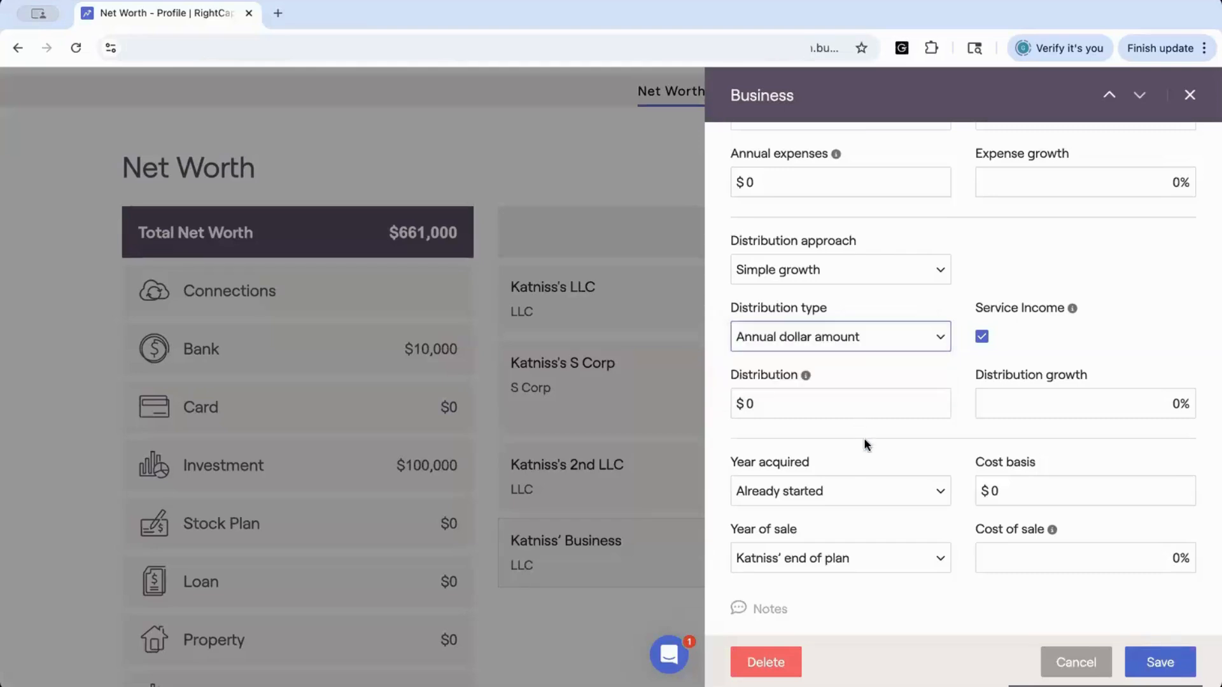
# Review the year of sale and sale option choices, keeping end of plan and Lump sum payment
pyautogui.scroll(-2, 864, 439)
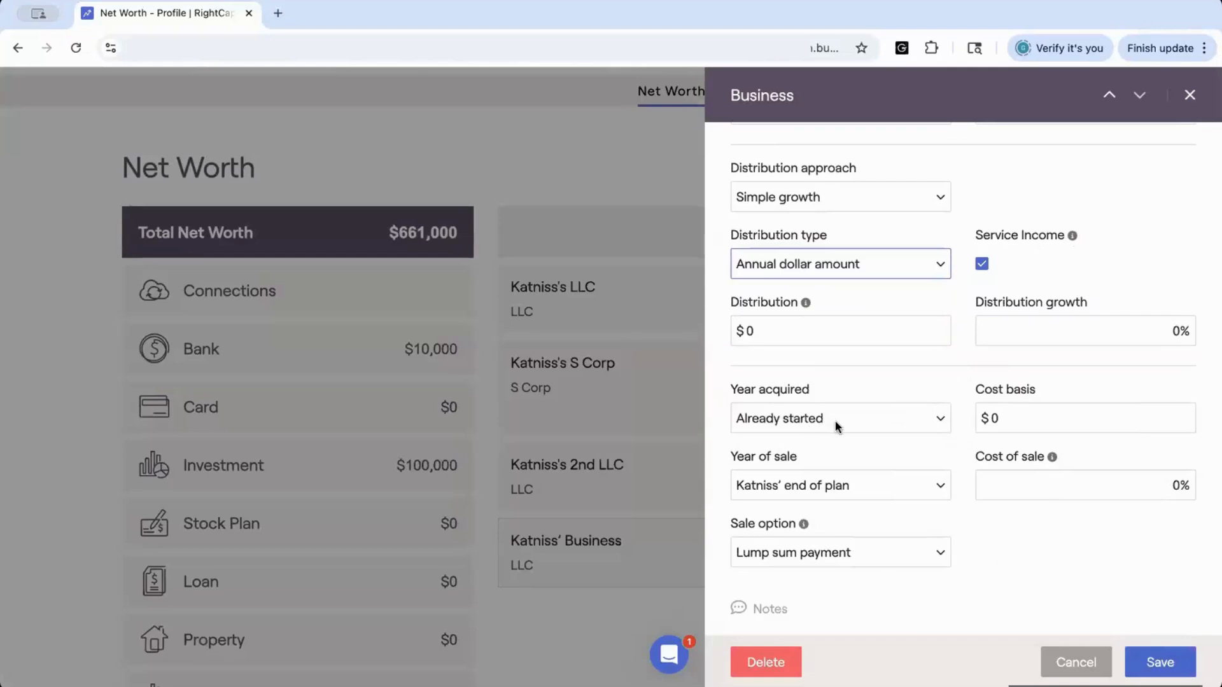
pyautogui.click(935, 490)
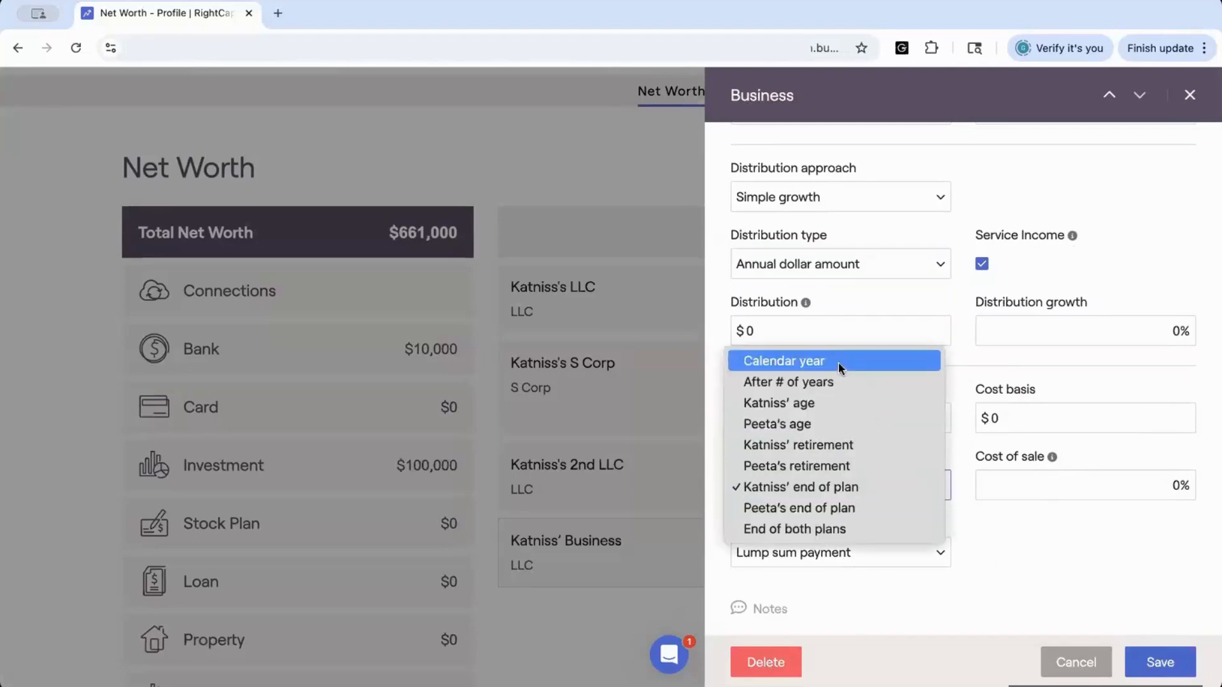
pyautogui.click(976, 503)
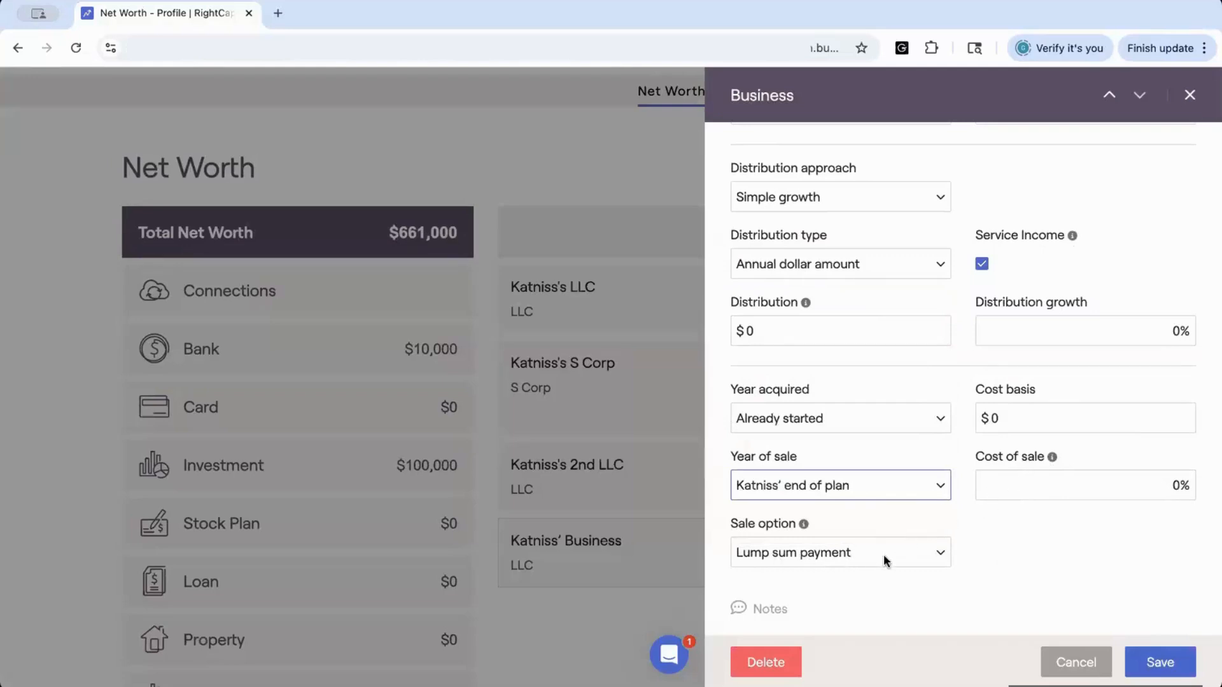
pyautogui.click(937, 558)
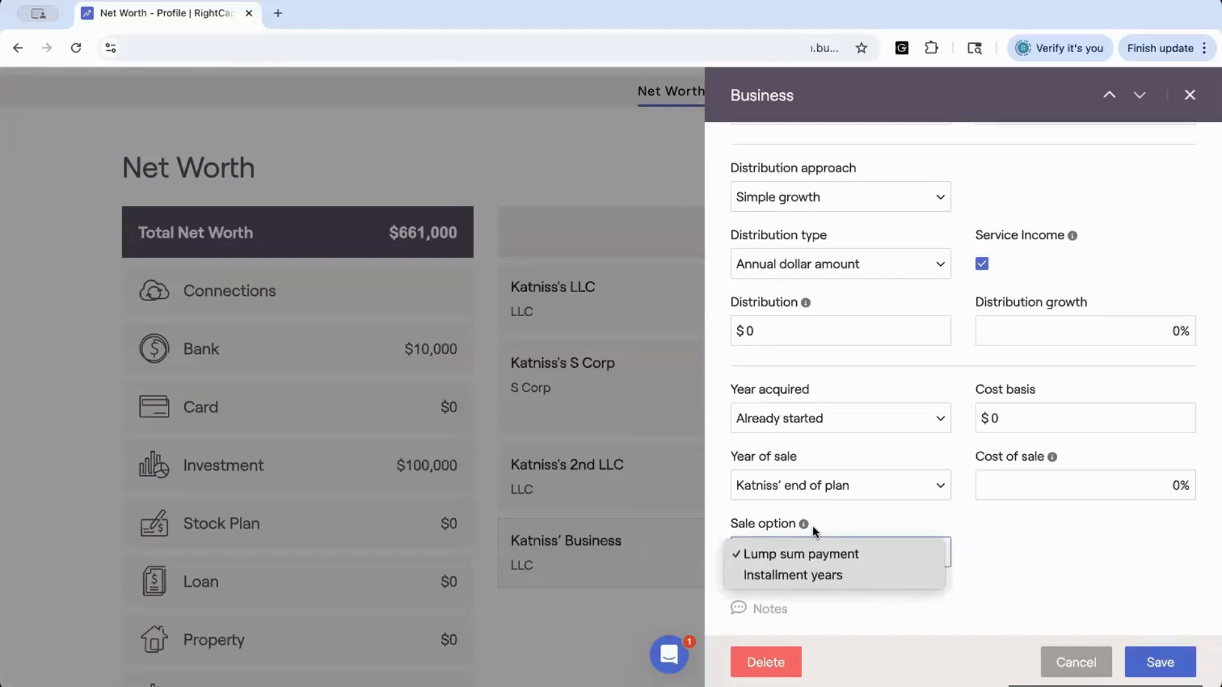
pyautogui.click(976, 469)
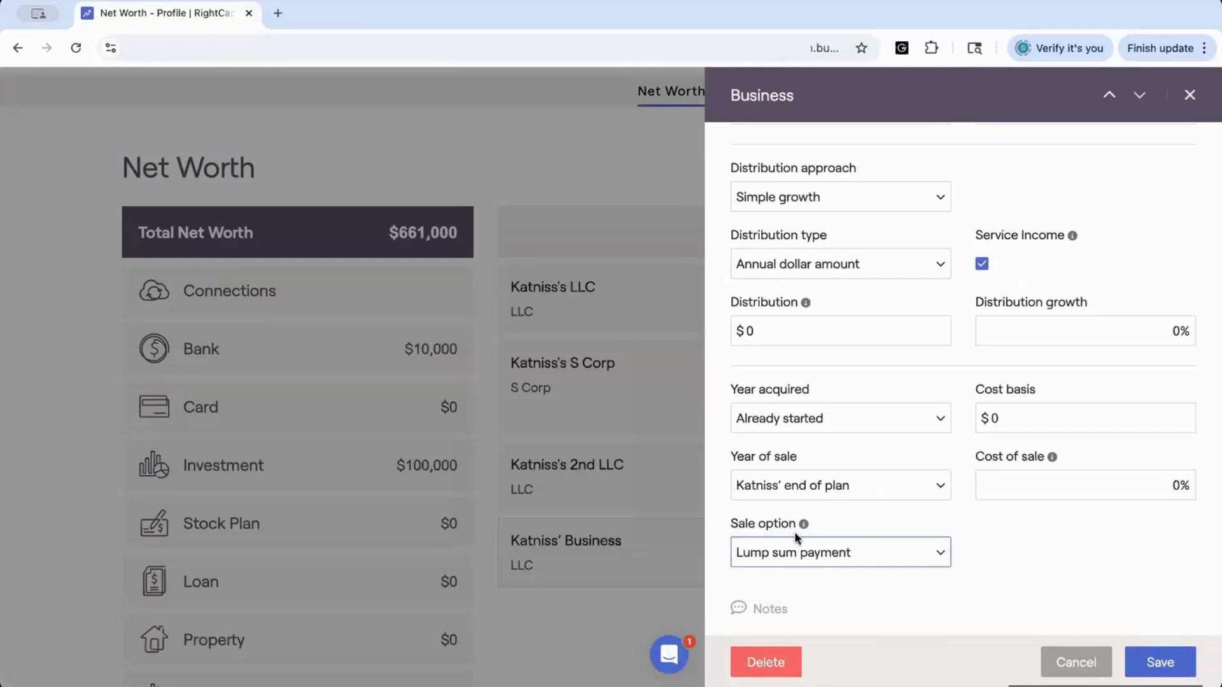
pyautogui.moveTo(804, 525)
pyautogui.moveTo(1052, 458)
# Save the new business account
pyautogui.scroll(3, 1095, 576)
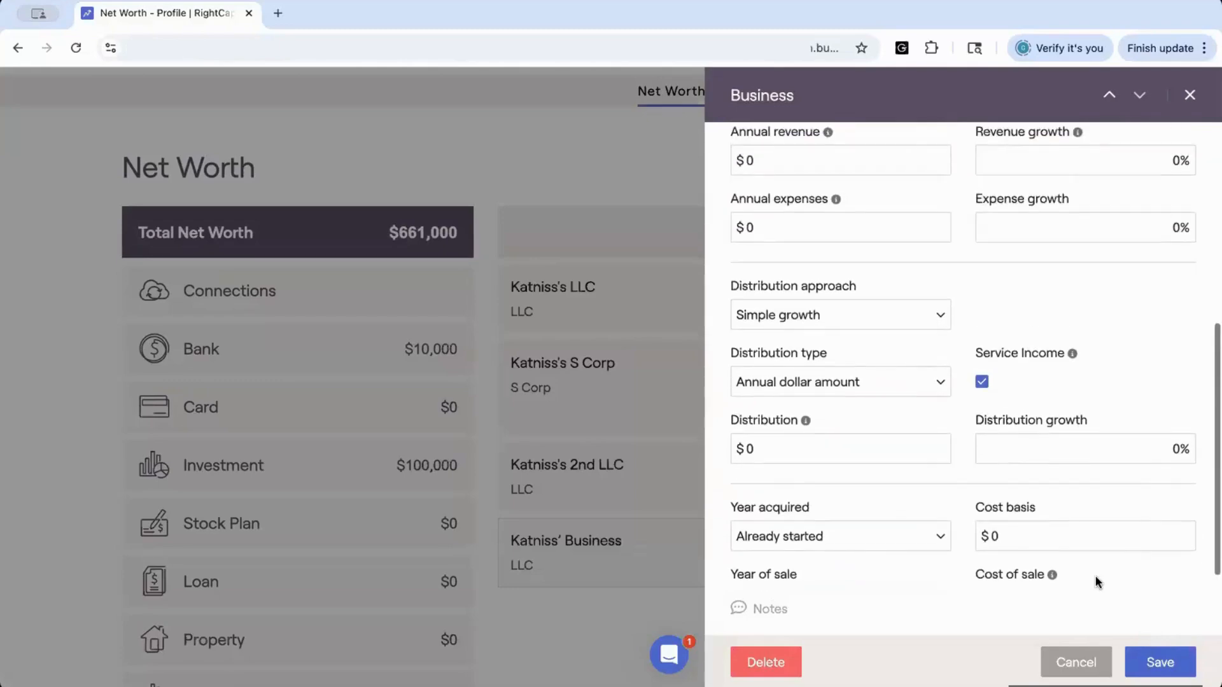
pyautogui.scroll(-2, 1095, 576)
pyautogui.scroll(-1, 1095, 576)
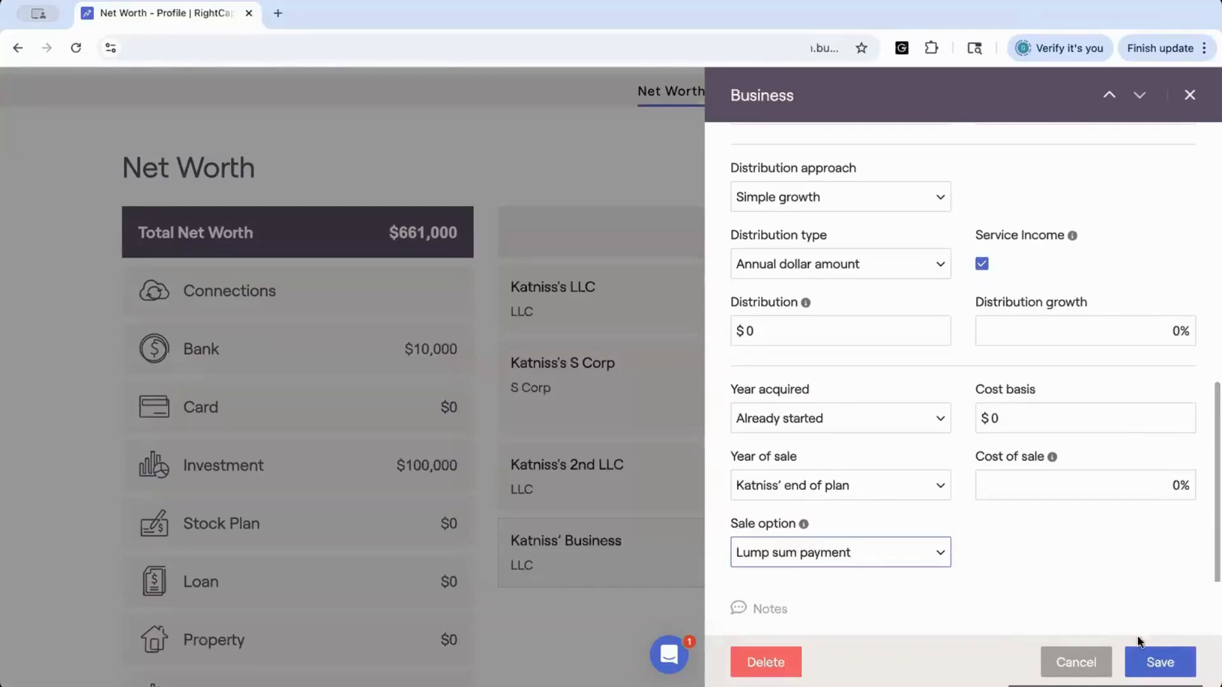
pyautogui.click(1153, 662)
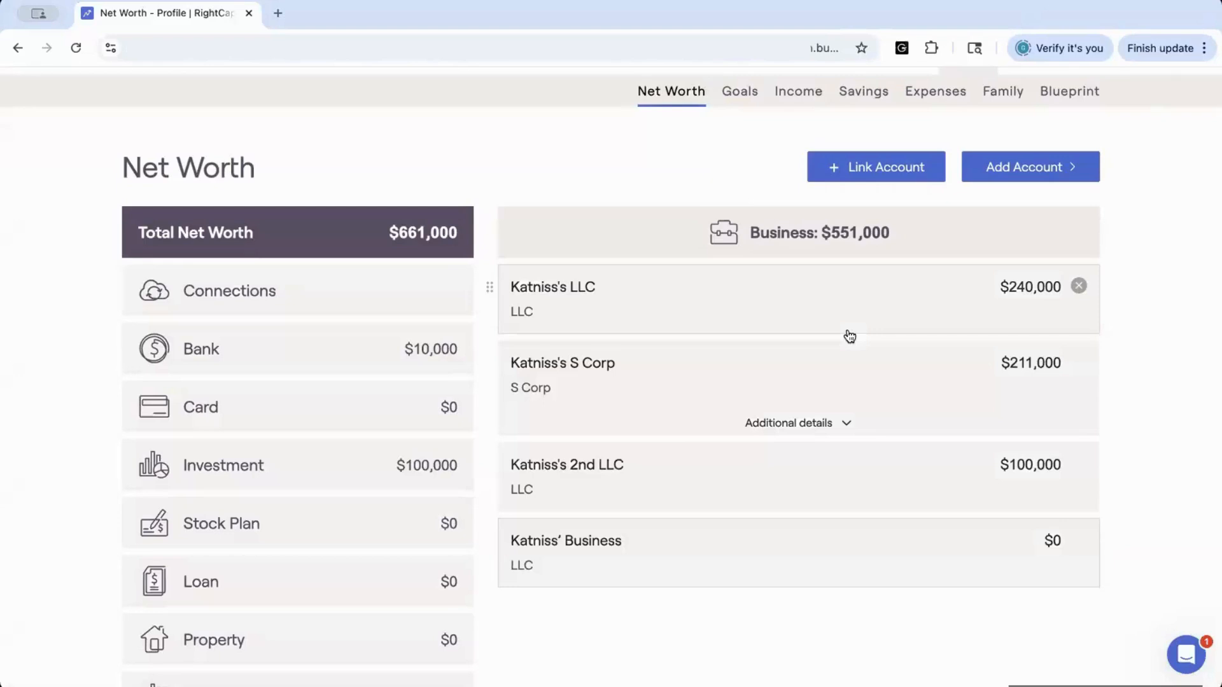
# Add a new checking bank account with the newly added business as its owner and save it
pyautogui.click(994, 175)
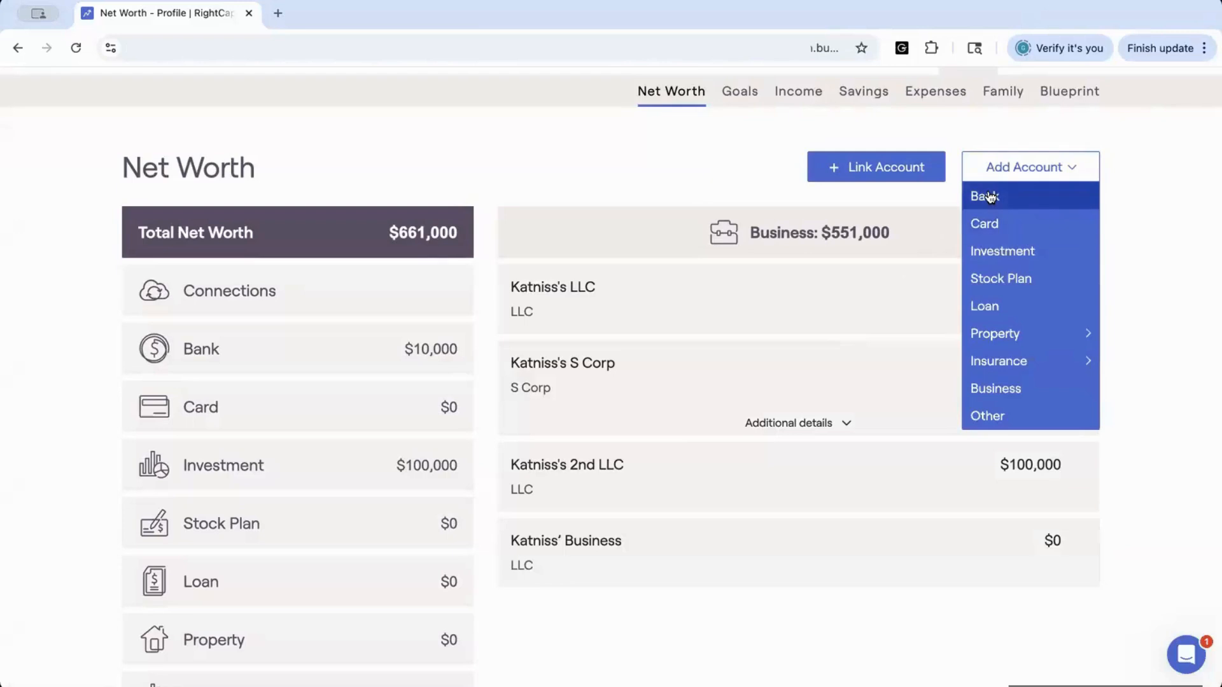
pyautogui.click(988, 196)
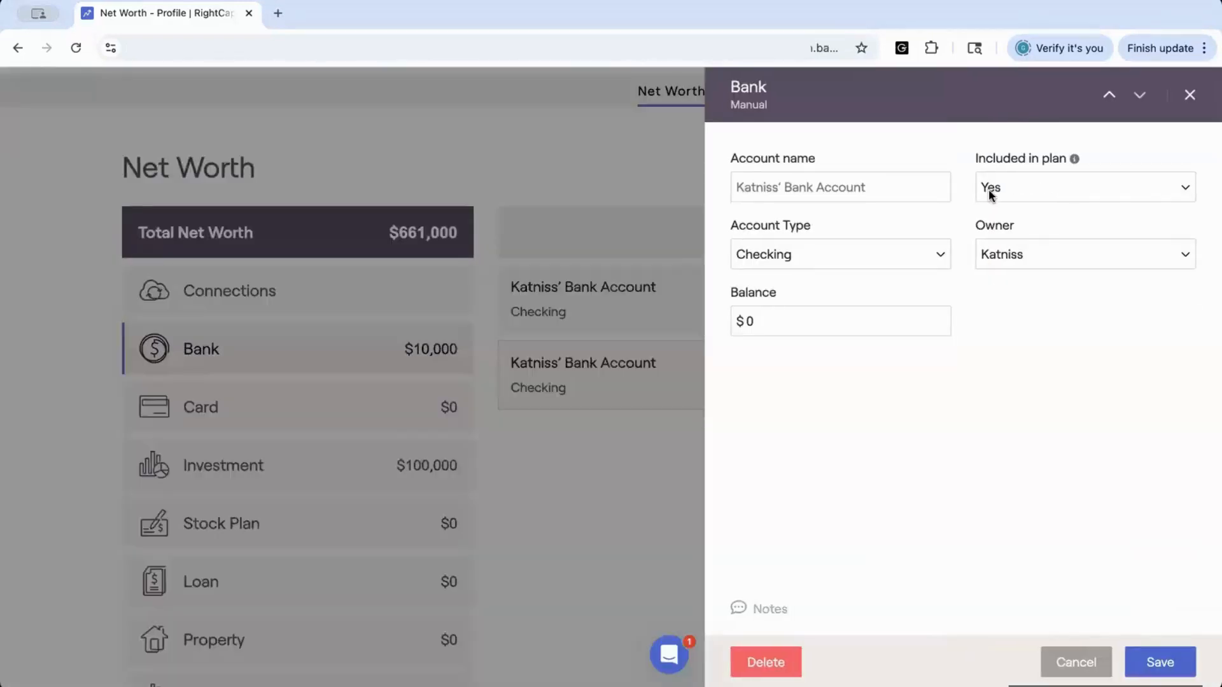
pyautogui.click(991, 253)
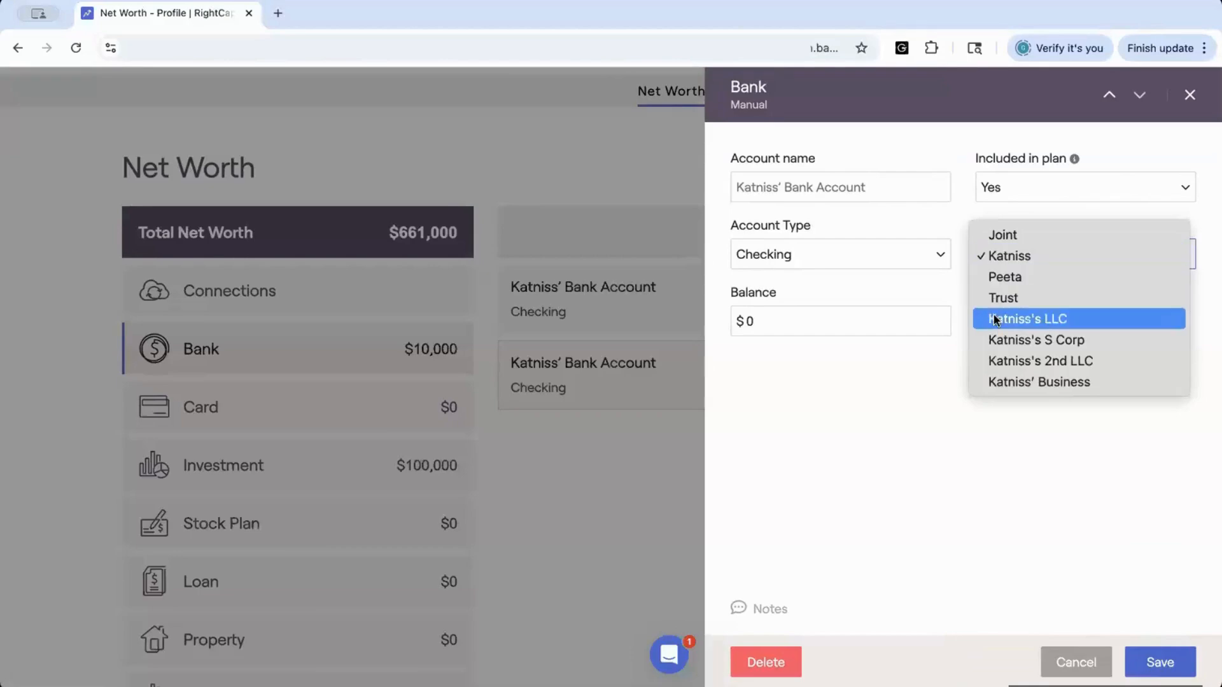
pyautogui.click(1008, 383)
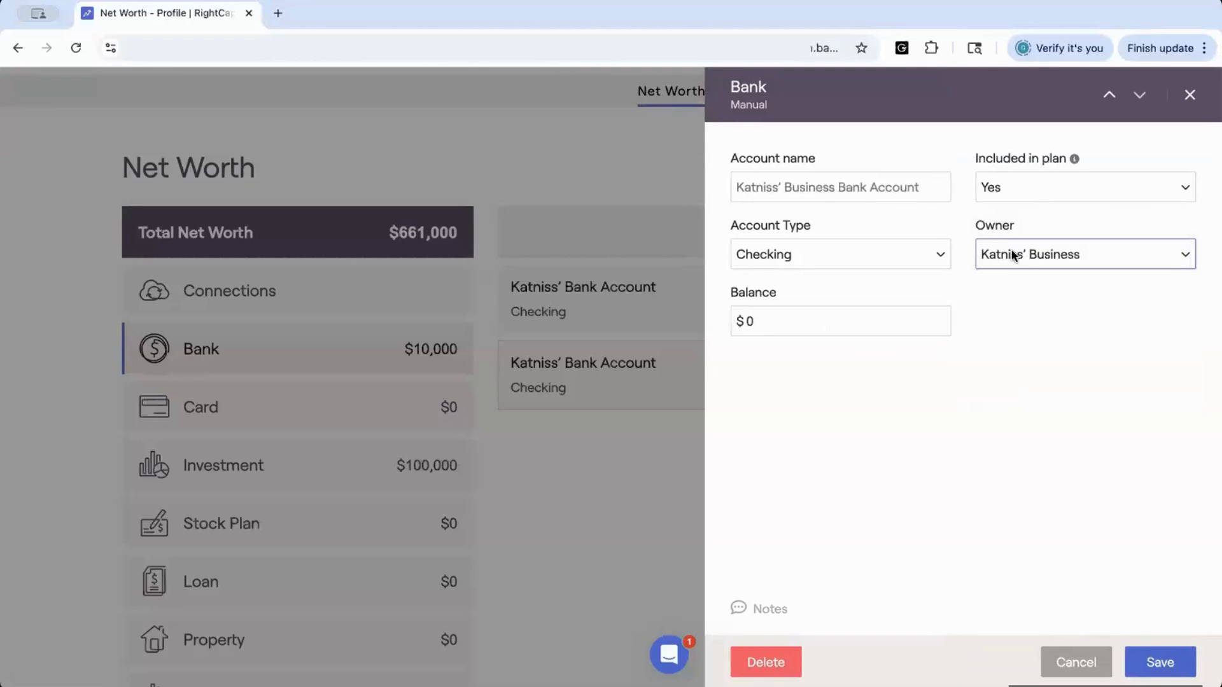
pyautogui.click(1157, 658)
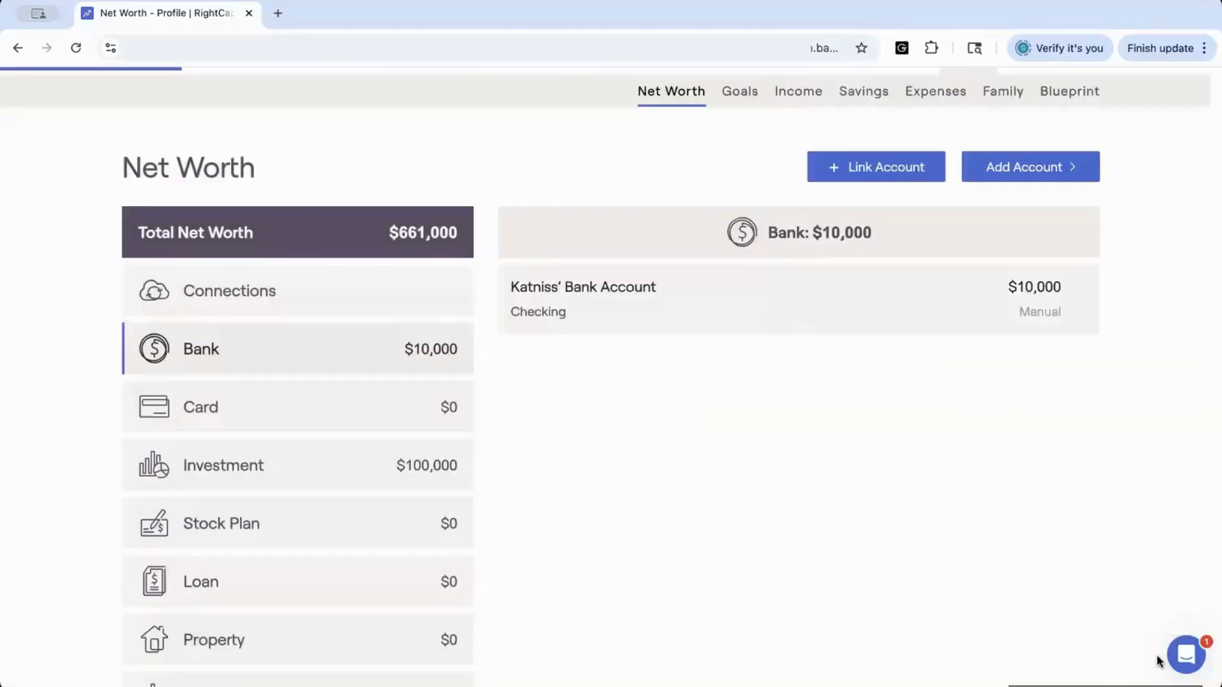
# Examine how linked accounts appear under each business, expanding the S Corp's additional details
pyautogui.scroll(-2, 925, 507)
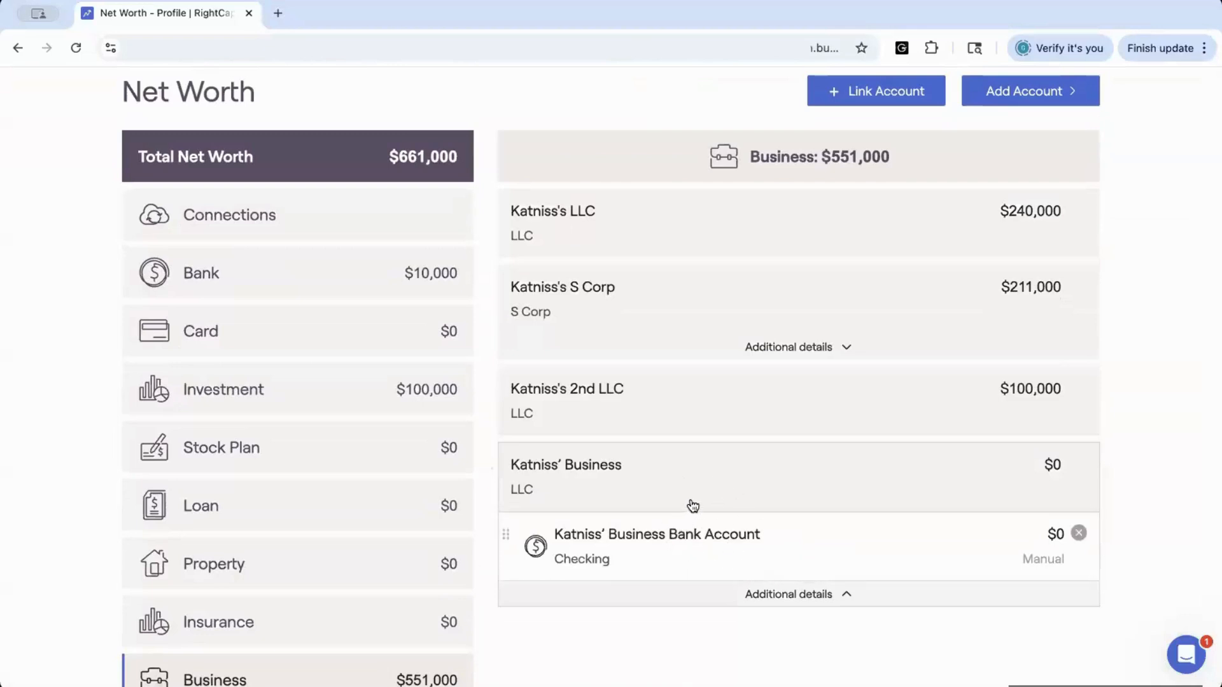
pyautogui.click(369, 281)
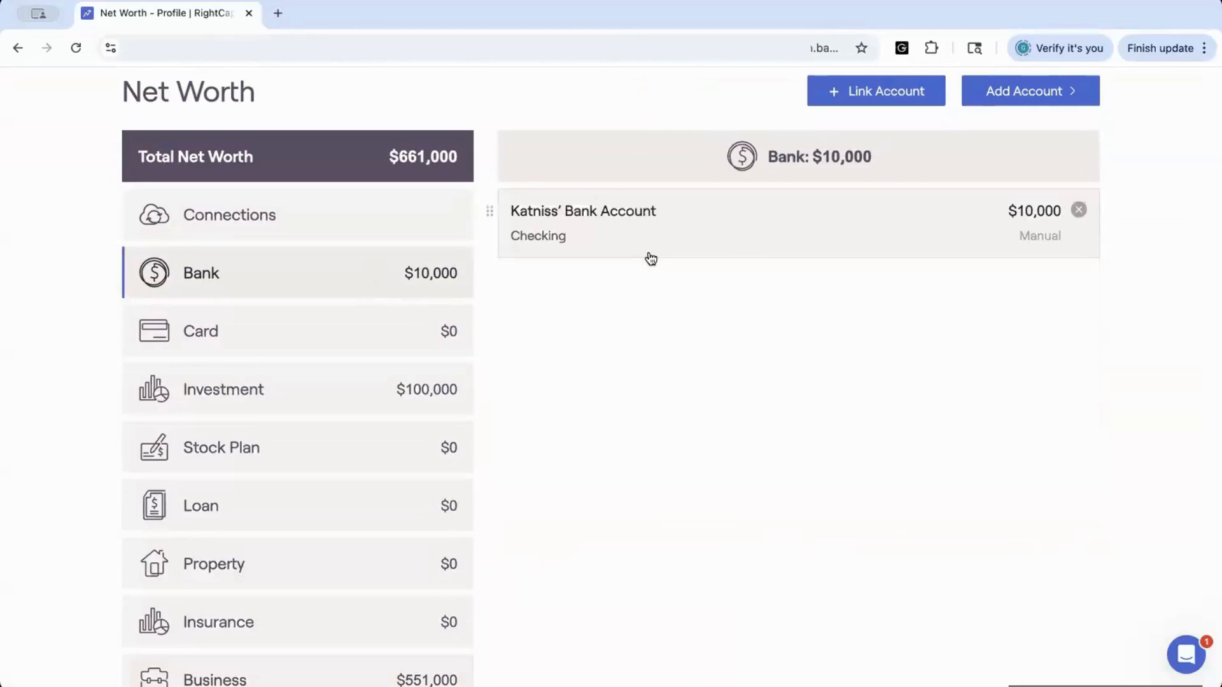
pyautogui.click(405, 679)
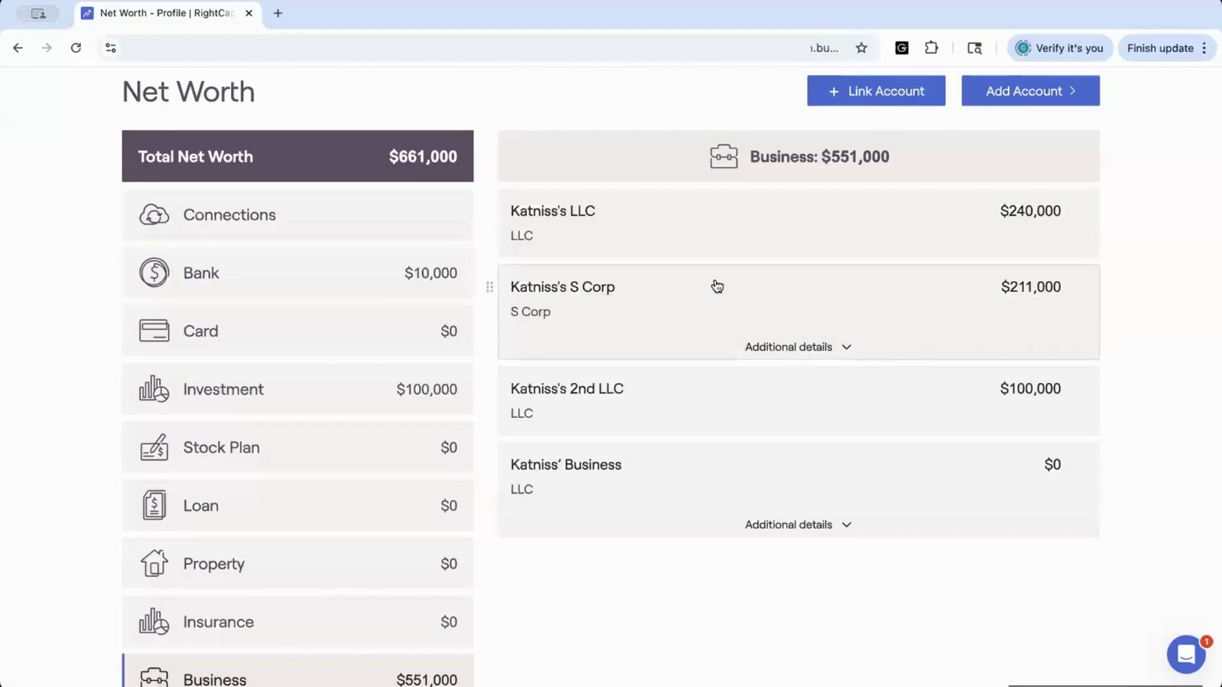
pyautogui.click(845, 349)
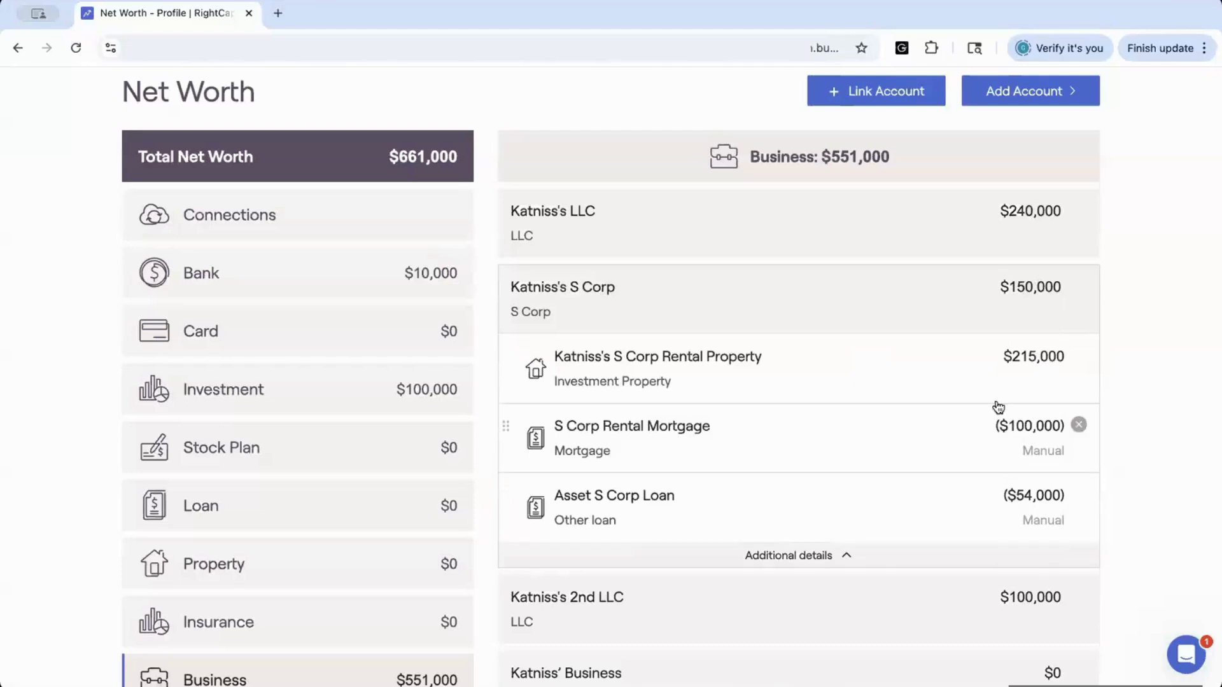
pyautogui.click(845, 556)
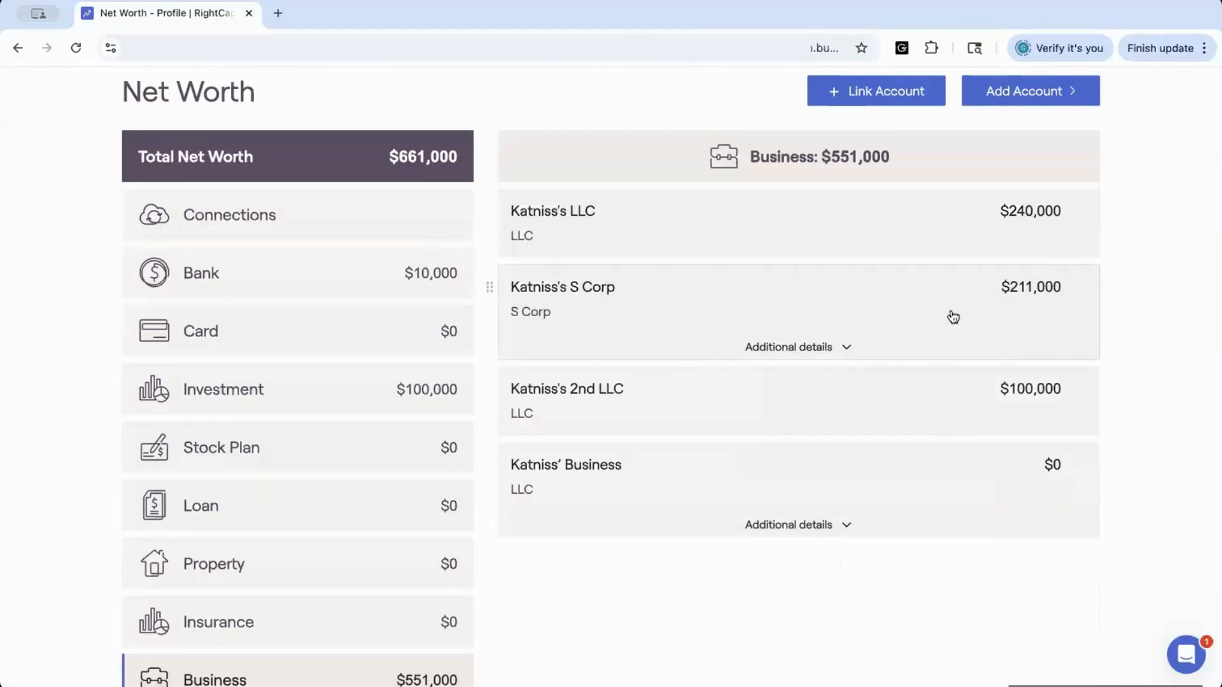
pyautogui.click(841, 348)
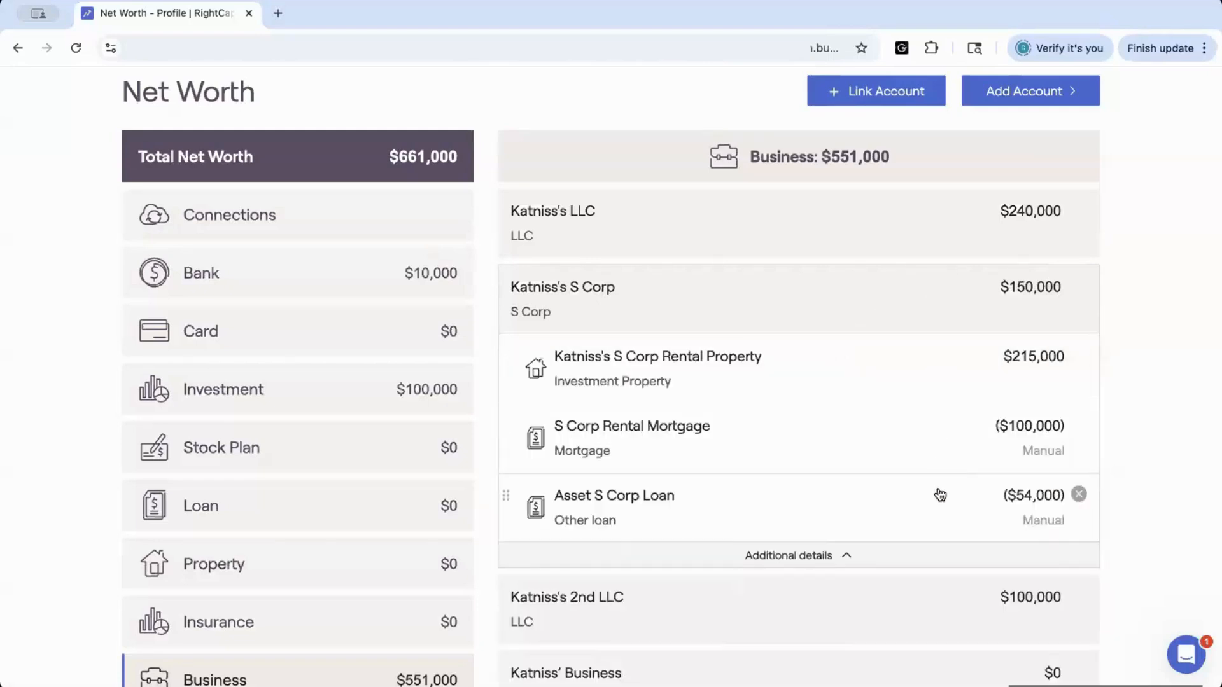
pyautogui.scroll(-2, 940, 495)
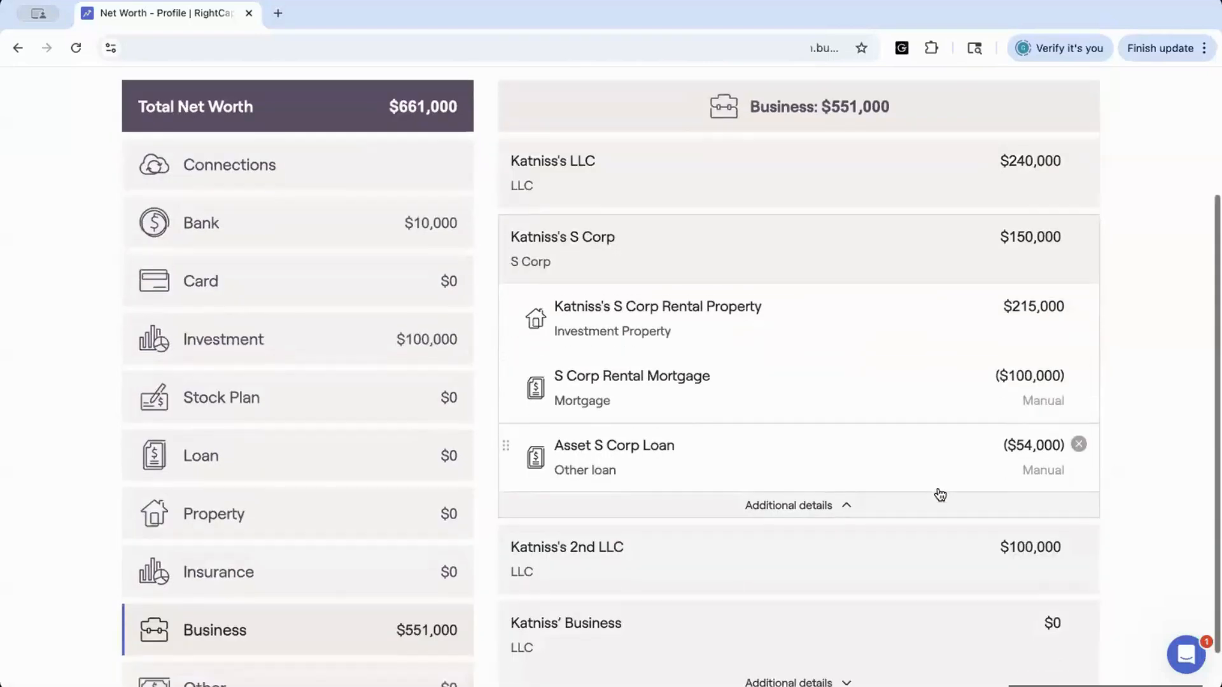
# Delete the new business's linked bank account, then delete the new business account itself
pyautogui.click(880, 589)
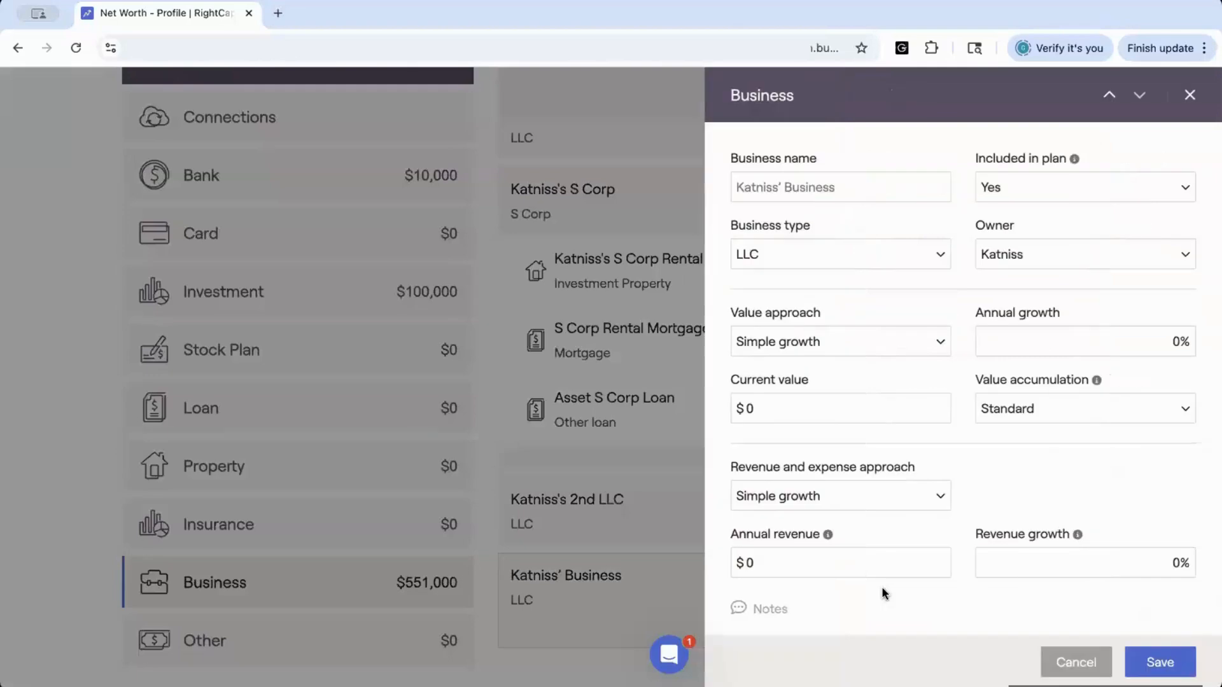
pyautogui.click(1190, 96)
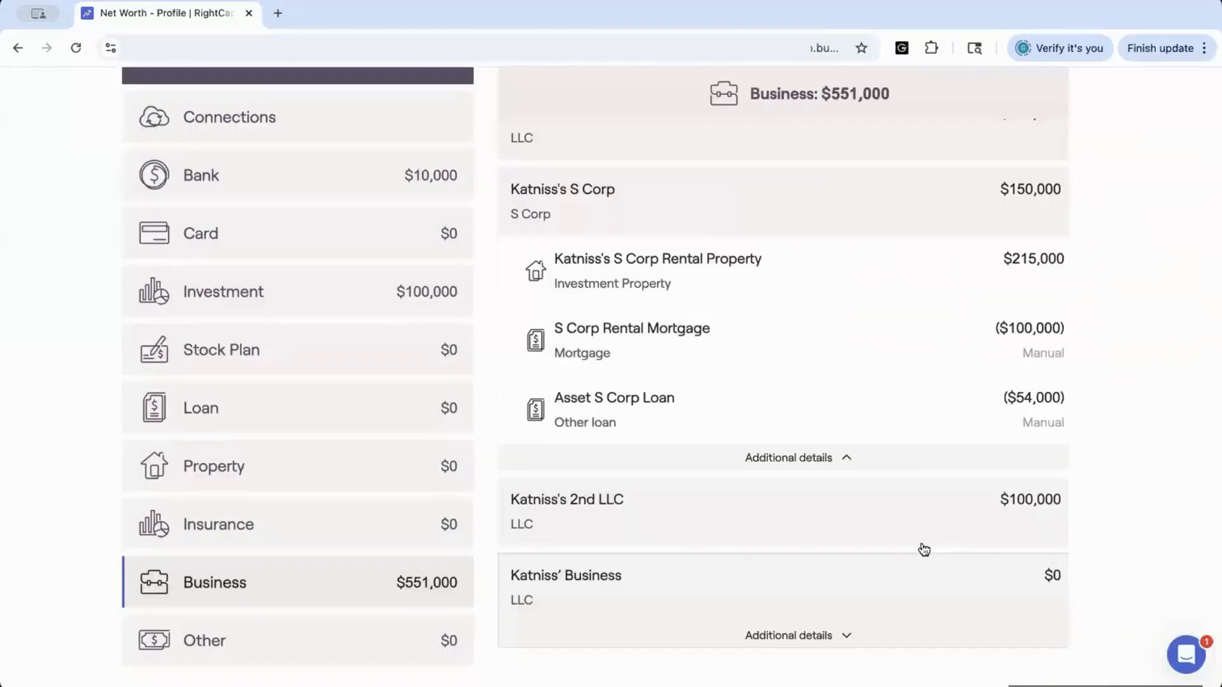
pyautogui.click(831, 632)
pyautogui.click(819, 627)
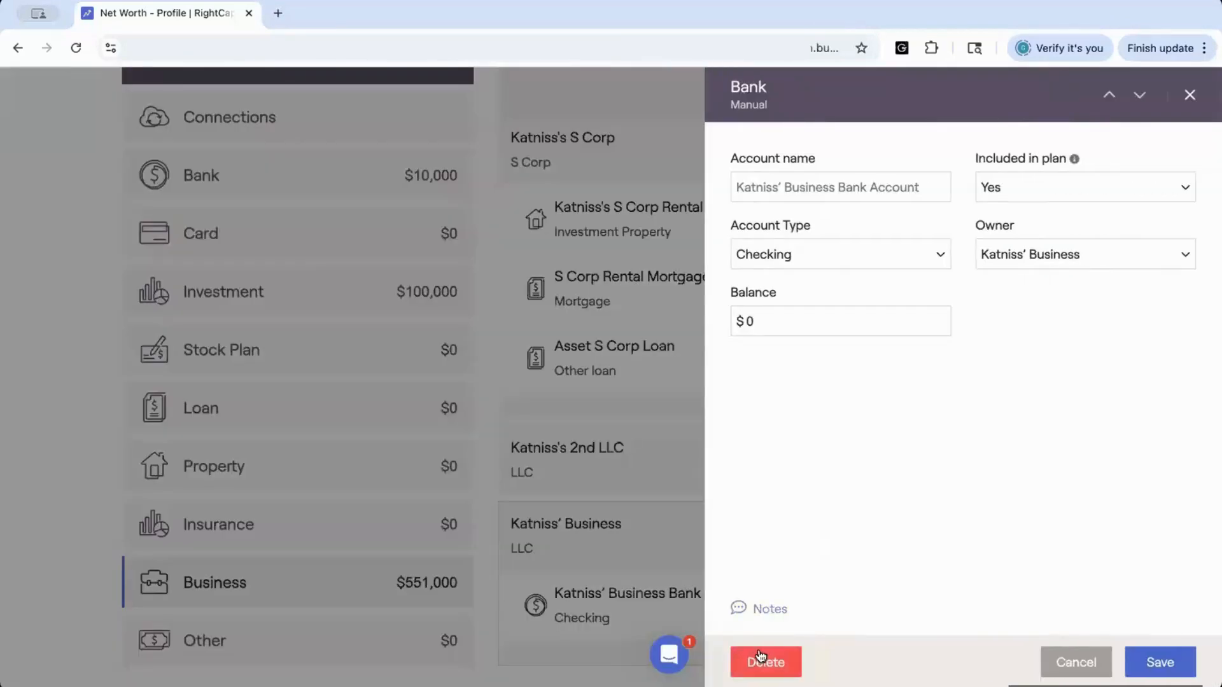
pyautogui.click(760, 662)
pyautogui.click(717, 605)
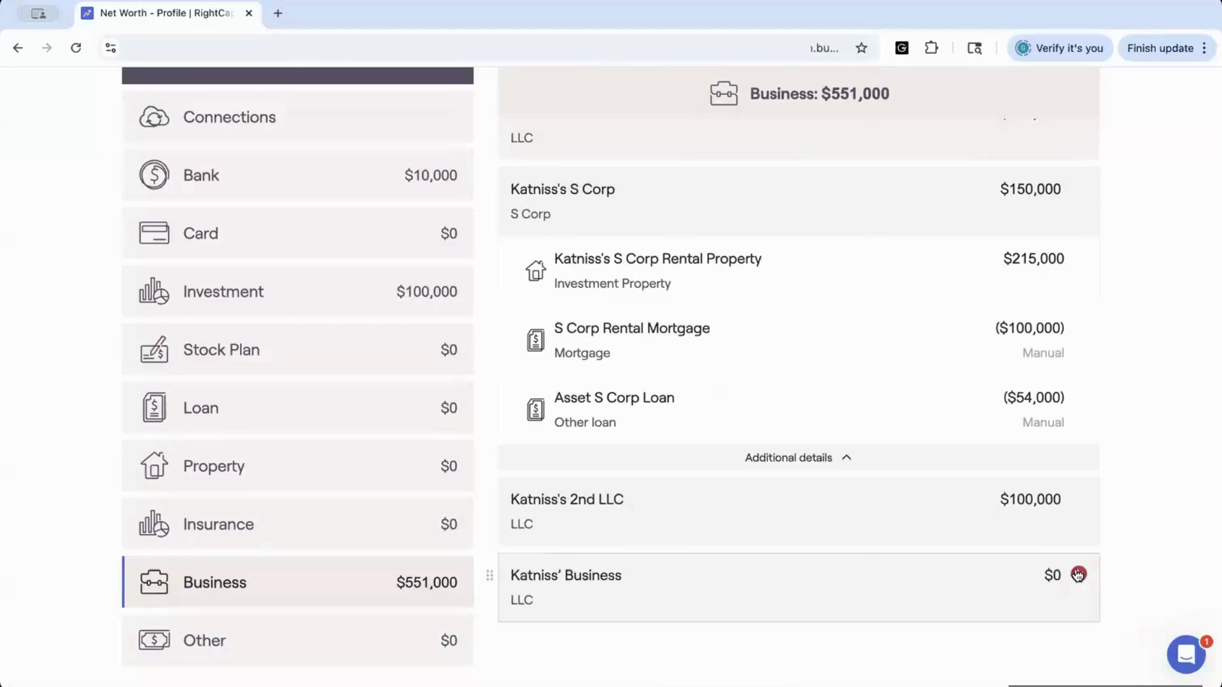
pyautogui.click(1078, 575)
pyautogui.click(1040, 532)
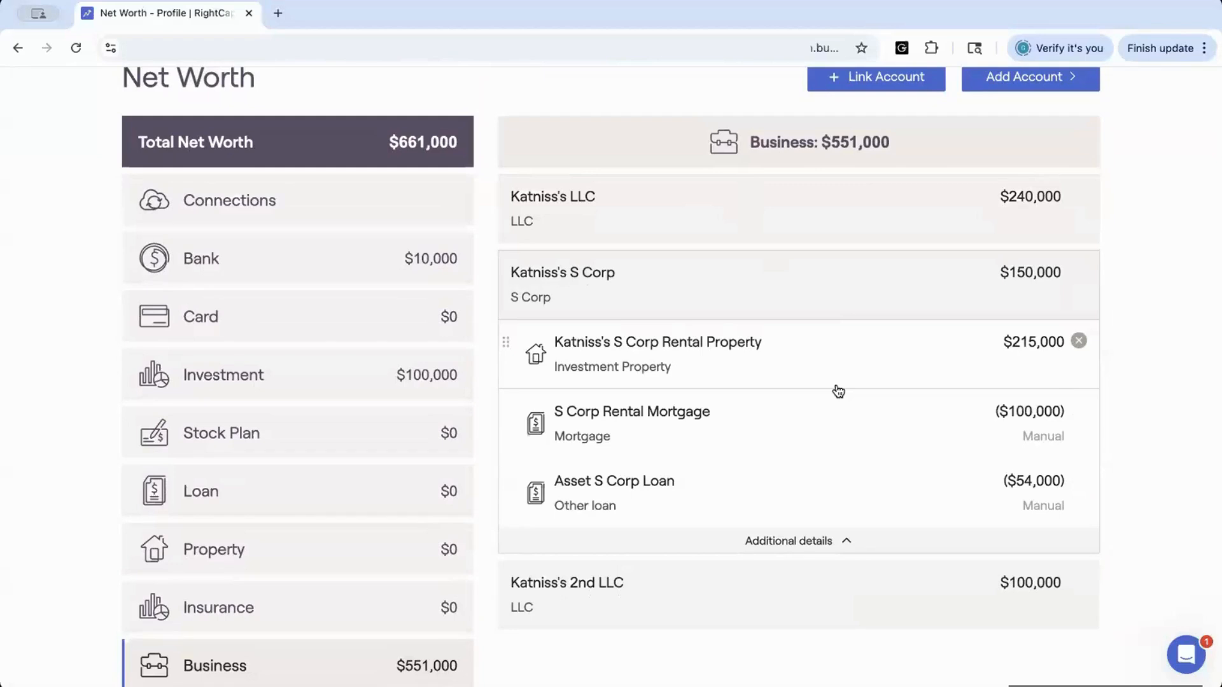
# Open the Business Analysis page and examine the summary's business value and first-year cash flow charts
pyautogui.scroll(3, 838, 391)
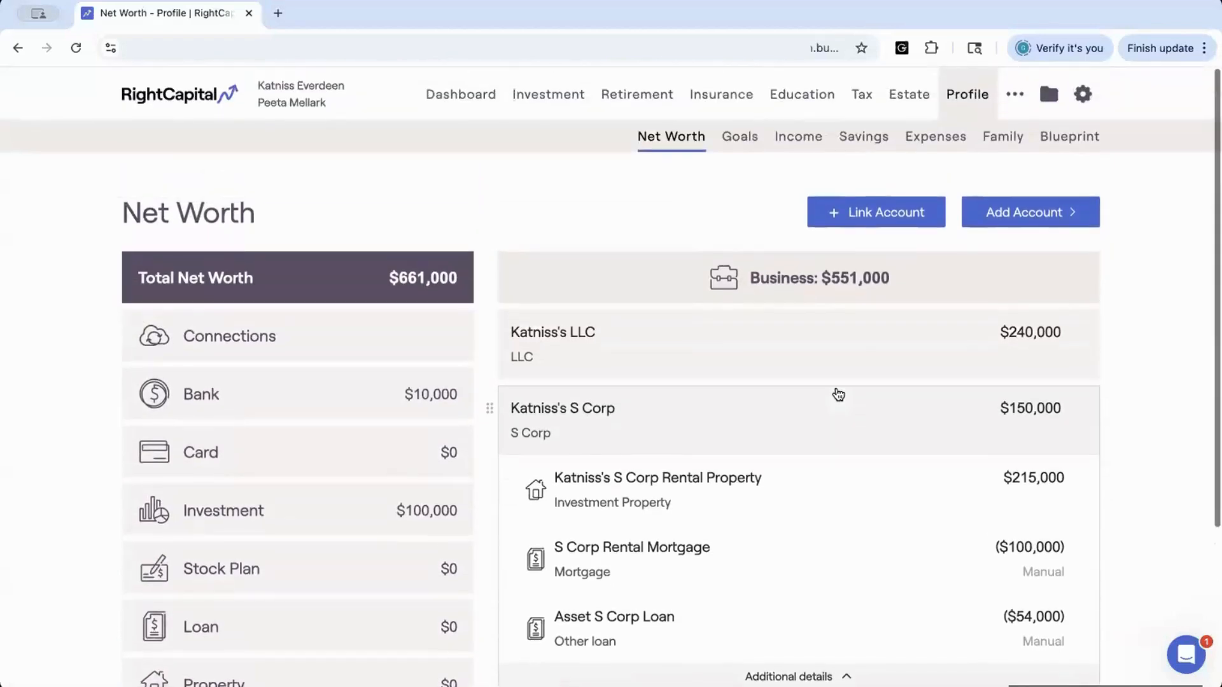
pyautogui.click(1015, 96)
pyautogui.click(932, 137)
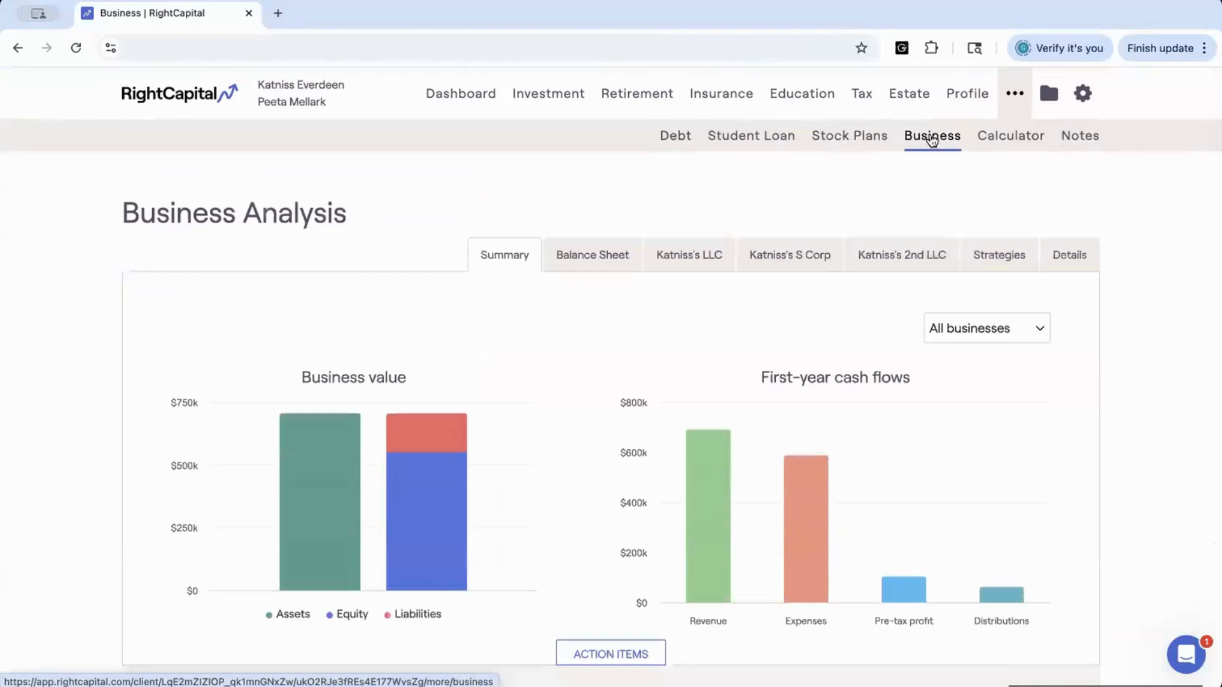
pyautogui.scroll(-1, 789, 185)
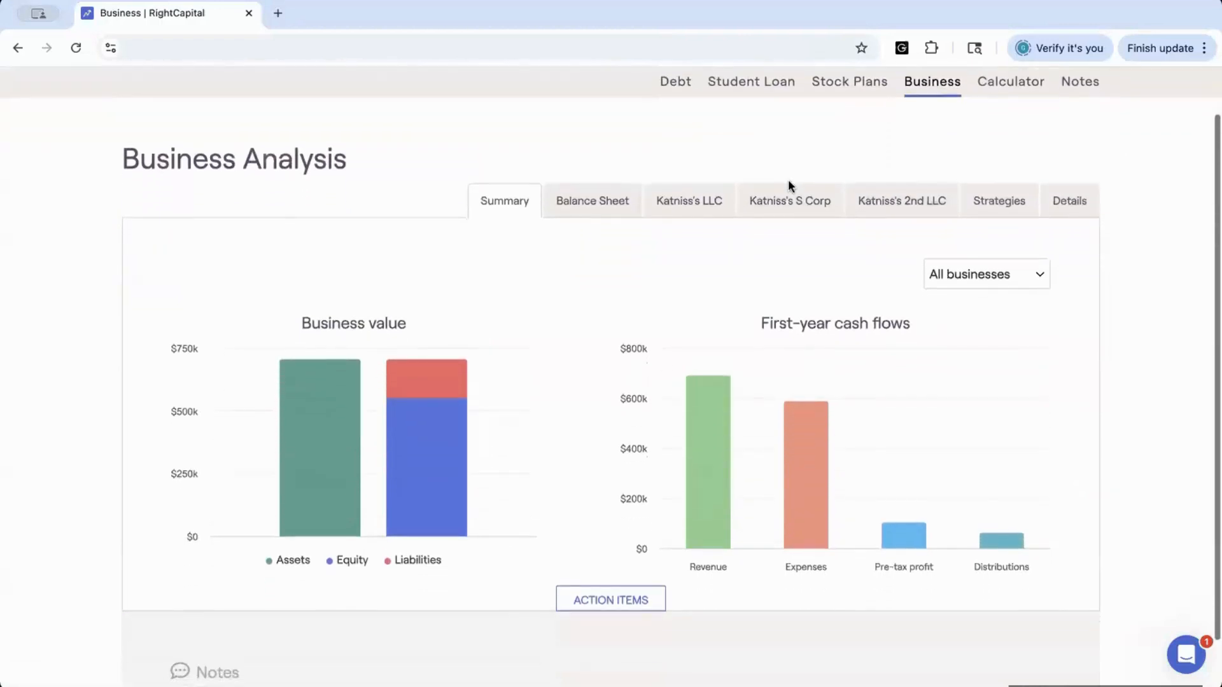
pyautogui.scroll(-1, 789, 186)
pyautogui.scroll(1, 789, 186)
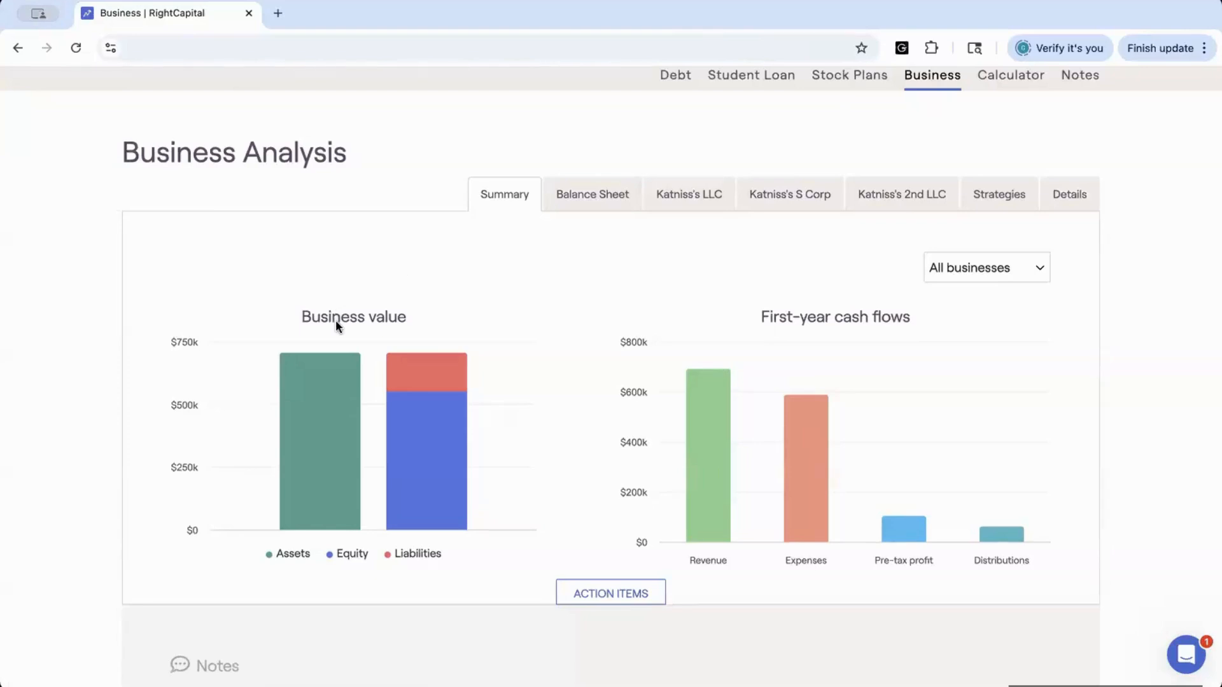
pyautogui.moveTo(316, 388)
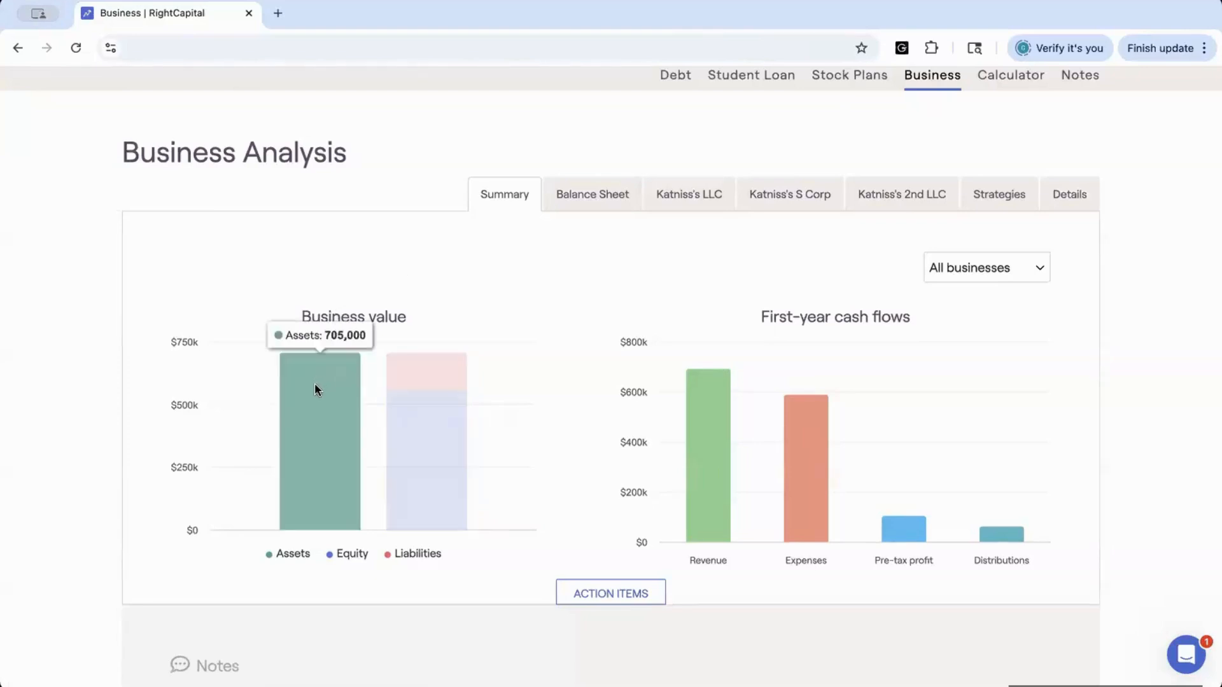
pyautogui.moveTo(402, 422)
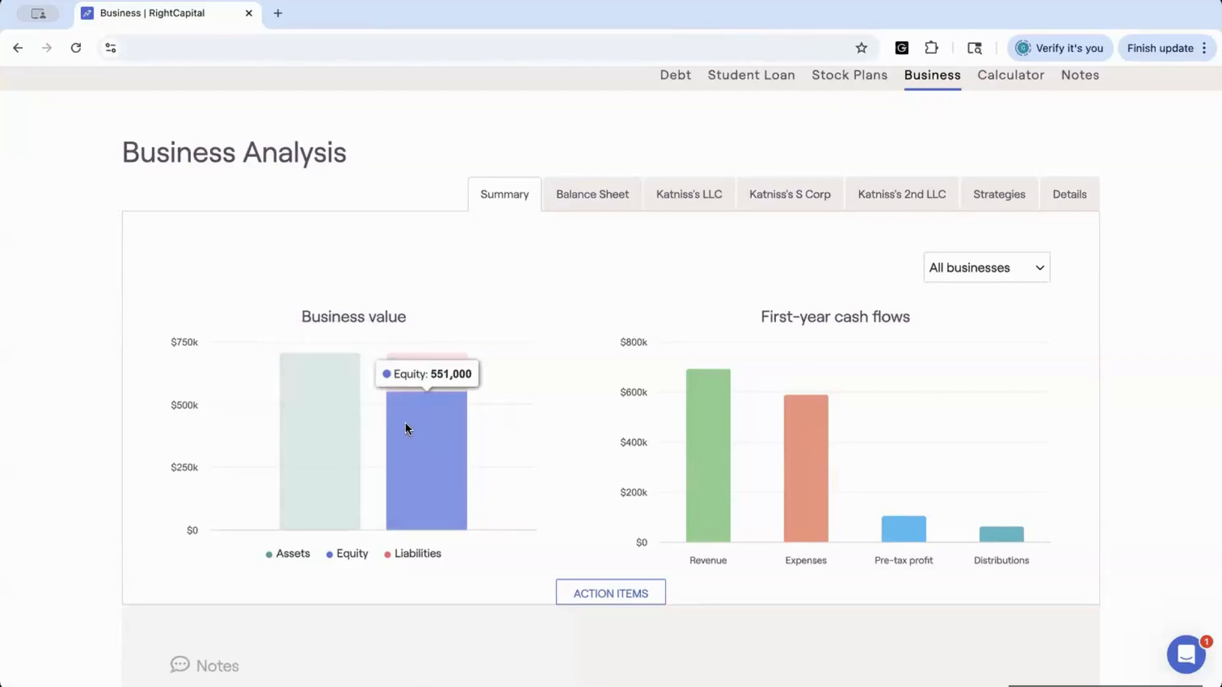
pyautogui.moveTo(408, 381)
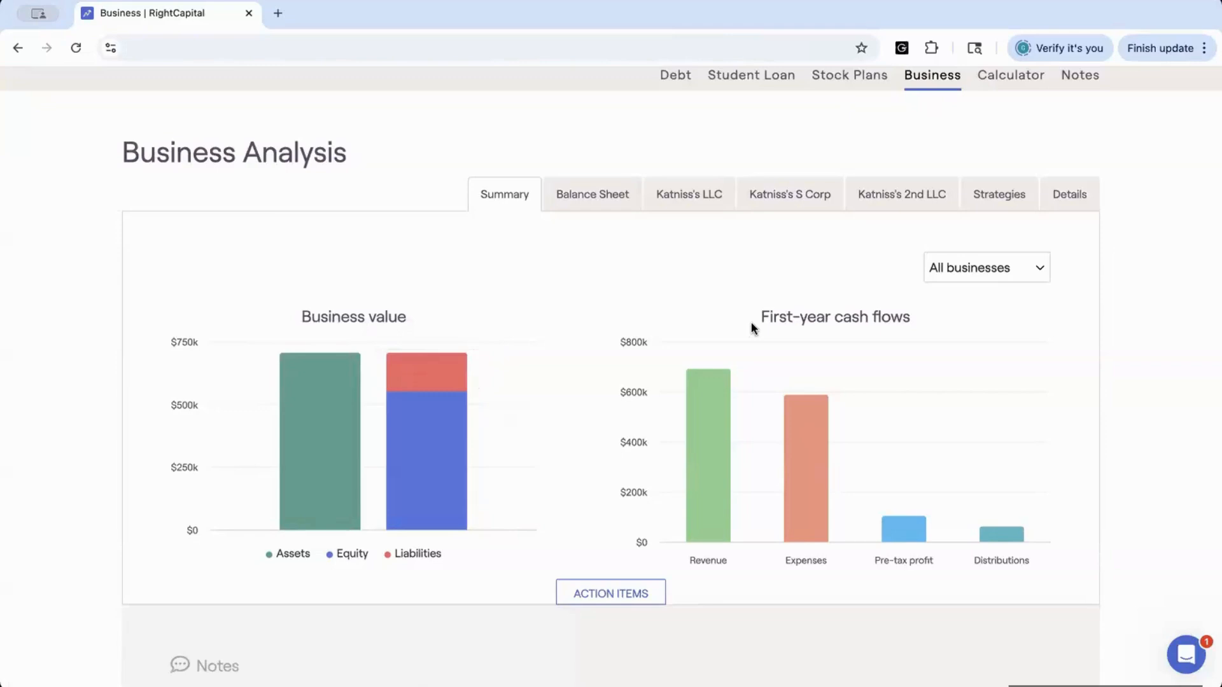
pyautogui.moveTo(726, 395)
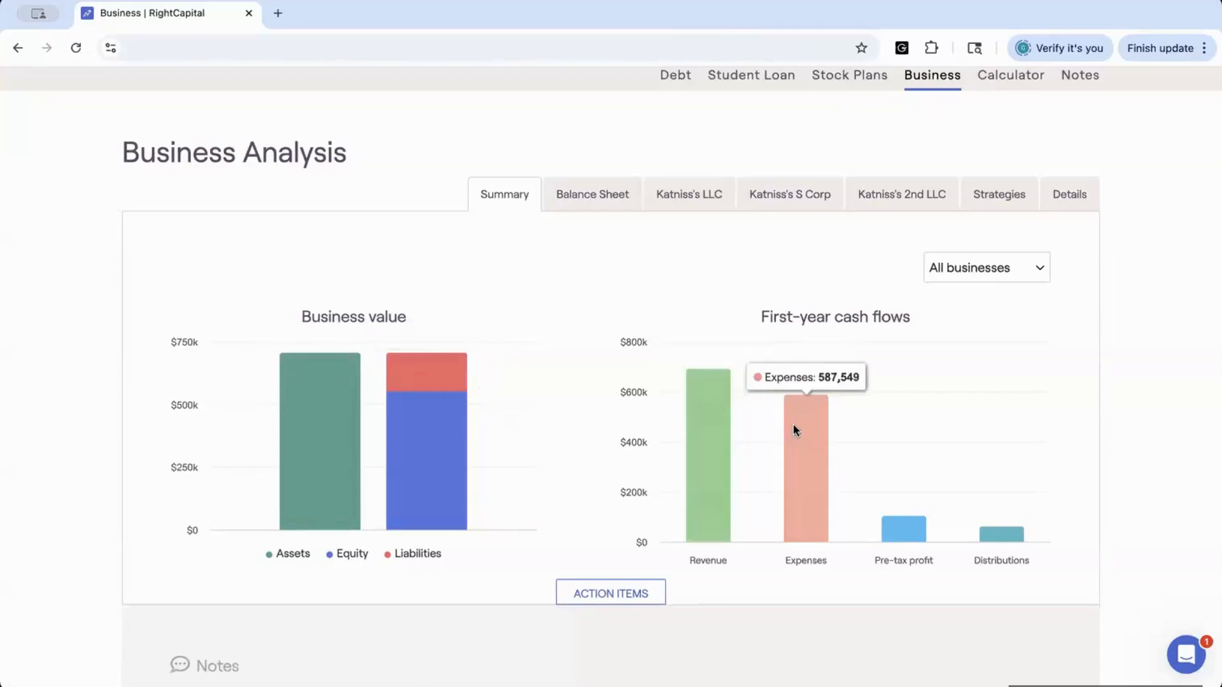
pyautogui.moveTo(899, 527)
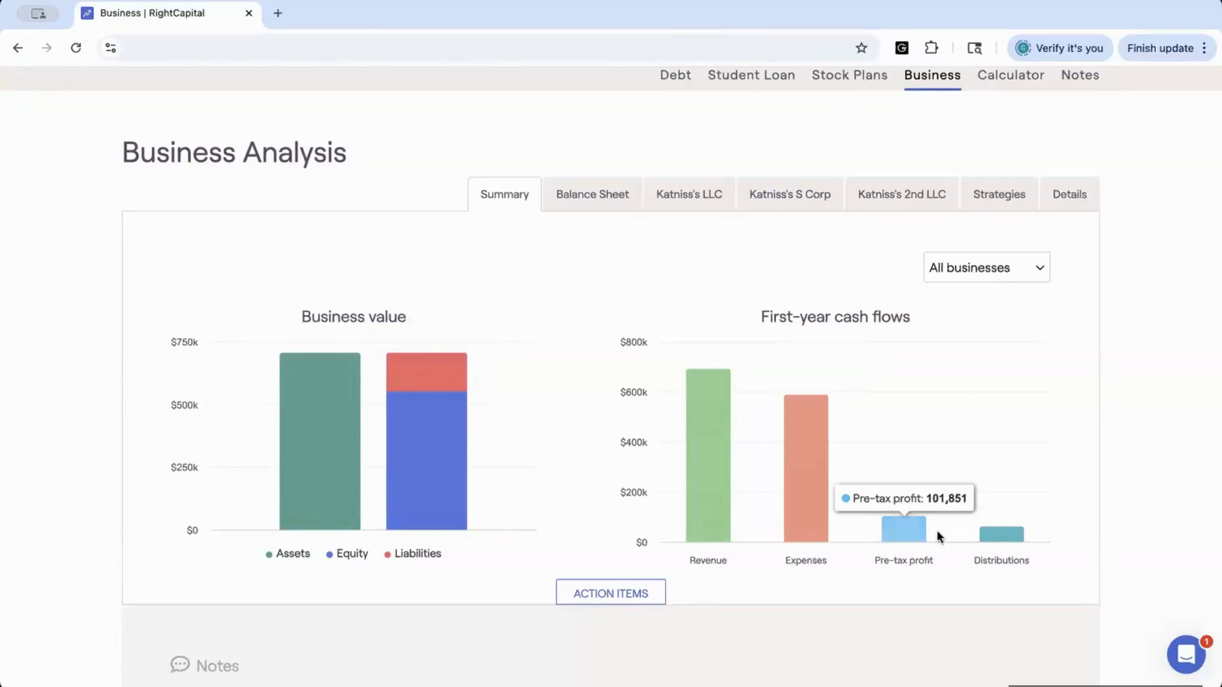
pyautogui.moveTo(1002, 541)
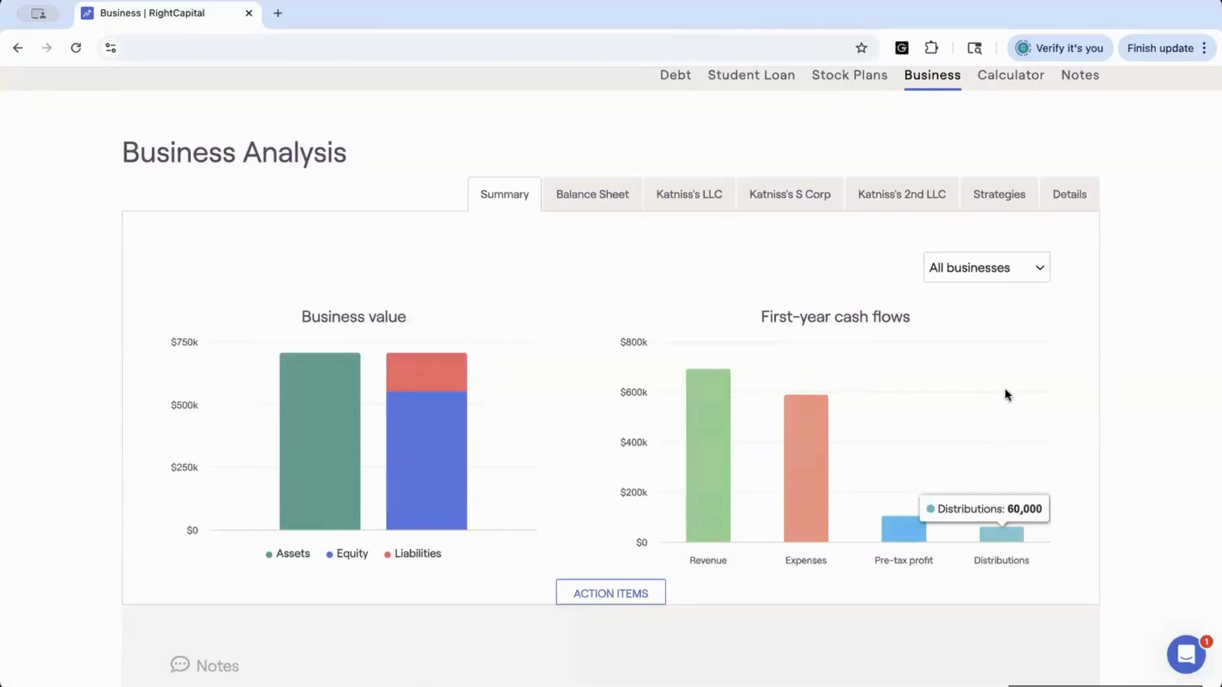
# Filter the summary charts by each business in turn, ending on Katniss's S Corp
pyautogui.click(1035, 268)
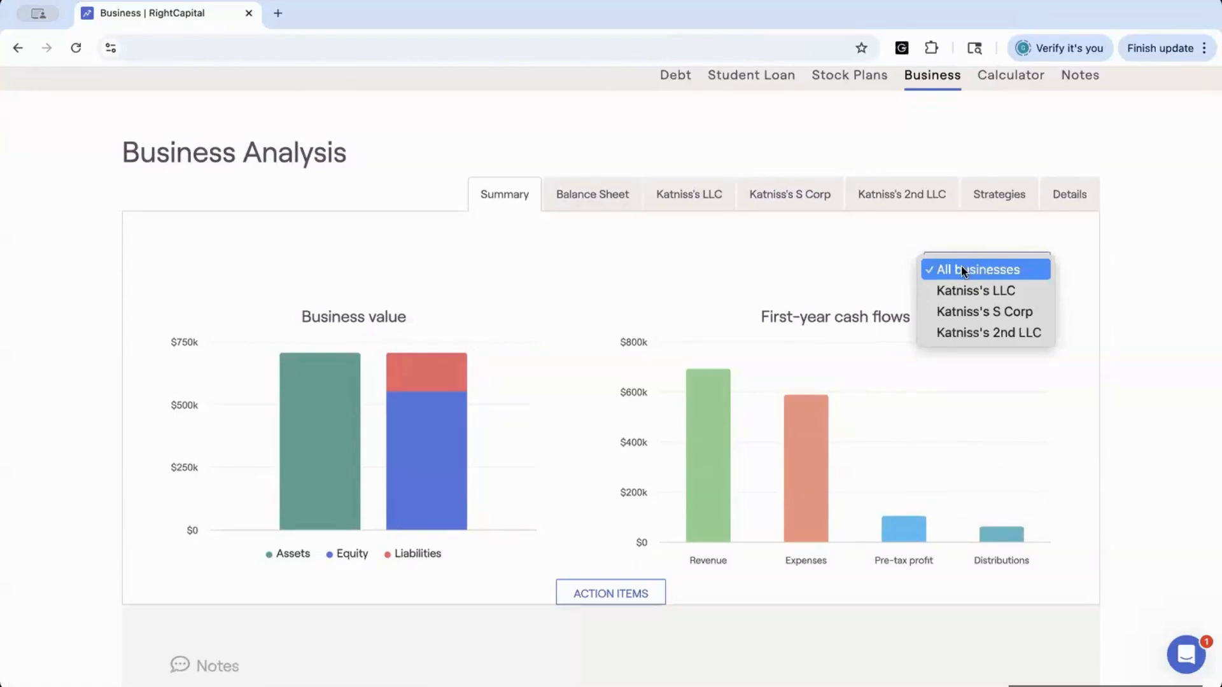
pyautogui.click(961, 290)
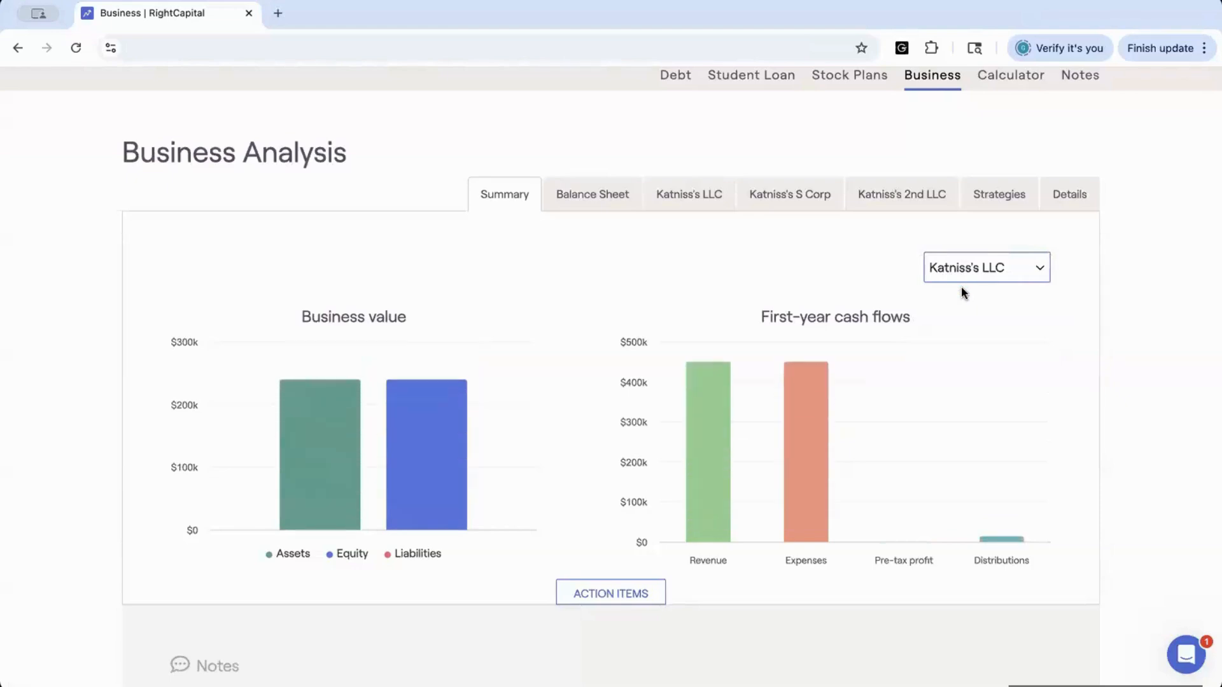
pyautogui.click(1006, 274)
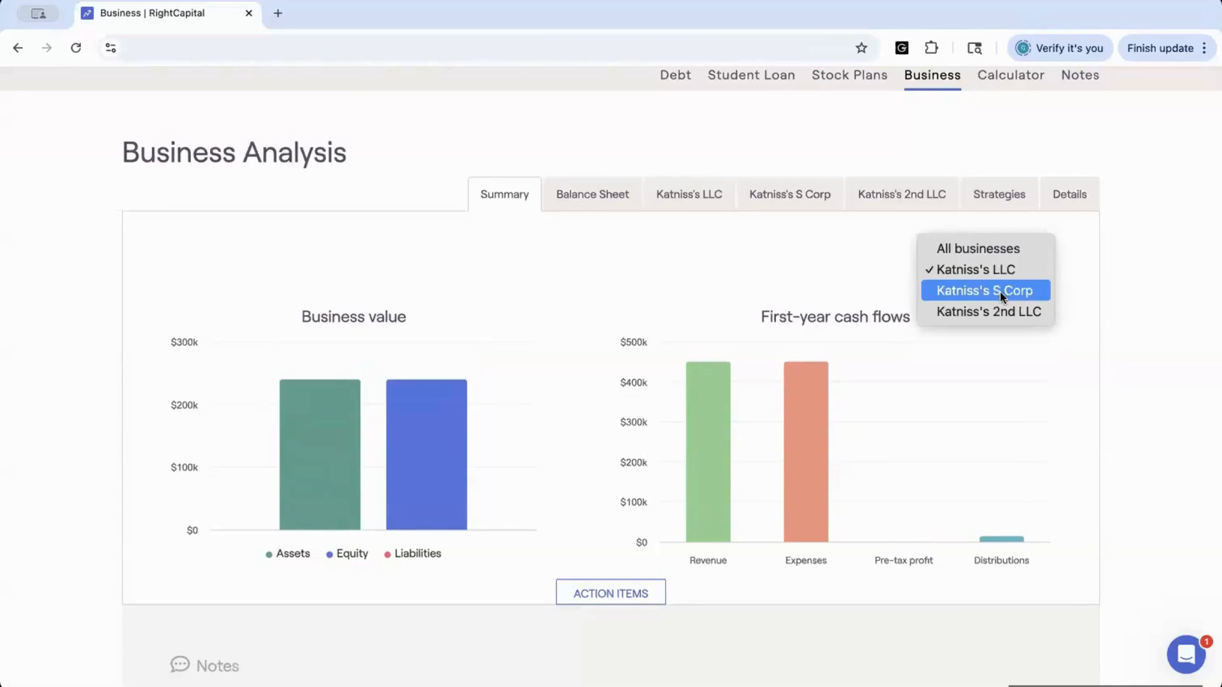
pyautogui.click(1001, 294)
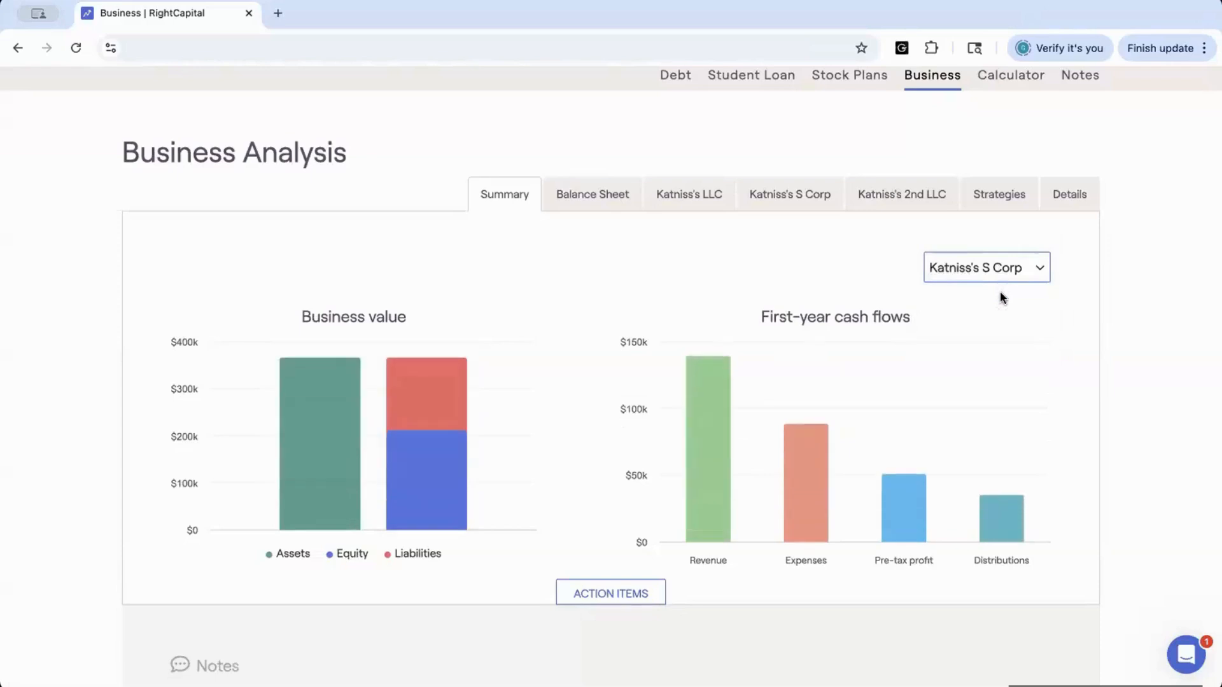
pyautogui.click(973, 269)
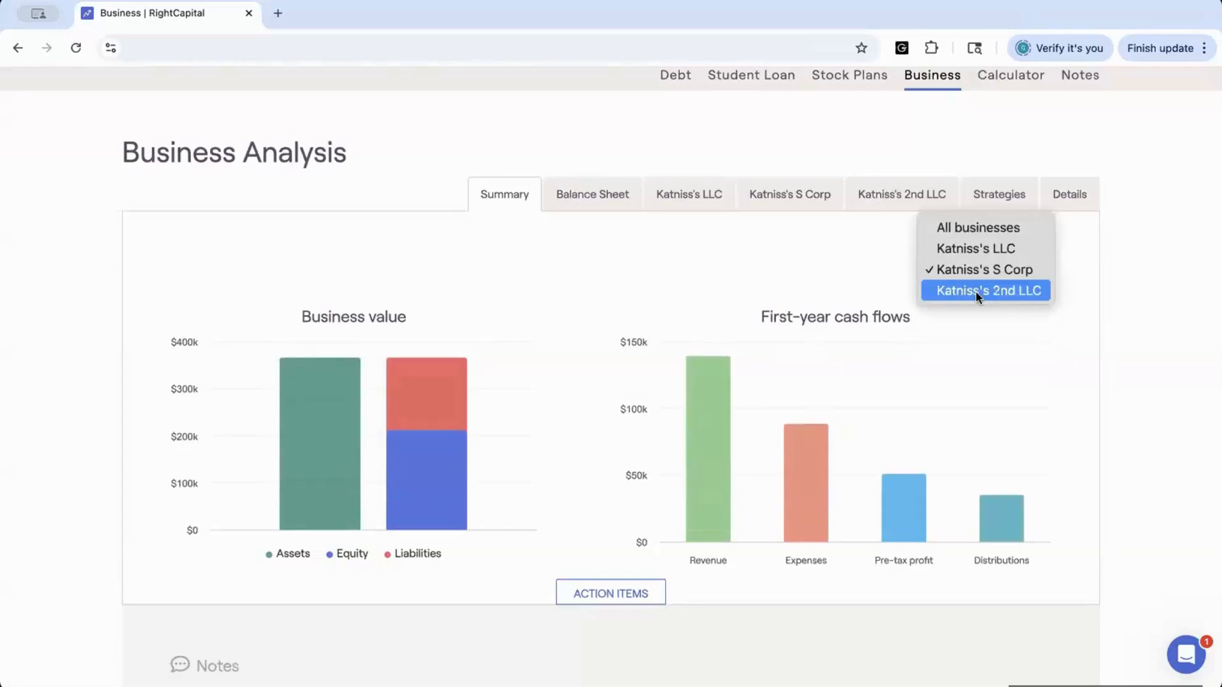
pyautogui.click(975, 291)
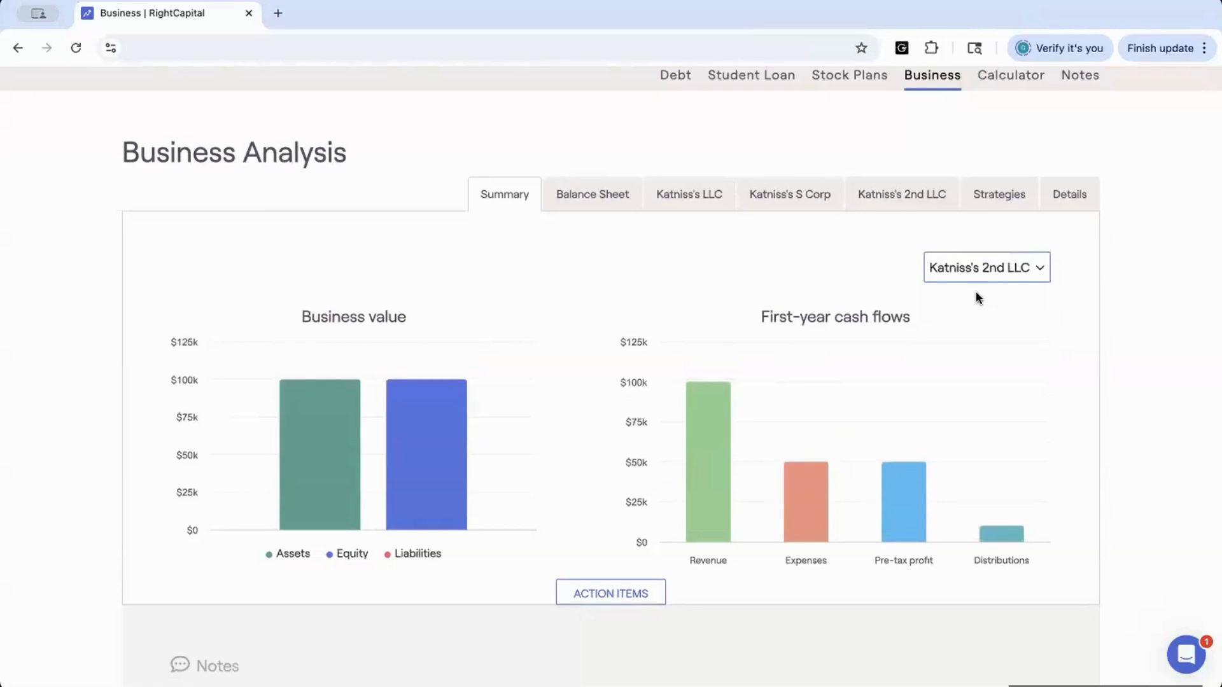
pyautogui.click(961, 266)
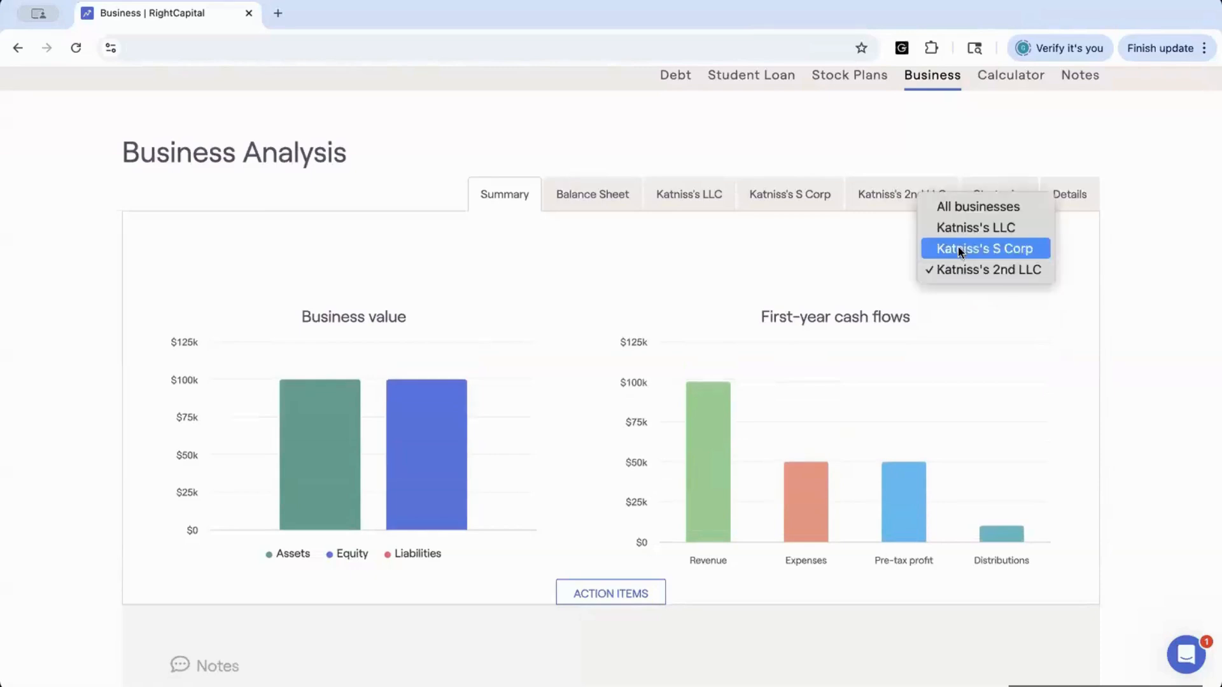
pyautogui.click(957, 248)
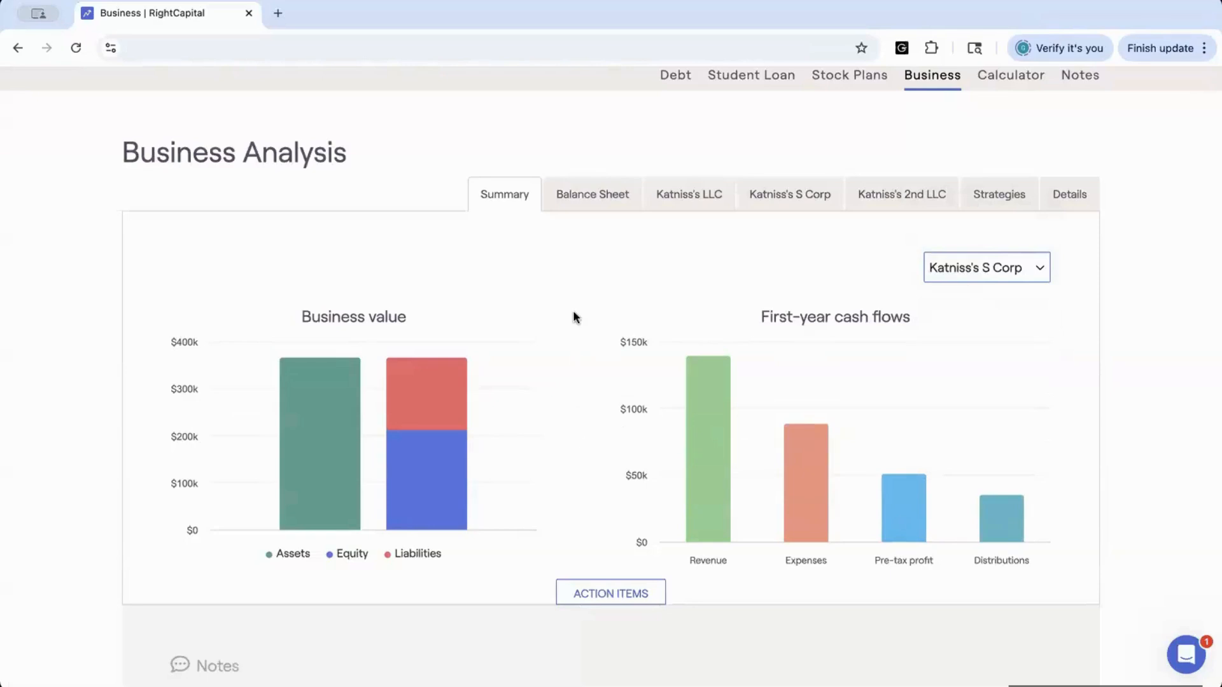
# Open the balance sheet and switch it to all businesses, reviewing each business's assets, liabilities and equity
pyautogui.click(586, 195)
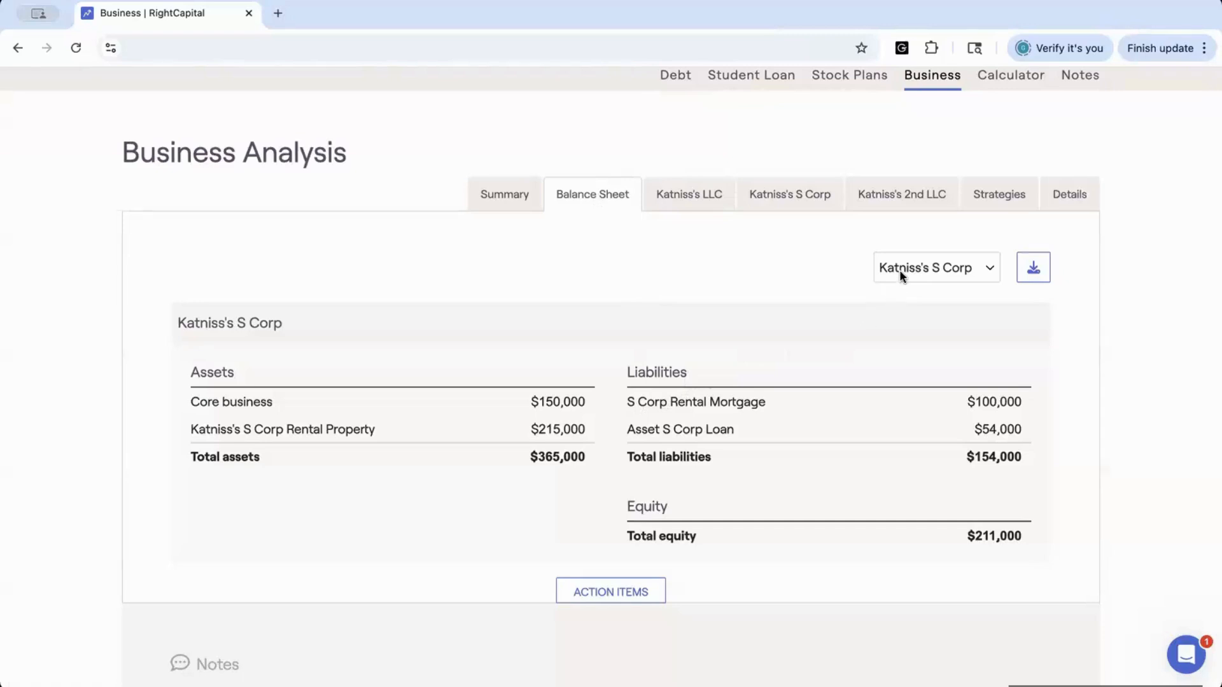
pyautogui.click(988, 272)
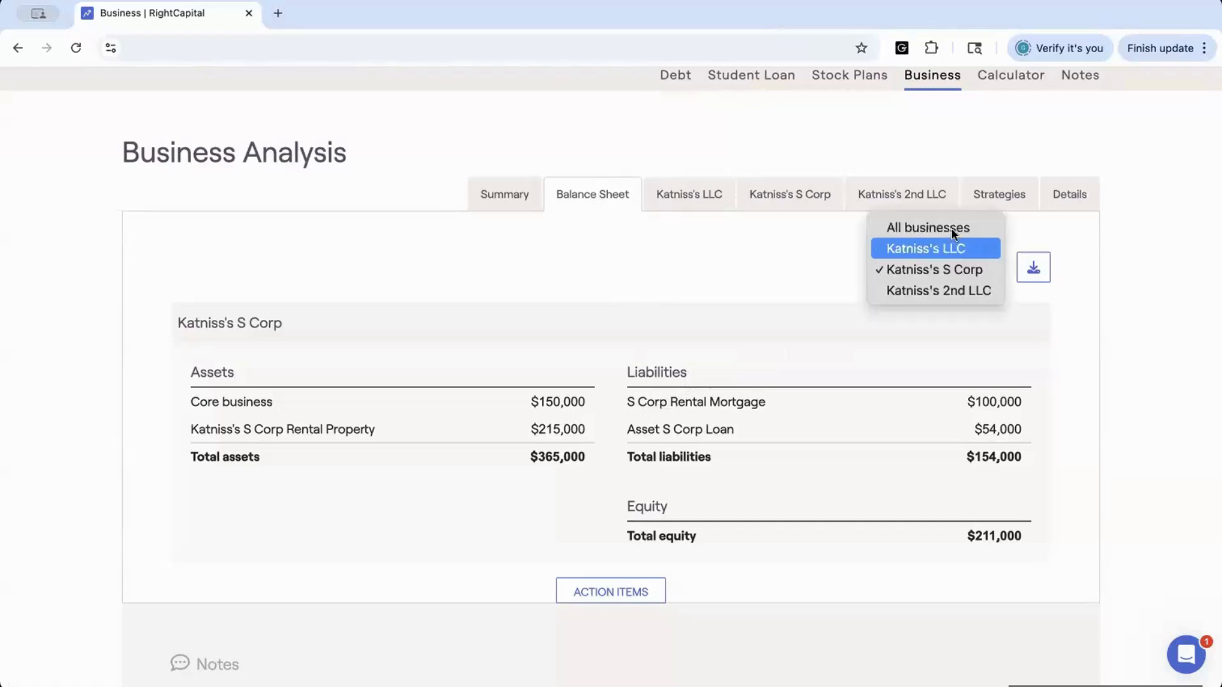
pyautogui.click(946, 227)
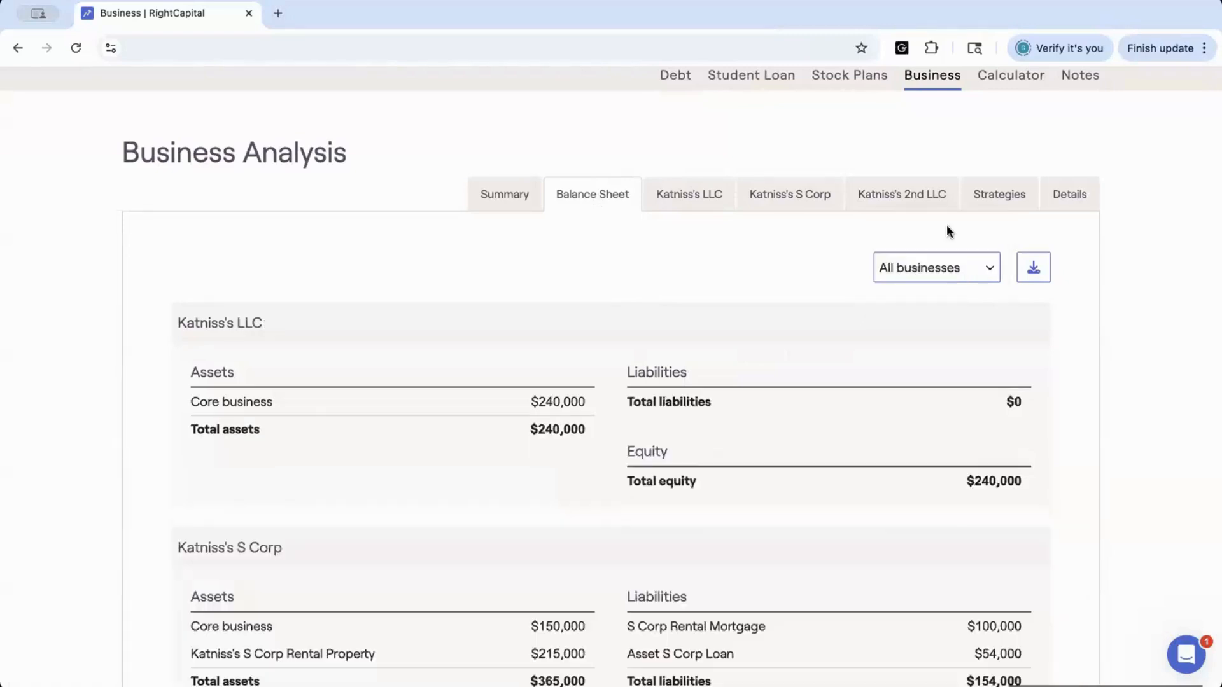
pyautogui.scroll(-3, 845, 493)
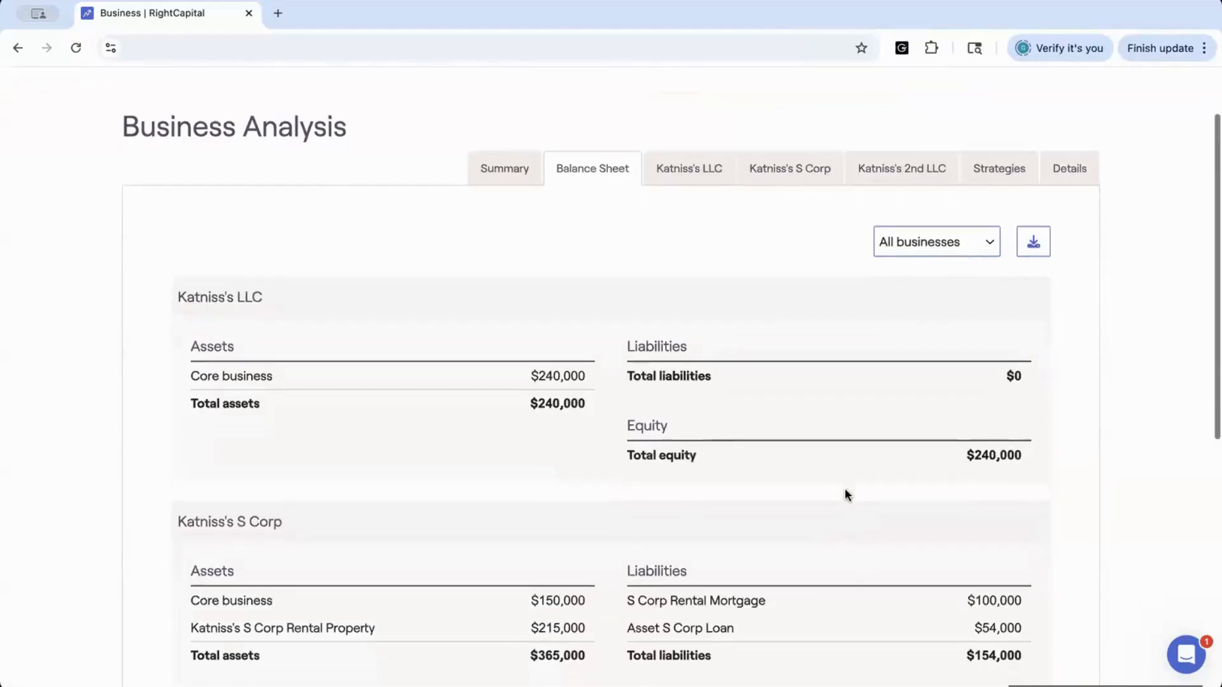
pyautogui.scroll(-2, 845, 493)
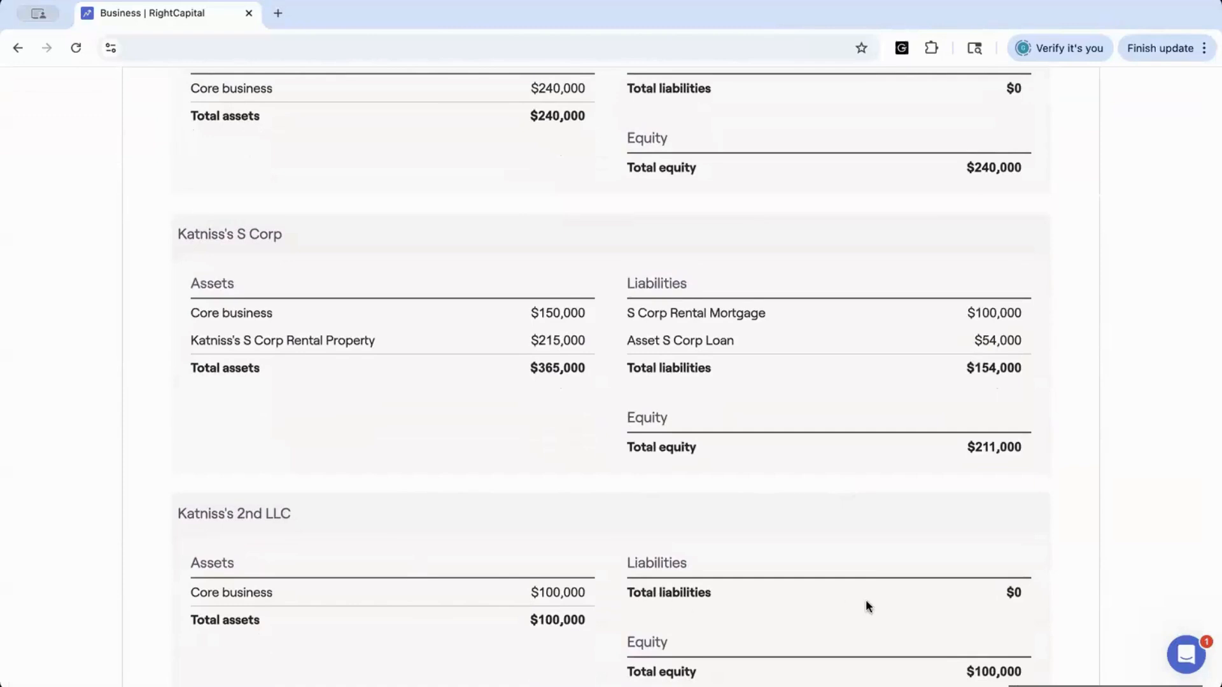
pyautogui.scroll(3, 730, 433)
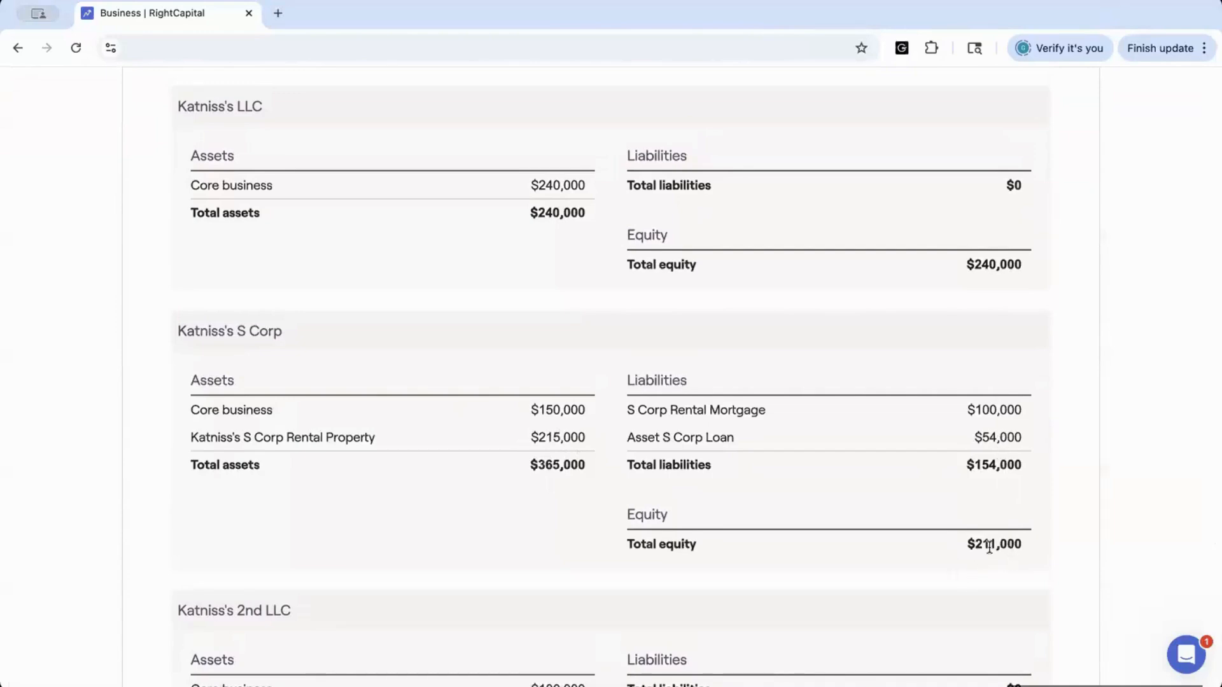
pyautogui.scroll(3, 822, 312)
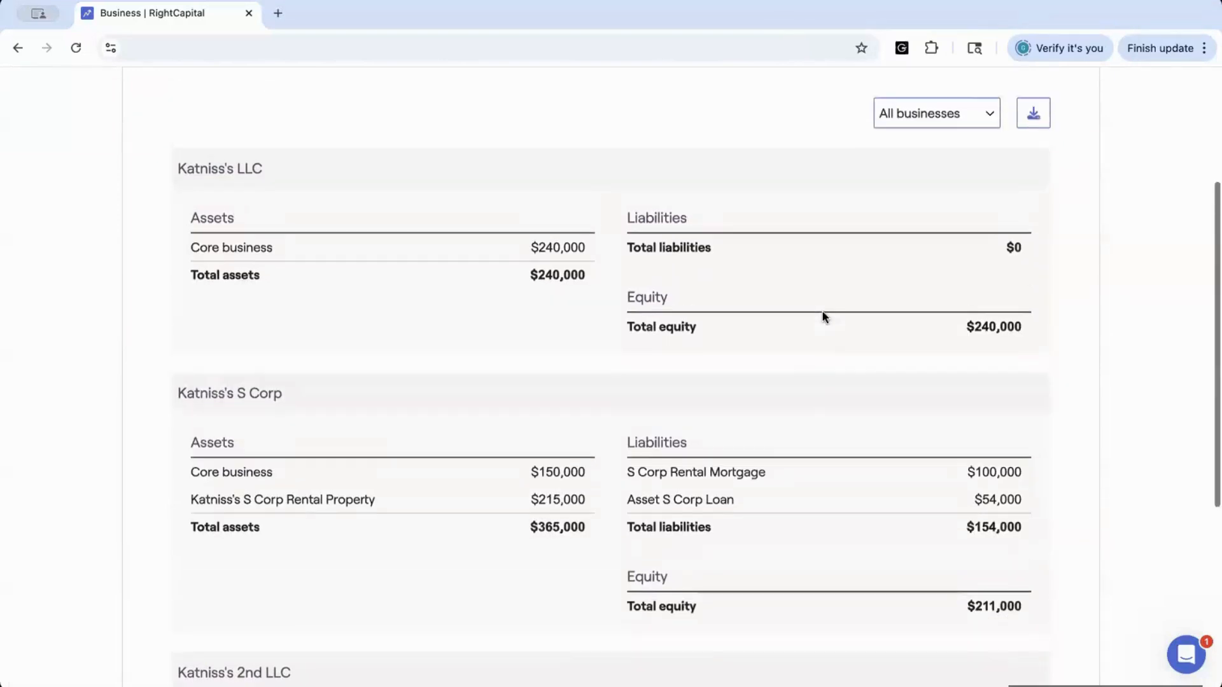
pyautogui.click(899, 170)
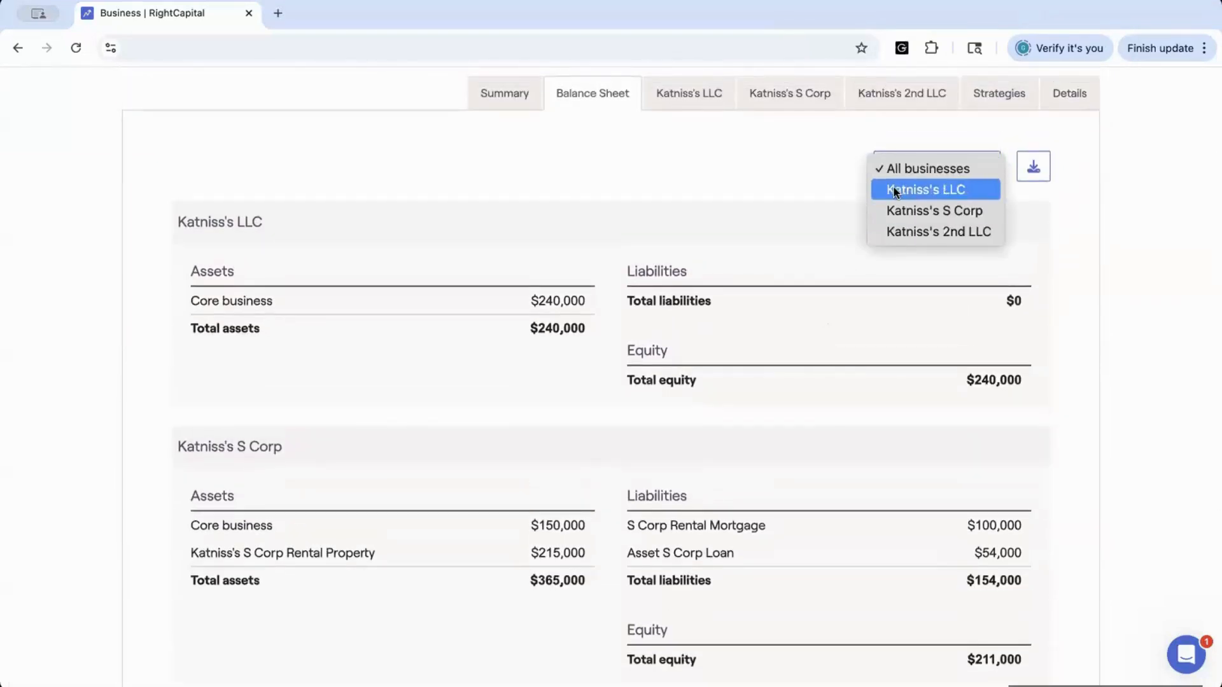
pyautogui.click(798, 171)
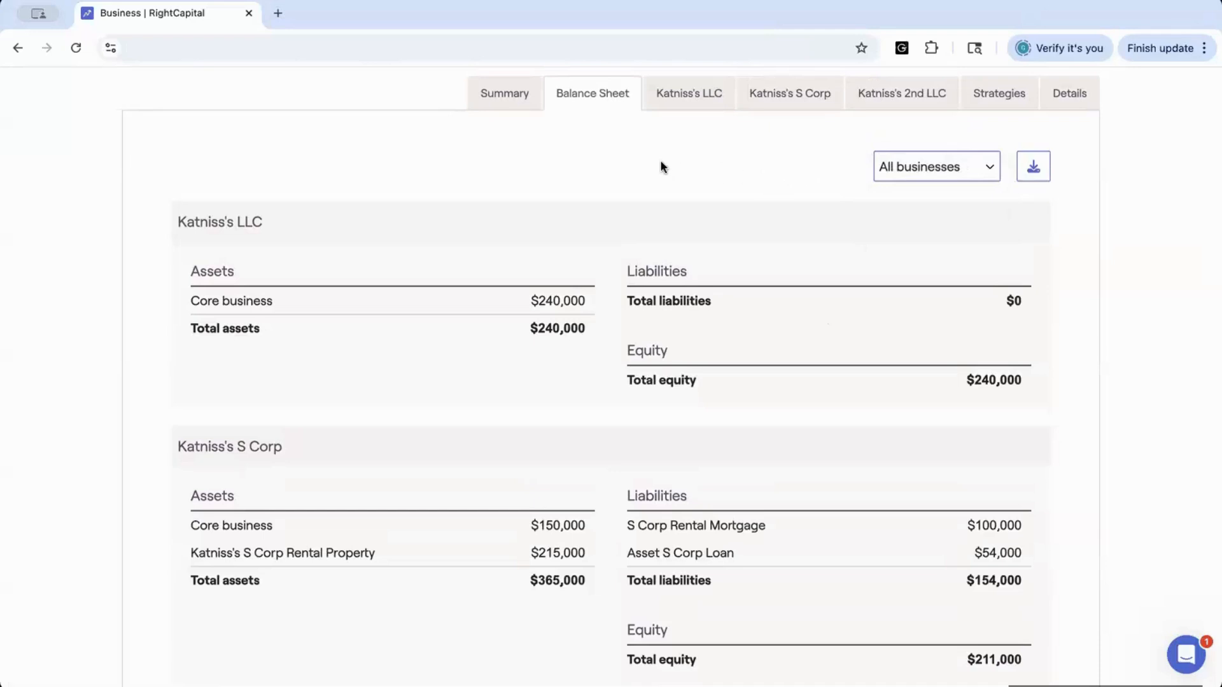
# View the revenue projection of each business, ending on Katniss's LLC
pyautogui.click(671, 93)
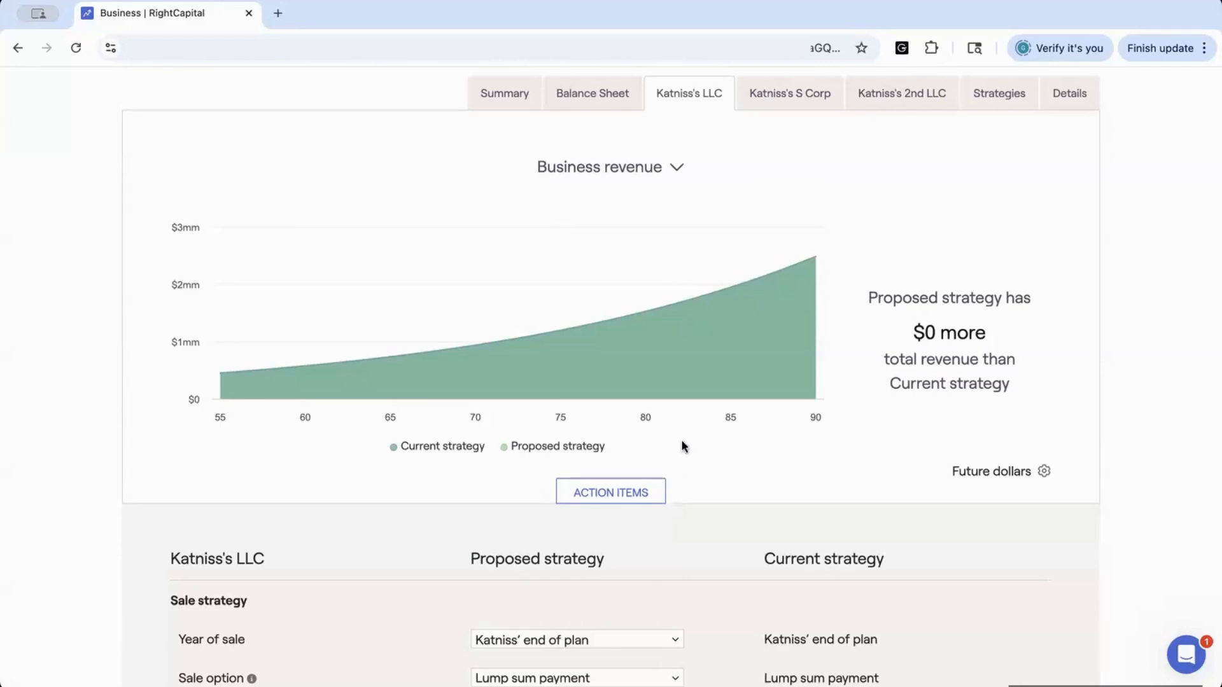
pyautogui.scroll(1, 662, 314)
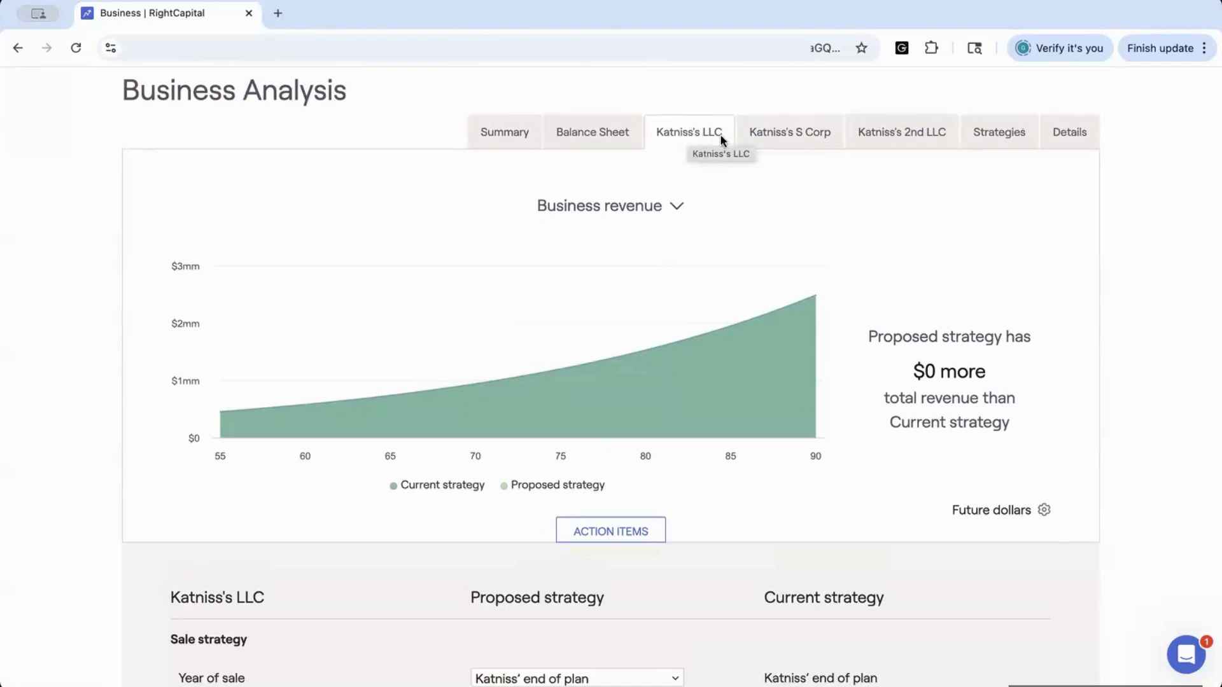
pyautogui.click(781, 134)
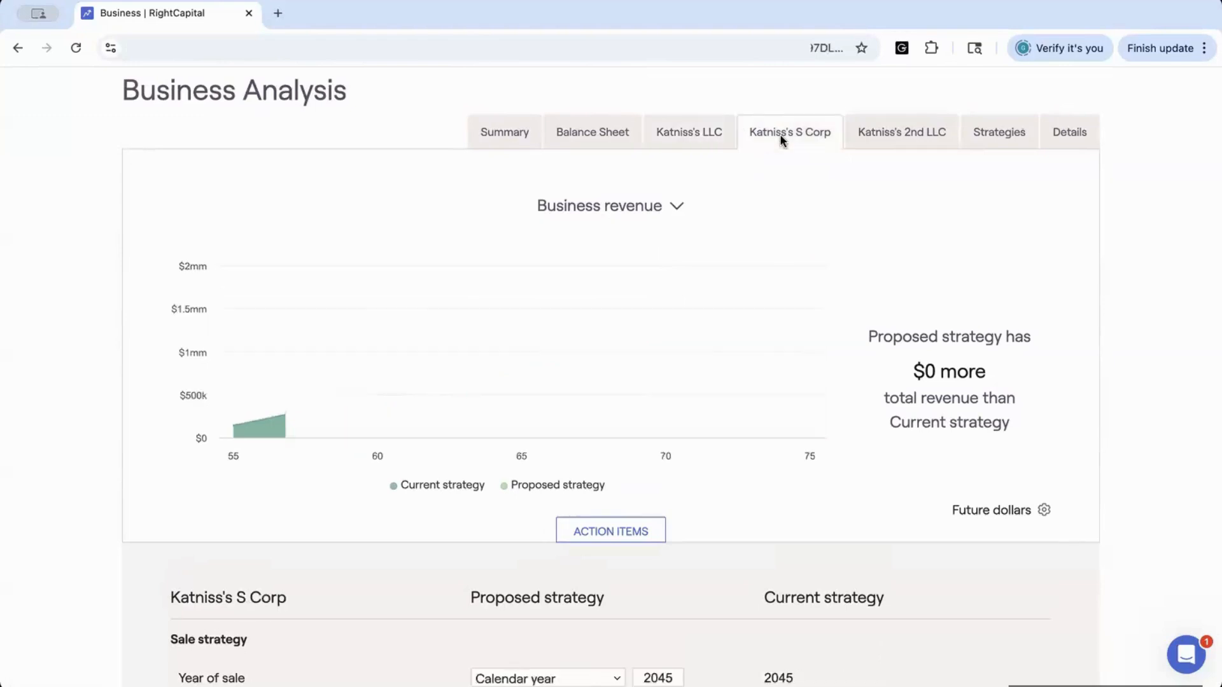
pyautogui.click(887, 134)
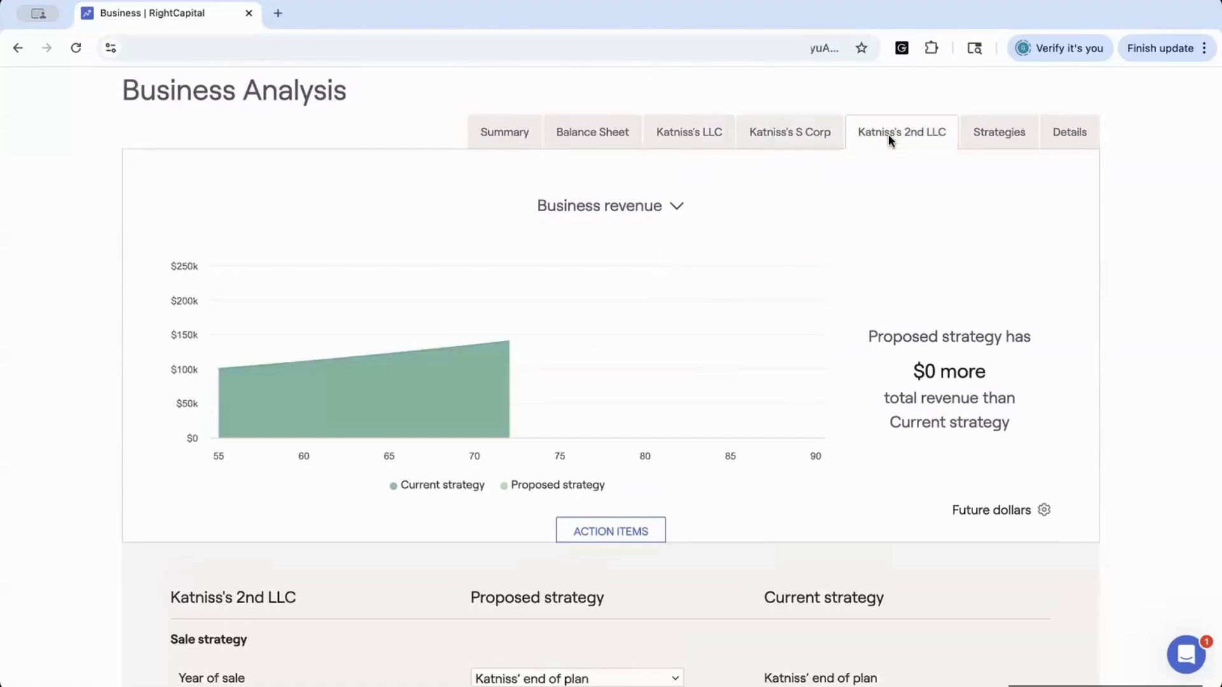
pyautogui.click(696, 134)
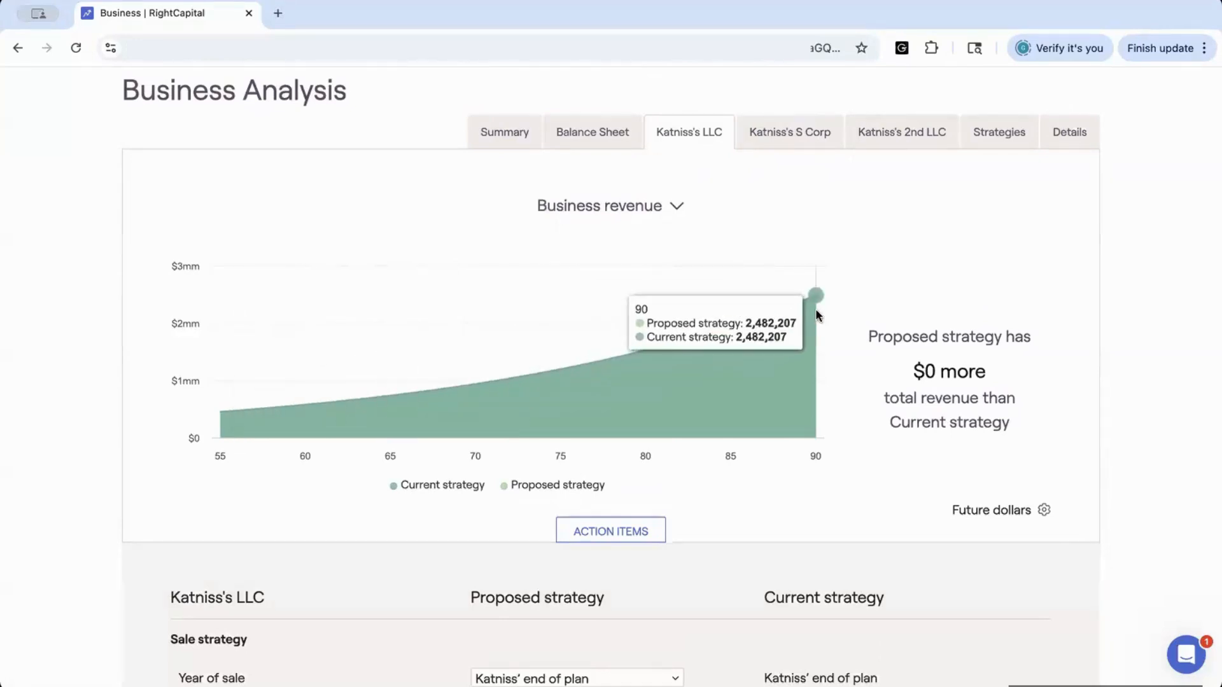
# Switch Katniss's LLC chart to business expenses, then to business distributions
pyautogui.click(677, 208)
pyautogui.click(654, 234)
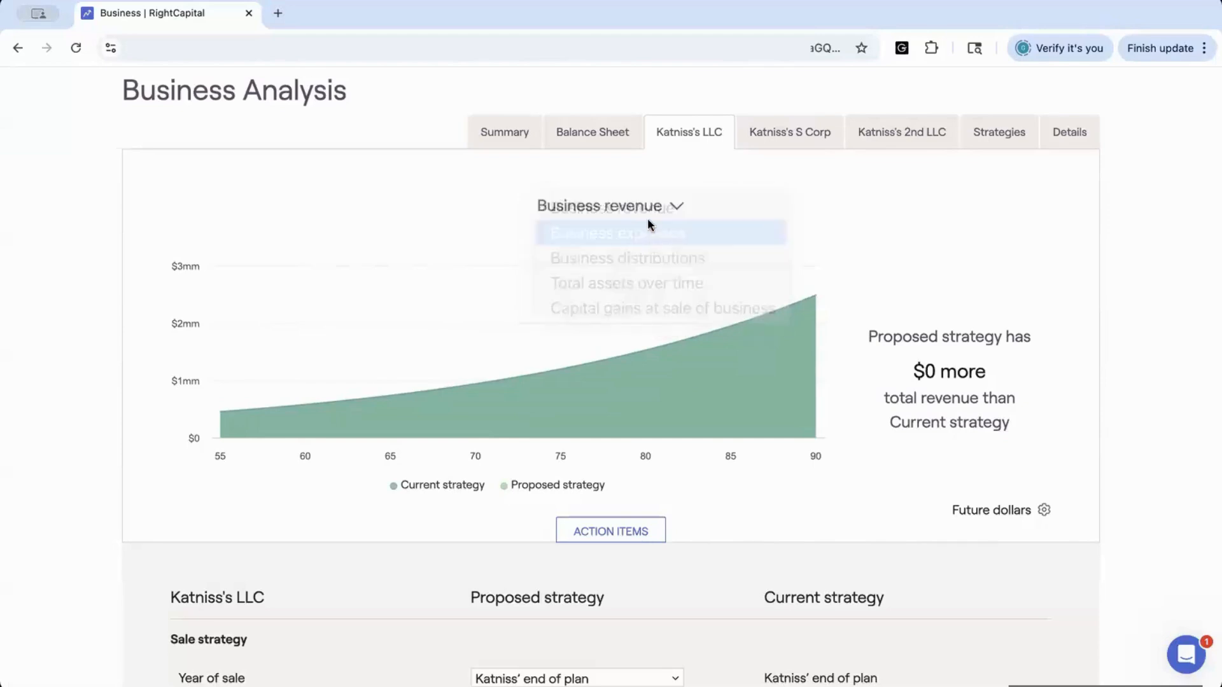
pyautogui.click(678, 208)
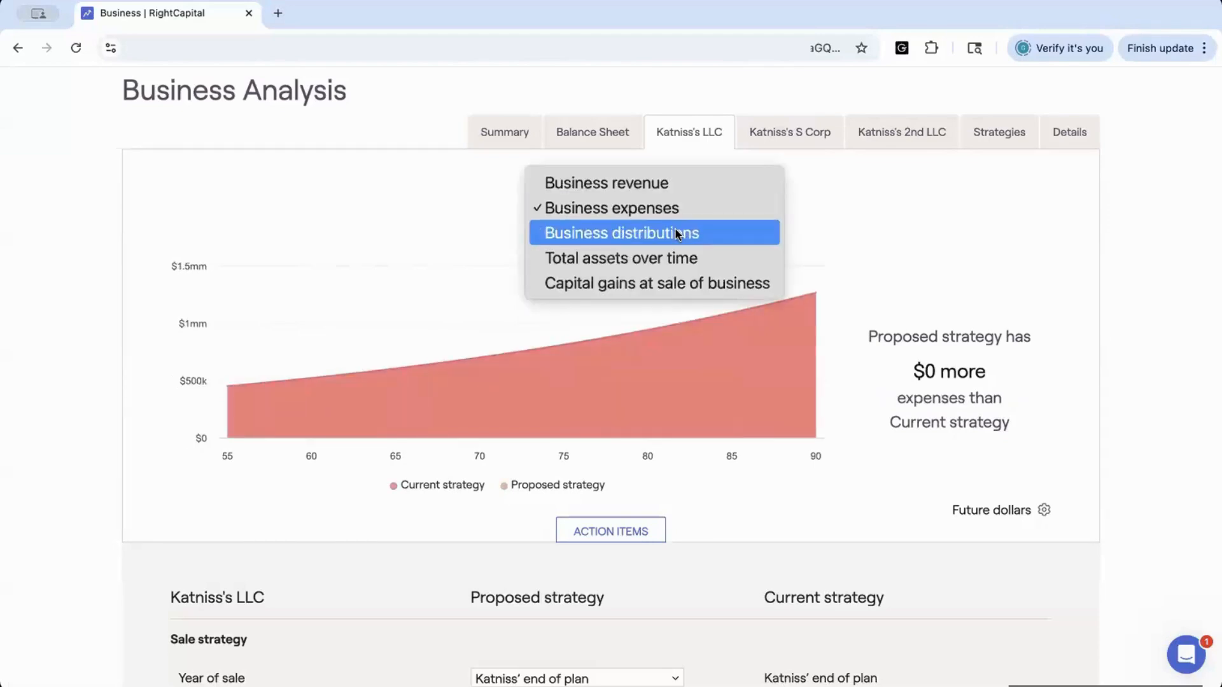
pyautogui.click(675, 234)
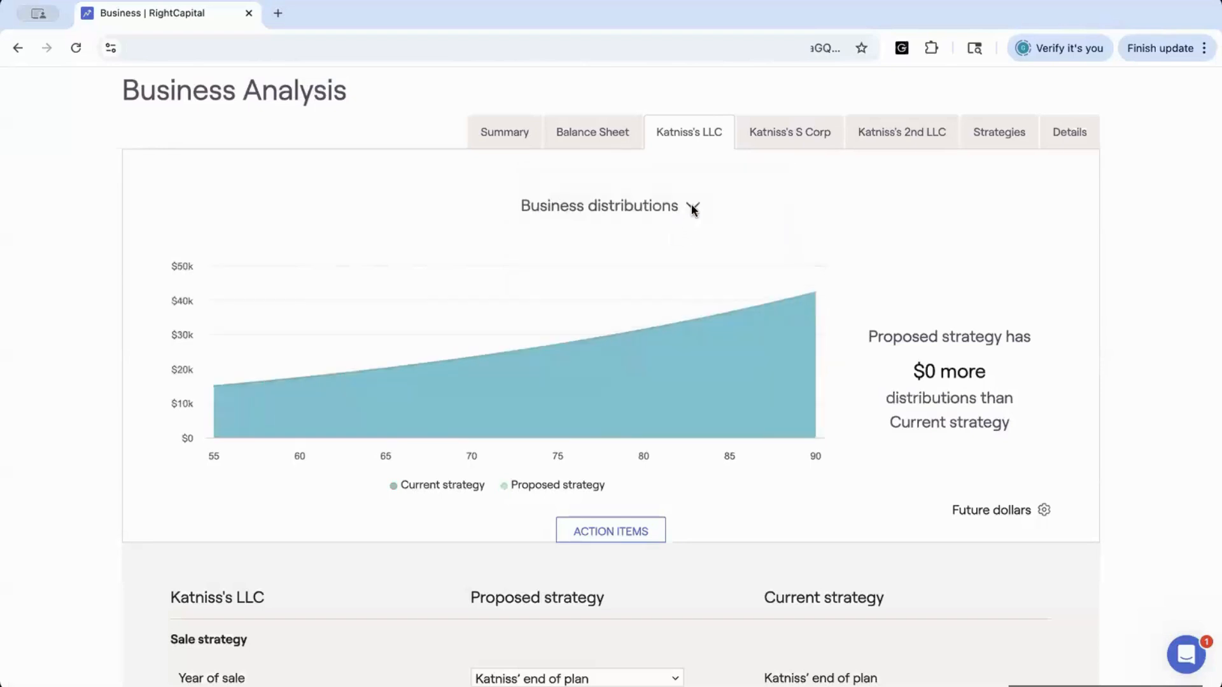
# View total assets over time for Katniss's LLC, then open Katniss's S Corp and show its total assets over time
pyautogui.click(693, 207)
pyautogui.click(689, 234)
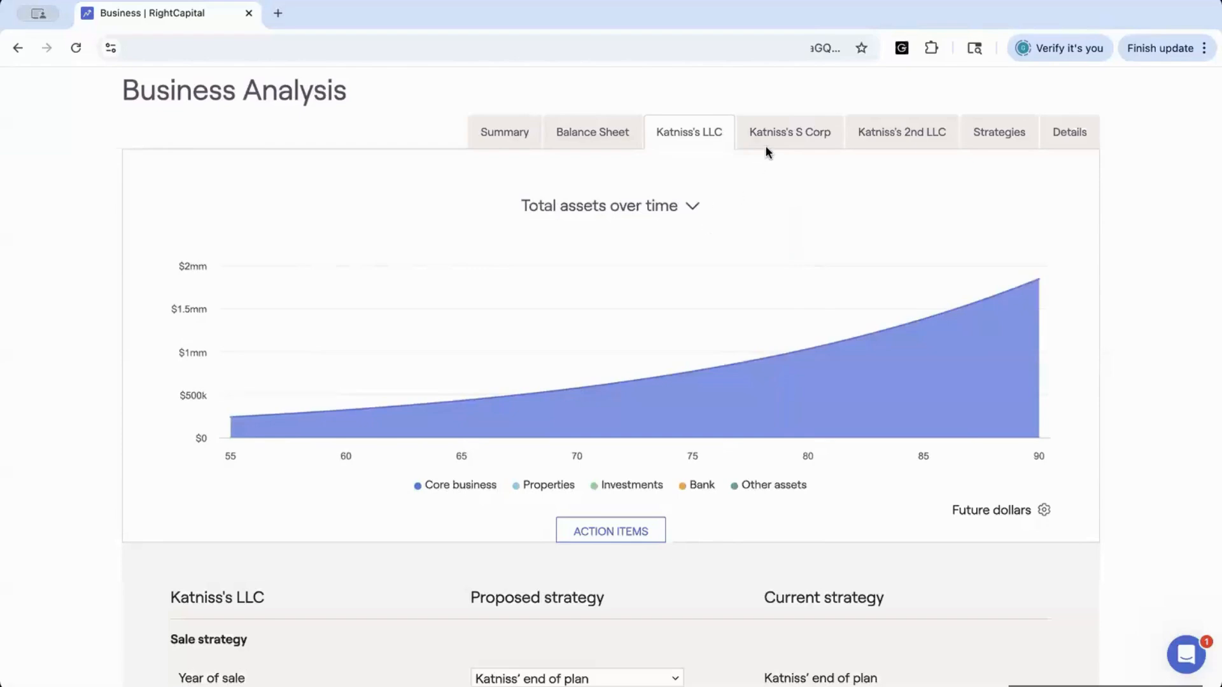
pyautogui.click(782, 136)
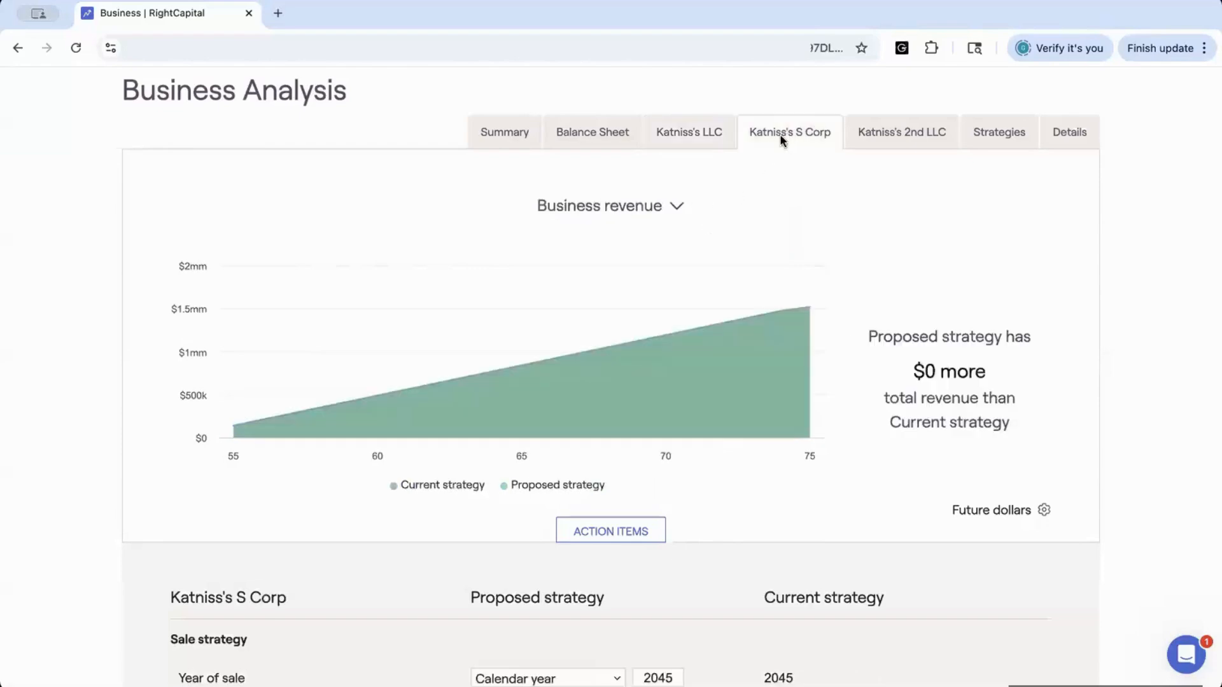
pyautogui.click(668, 209)
pyautogui.click(668, 281)
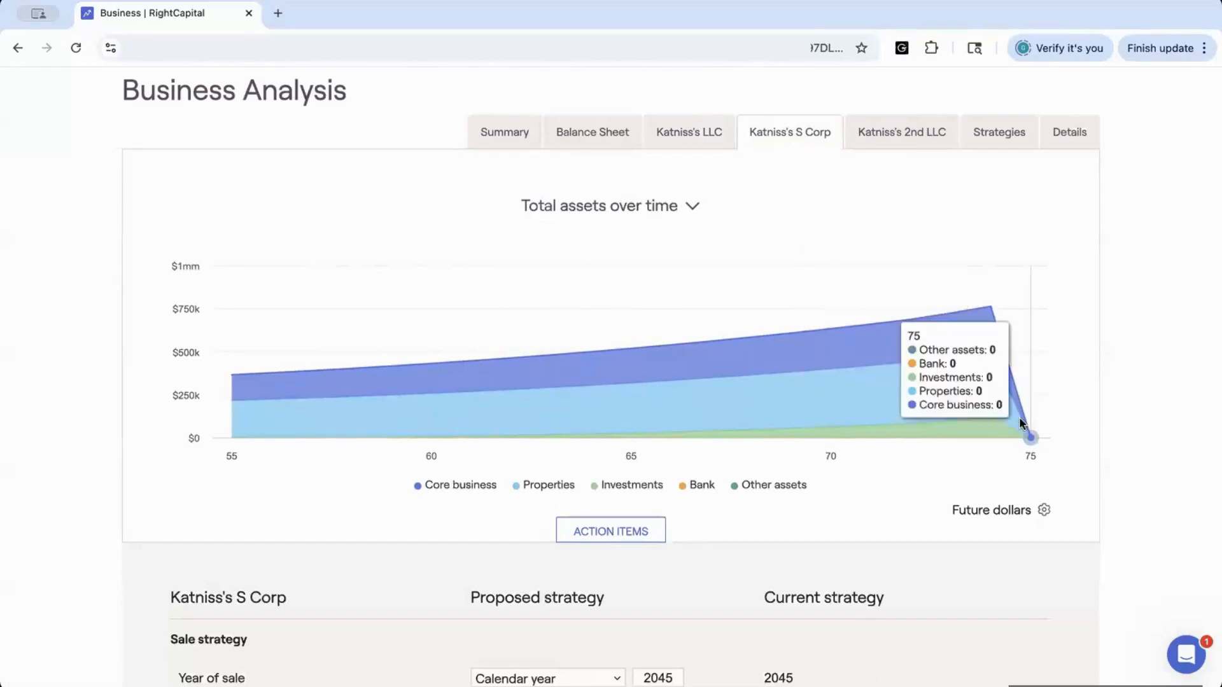
# Switch the S Corp chart to capital gains at sale of business, then back to business revenue
pyautogui.click(689, 206)
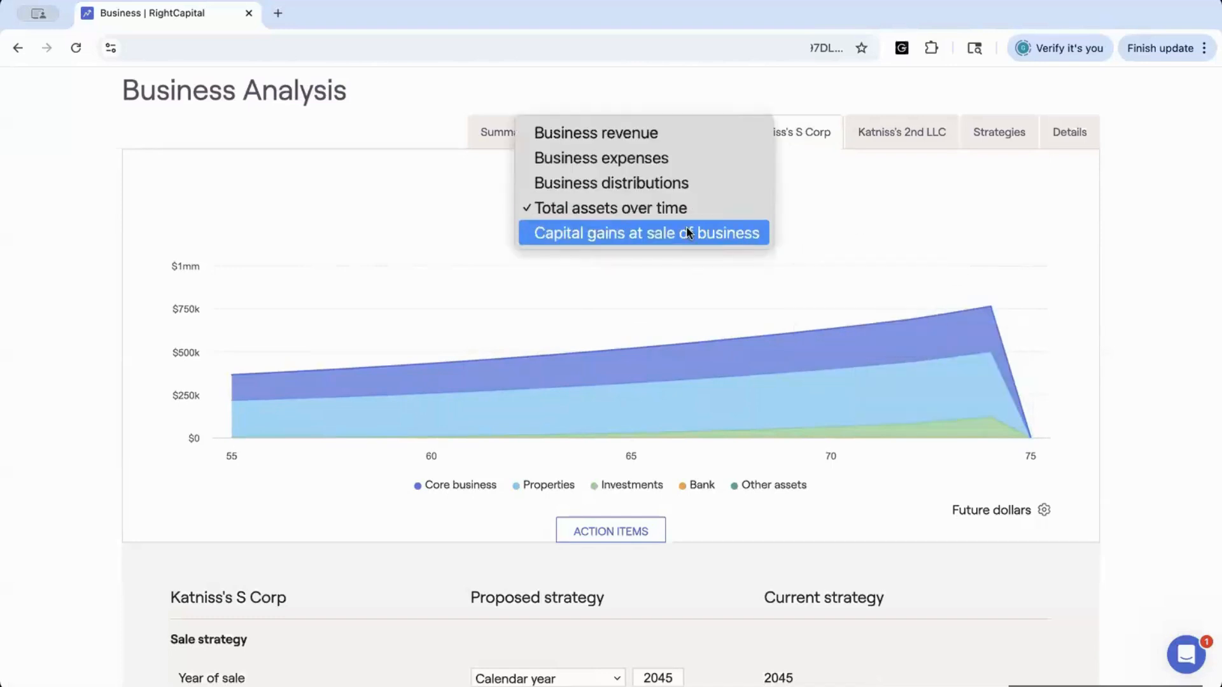
pyautogui.click(688, 233)
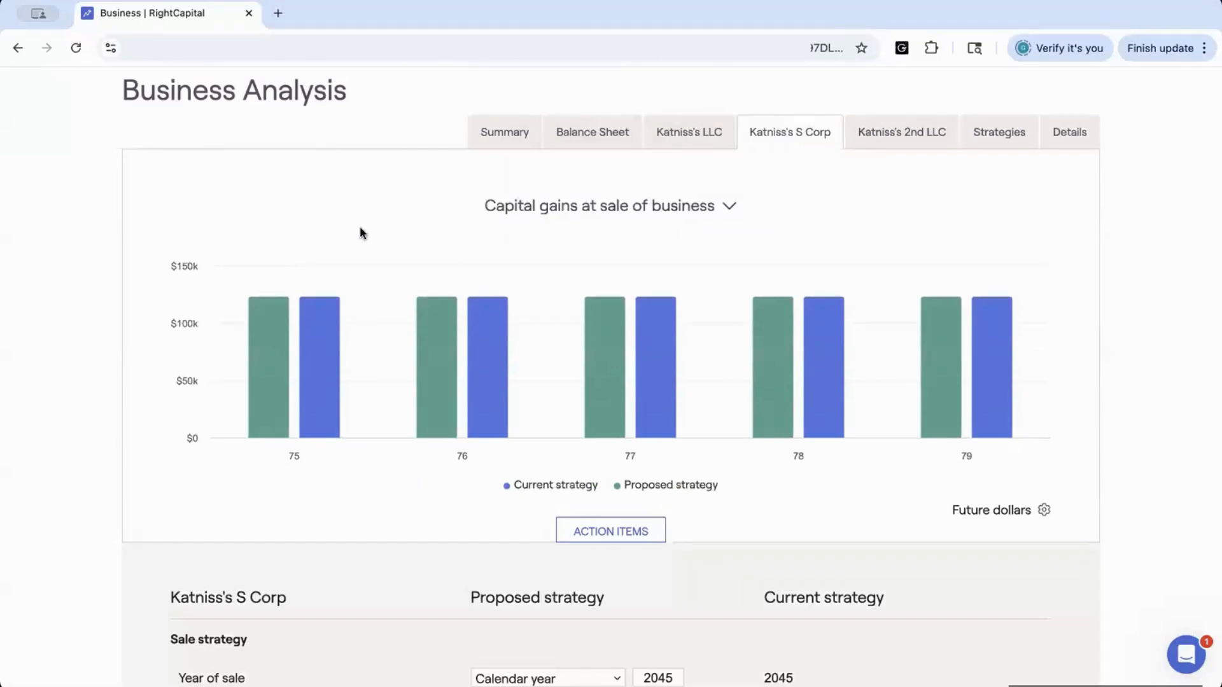
pyautogui.moveTo(462, 329)
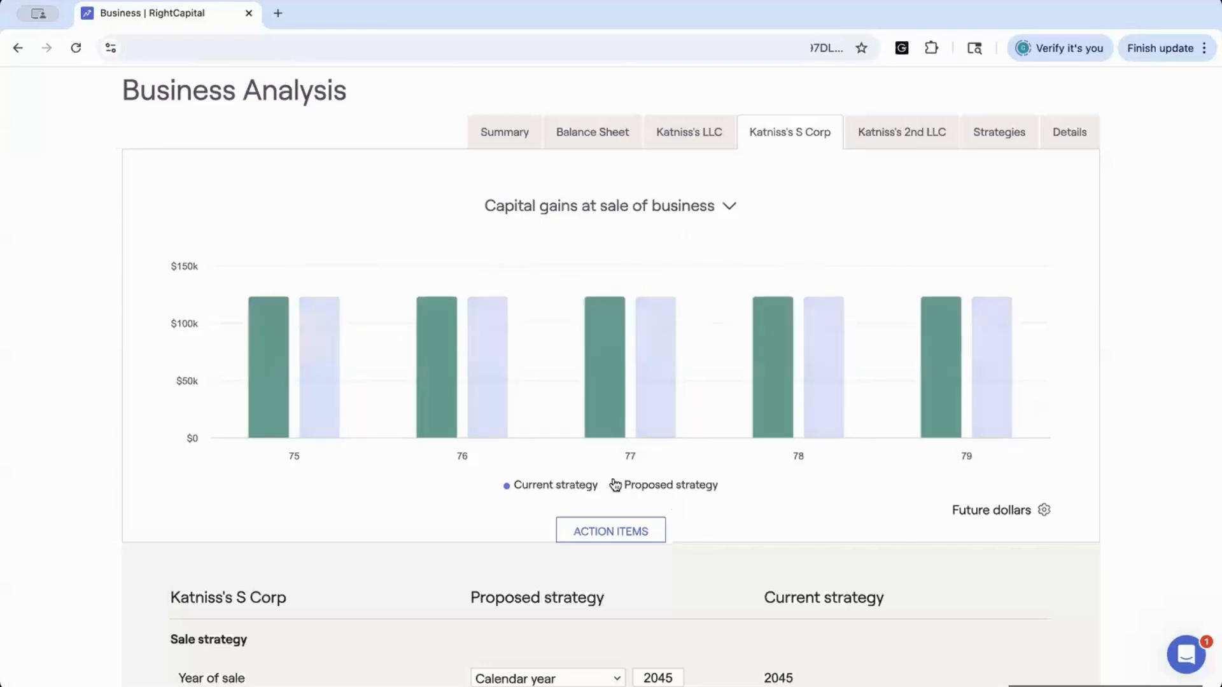
pyautogui.click(707, 205)
pyautogui.click(633, 113)
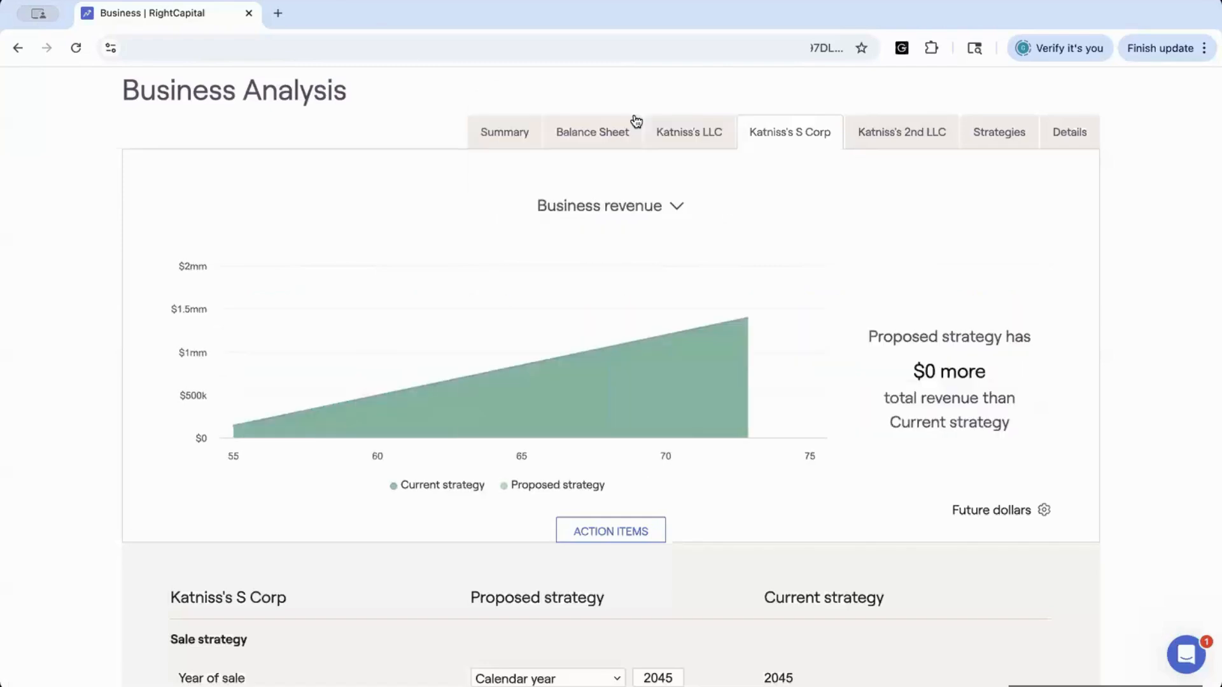
# Set the S Corp's proposed year of sale to 2055
pyautogui.scroll(-5, 688, 561)
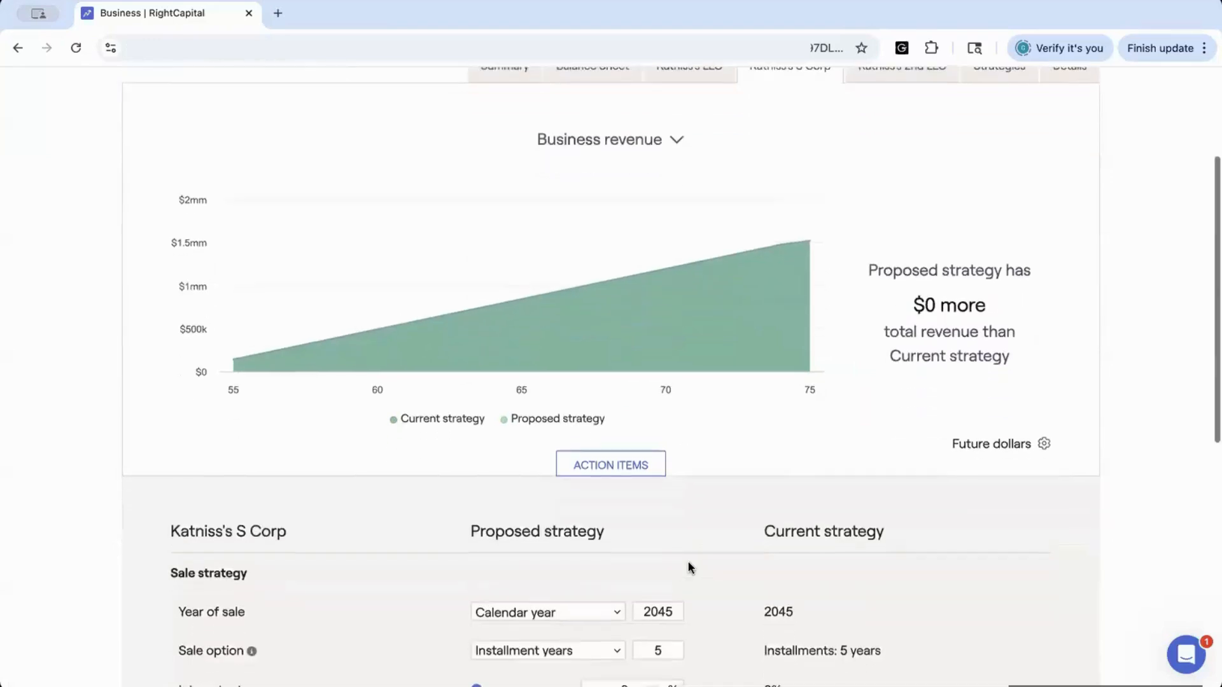
pyautogui.scroll(-4, 688, 561)
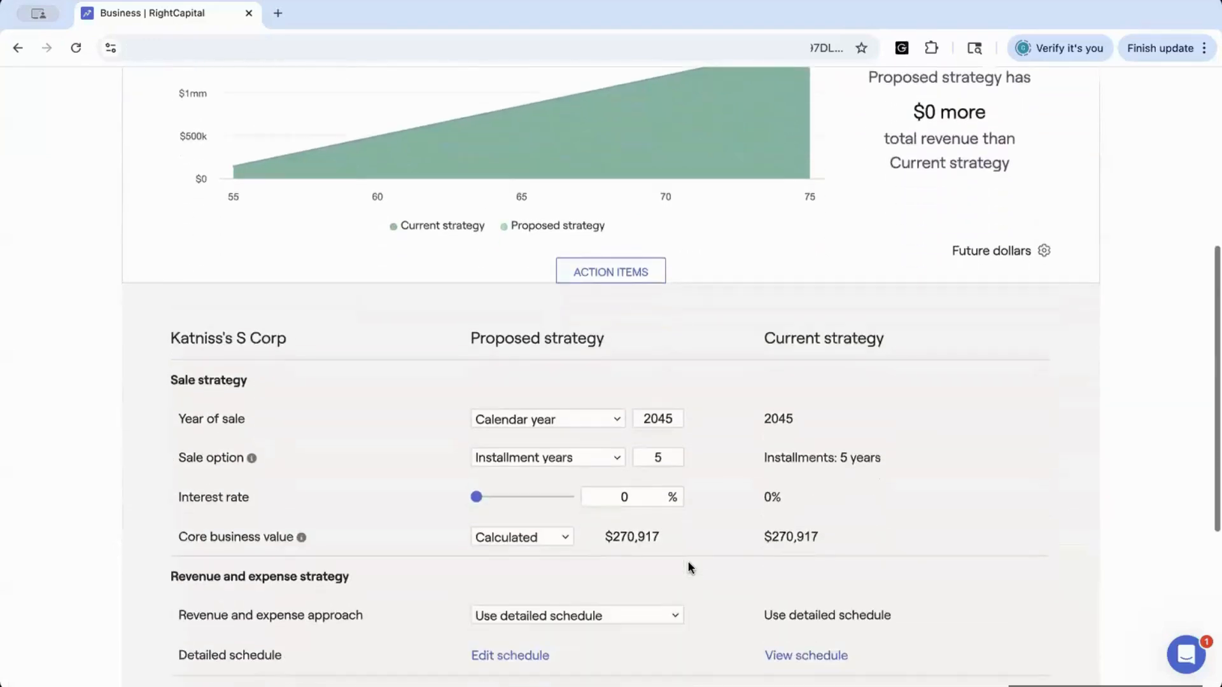
pyautogui.scroll(-2, 688, 562)
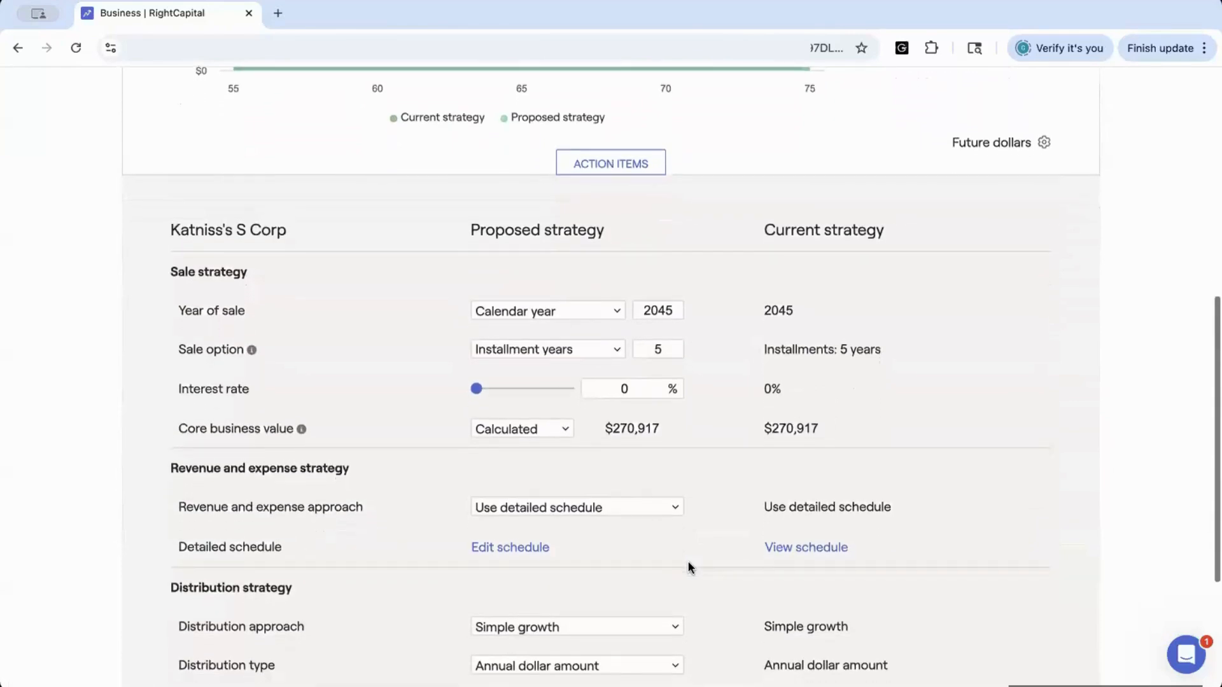
pyautogui.scroll(-3, 688, 563)
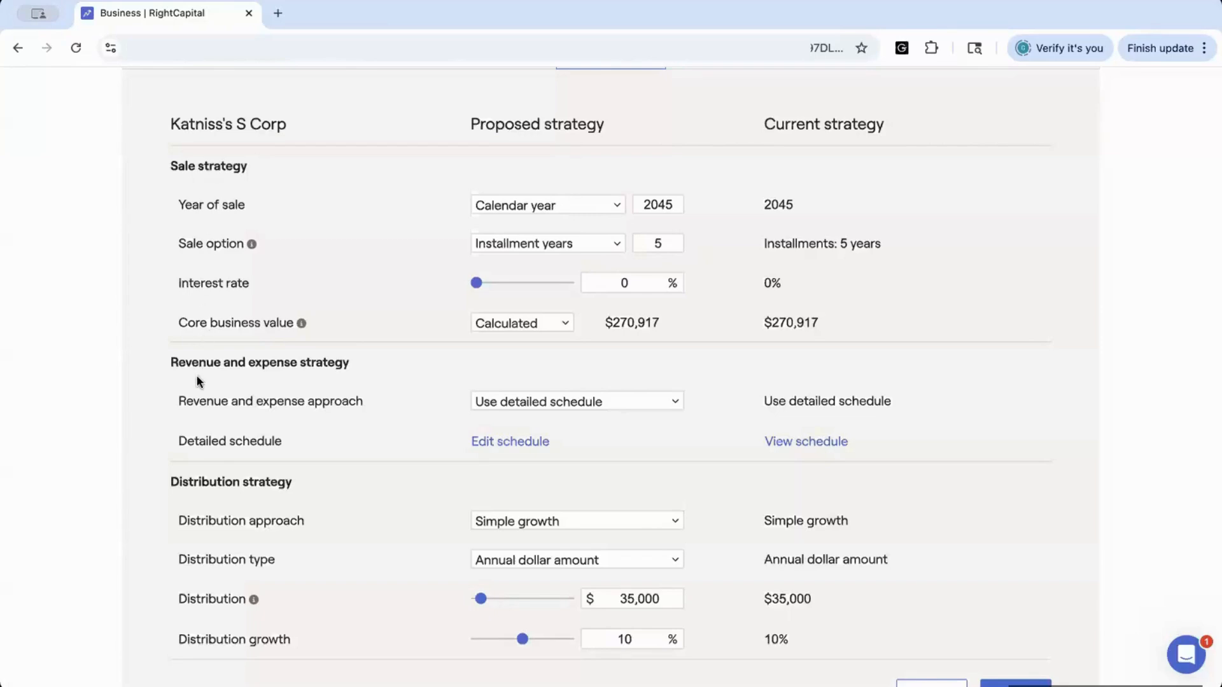
pyautogui.scroll(-1, 295, 361)
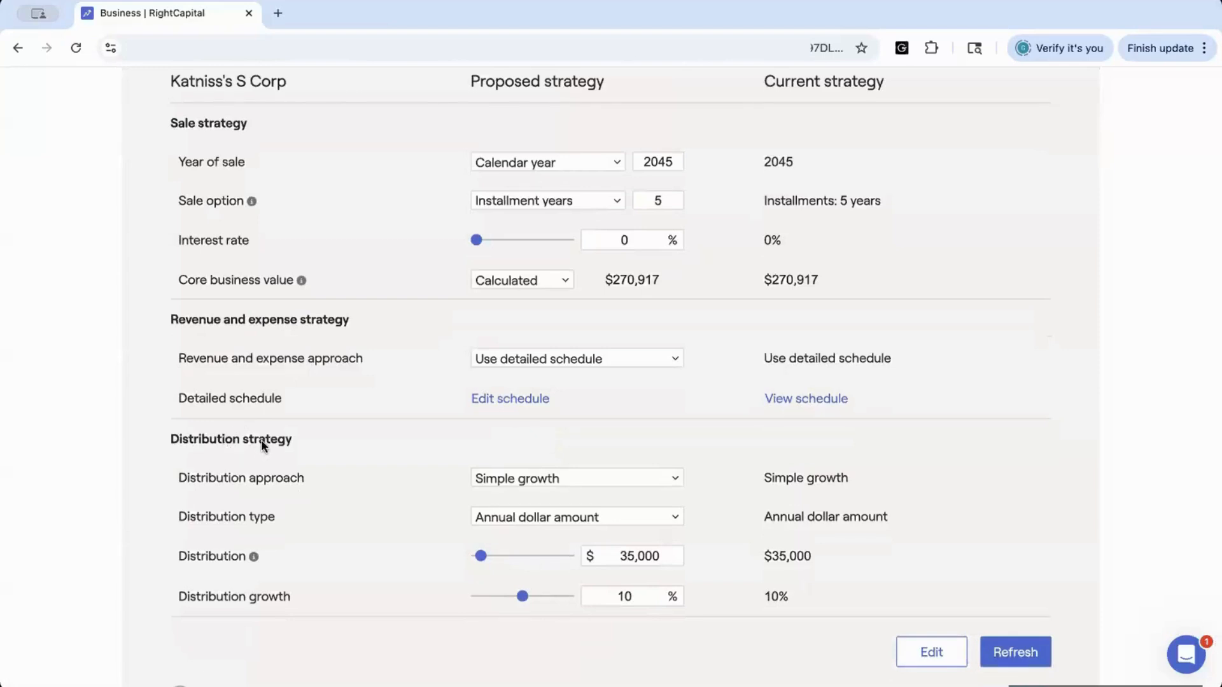
pyautogui.scroll(1, 255, 315)
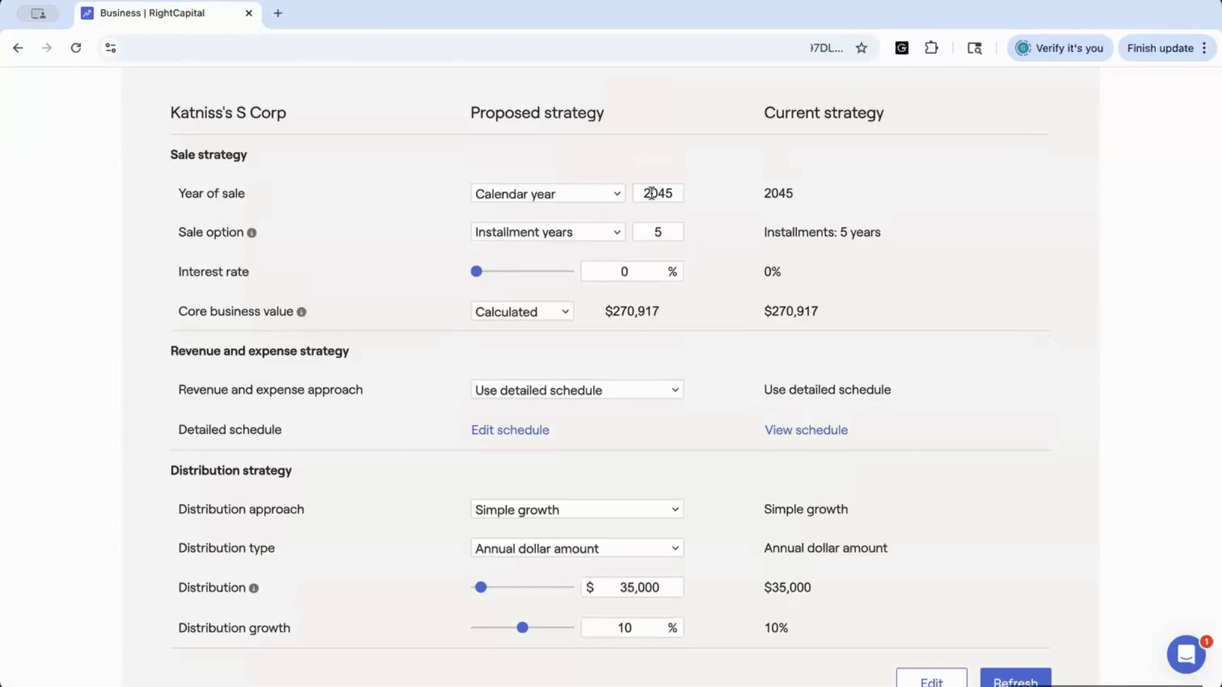
pyautogui.click(671, 193)
pyautogui.press('BackSpace')
pyautogui.press('BackSpace')
pyautogui.write('55')
# Try the Customized core business value option, then revert it to Calculated
pyautogui.click(563, 314)
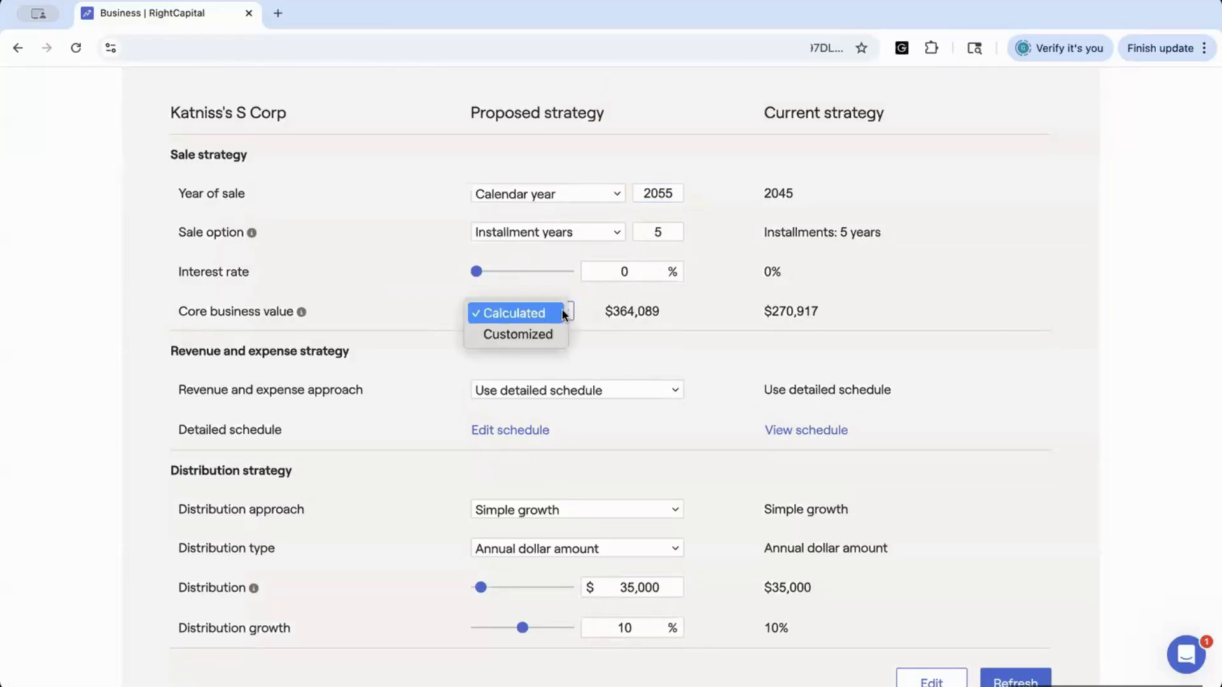
pyautogui.click(547, 334)
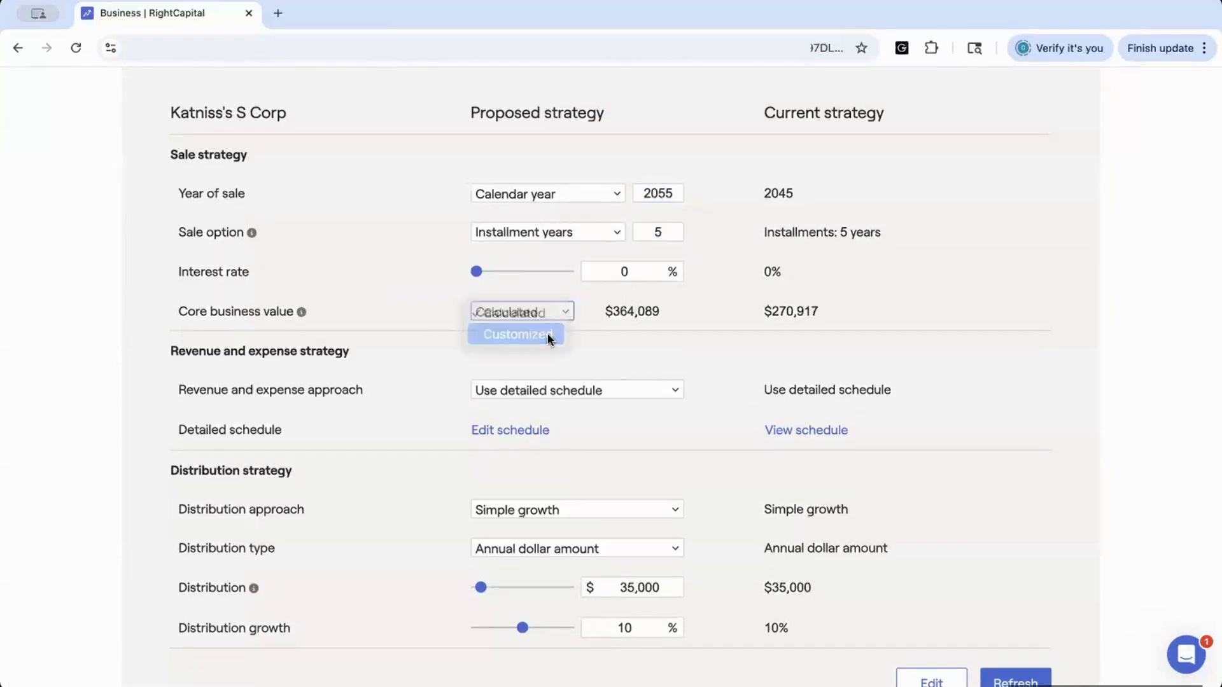
pyautogui.click(608, 310)
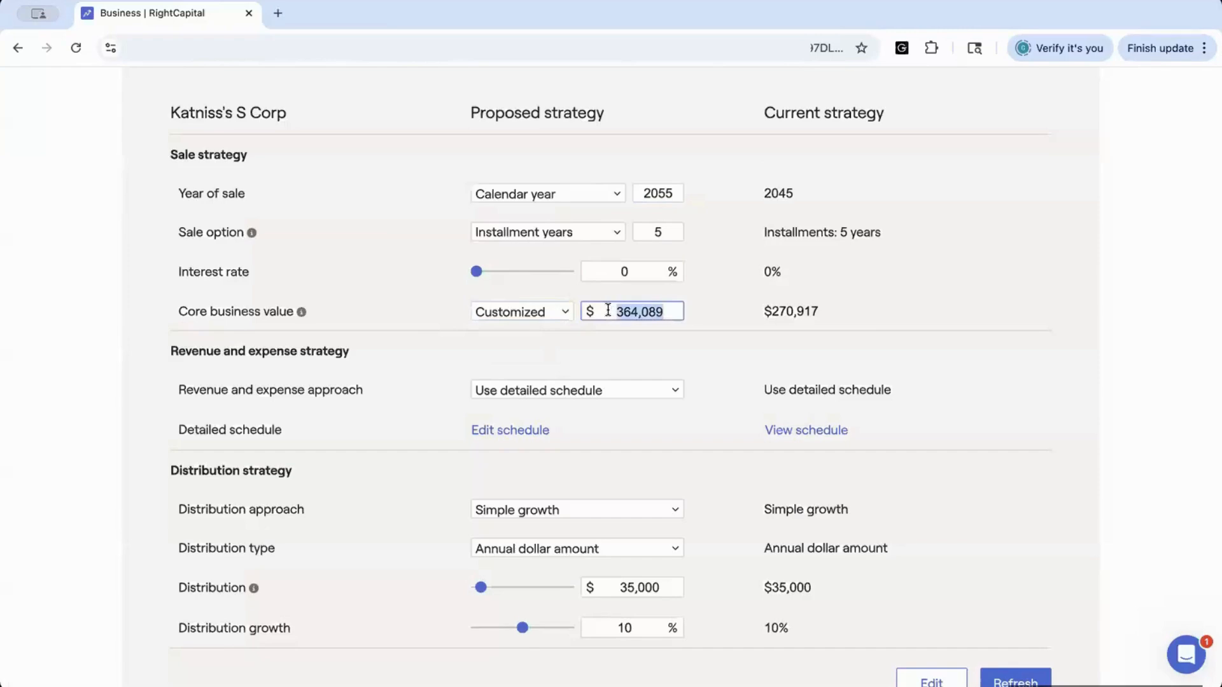
pyautogui.click(557, 314)
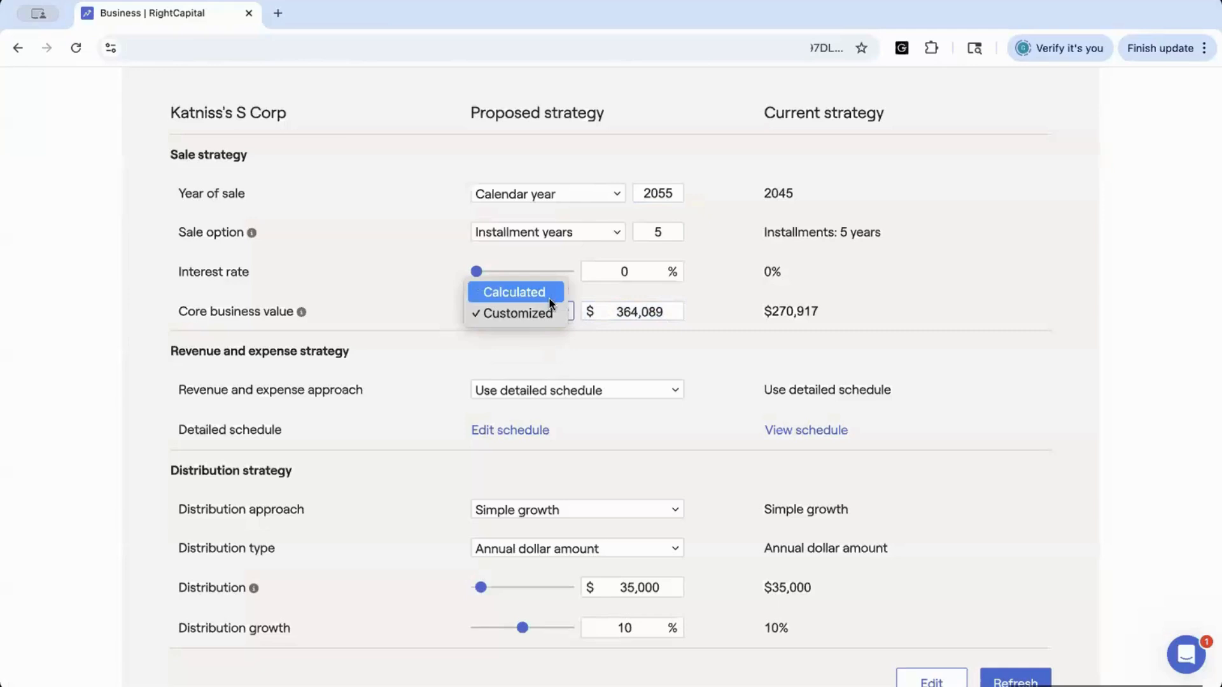
pyautogui.click(549, 295)
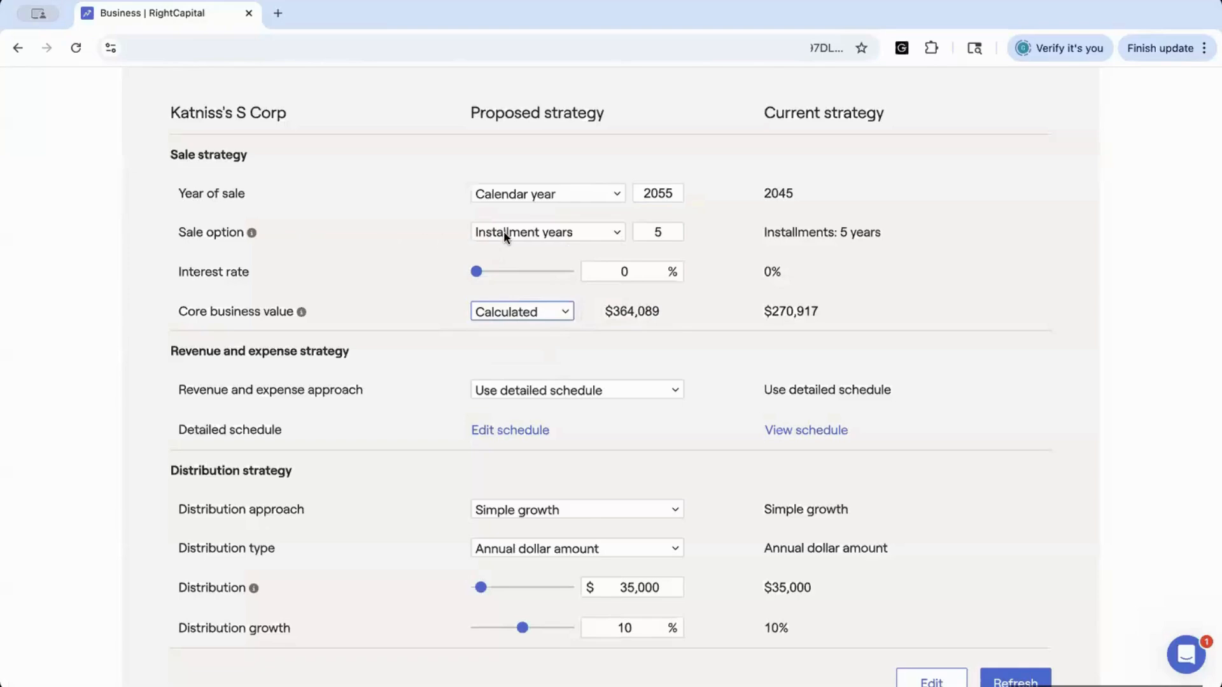
# Change the proposed sale option to Lump sum payment and refresh the projection
pyautogui.click(616, 233)
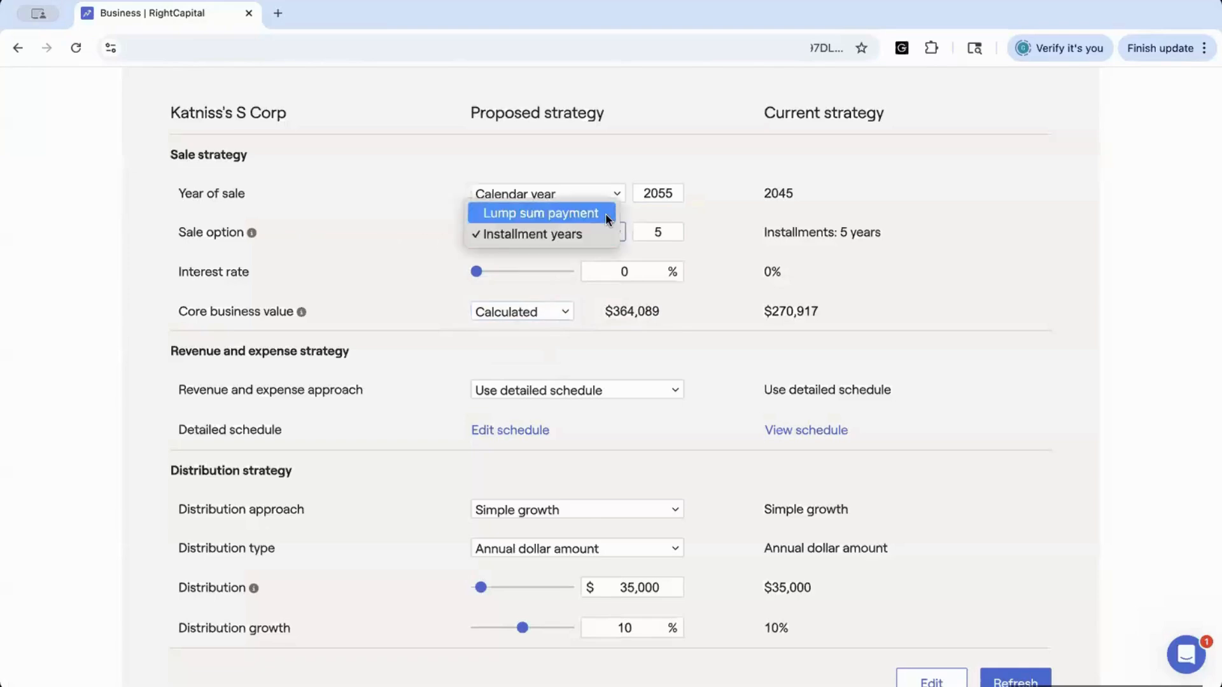
pyautogui.click(605, 213)
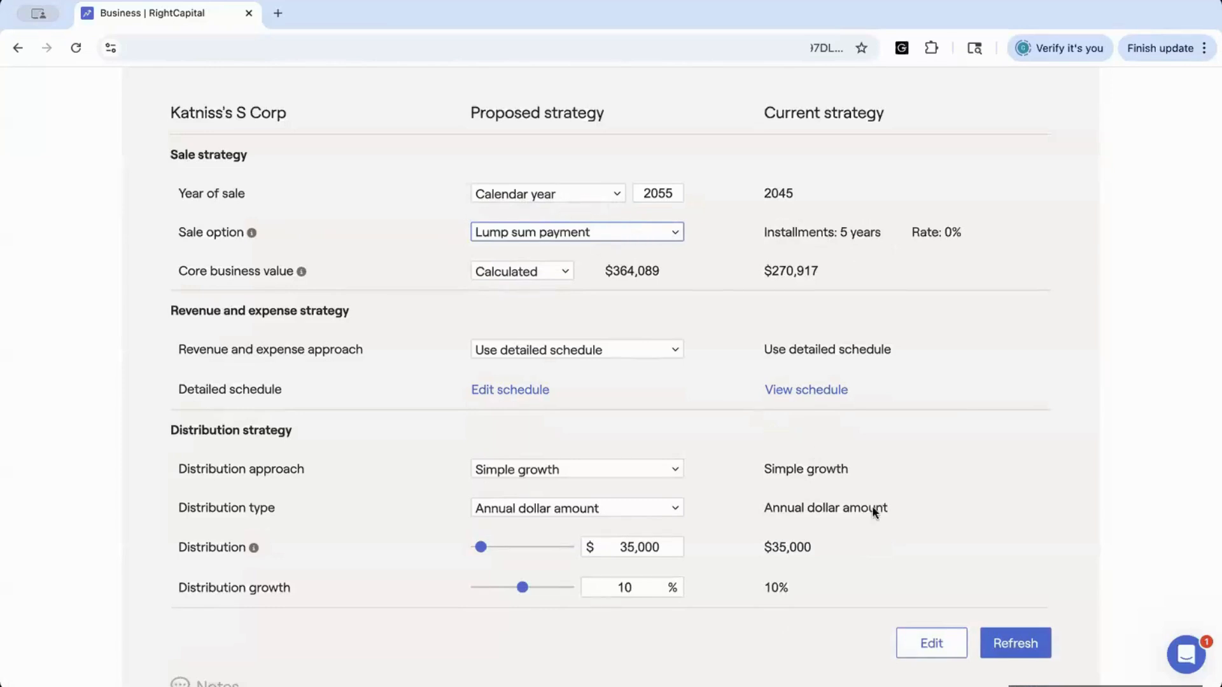
pyautogui.click(997, 641)
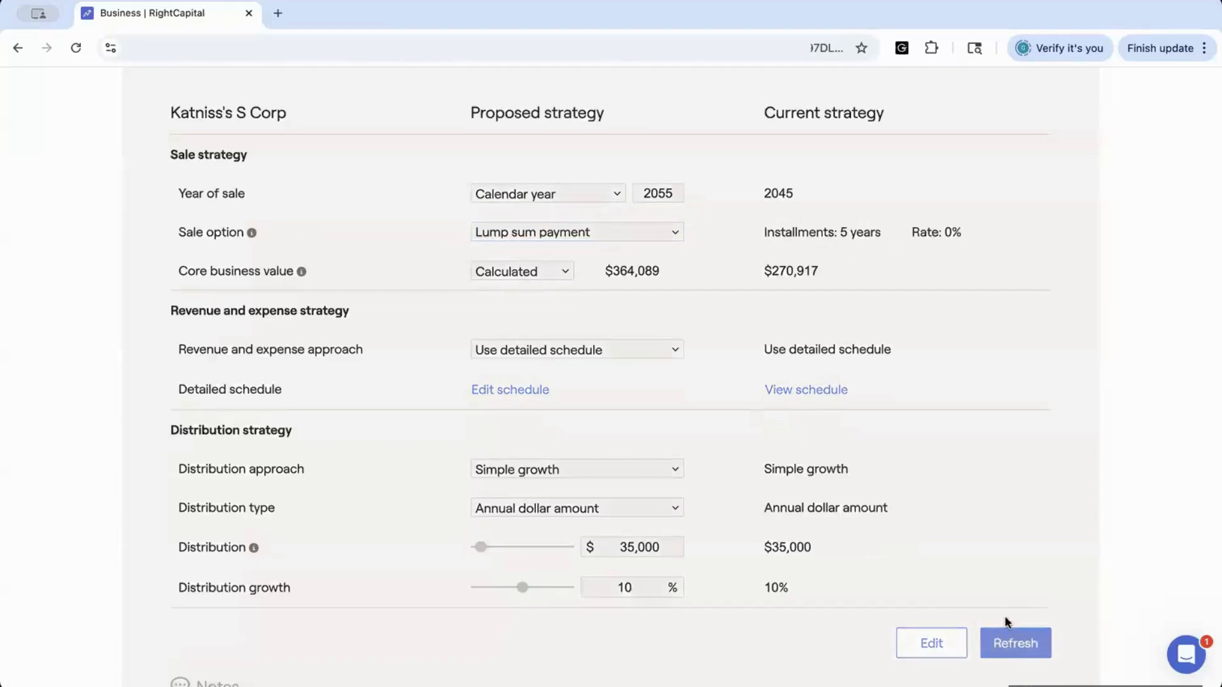
# Review the refreshed revenue chart and switch it to business expenses
pyautogui.scroll(3, 934, 503)
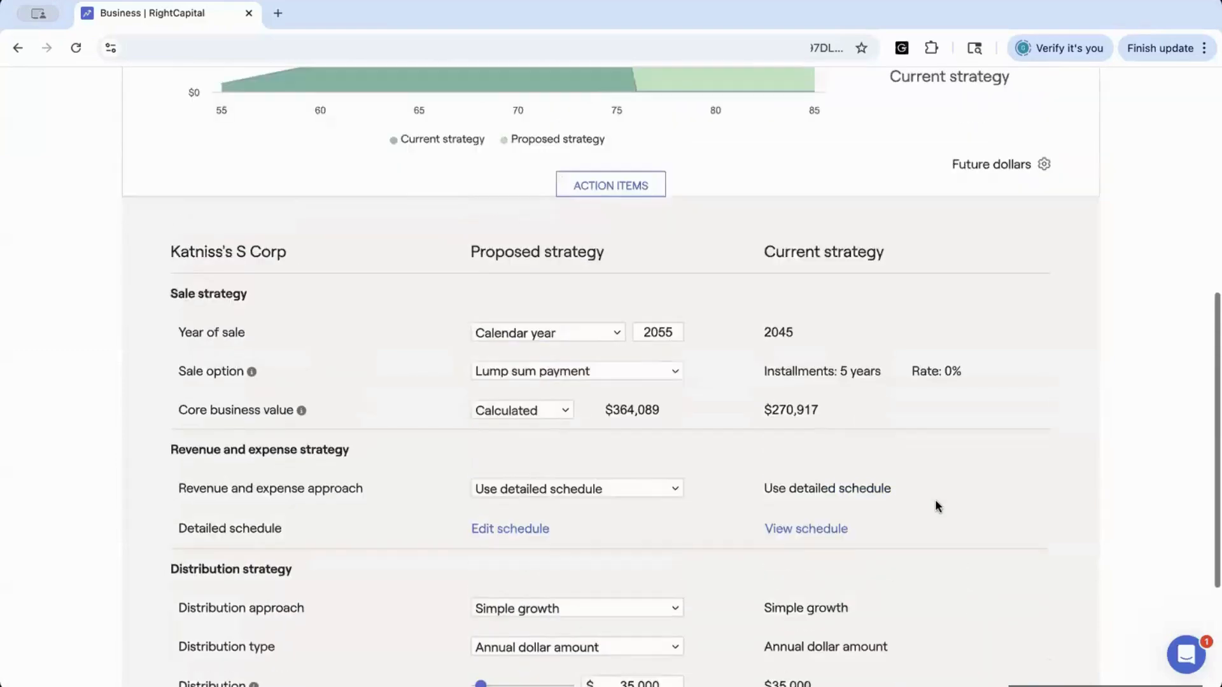
pyautogui.scroll(4, 936, 503)
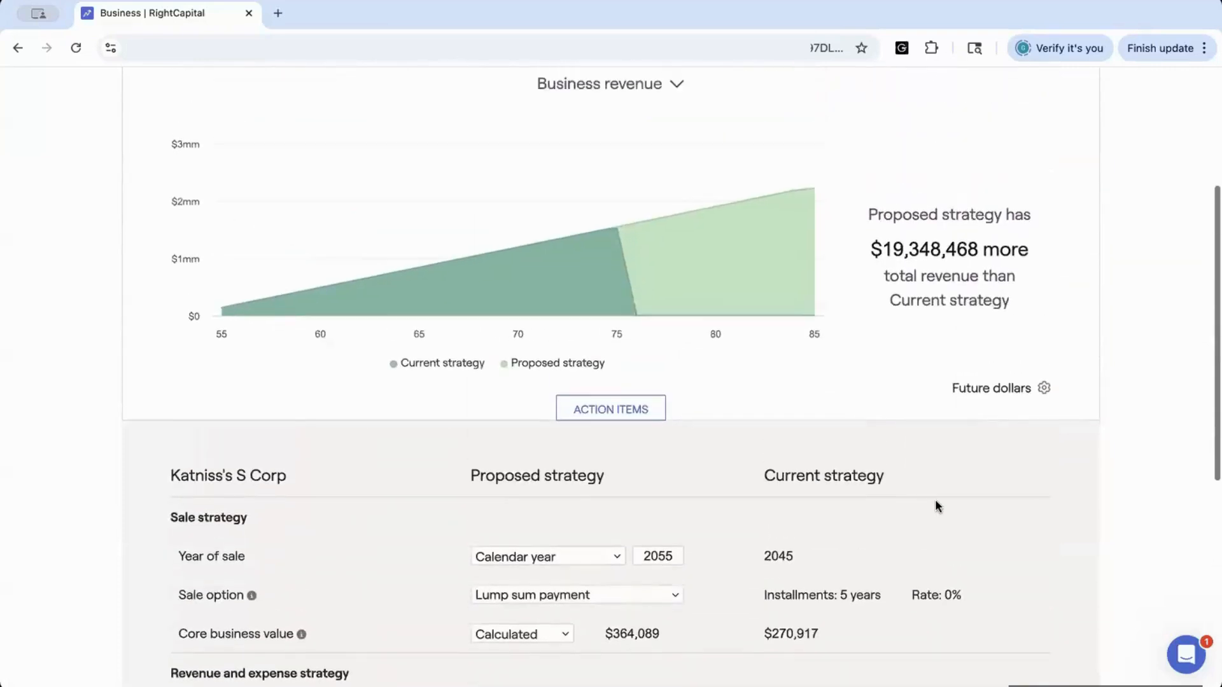
pyautogui.scroll(1, 934, 503)
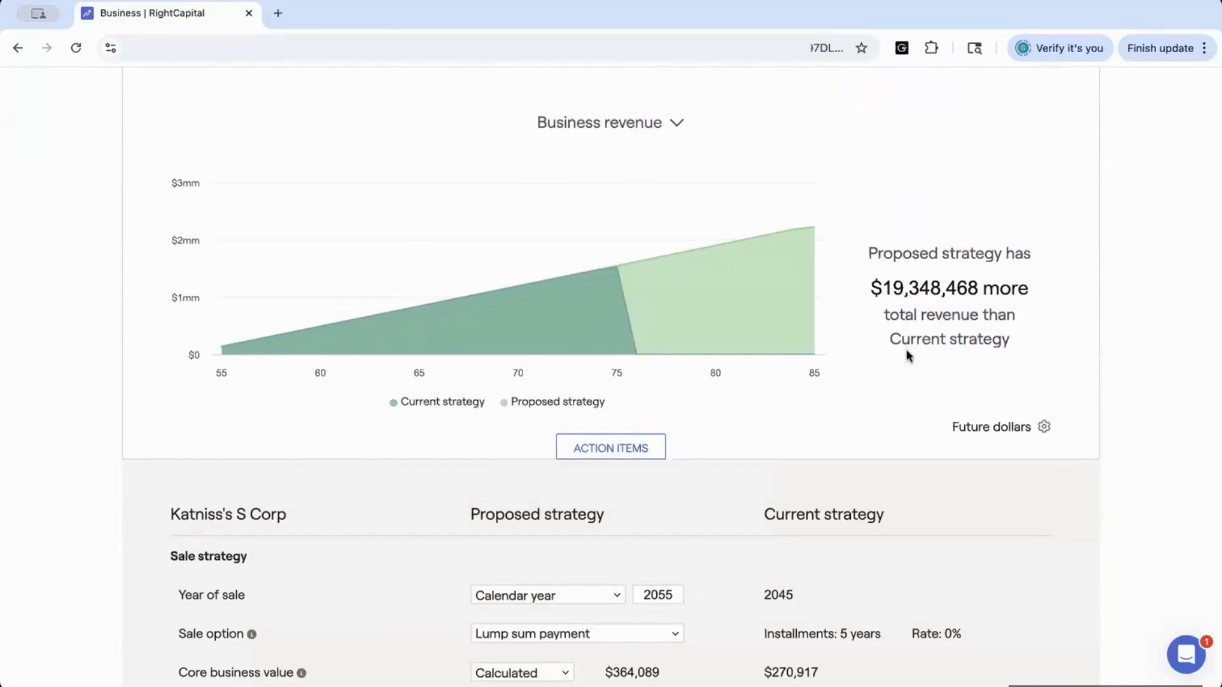
pyautogui.click(679, 124)
pyautogui.click(680, 151)
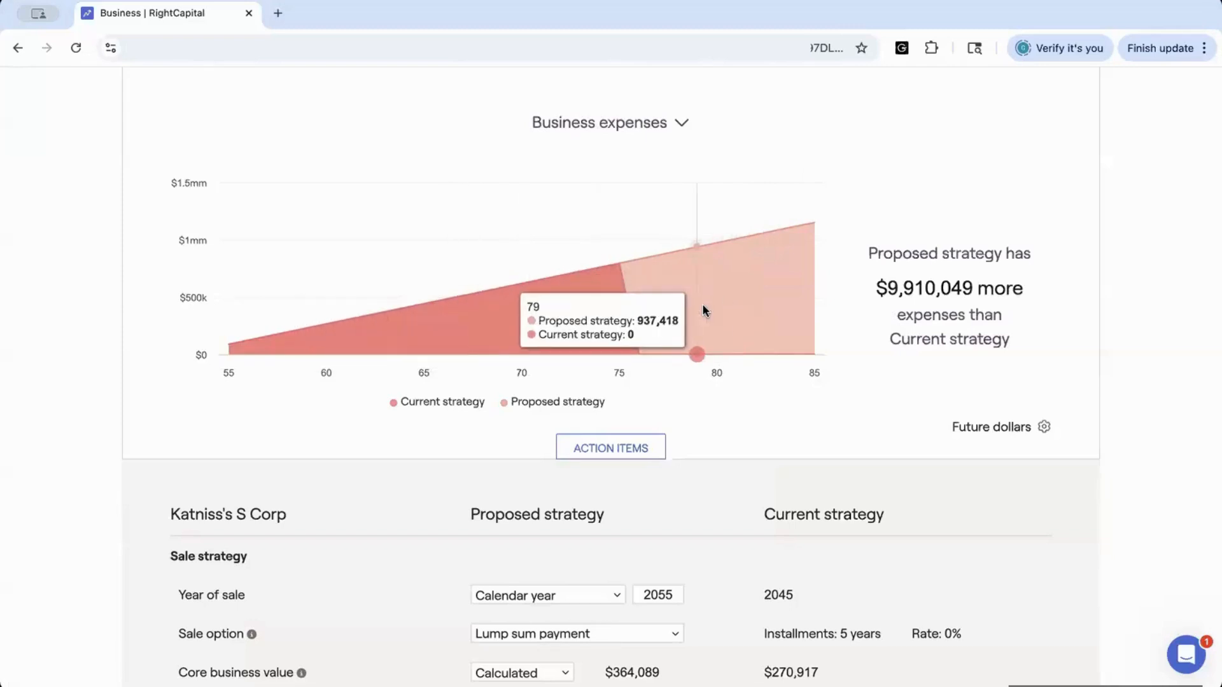
# Try Simple growth as the revenue and expense approach, then revert to Use detailed schedule
pyautogui.scroll(-5, 703, 310)
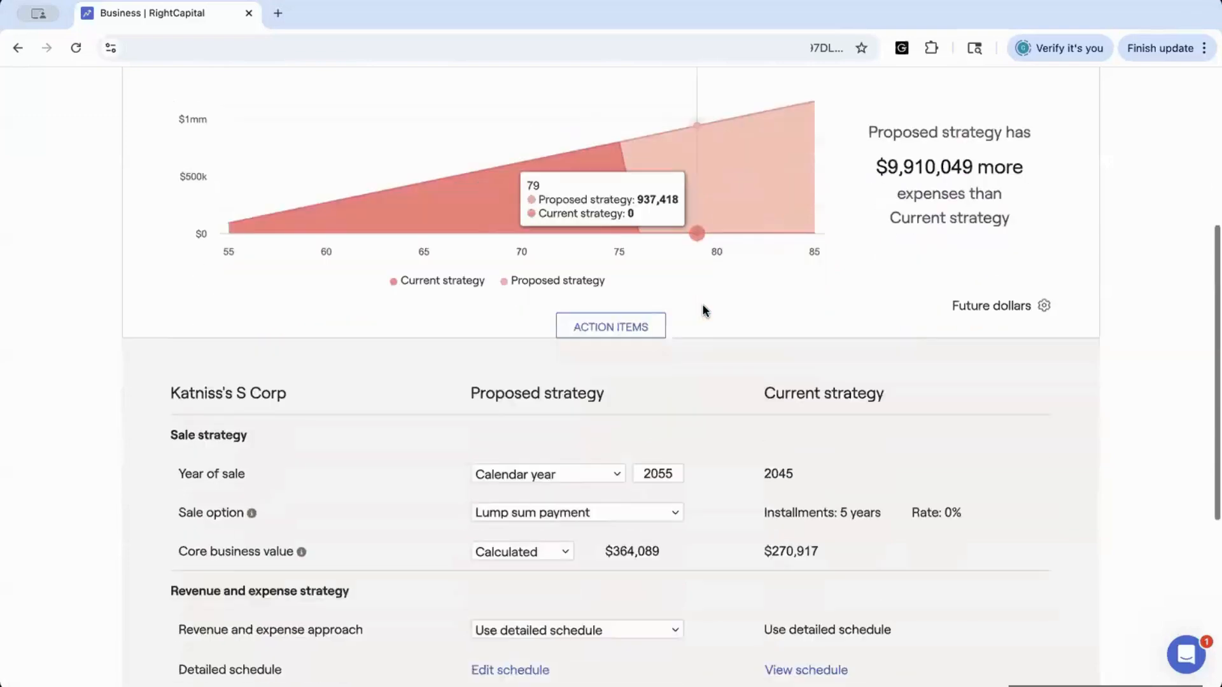
pyautogui.scroll(-2, 703, 310)
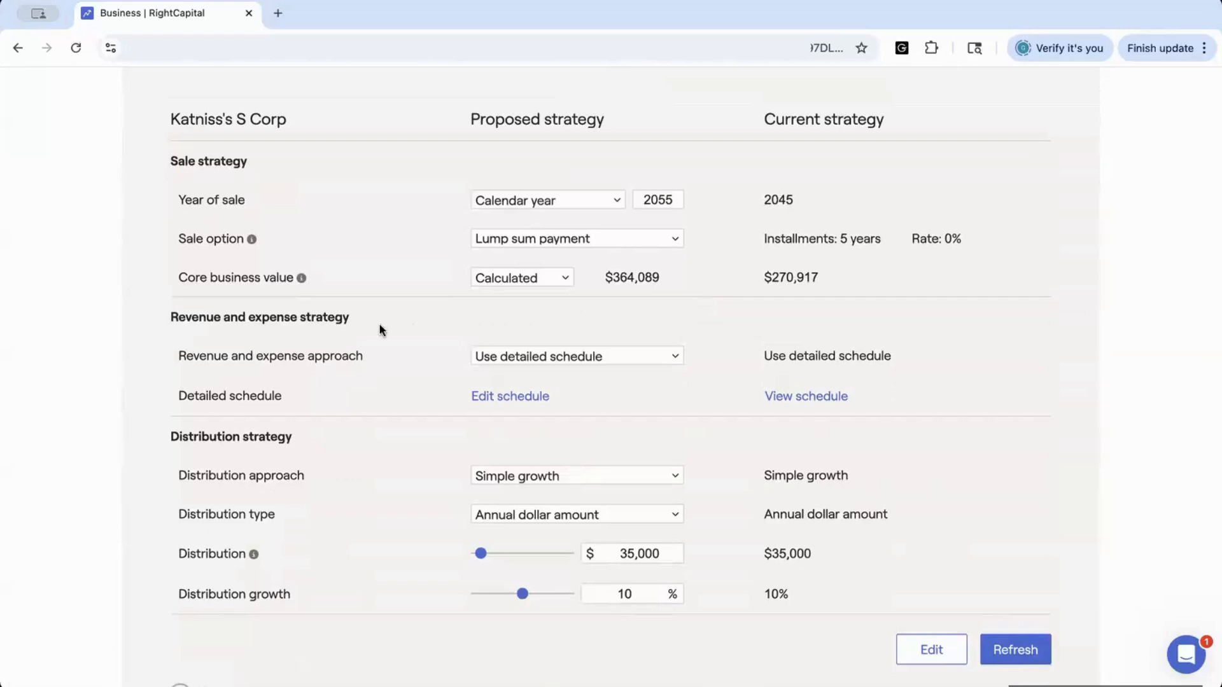
pyautogui.click(676, 357)
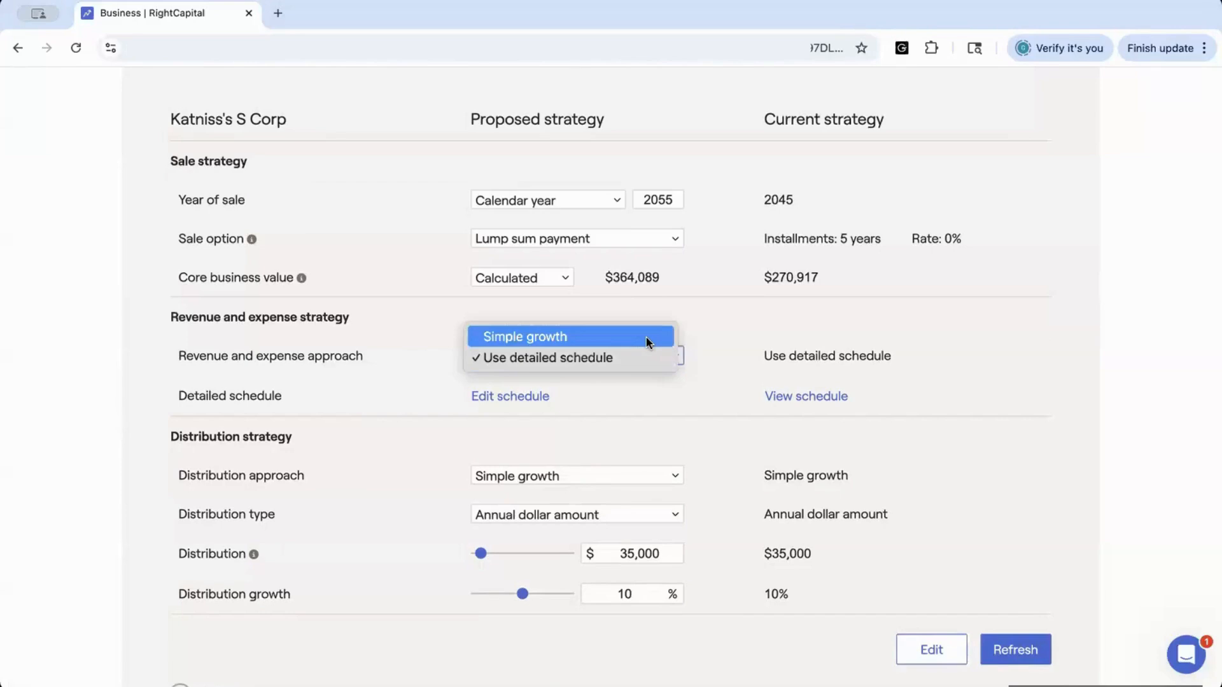
pyautogui.click(646, 338)
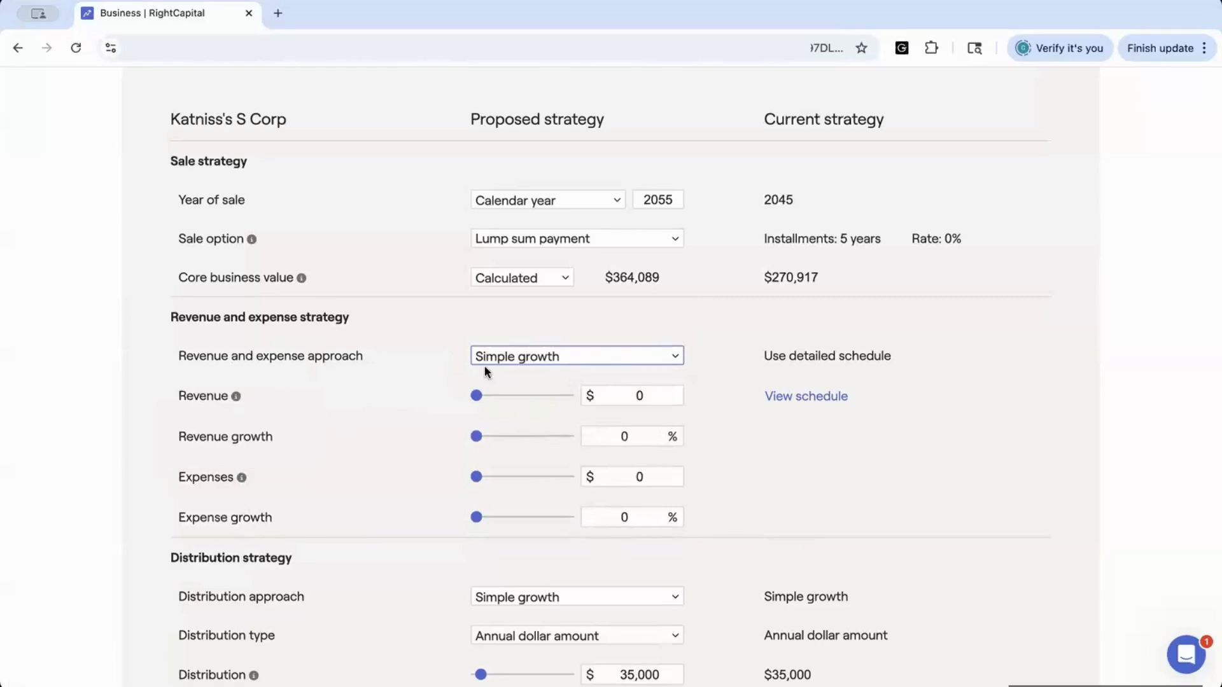
pyautogui.click(497, 354)
pyautogui.click(528, 379)
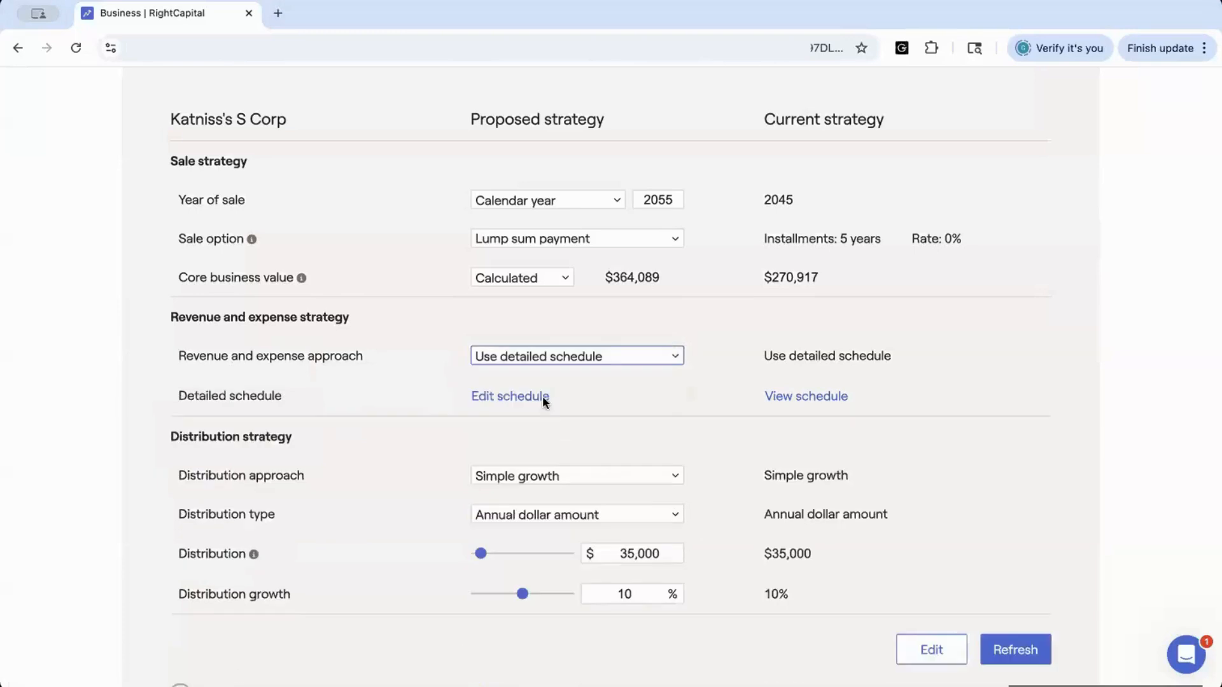
# Open the detailed revenue and expense schedule, then return to the business
pyautogui.click(542, 396)
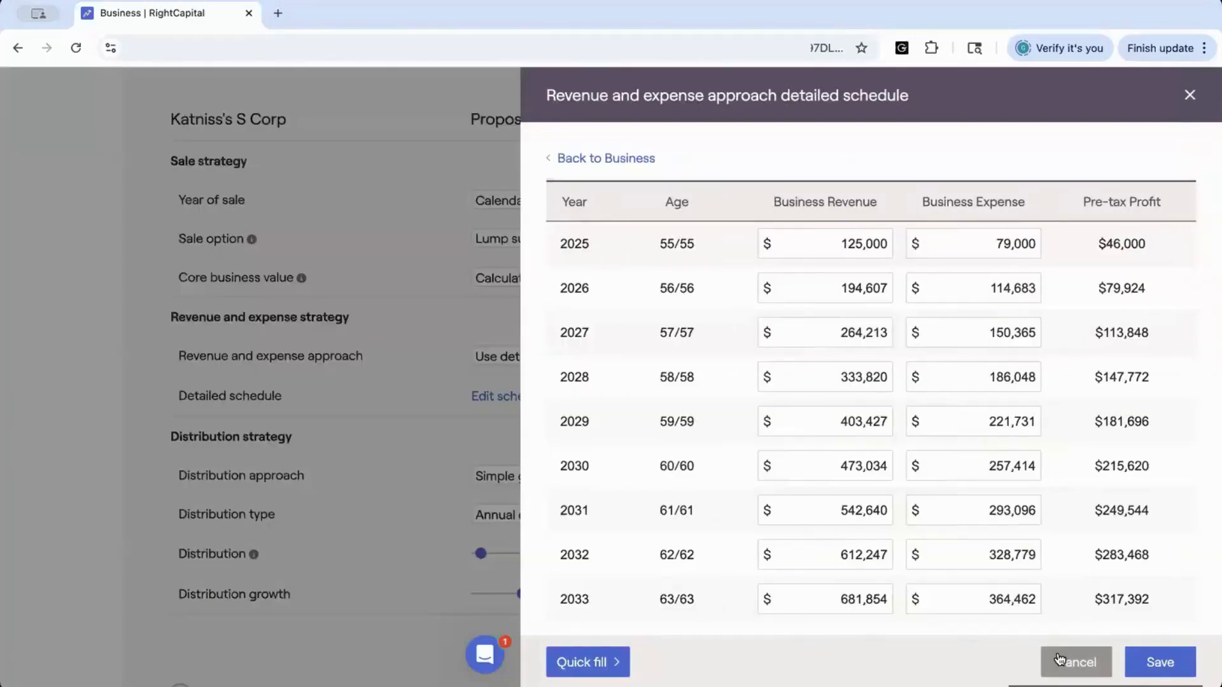
pyautogui.click(554, 158)
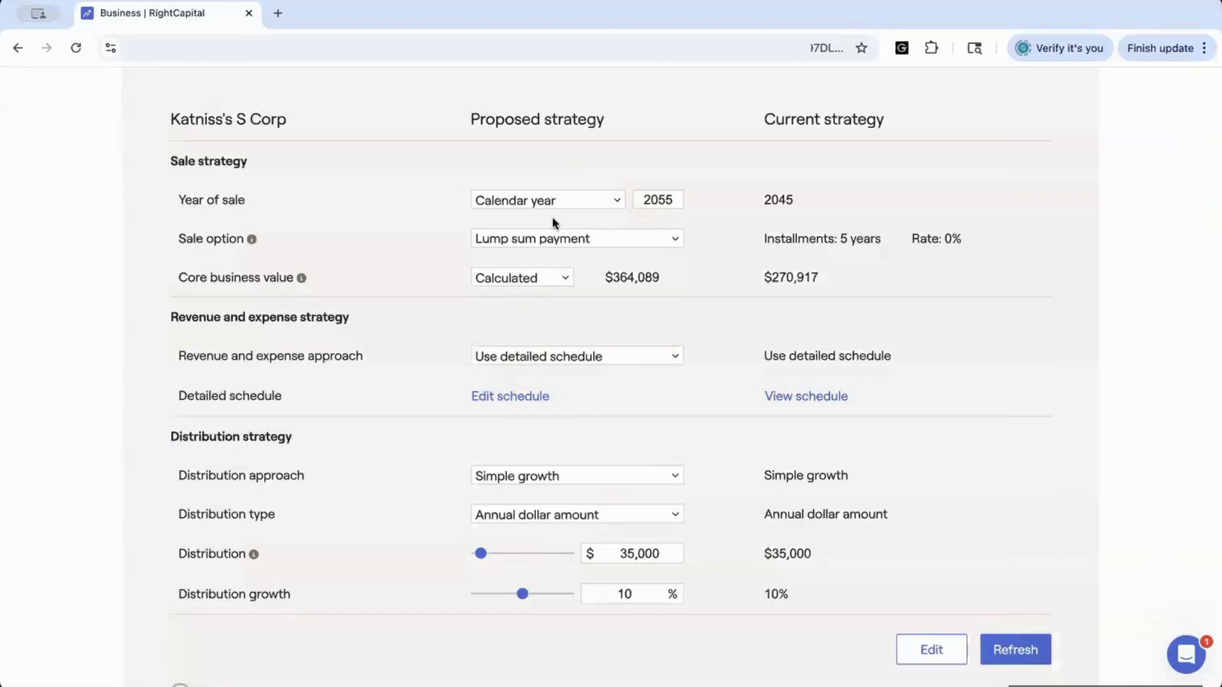
# Set the proposed distribution type to % of pre-tax profit
pyautogui.scroll(-1, 532, 375)
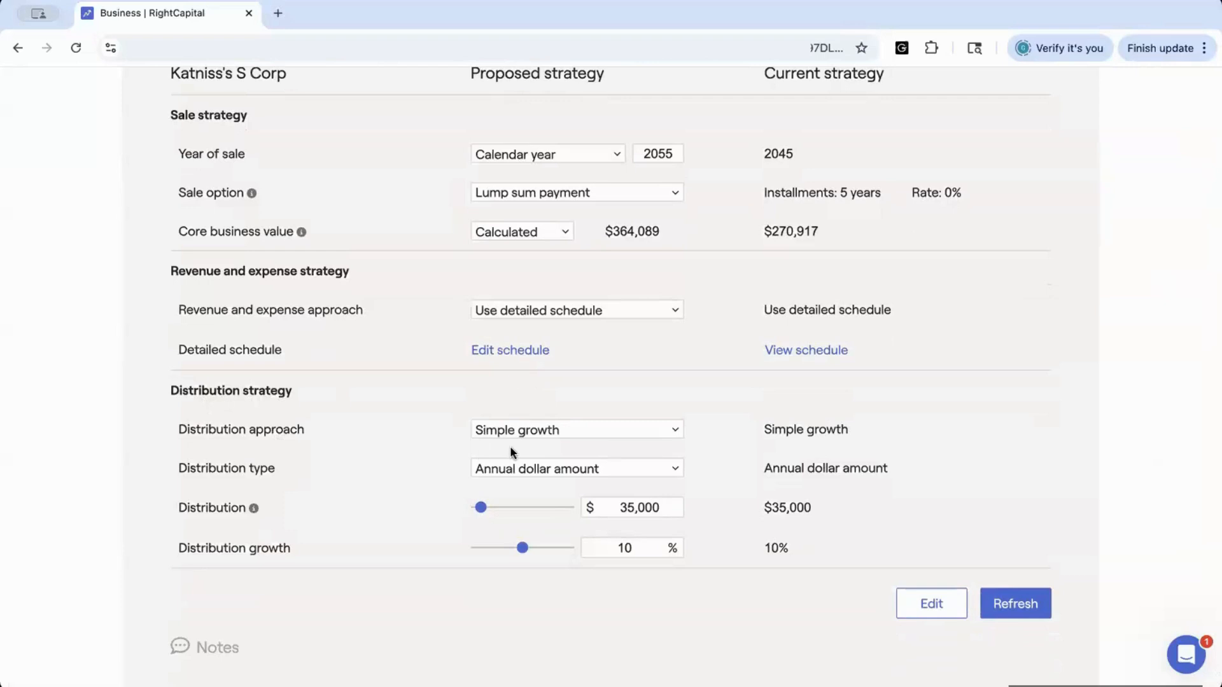
pyautogui.click(516, 469)
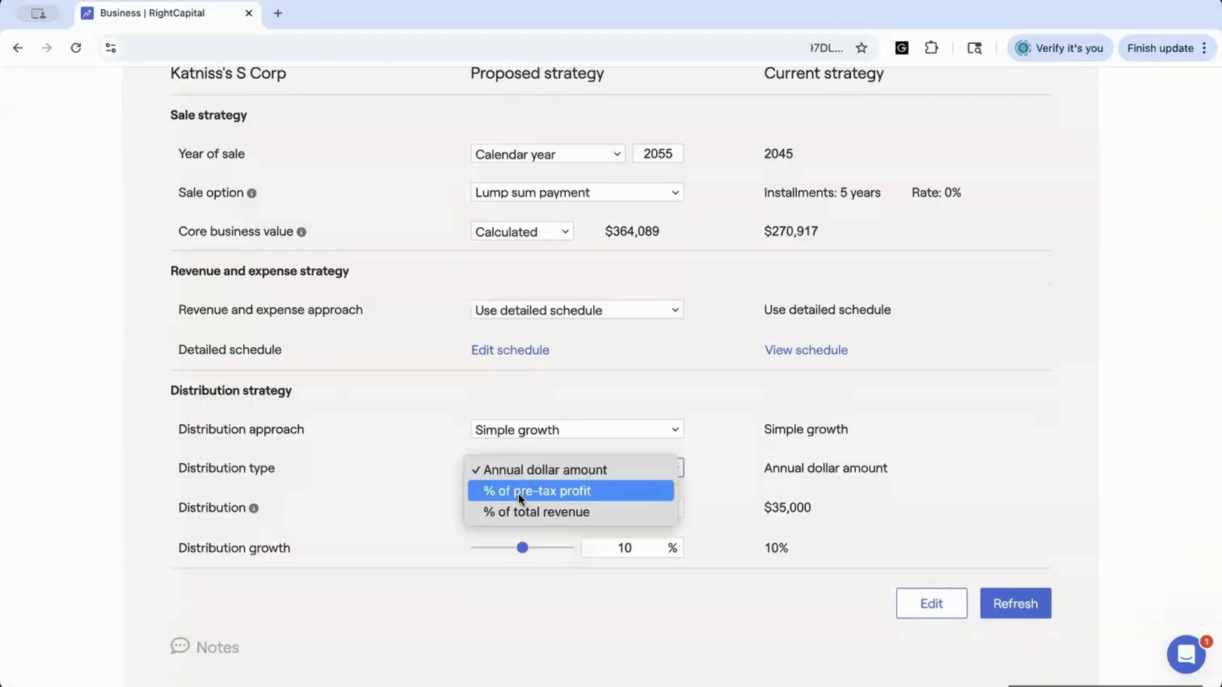
pyautogui.click(528, 491)
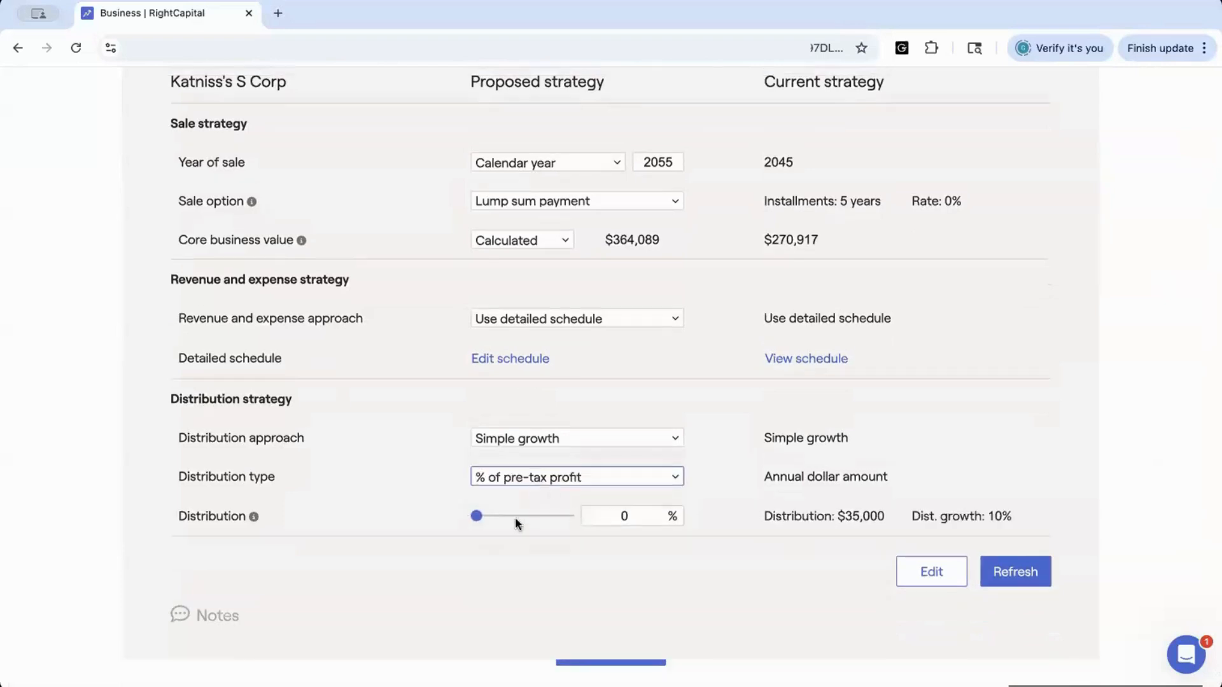
# Set the distribution to 10% of pre-tax profit and refresh the projection
pyautogui.moveTo(481, 517); pyautogui.dragTo(521, 517)
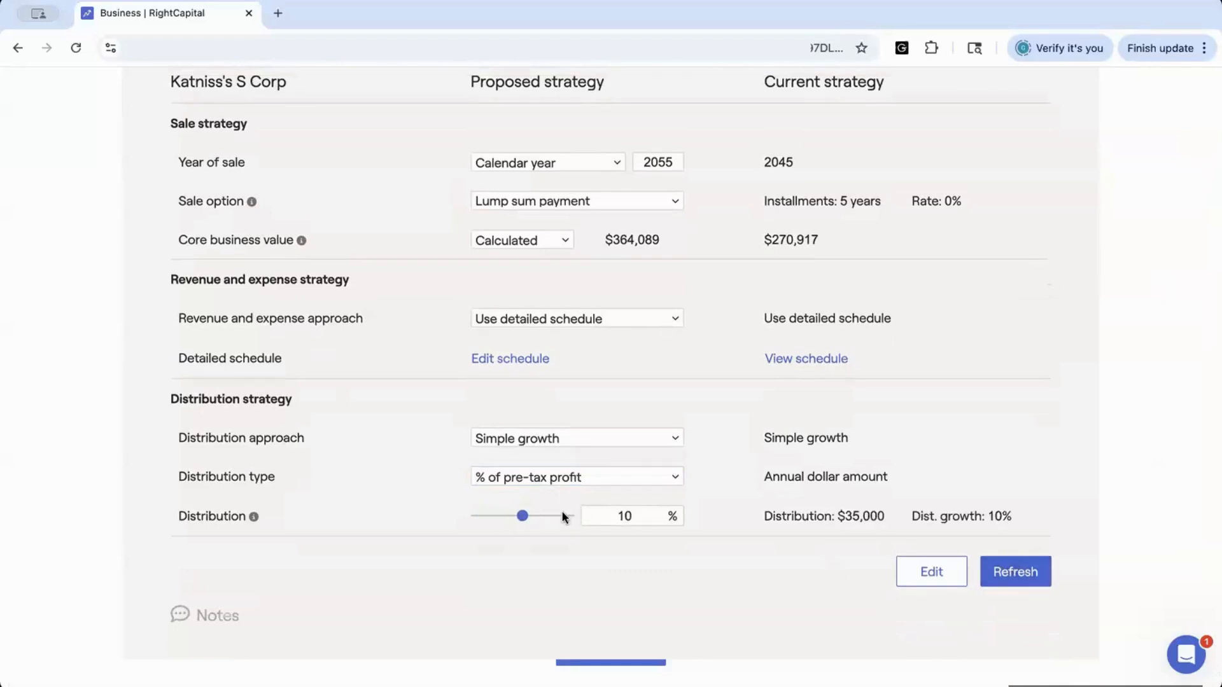
pyautogui.click(1023, 573)
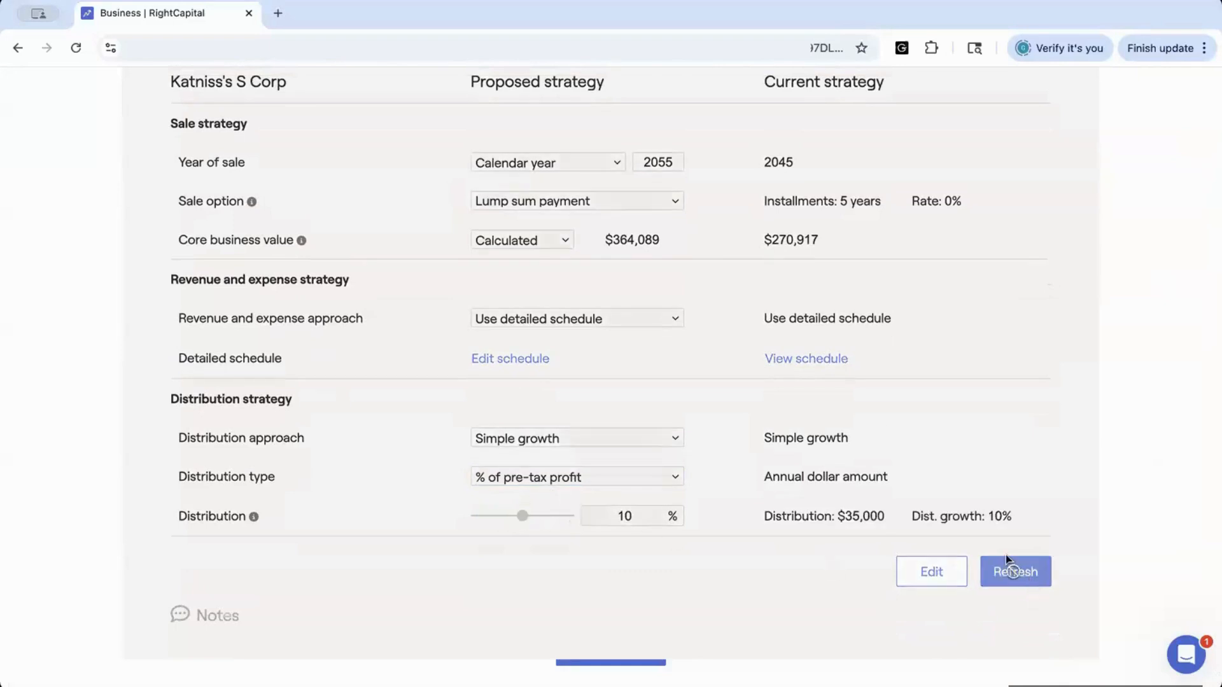
# Switch the S Corp chart to business distributions
pyautogui.scroll(7, 777, 305)
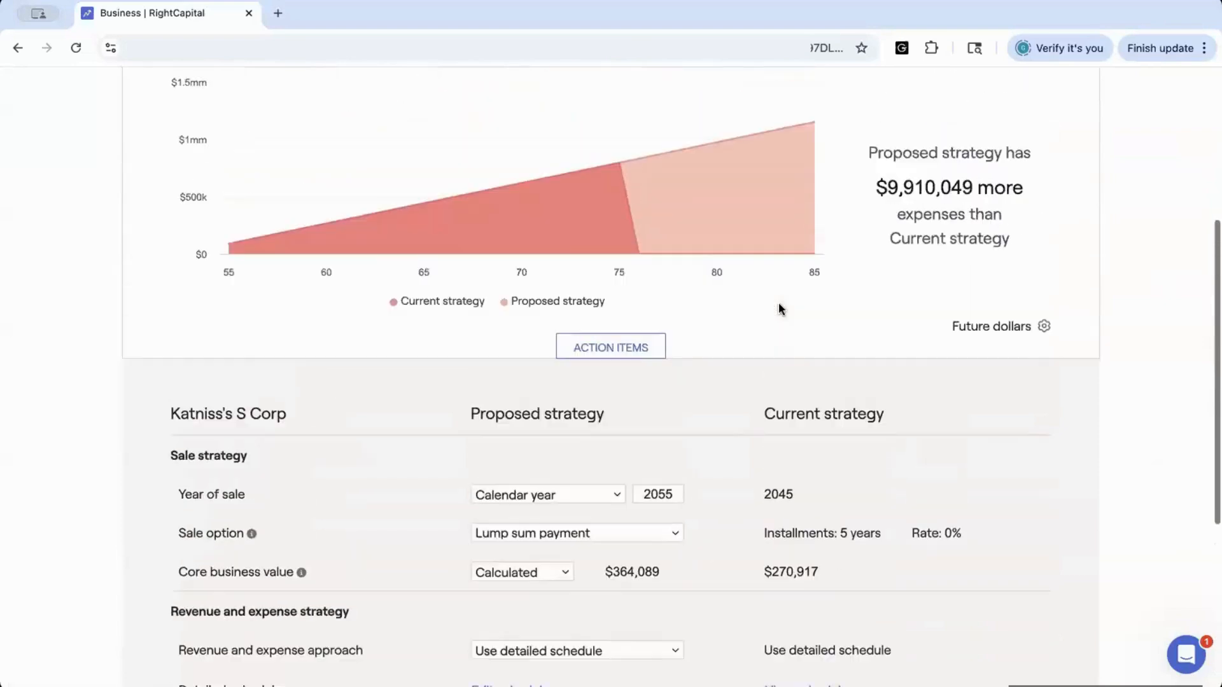
pyautogui.click(641, 127)
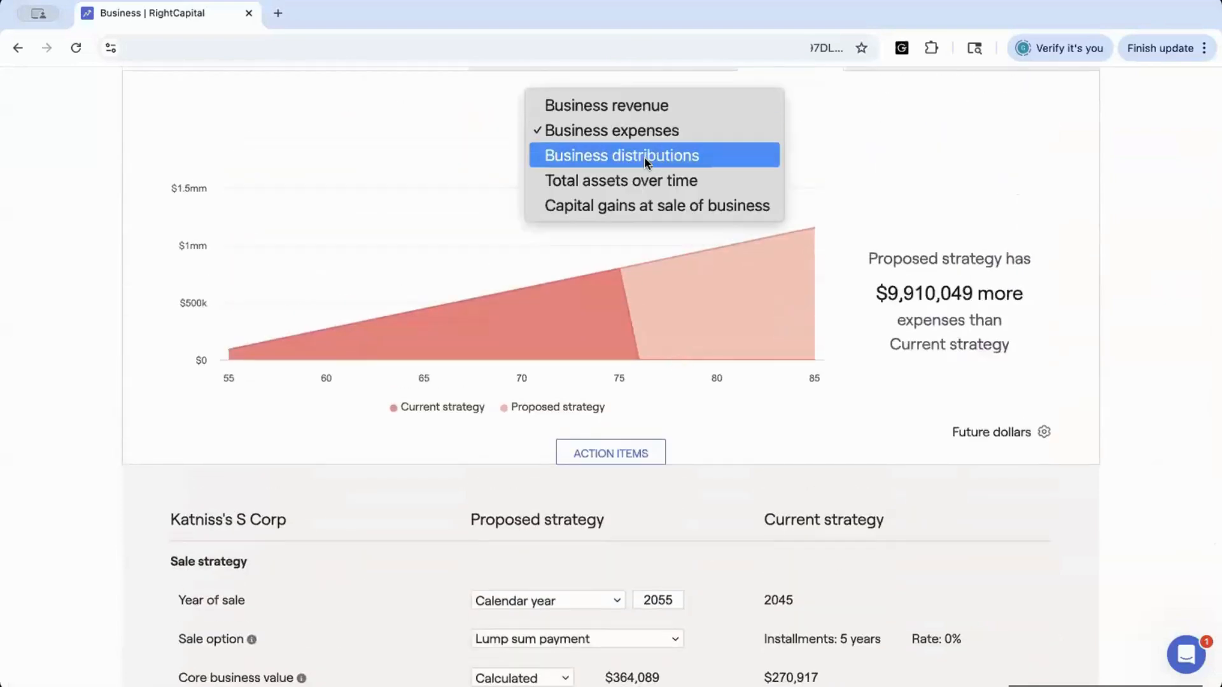
pyautogui.click(644, 157)
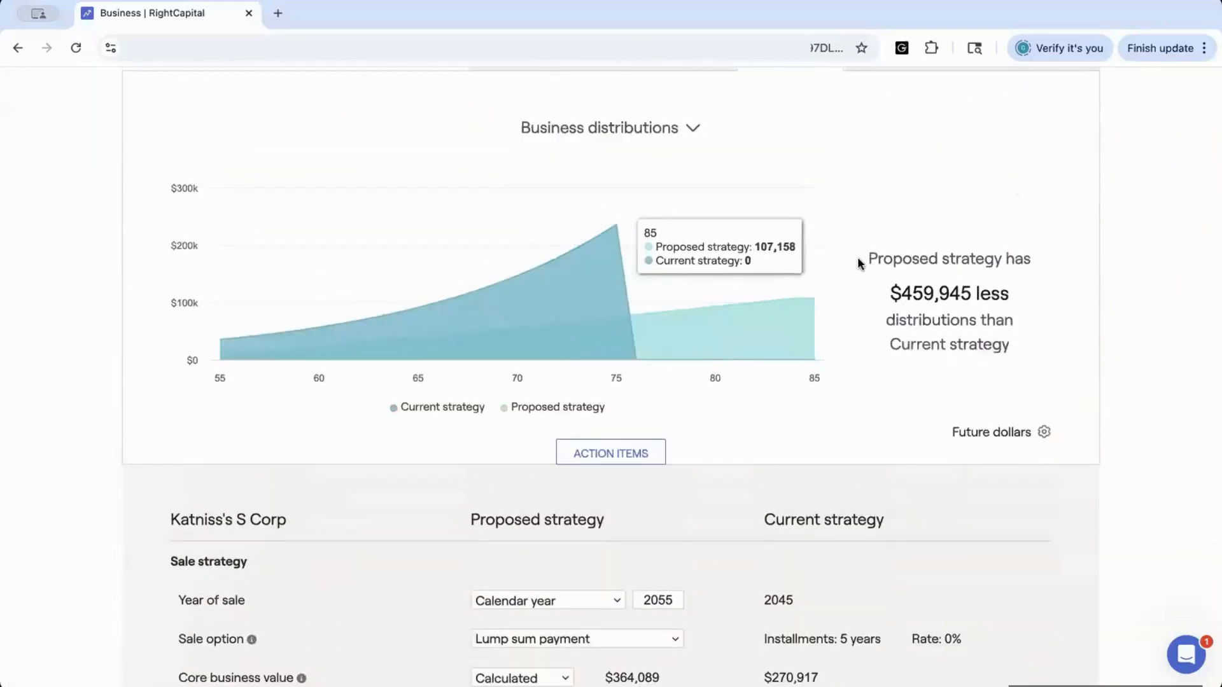
pyautogui.click(690, 126)
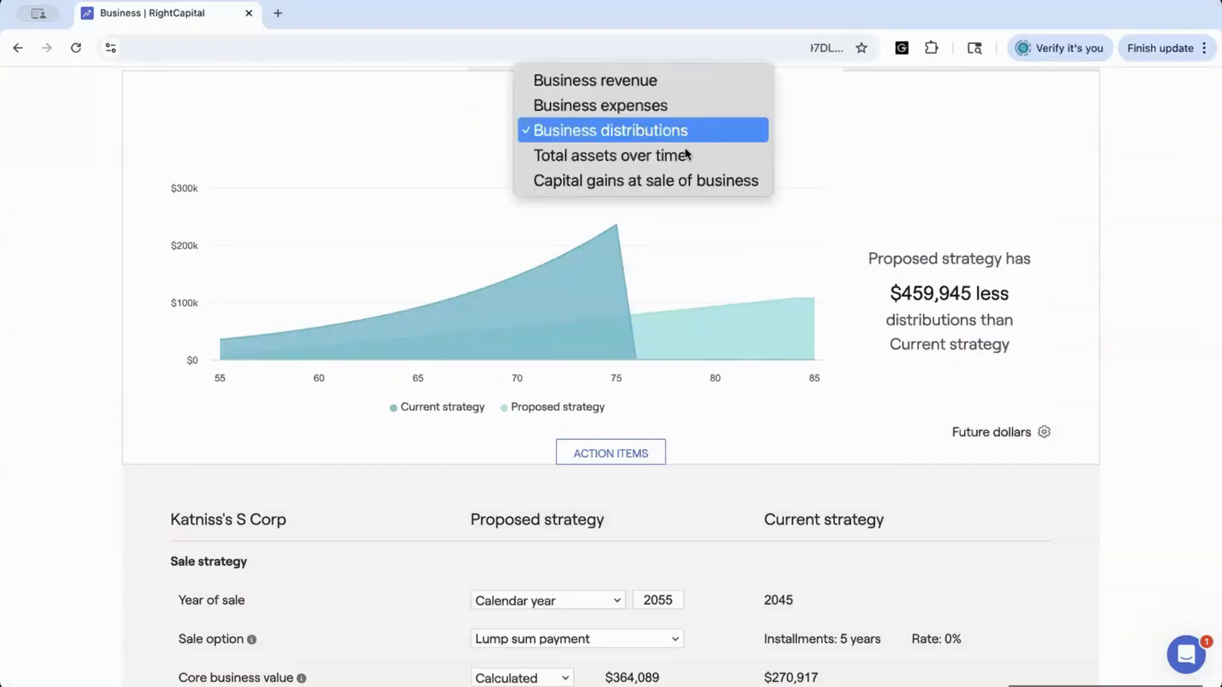
pyautogui.click(885, 184)
# Scroll through the S Corp page to review the distributions chart and strategy settings
pyautogui.scroll(-5, 886, 185)
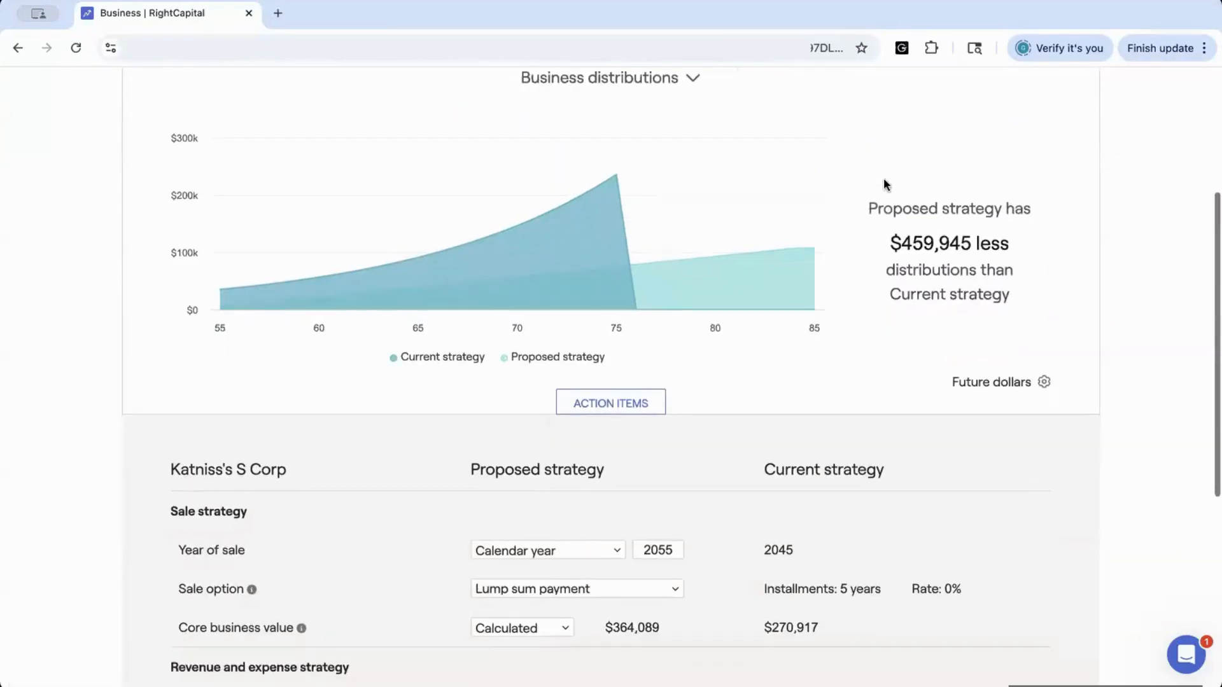
pyautogui.scroll(-2, 885, 185)
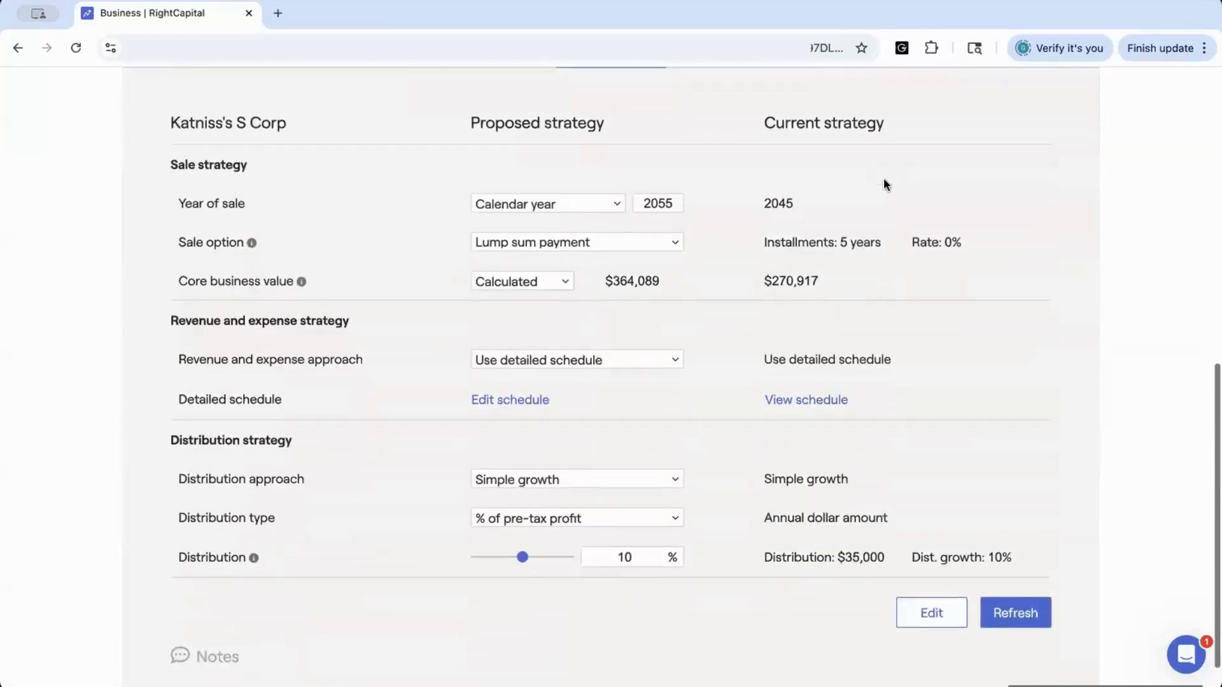
pyautogui.scroll(1, 883, 179)
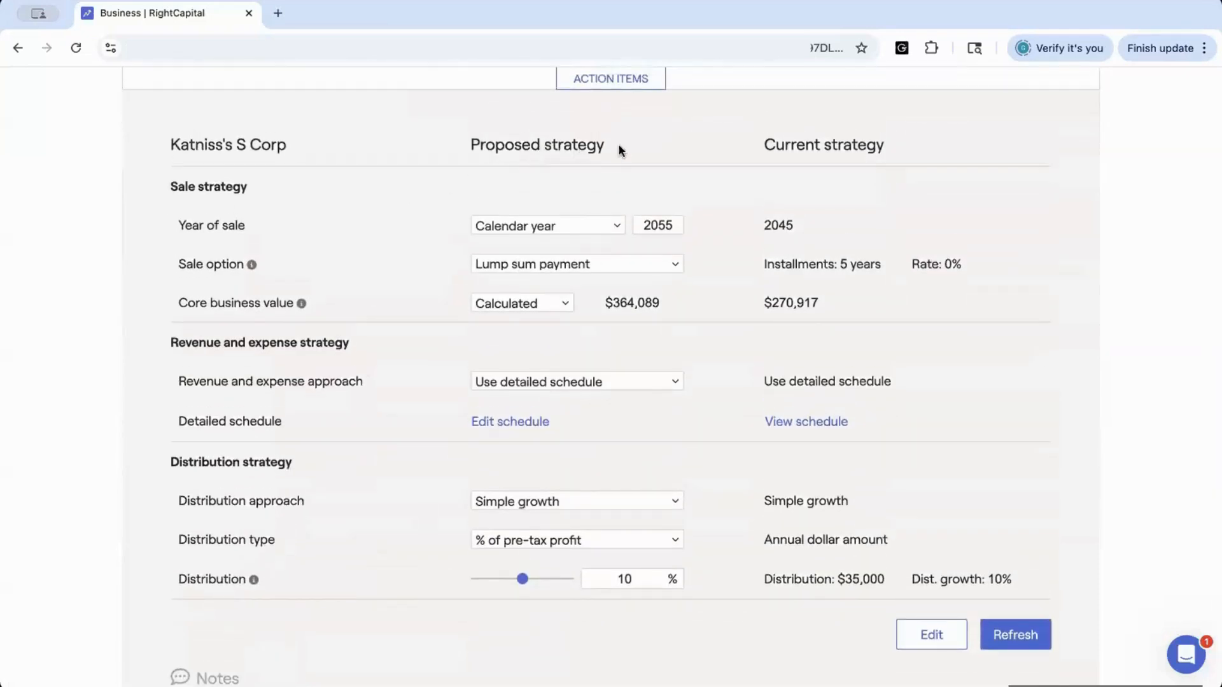
pyautogui.scroll(8, 568, 146)
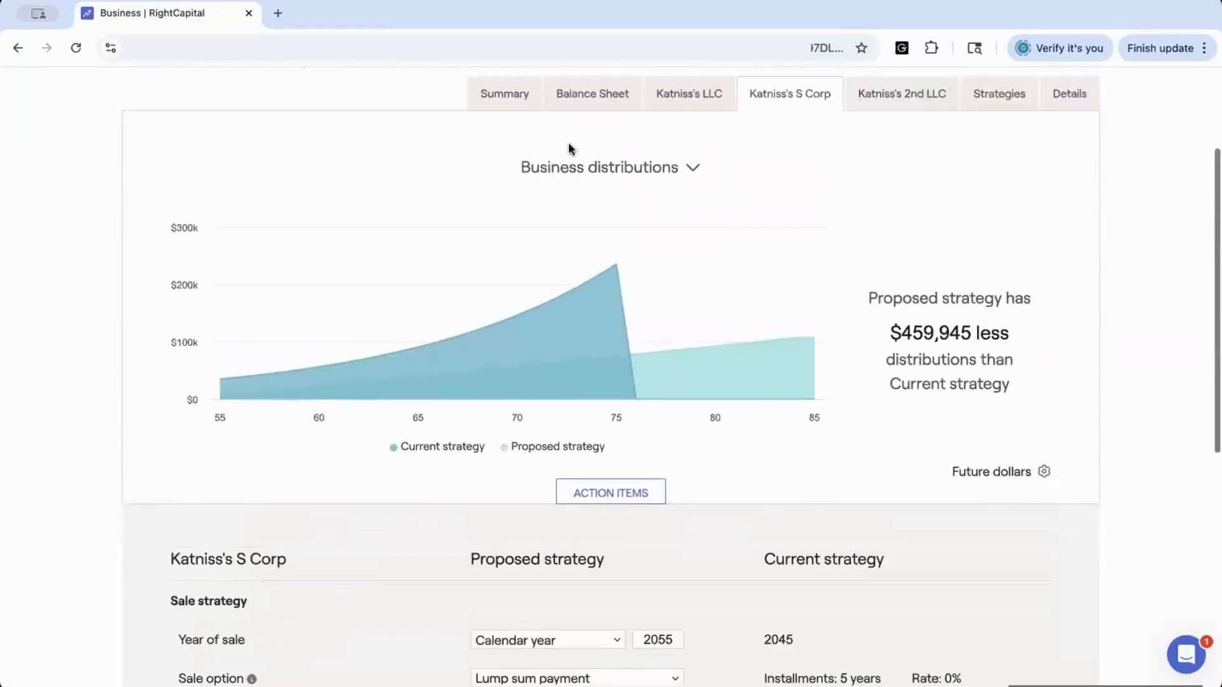
pyautogui.scroll(-9, 815, 481)
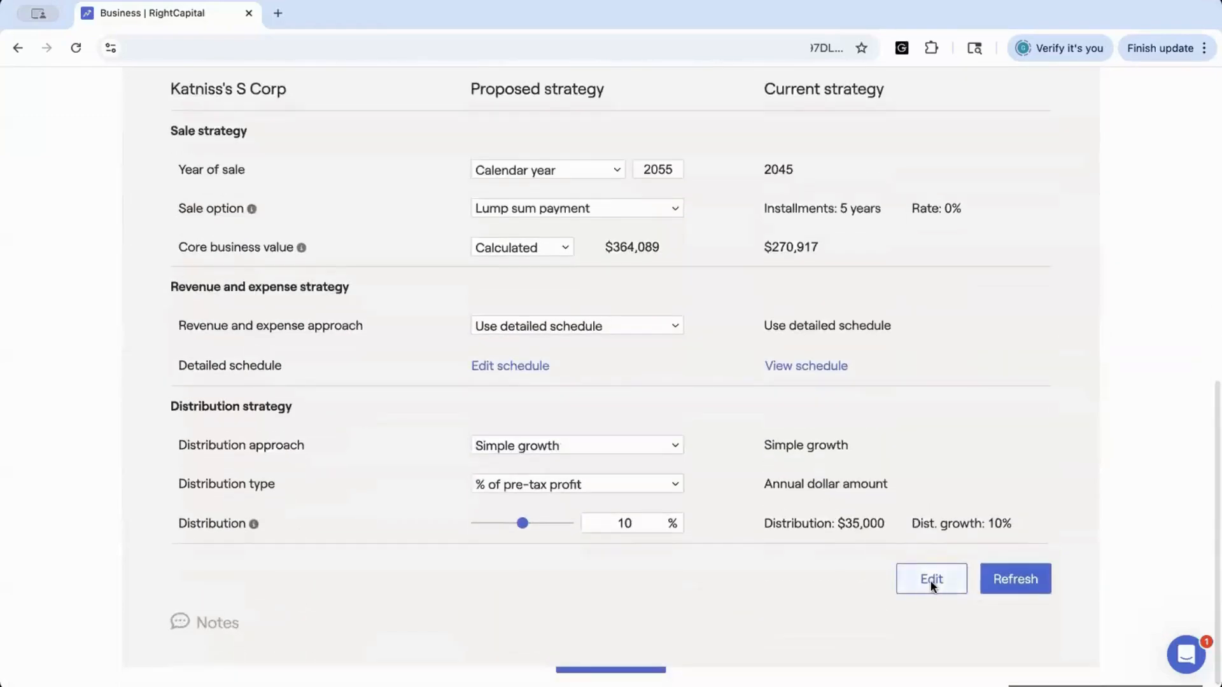
# Turn off the business distribution item in the item editor and save
pyautogui.click(929, 585)
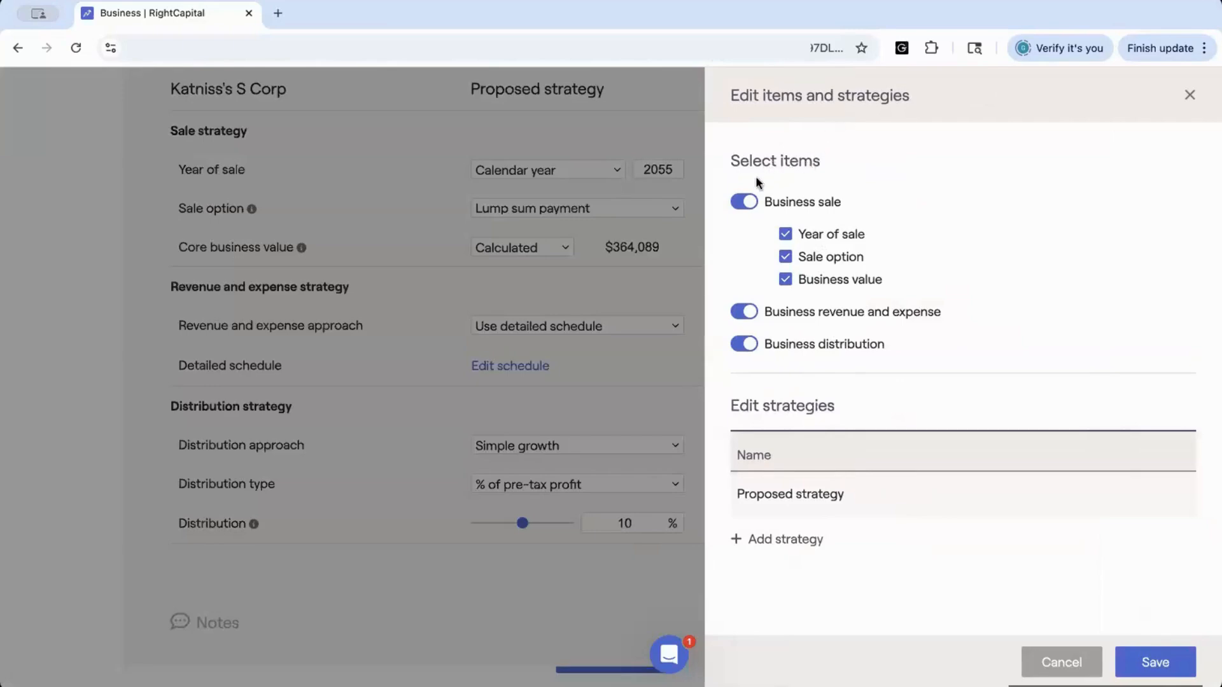
pyautogui.click(750, 347)
pyautogui.click(1136, 662)
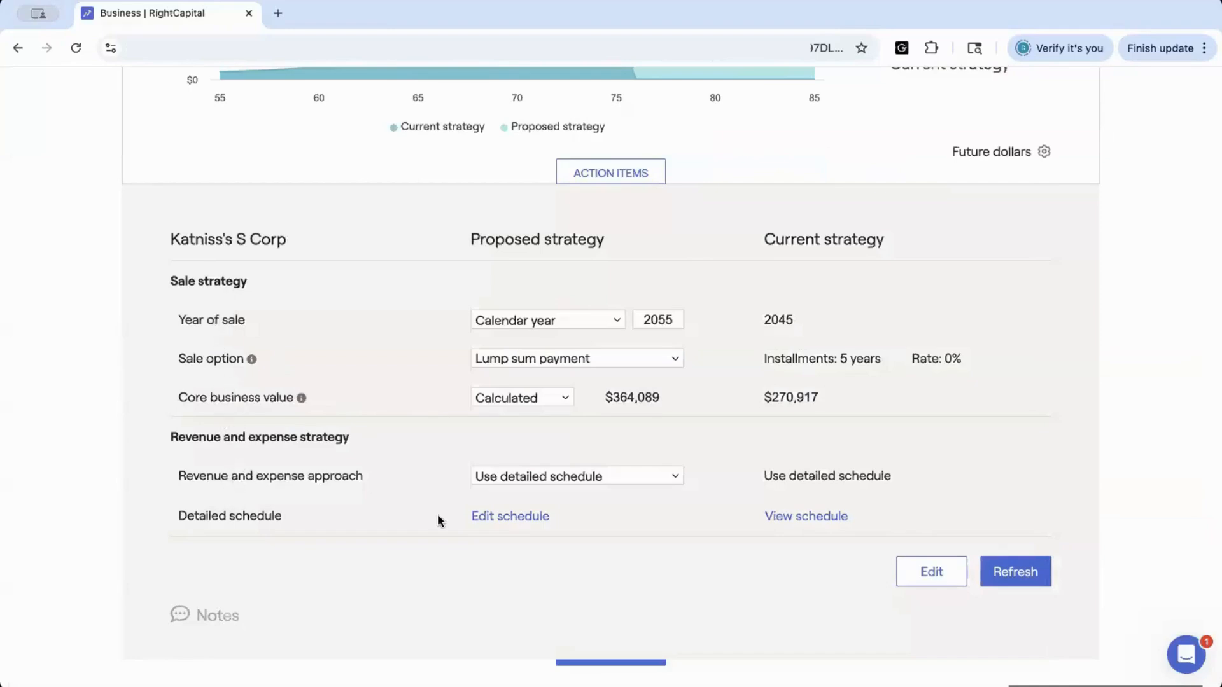
# Reopen the item and strategy editor and turn business distribution back on
pyautogui.click(934, 577)
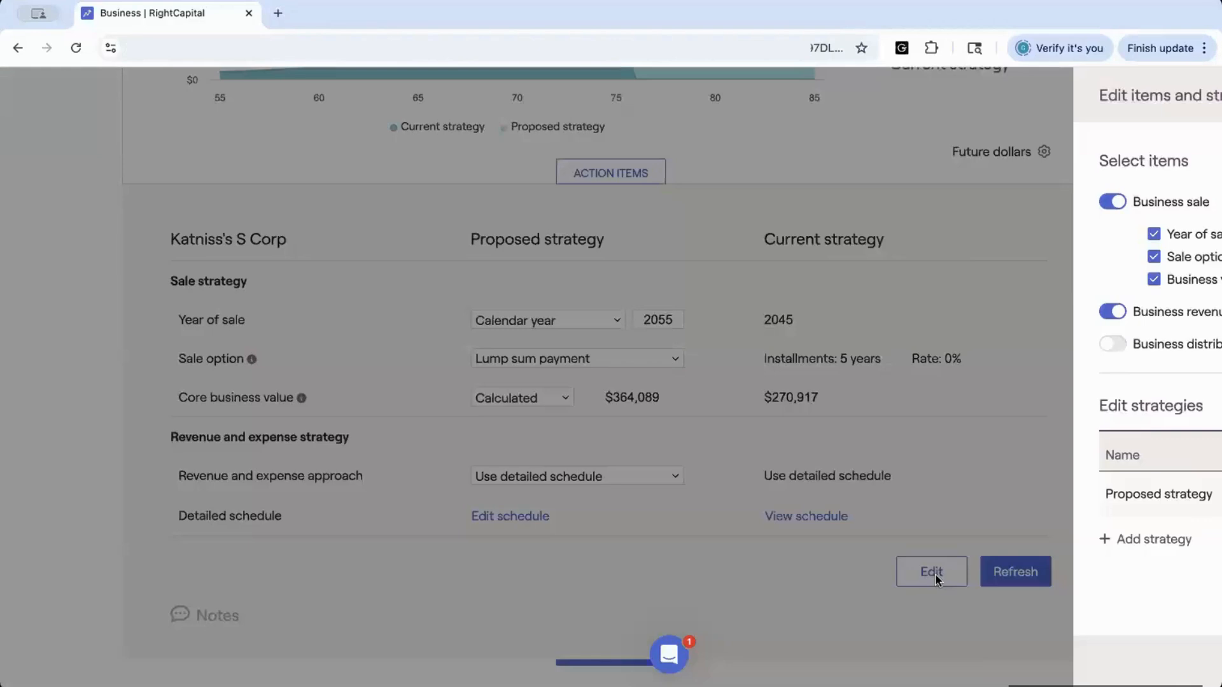
pyautogui.click(742, 344)
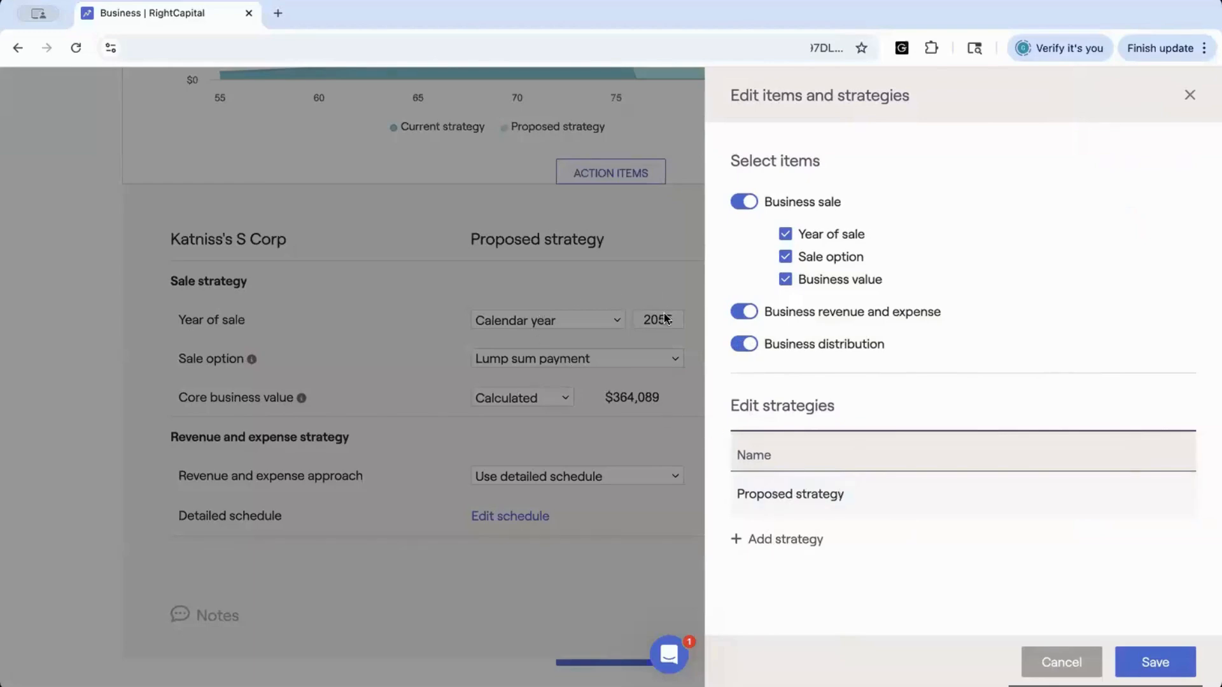
# Add a new strategy named Strategy 2 and save the item and strategy edits
pyautogui.click(757, 540)
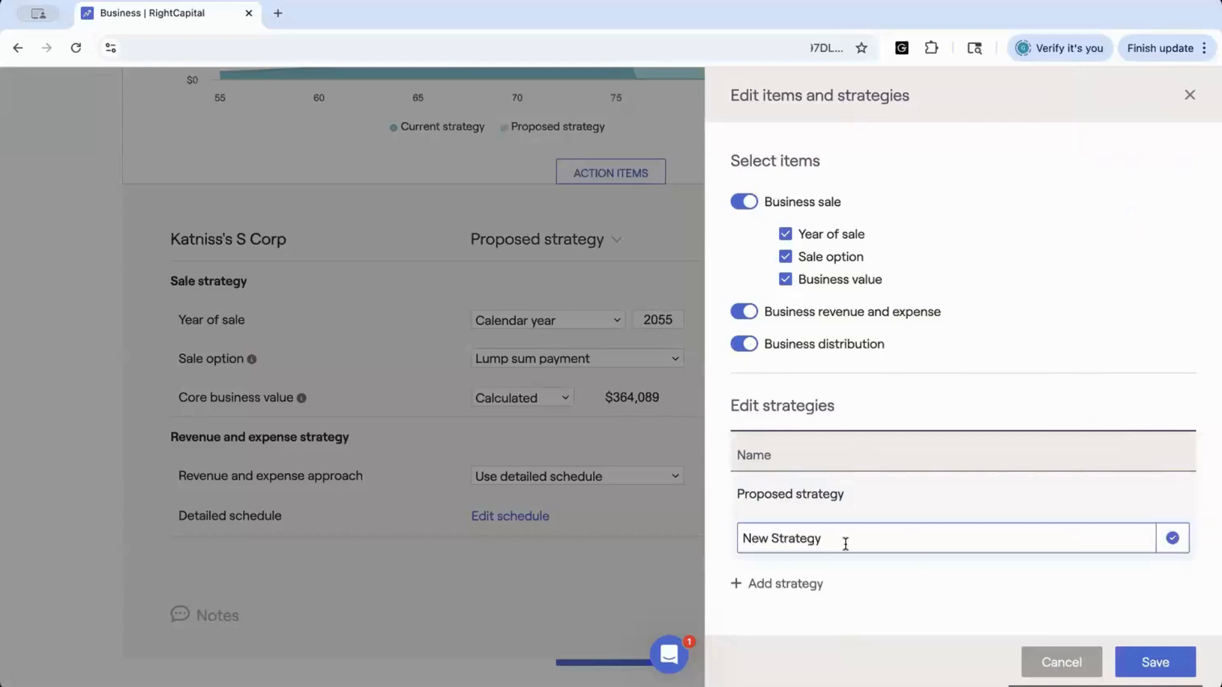
pyautogui.moveTo(845, 542); pyautogui.dragTo(715, 546)
pyautogui.write('Strateg')
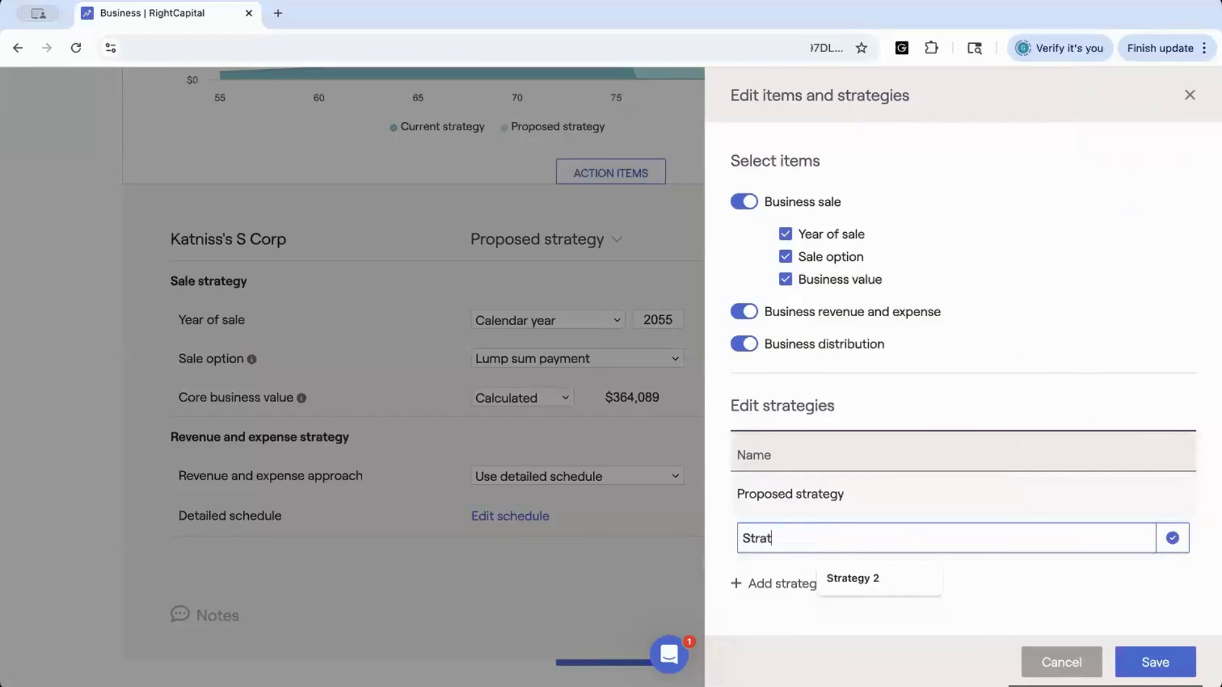
pyautogui.click(840, 576)
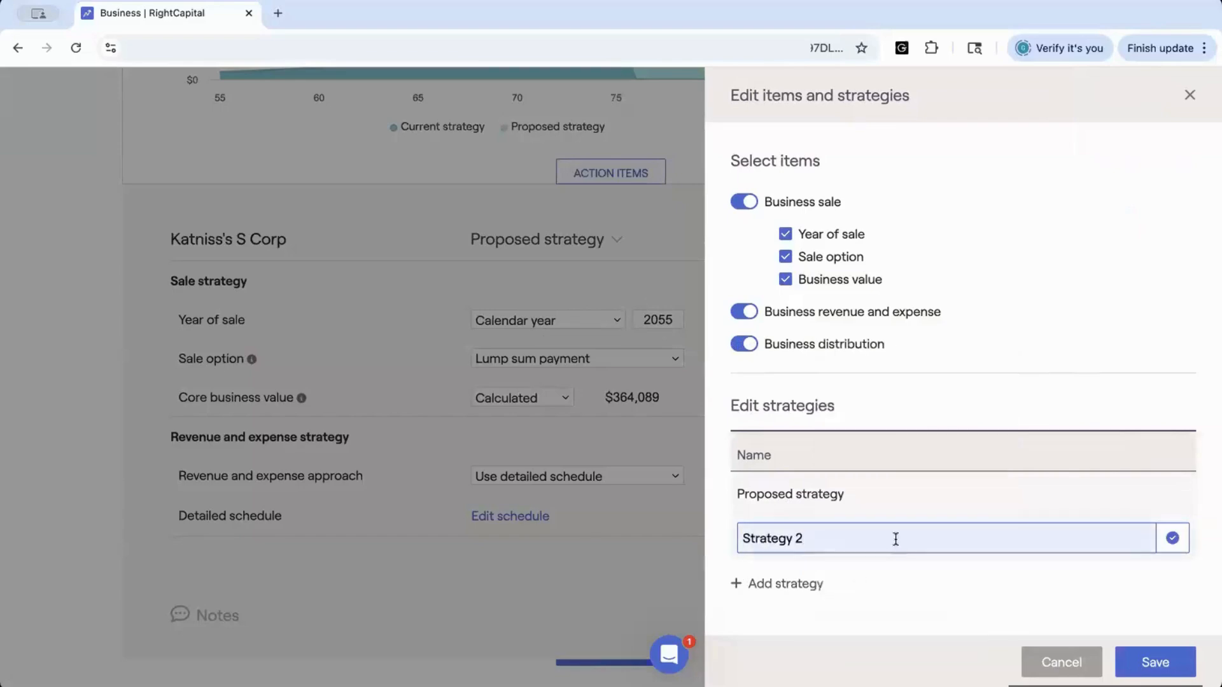
pyautogui.click(1174, 541)
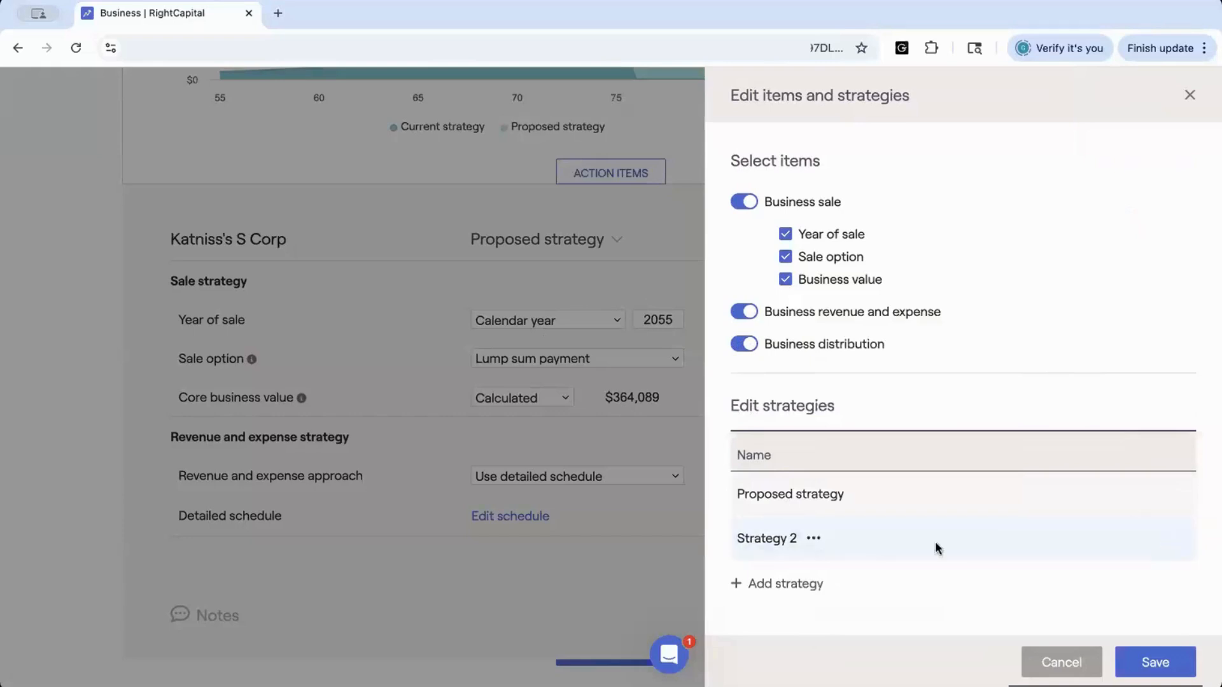
pyautogui.click(1139, 664)
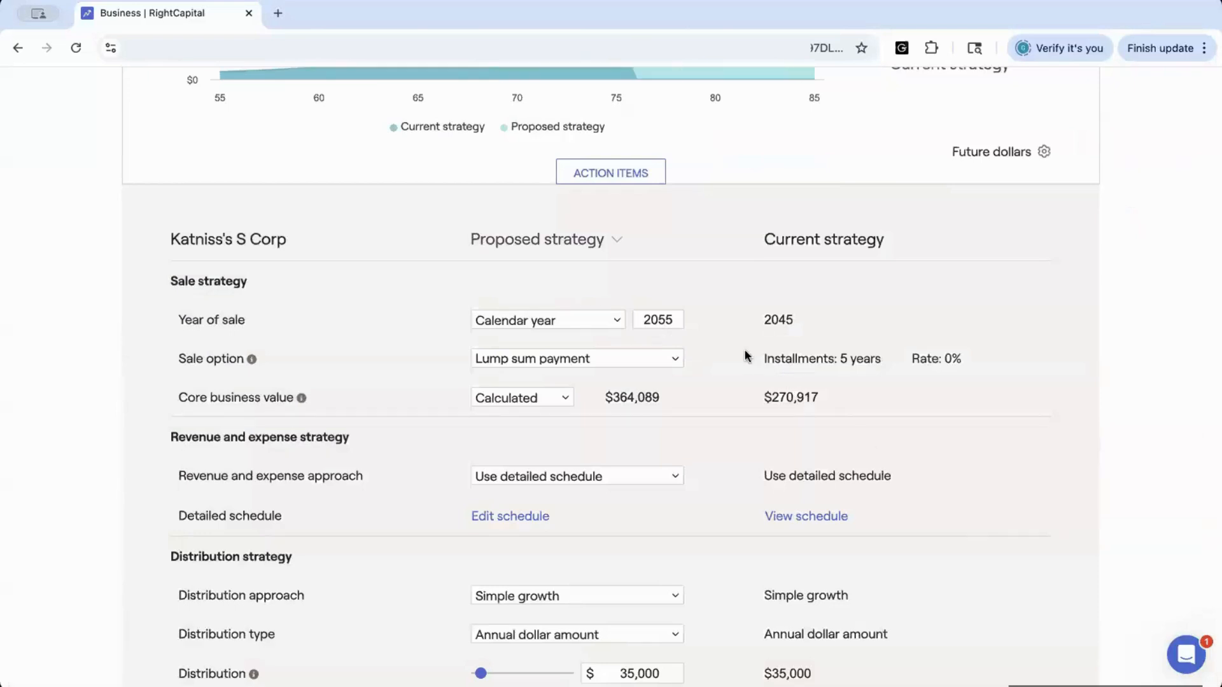
# Switch the S Corp's proposed strategy column to Strategy 2 and review its settings
pyautogui.click(617, 240)
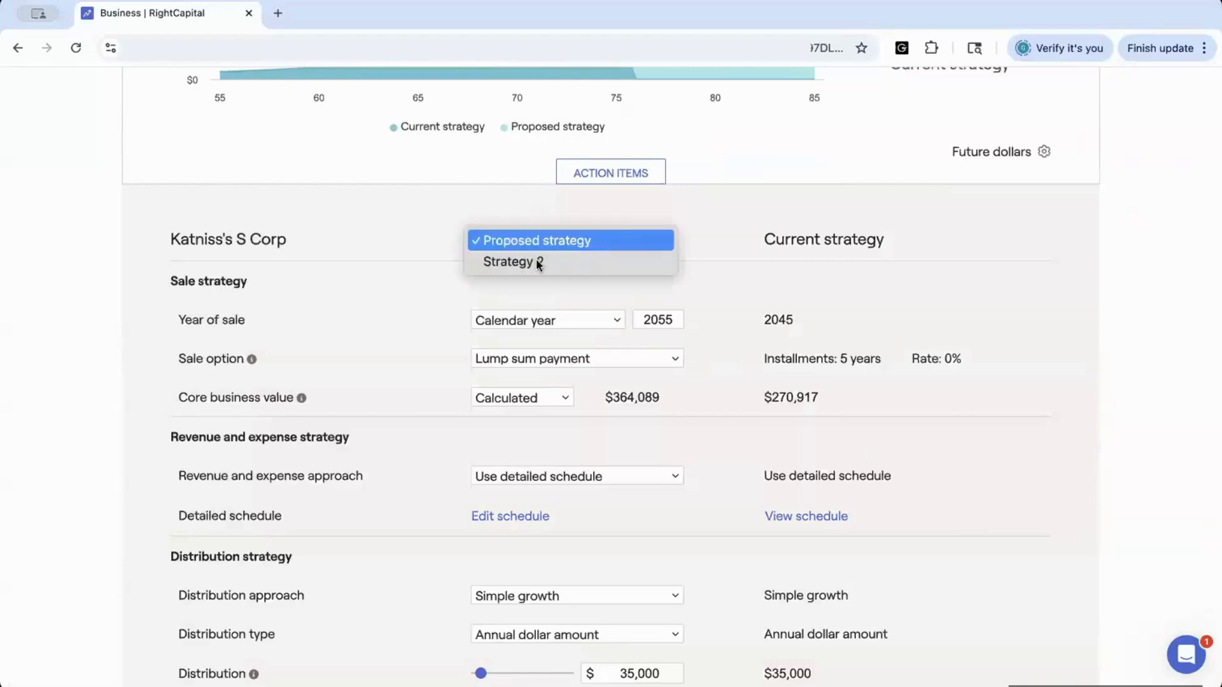
pyautogui.click(530, 260)
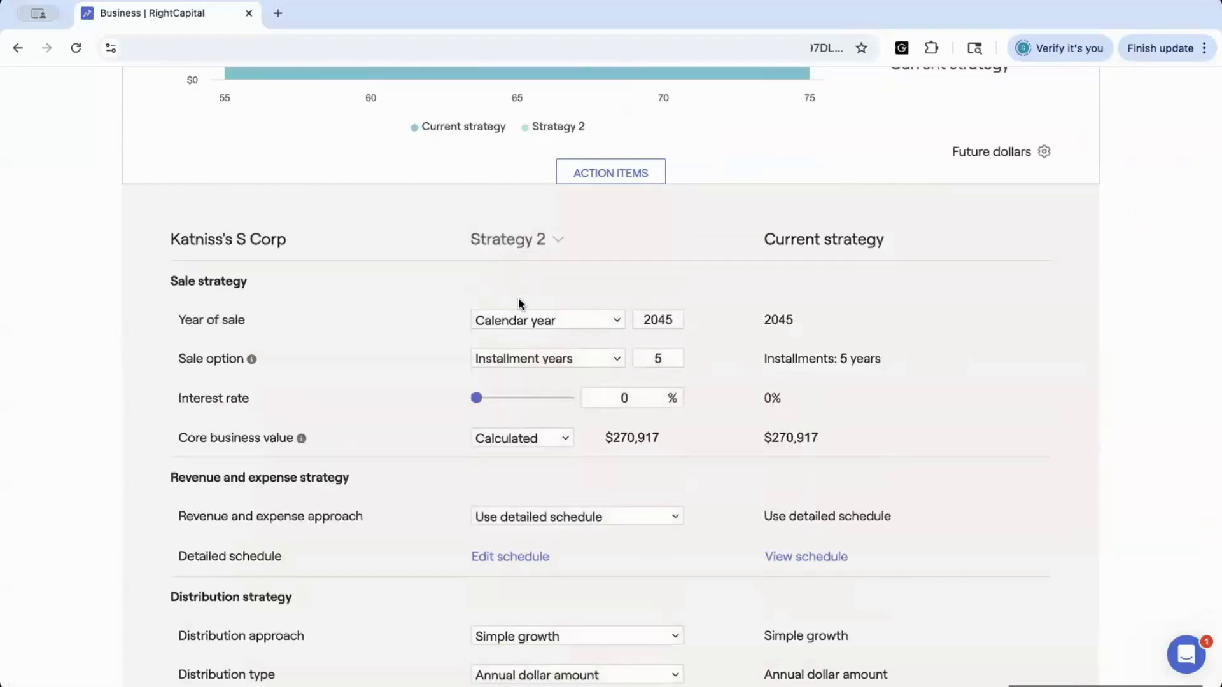
pyautogui.scroll(-3, 540, 341)
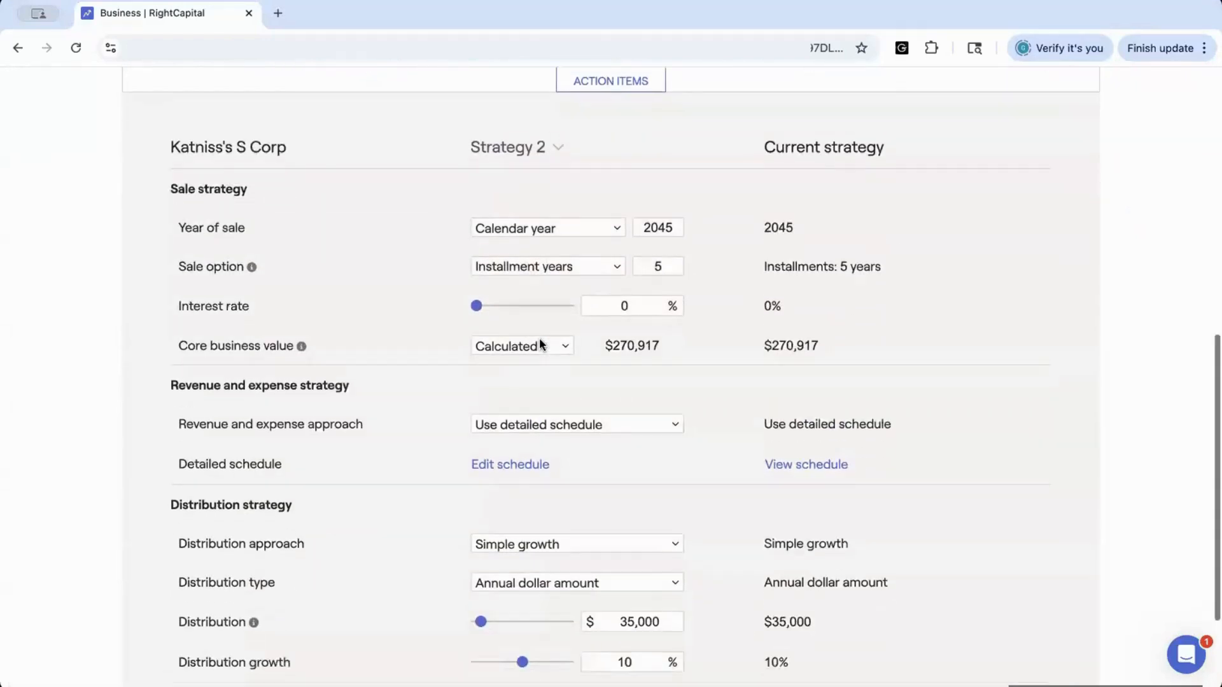
pyautogui.scroll(-1, 540, 344)
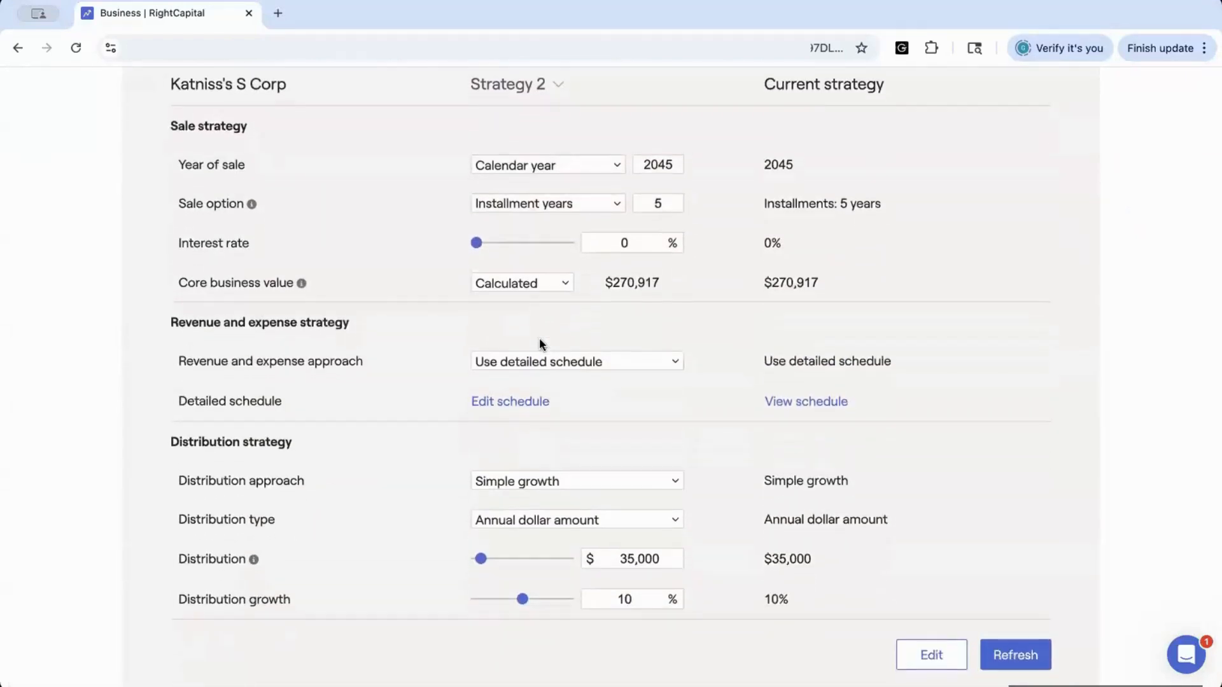
pyautogui.scroll(1, 541, 344)
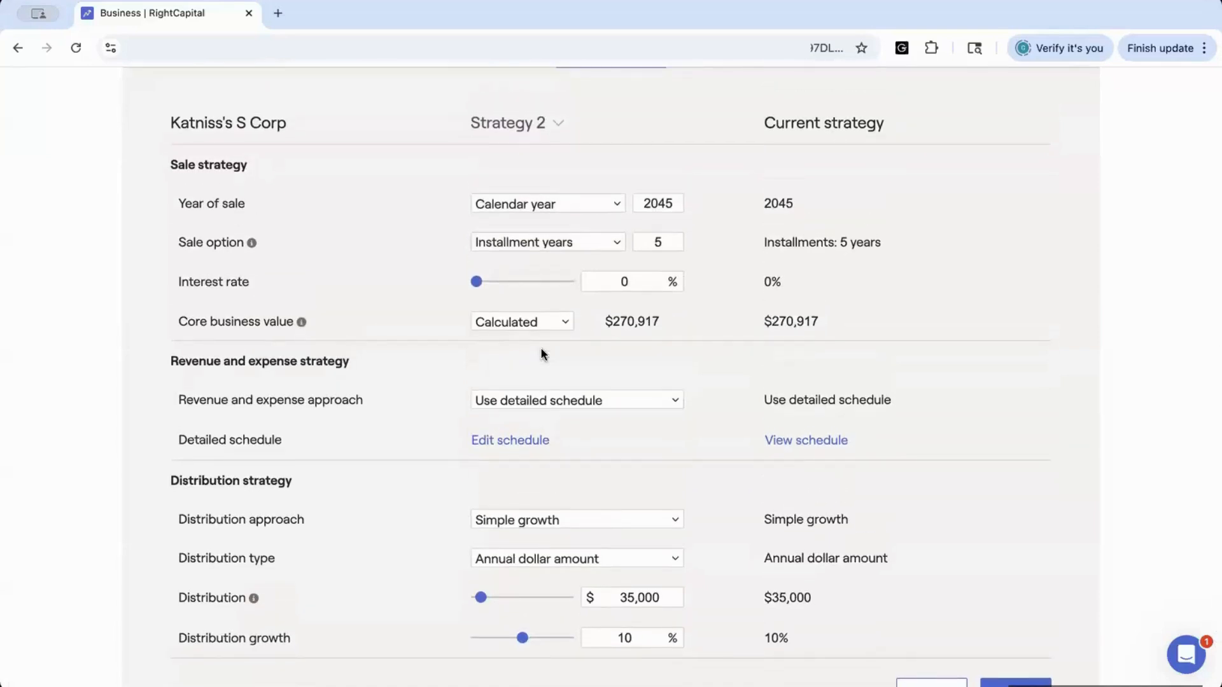
pyautogui.scroll(5, 542, 354)
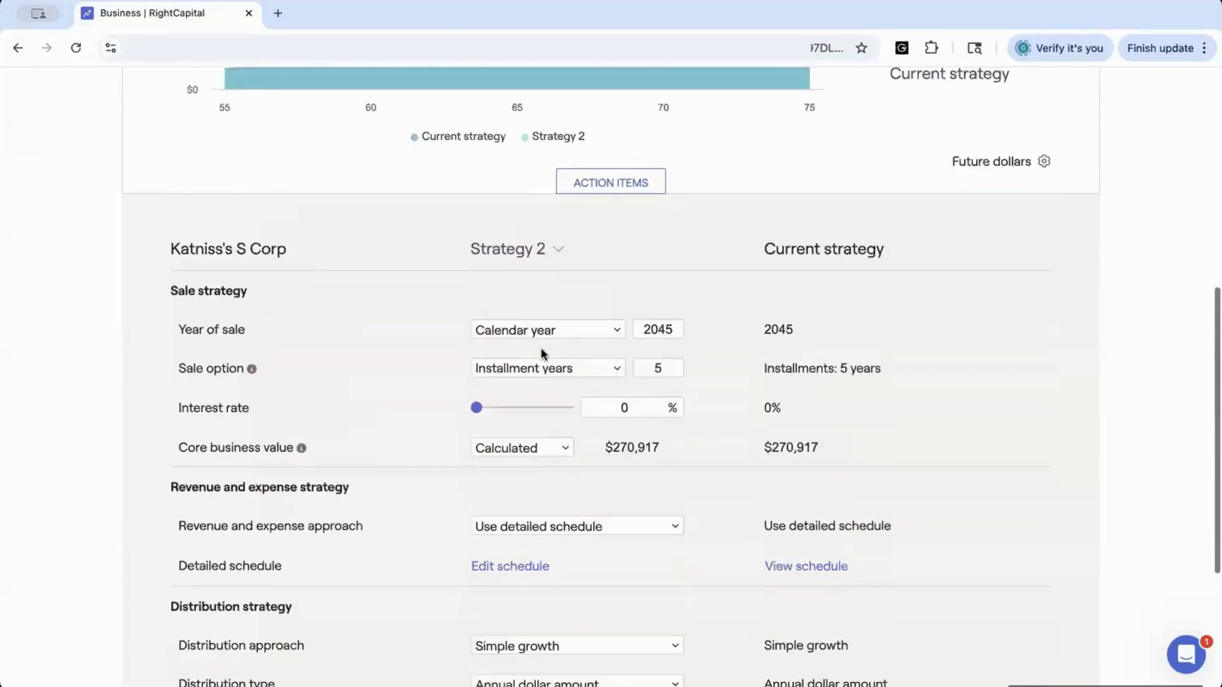
pyautogui.scroll(3, 540, 352)
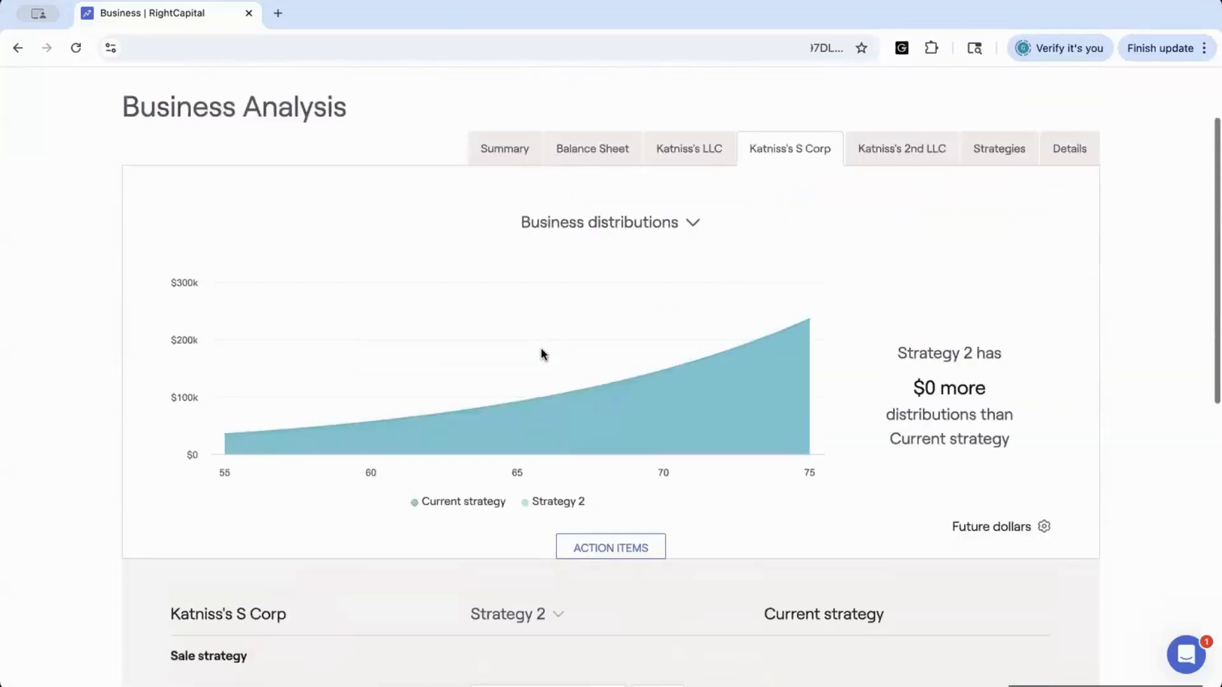
# Browse the Katniss's LLC, Katniss's 2nd LLC and Katniss's S Corp tabs to compare their strategies
pyautogui.click(666, 148)
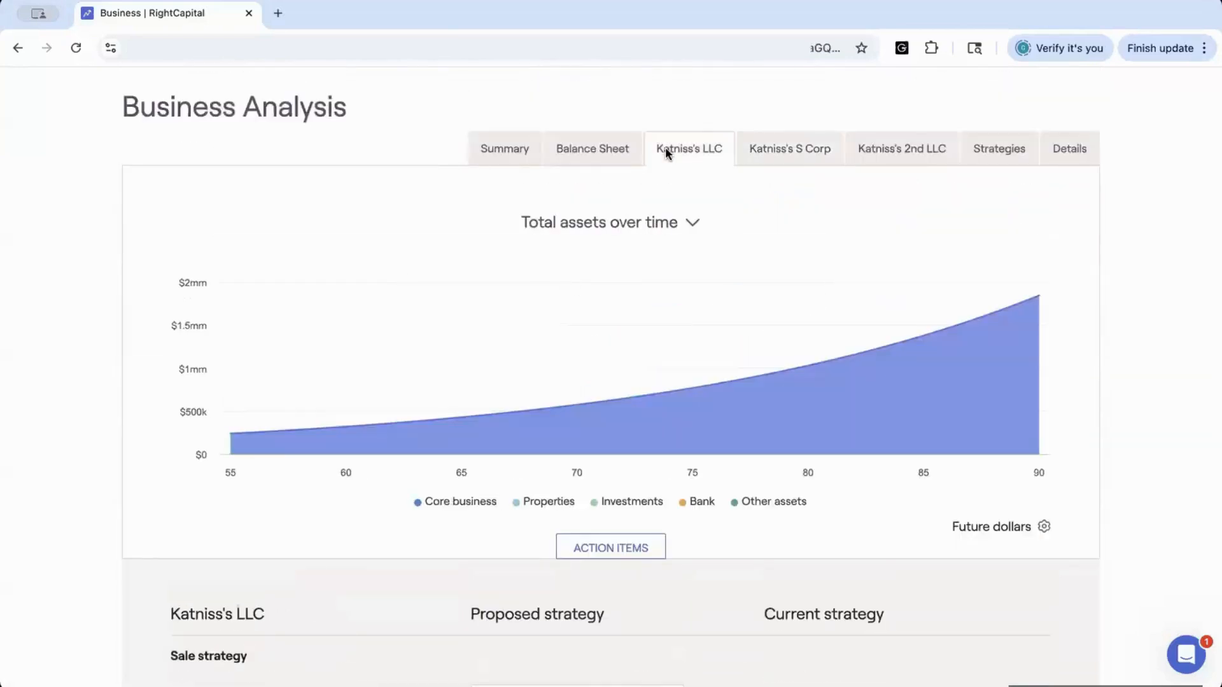
pyautogui.click(898, 151)
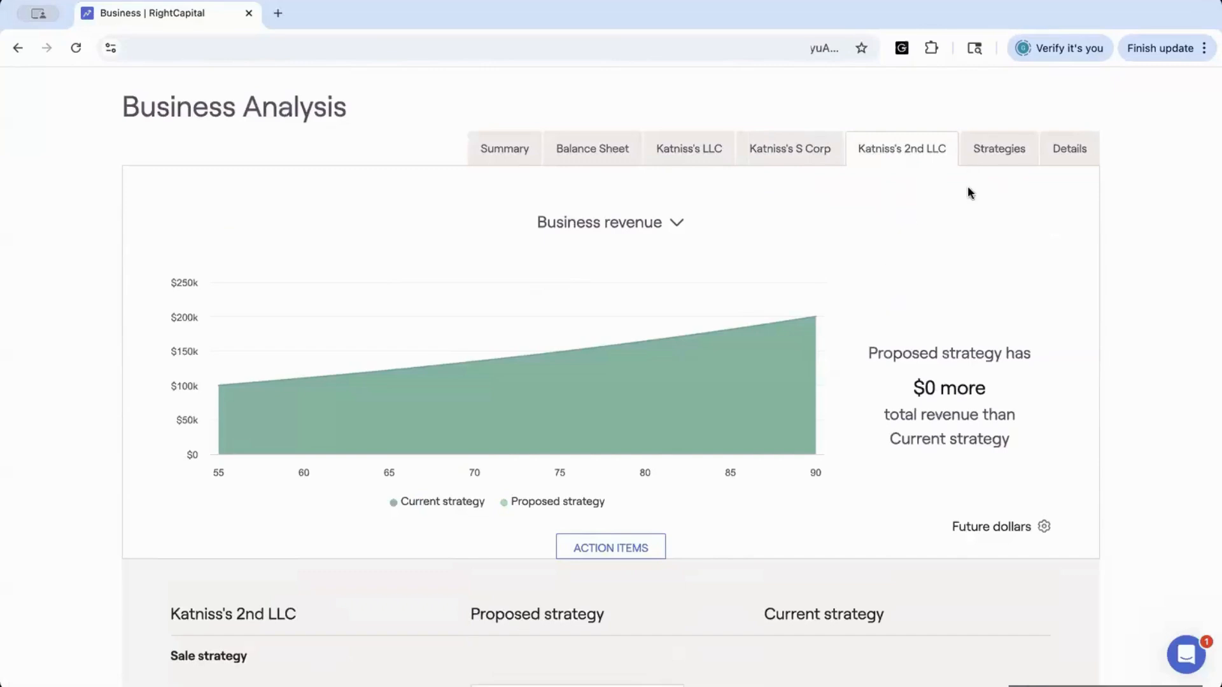
pyautogui.scroll(-1, 910, 394)
pyautogui.scroll(-2, 909, 395)
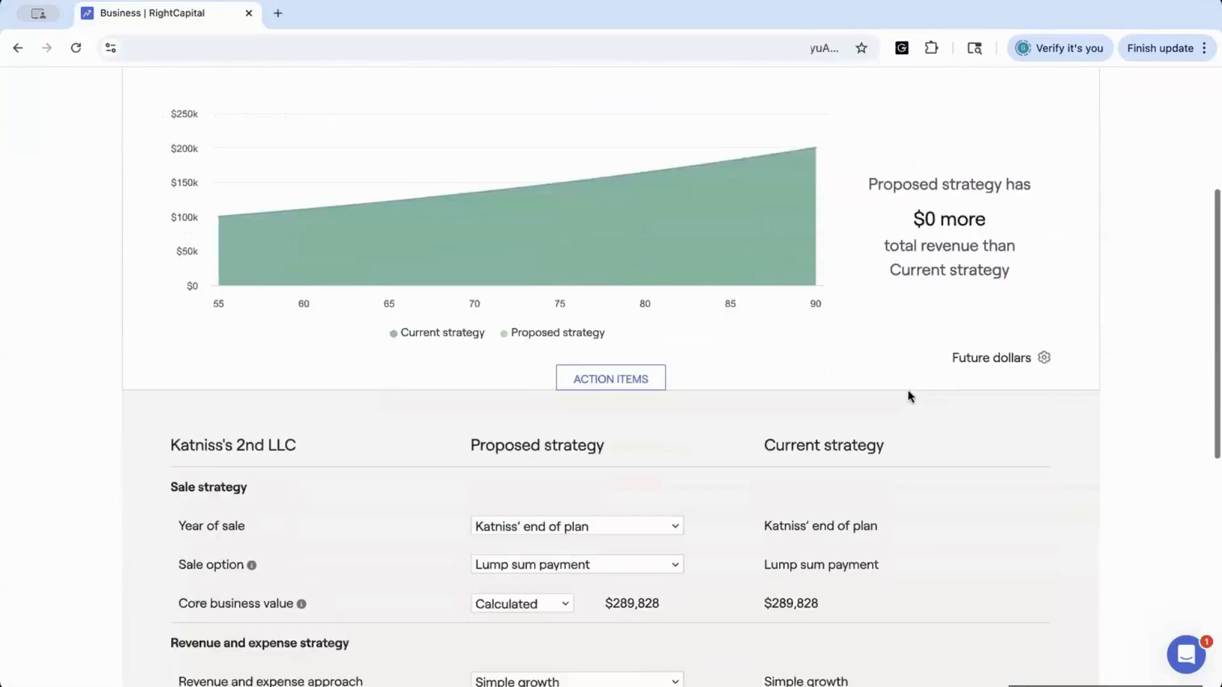
pyautogui.scroll(-3, 909, 395)
pyautogui.scroll(-3, 907, 394)
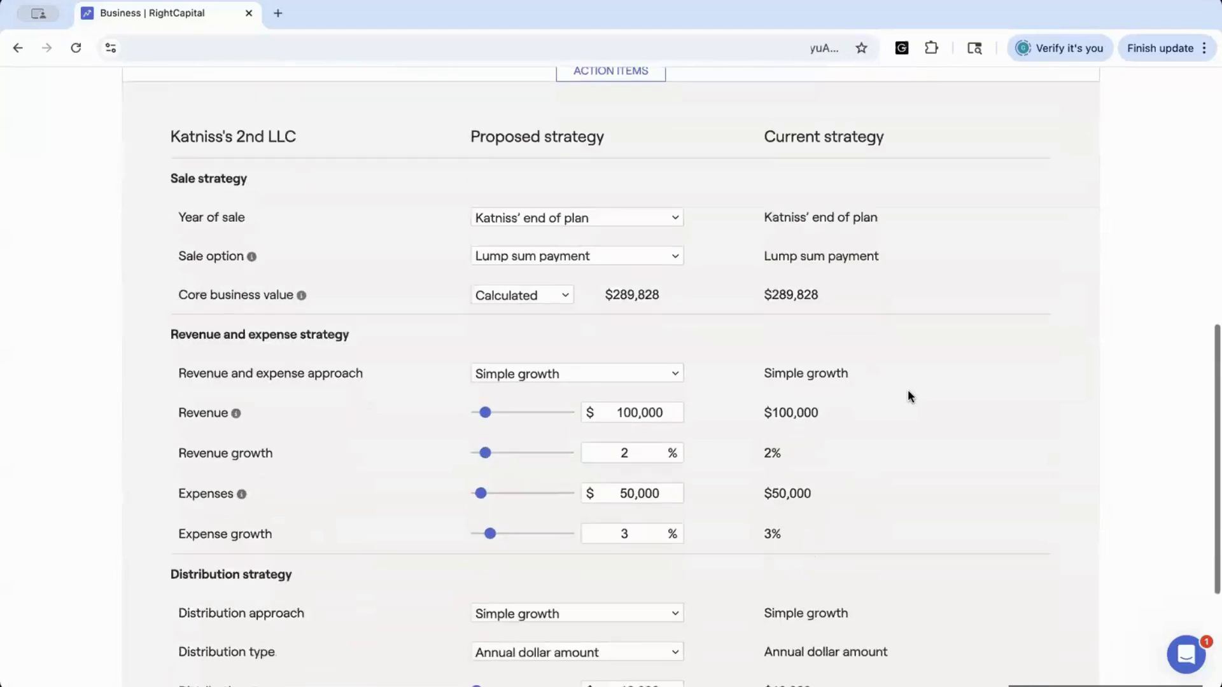
pyautogui.scroll(3, 907, 395)
pyautogui.scroll(4, 907, 395)
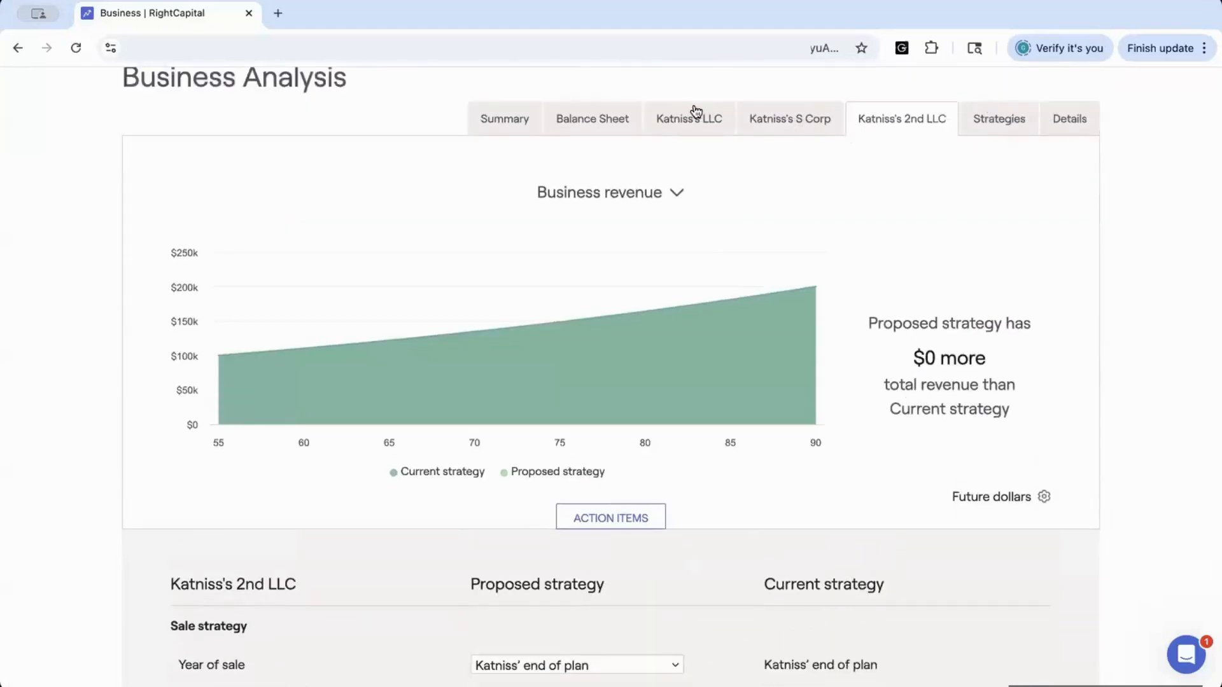
pyautogui.click(786, 116)
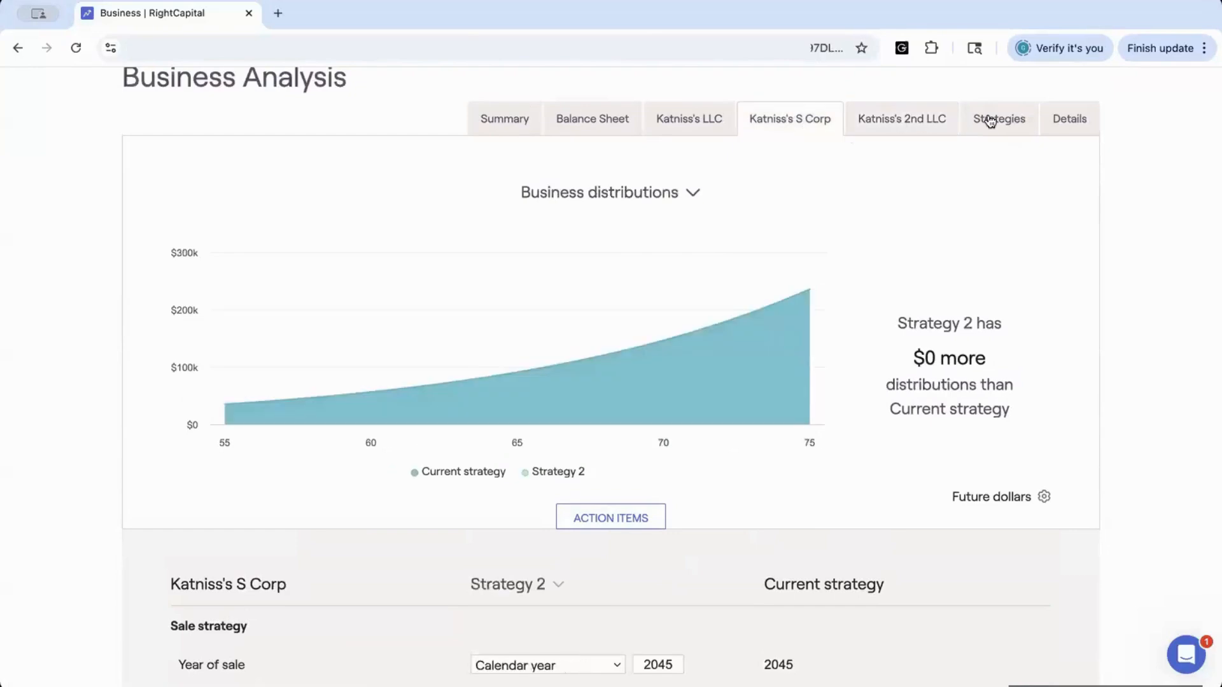
# Open the Strategies tab and switch the scenario analysis chart to Taxes
pyautogui.click(990, 121)
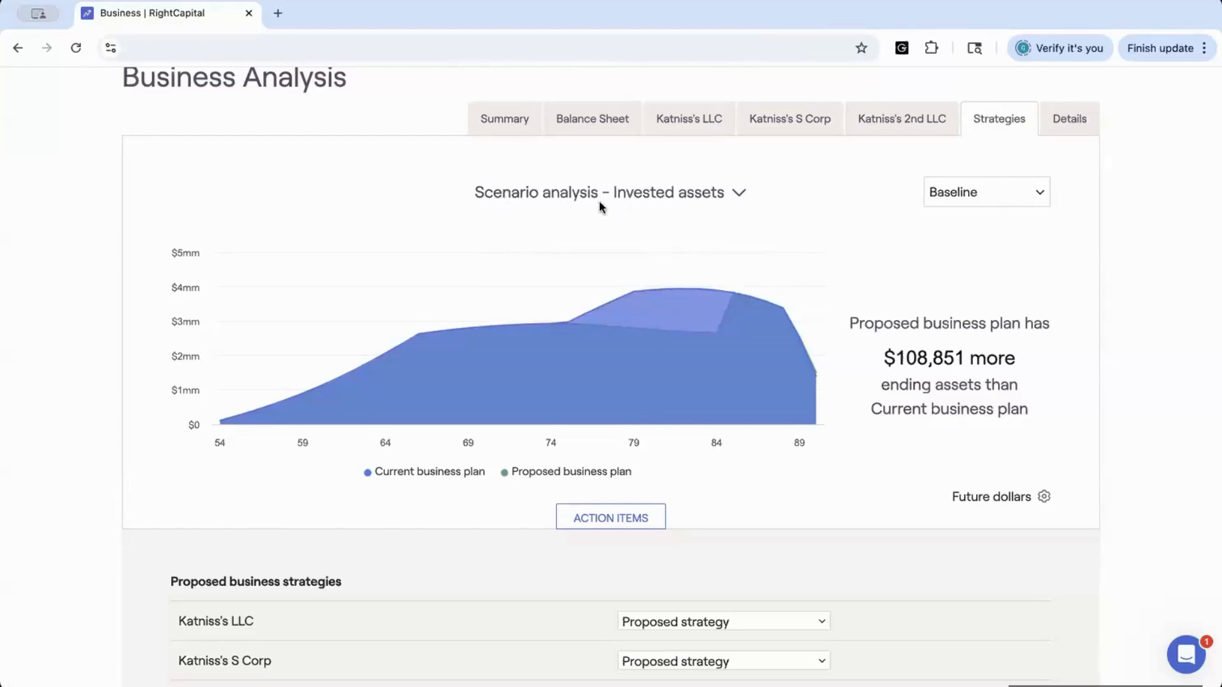
pyautogui.click(735, 192)
pyautogui.click(698, 223)
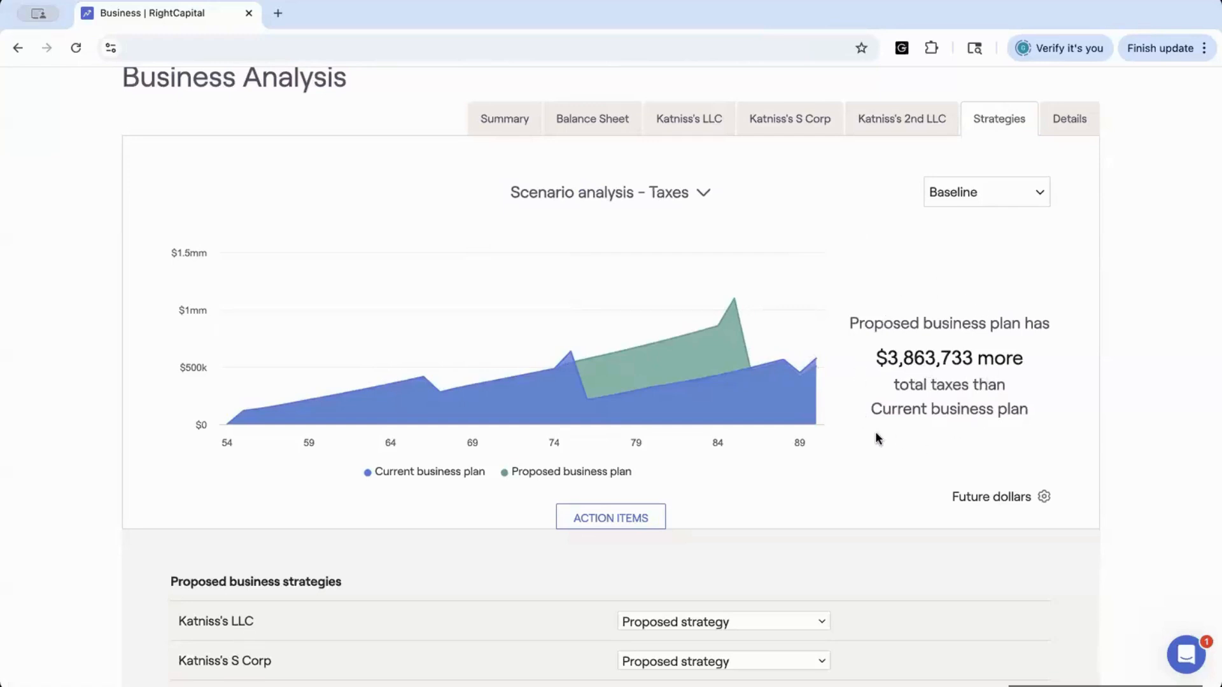
# Switch Katniss's 2nd LLC and Katniss's LLC to Current strategy and refresh the scenario analysis
pyautogui.scroll(-2, 775, 471)
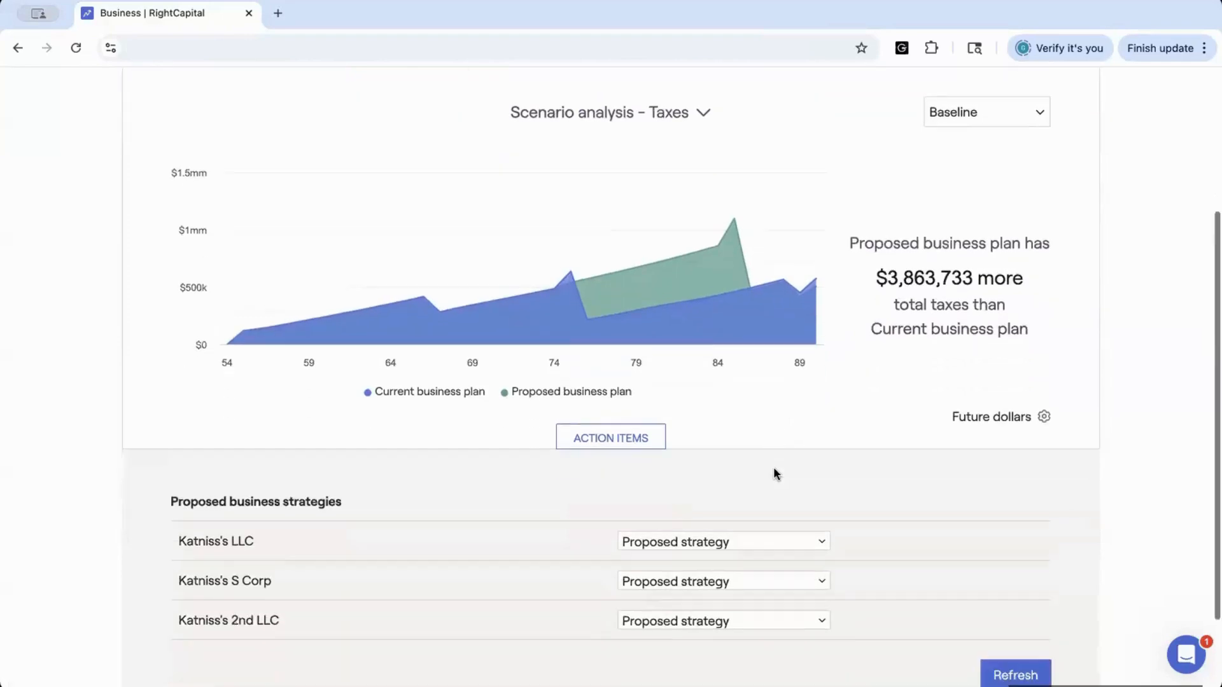
pyautogui.scroll(-1, 774, 474)
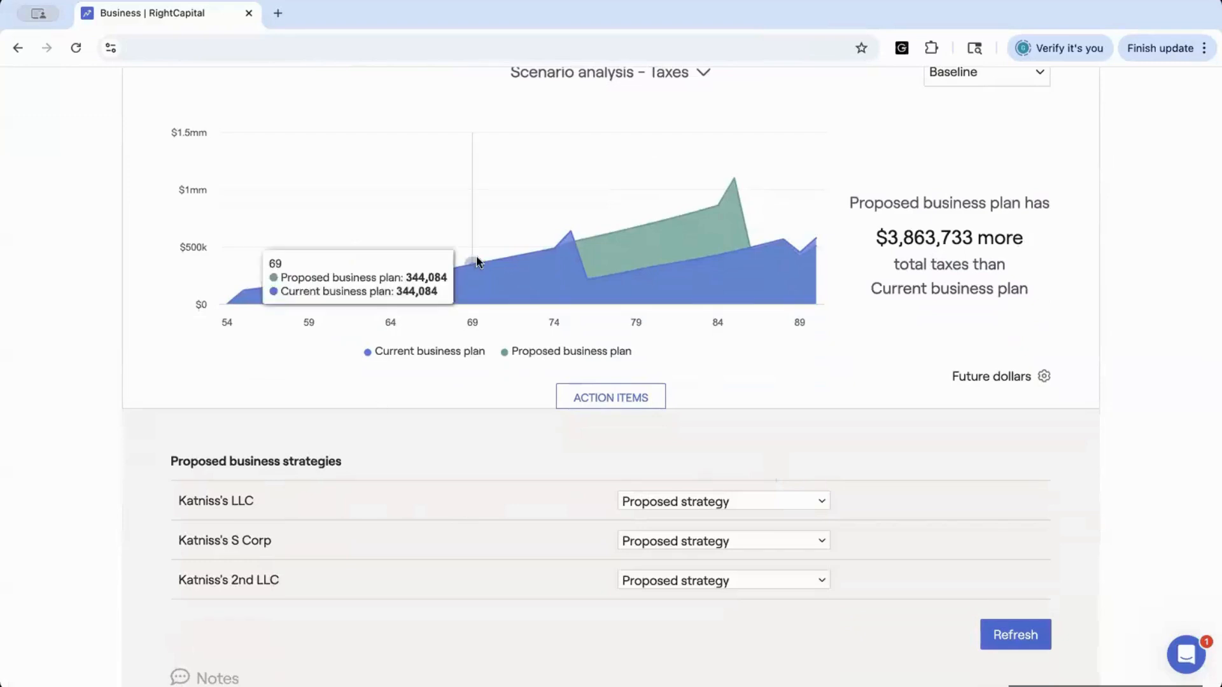
pyautogui.scroll(2, 487, 262)
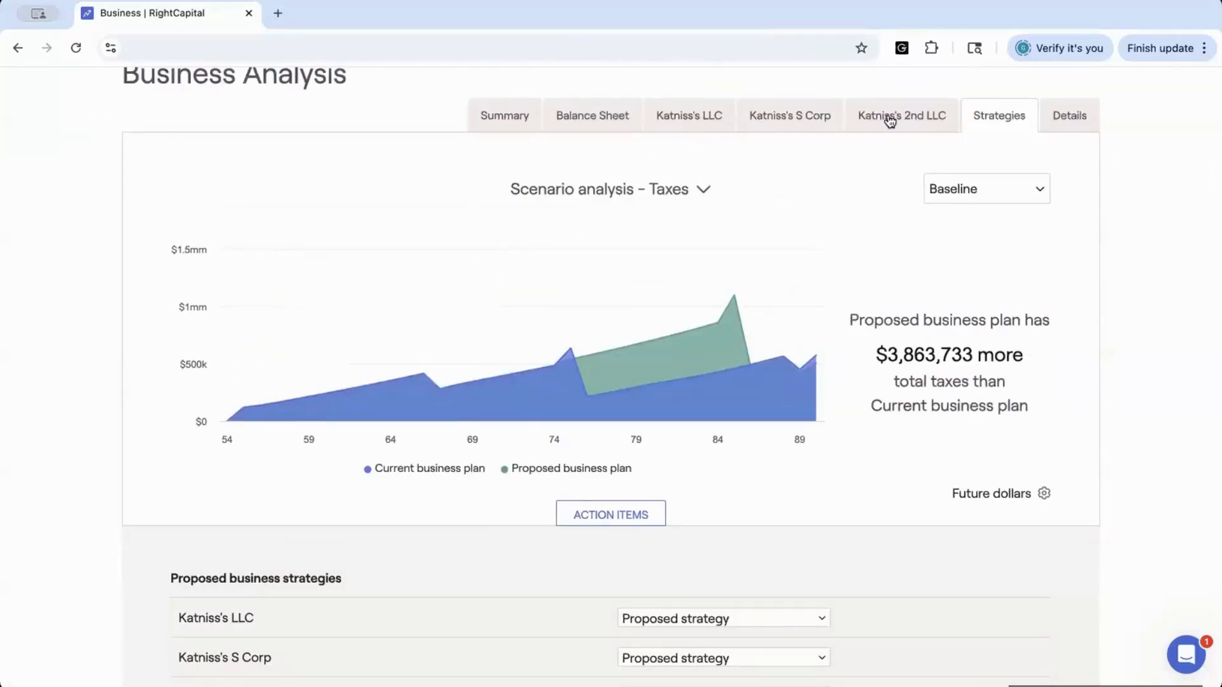
pyautogui.scroll(-1, 824, 244)
pyautogui.scroll(-1, 824, 246)
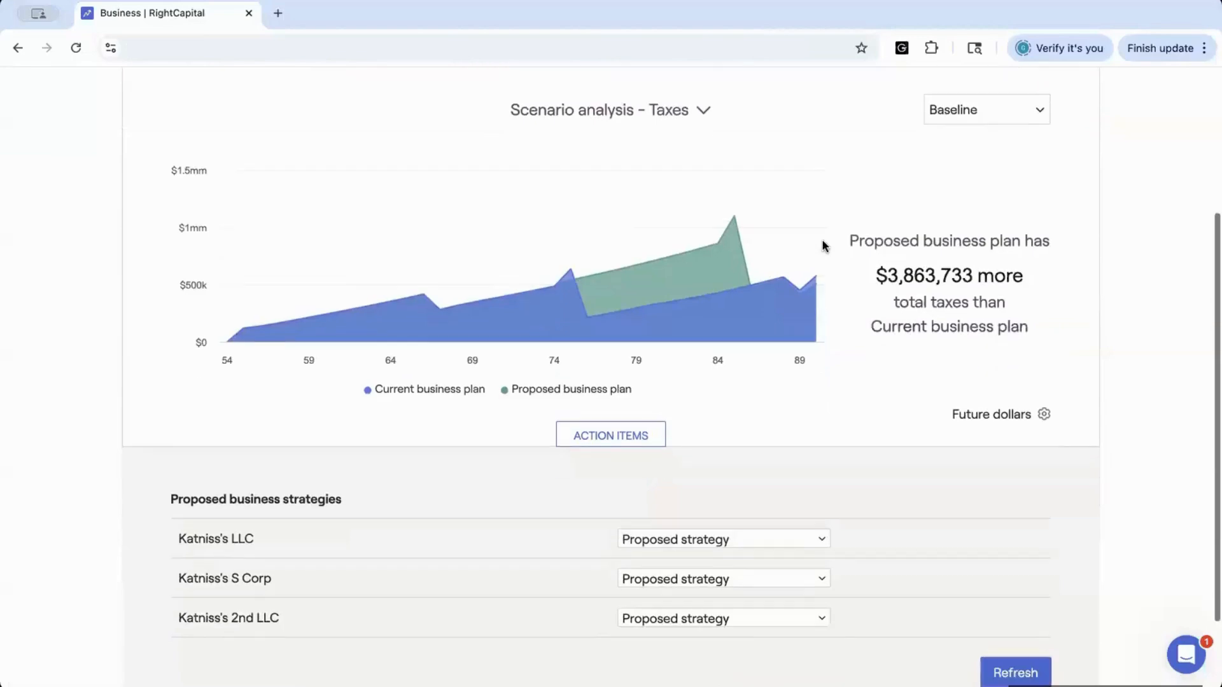
pyautogui.click(729, 620)
pyautogui.click(707, 594)
pyautogui.click(703, 538)
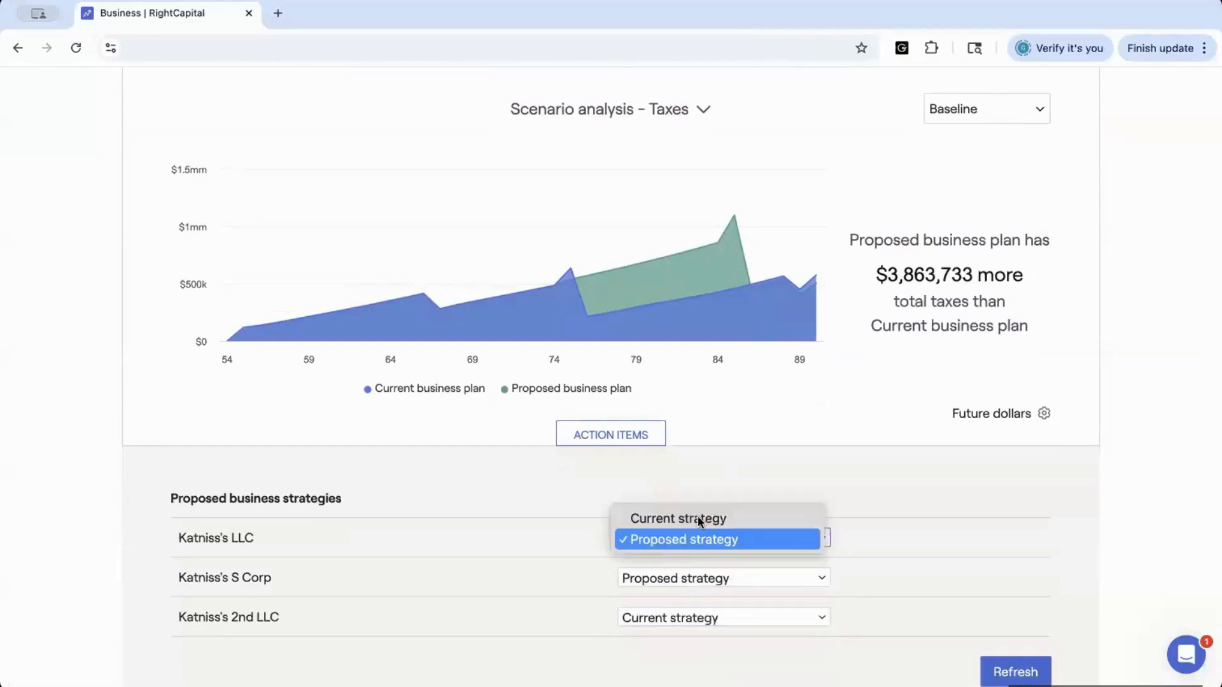
pyautogui.click(698, 519)
pyautogui.click(1011, 673)
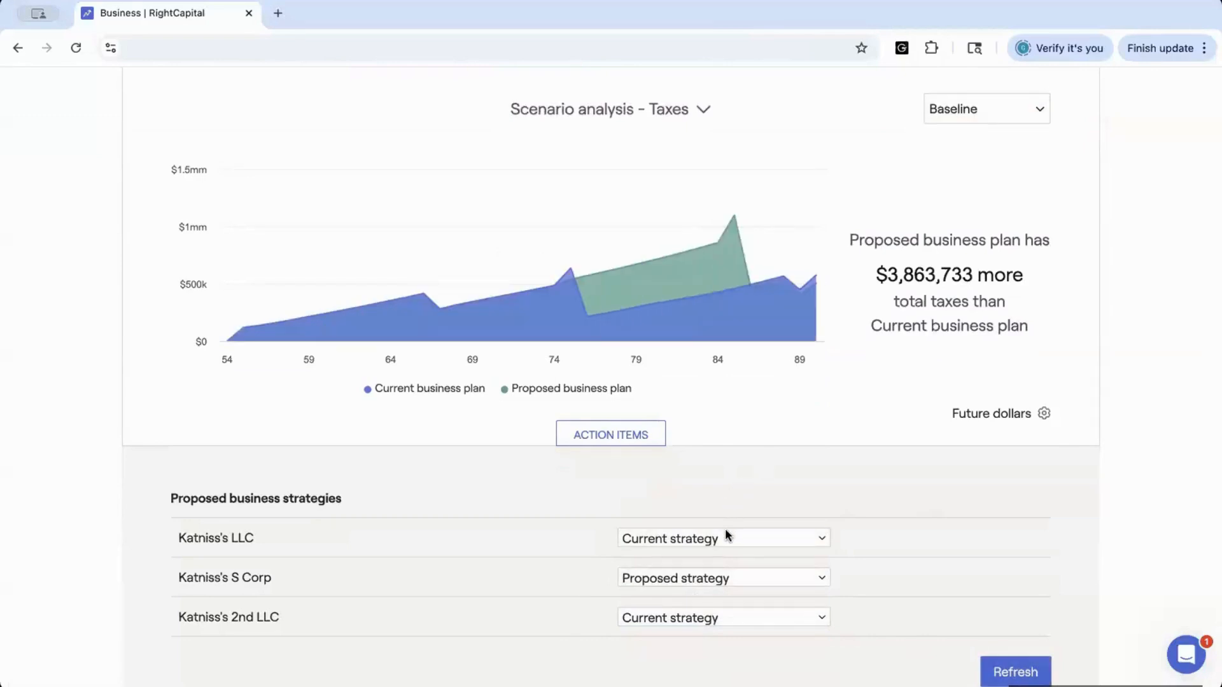
# Set Katniss's LLC and Katniss's 2nd LLC back to Proposed strategy, refreshing the analysis after each
pyautogui.click(715, 540)
pyautogui.click(715, 562)
pyautogui.click(1004, 672)
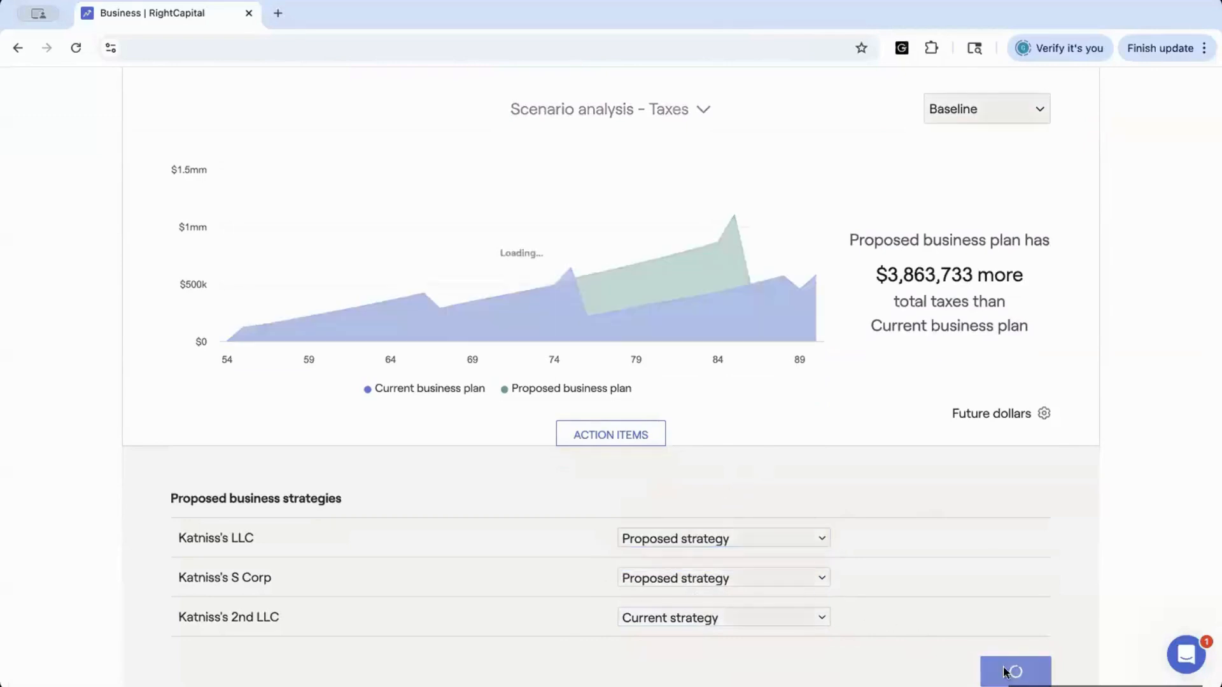
pyautogui.click(673, 614)
pyautogui.click(674, 638)
pyautogui.click(996, 671)
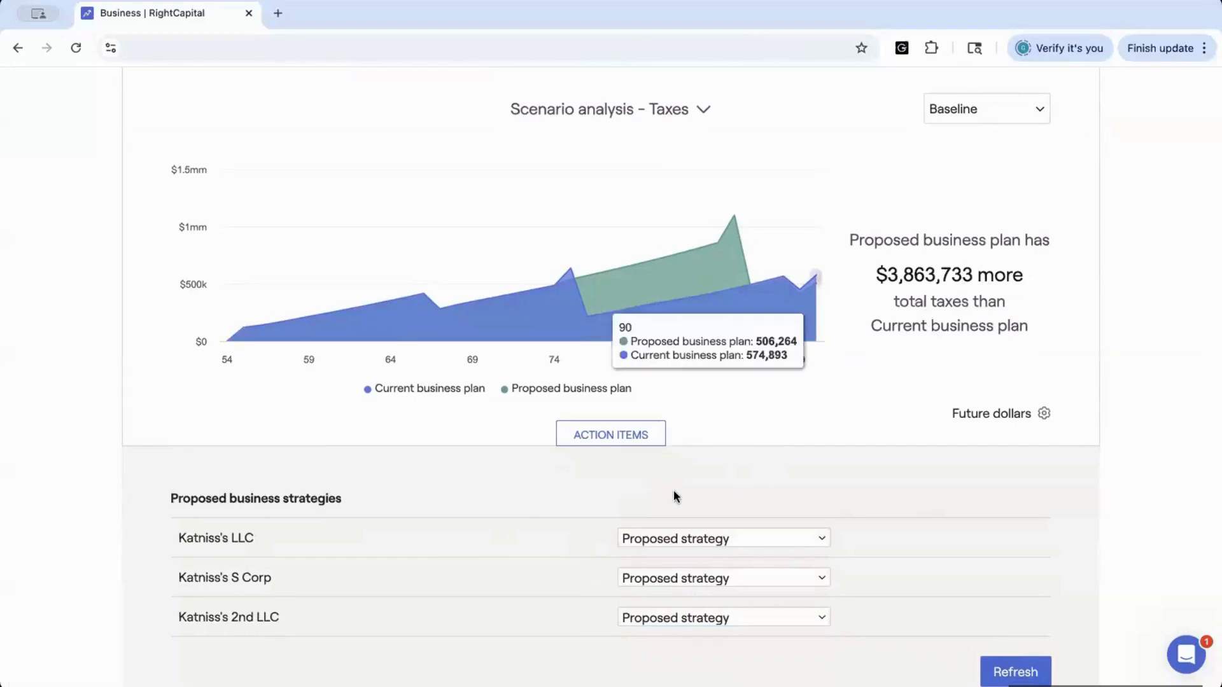
# Switch the scenario analysis chart to Invested assets
pyautogui.scroll(2, 568, 437)
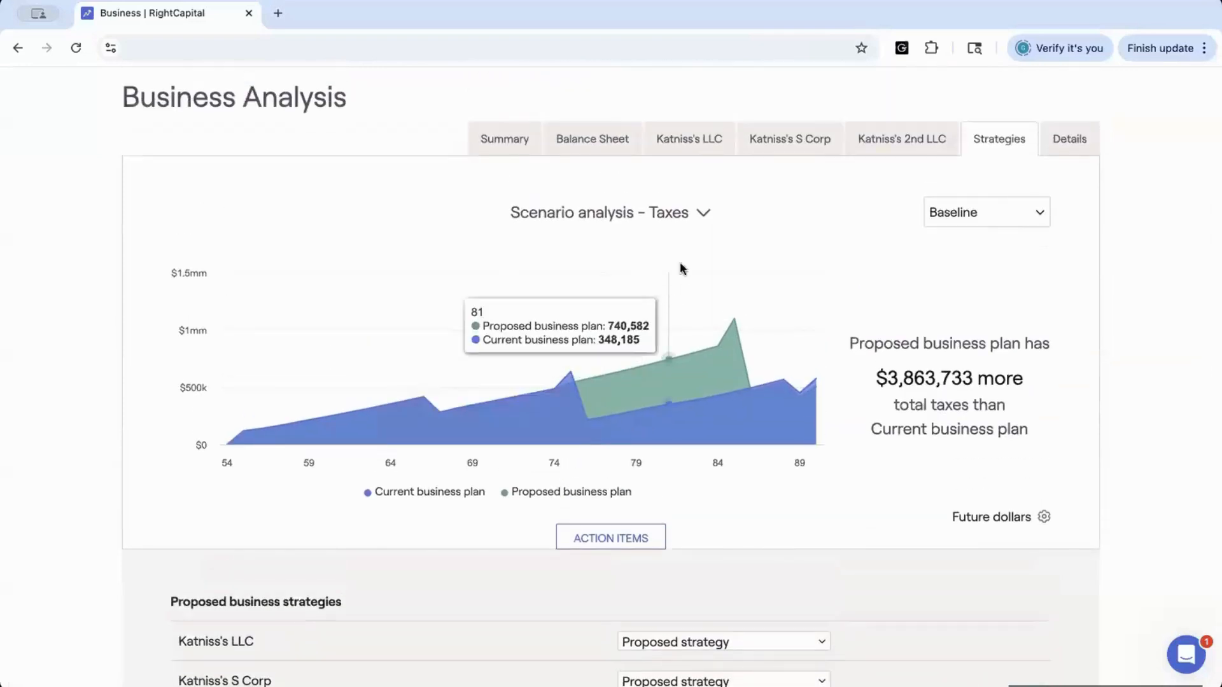
pyautogui.click(704, 213)
pyautogui.click(696, 191)
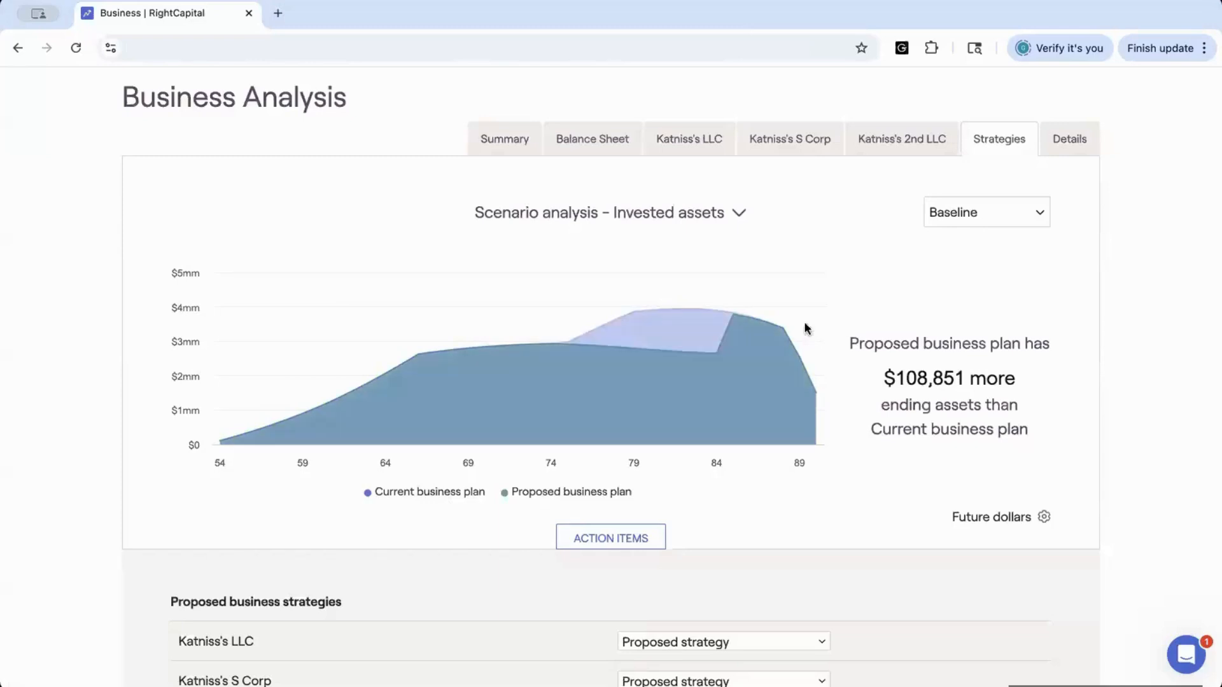
# Open the Details tab and filter the table to Katniss's S Corp
pyautogui.click(1067, 145)
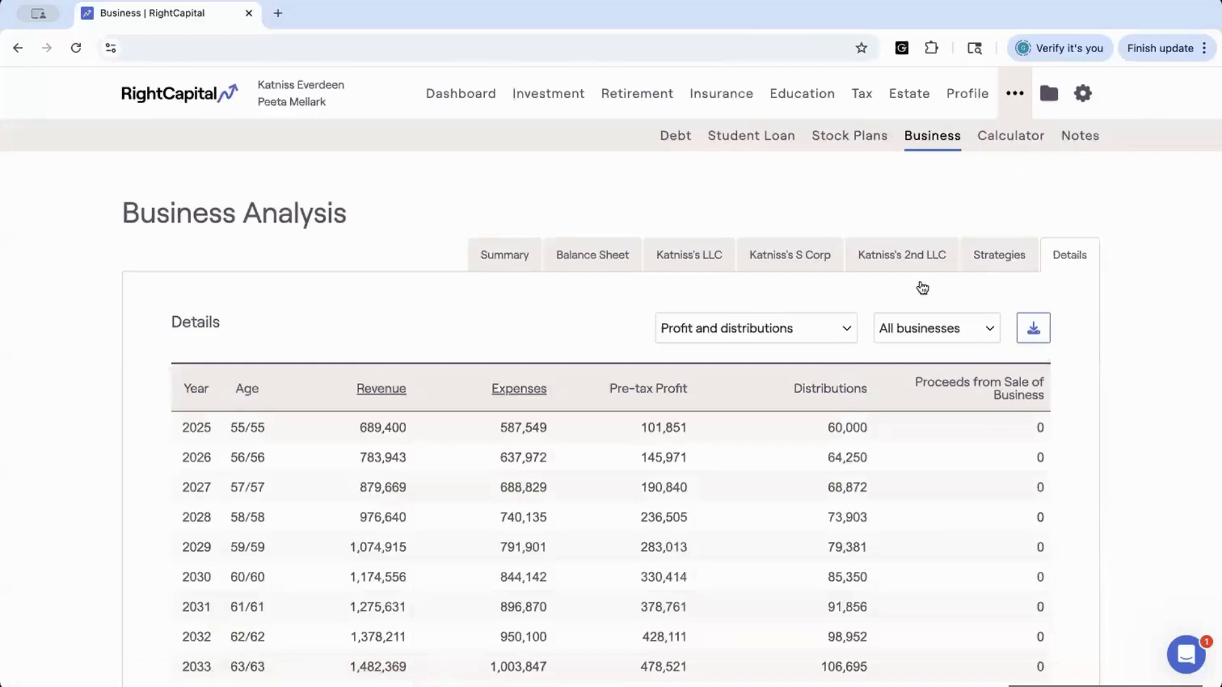
pyautogui.scroll(-2, 904, 267)
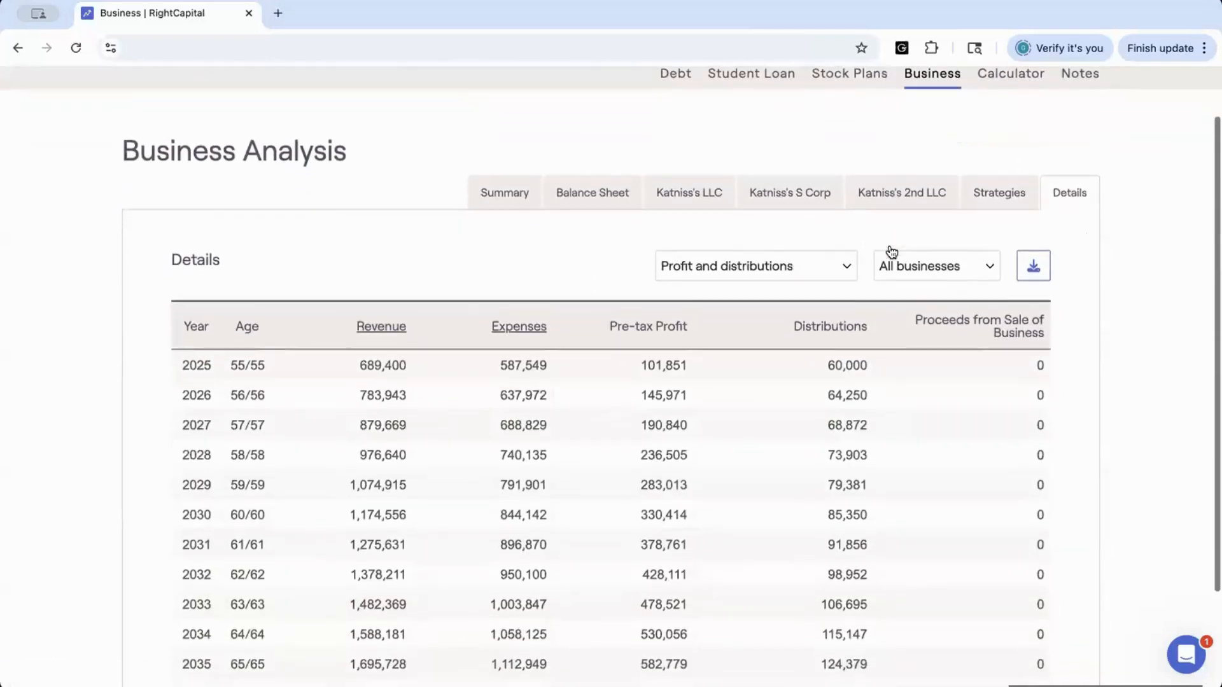
pyautogui.scroll(-2, 891, 250)
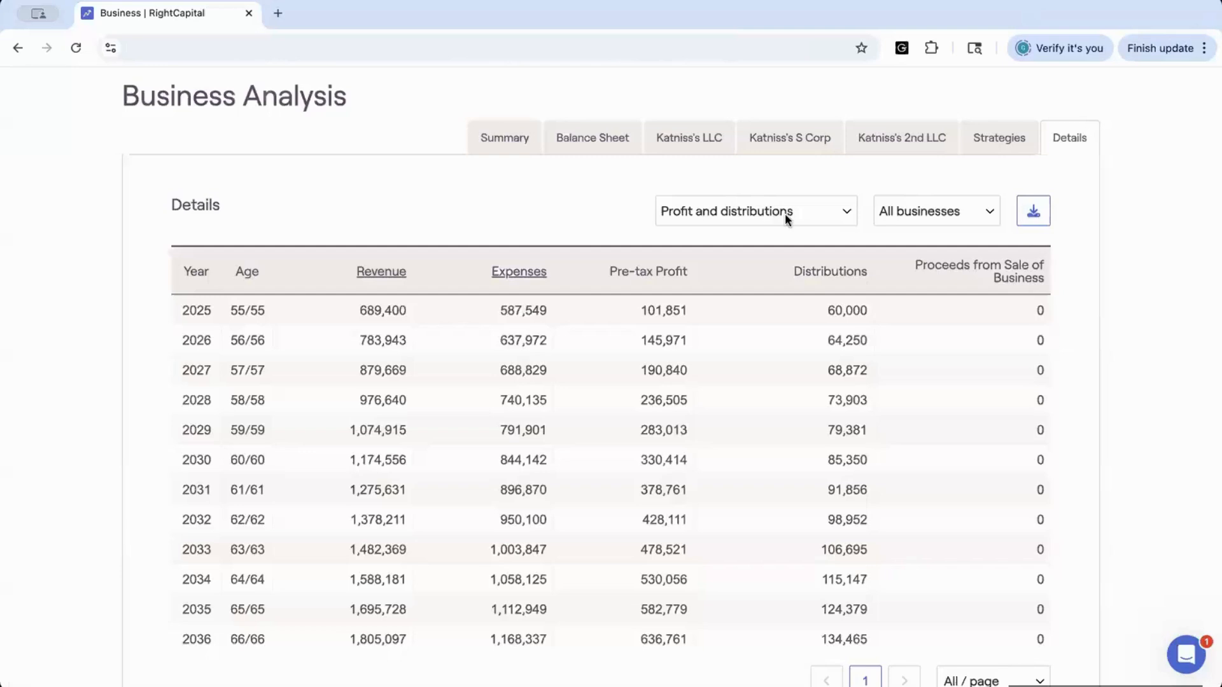
pyautogui.click(990, 214)
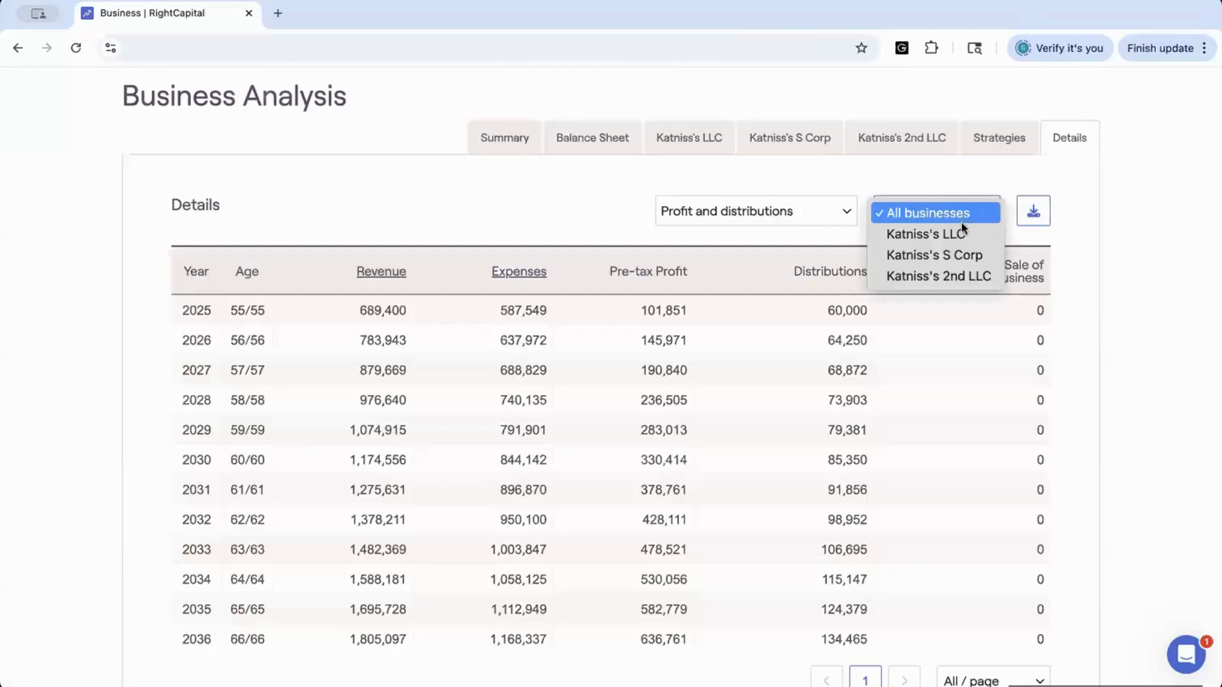
pyautogui.click(947, 258)
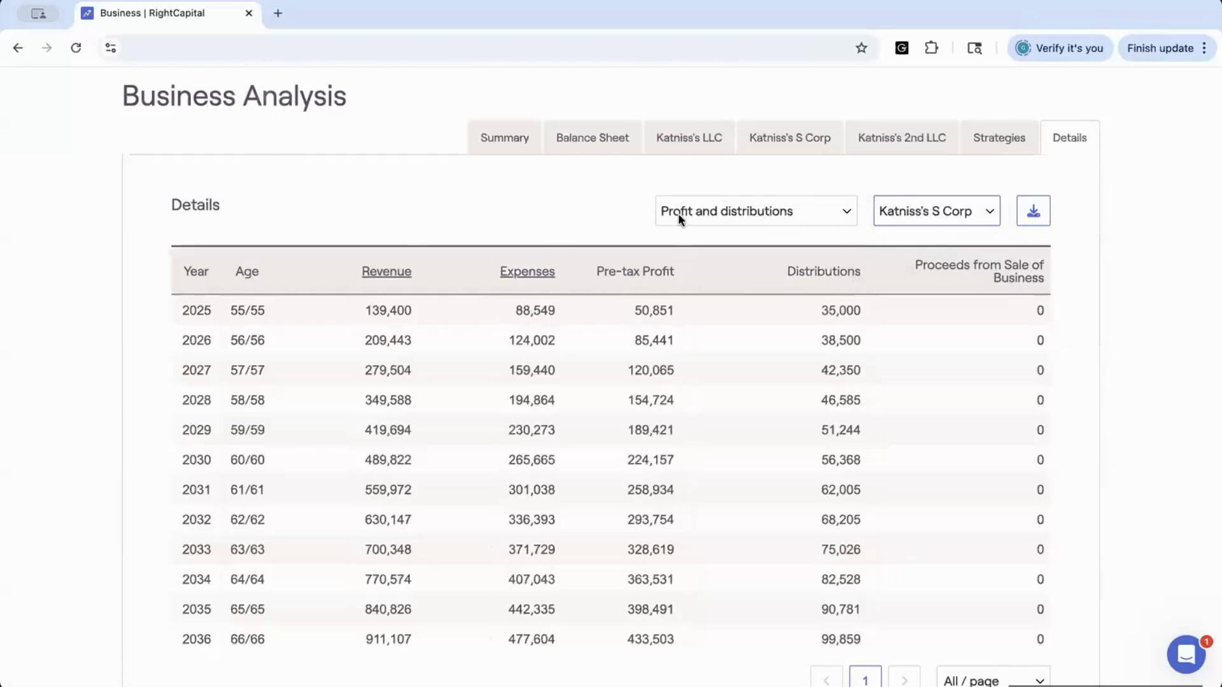
# Scroll through the S Corp's profit and distributions table across all projection years
pyautogui.click(854, 211)
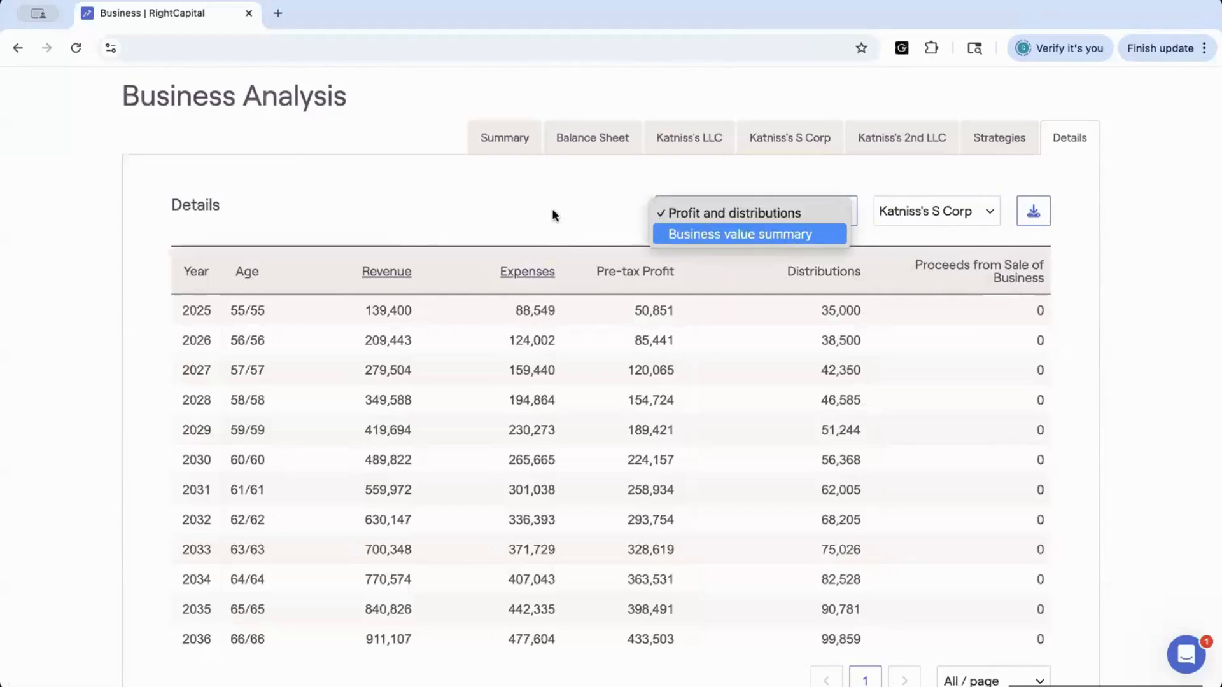
pyautogui.click(523, 203)
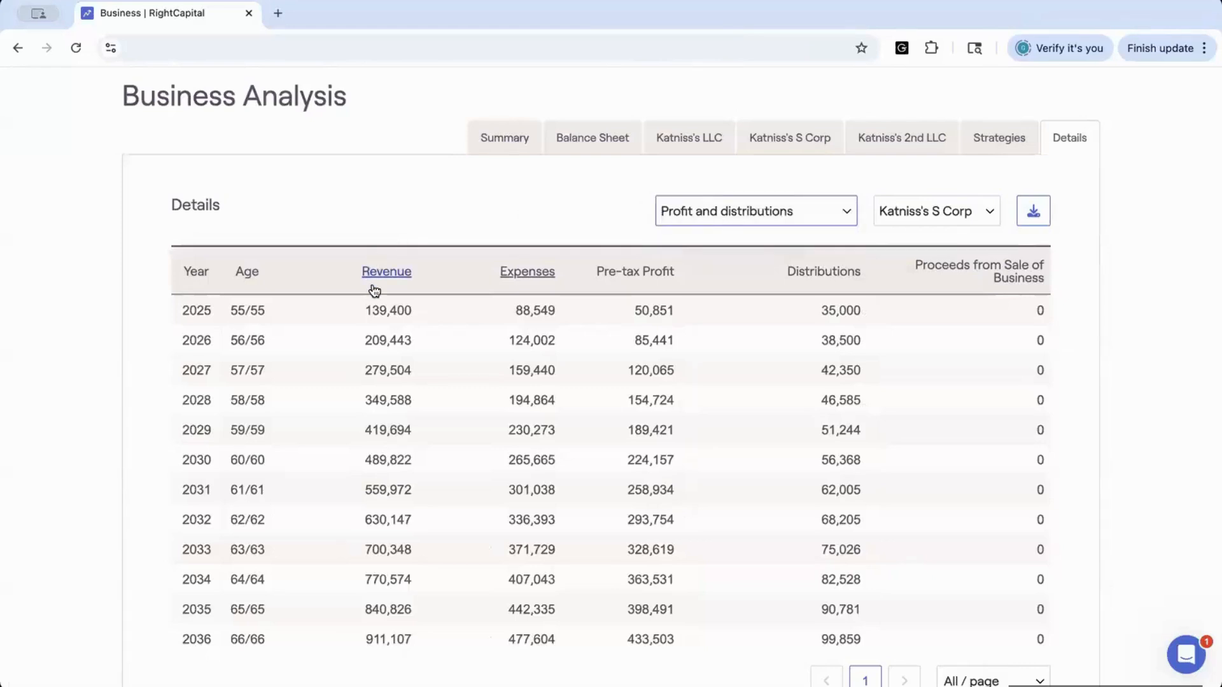
pyautogui.scroll(-1, 374, 291)
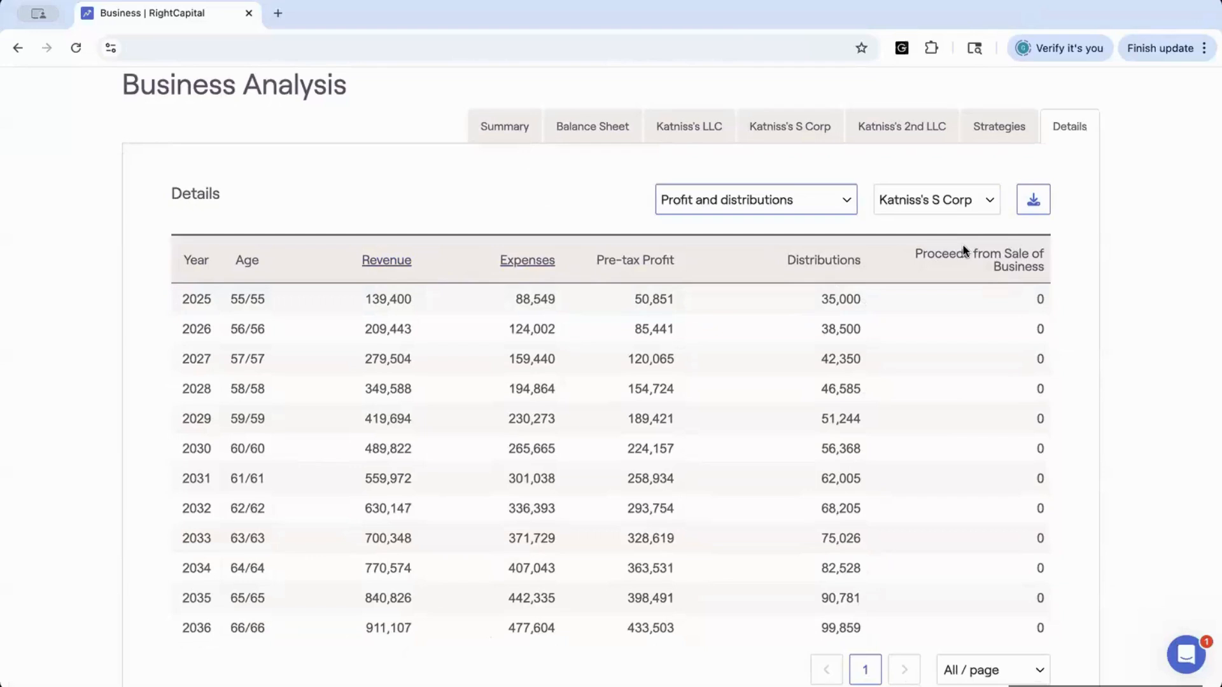
pyautogui.scroll(-5, 937, 461)
pyautogui.scroll(-8, 936, 461)
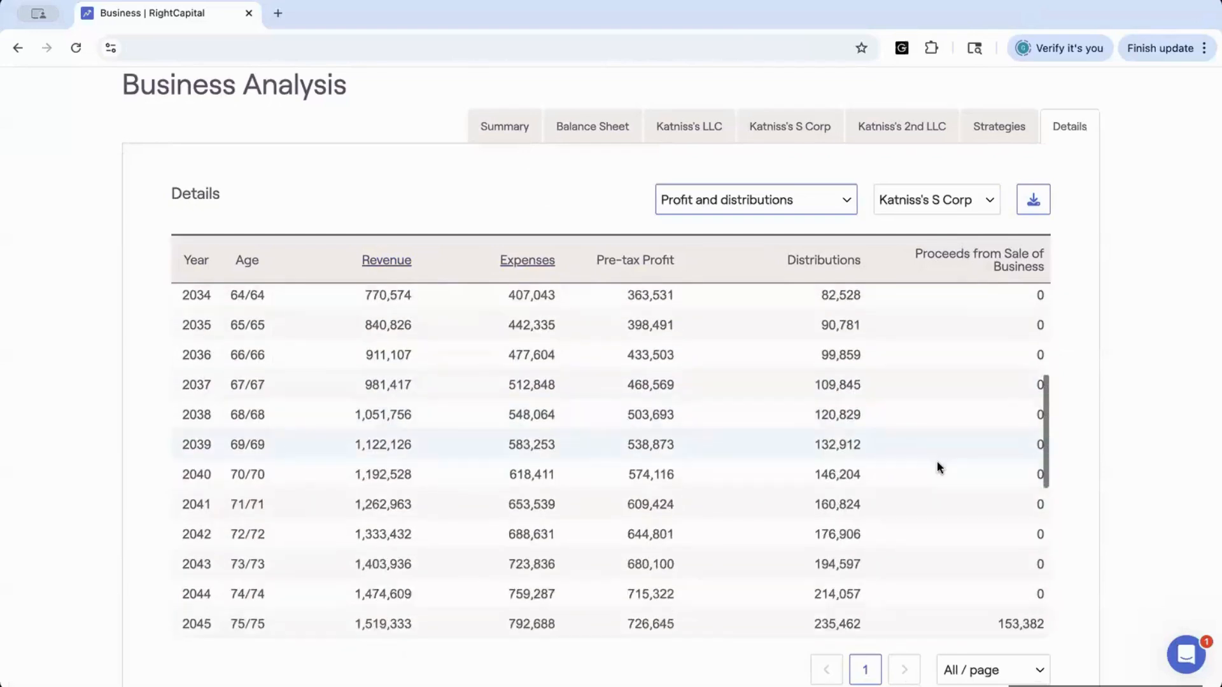
pyautogui.scroll(-1, 937, 463)
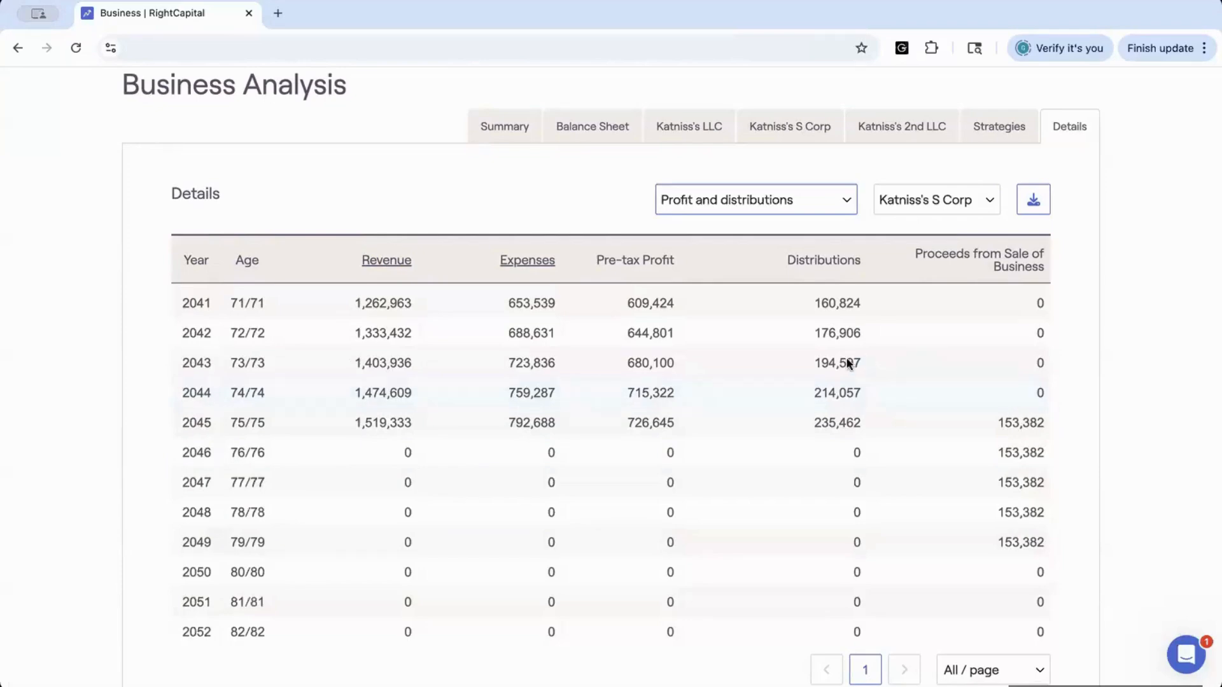
pyautogui.scroll(3, 848, 364)
pyautogui.scroll(1, 848, 364)
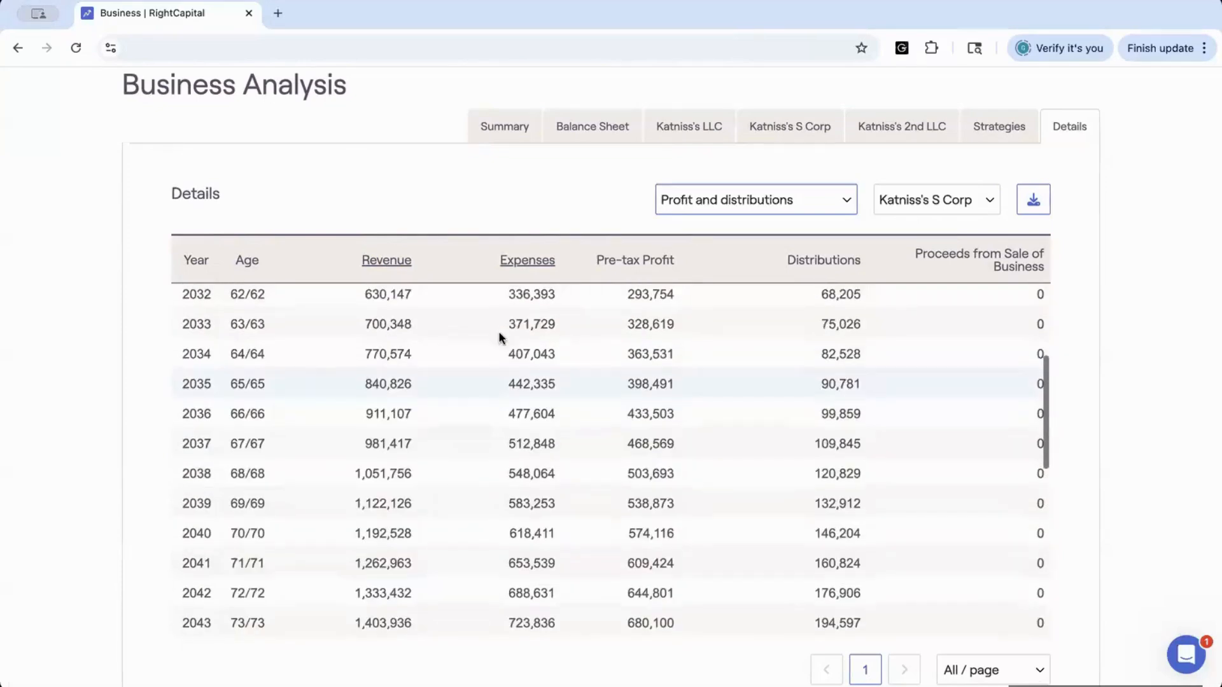
# Drill into the S Corp's Revenue and Other Income breakdowns and return to the main Details table
pyautogui.click(386, 261)
pyautogui.scroll(1, 376, 353)
pyautogui.scroll(2, 374, 350)
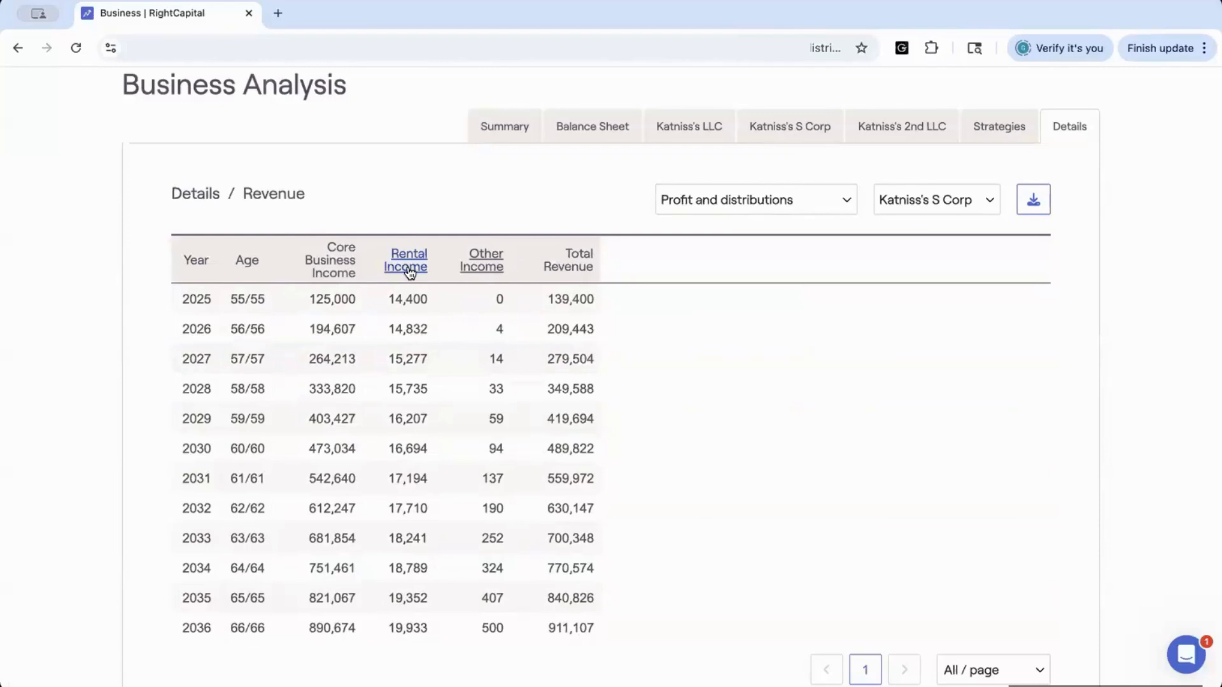
pyautogui.click(487, 273)
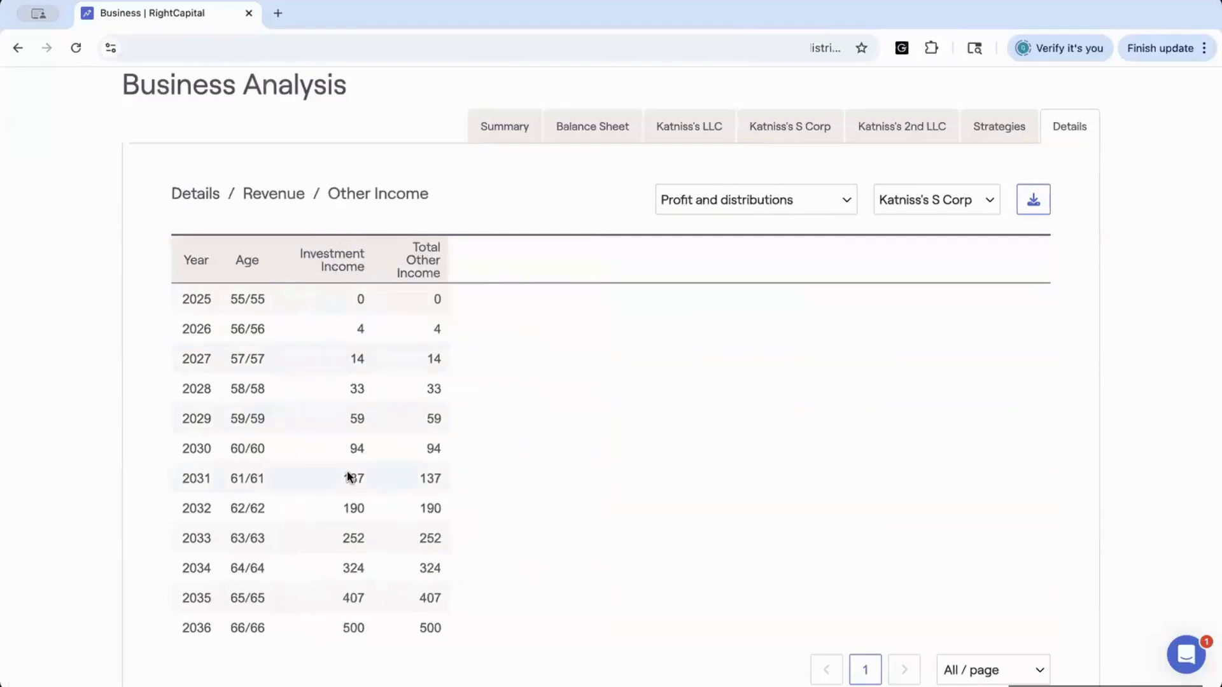
pyautogui.click(274, 194)
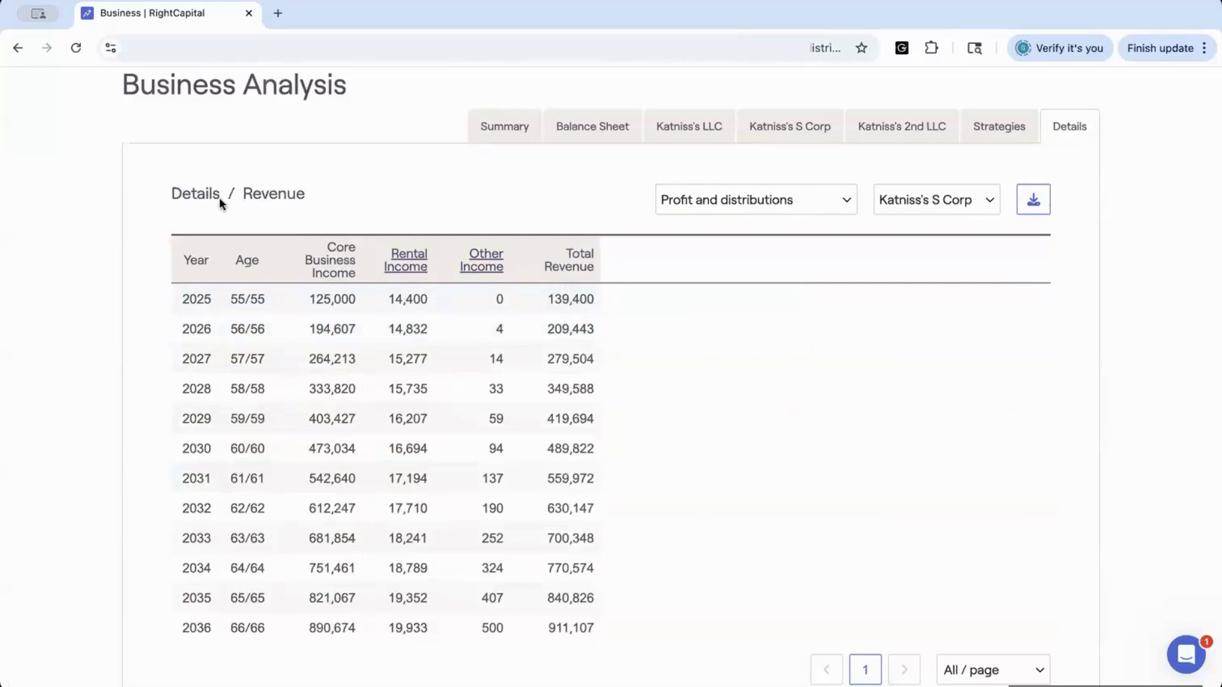
pyautogui.click(194, 199)
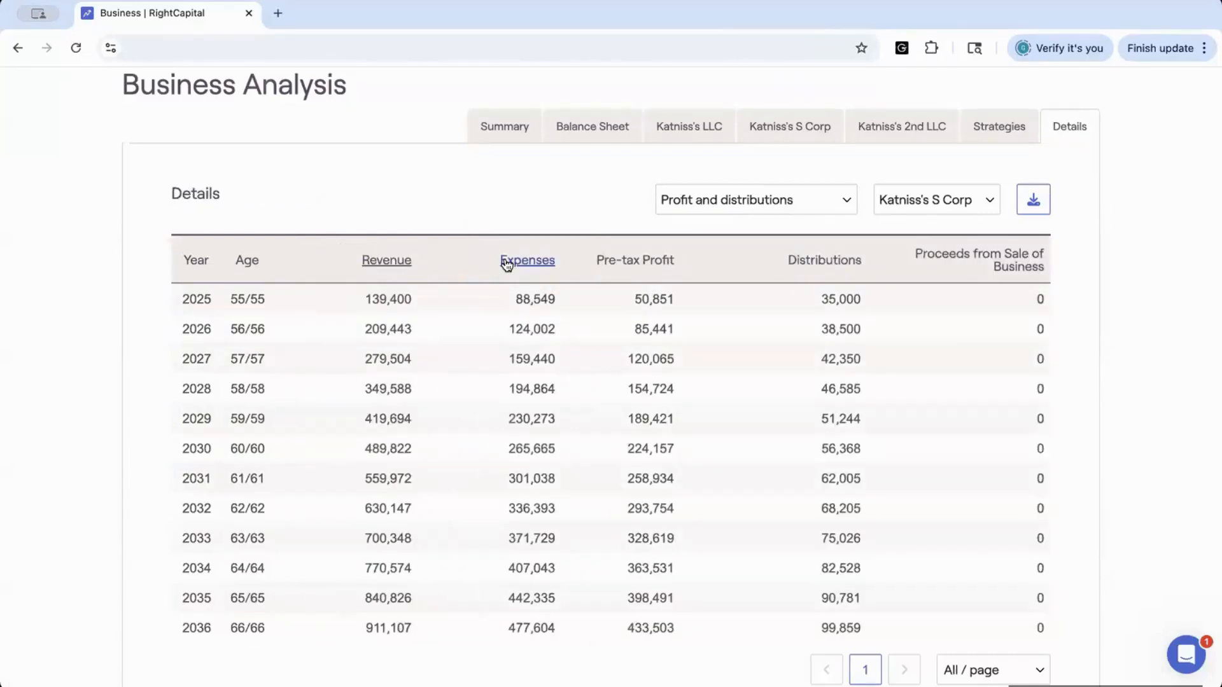
# Drill into the S Corp's Expenses, Real Estate and Interest on Debt breakdowns and return to Details
pyautogui.click(522, 262)
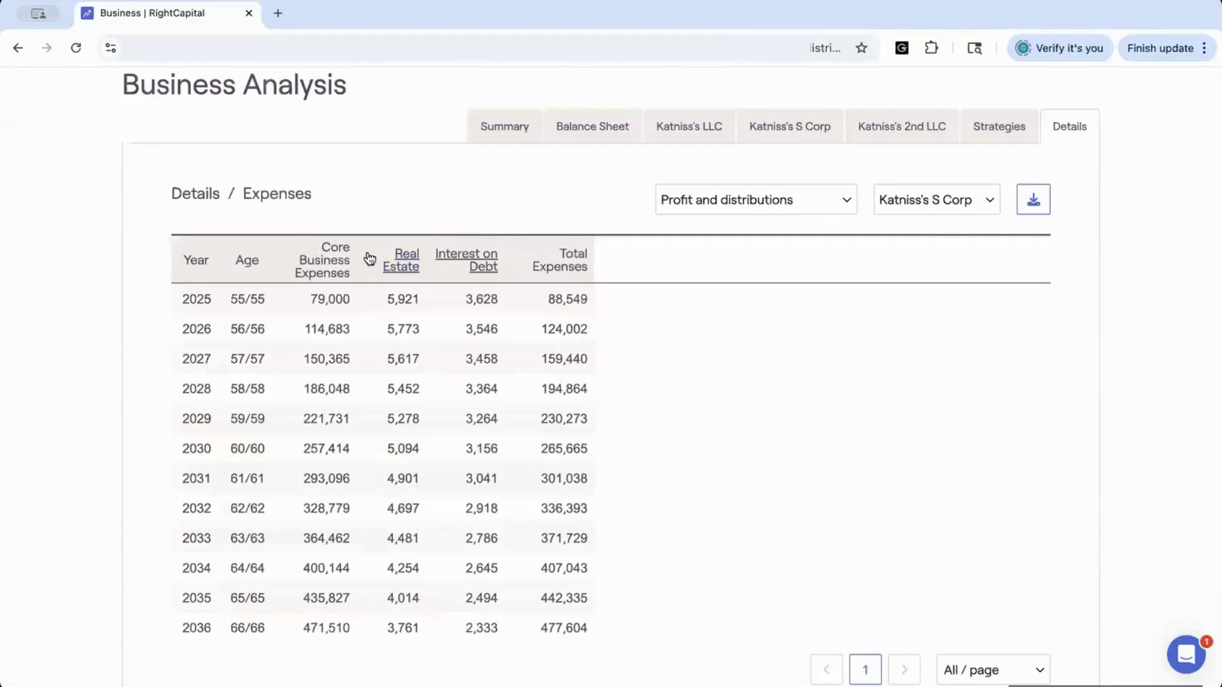
pyautogui.click(403, 267)
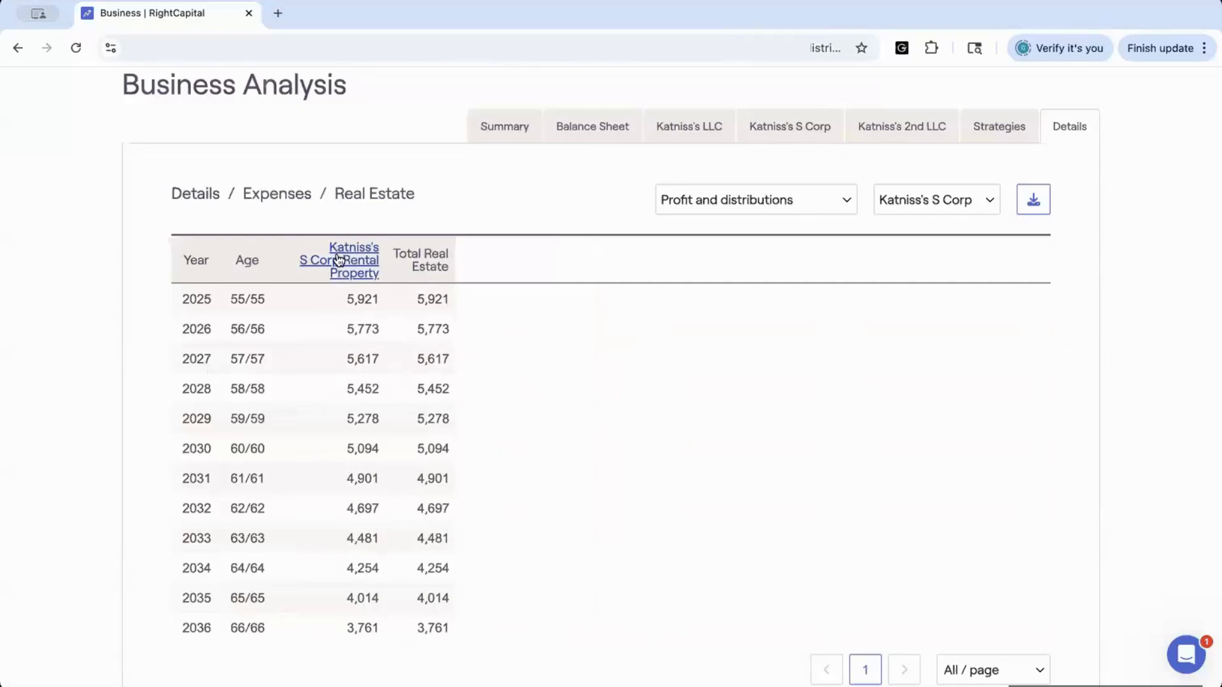
pyautogui.click(270, 200)
pyautogui.click(469, 259)
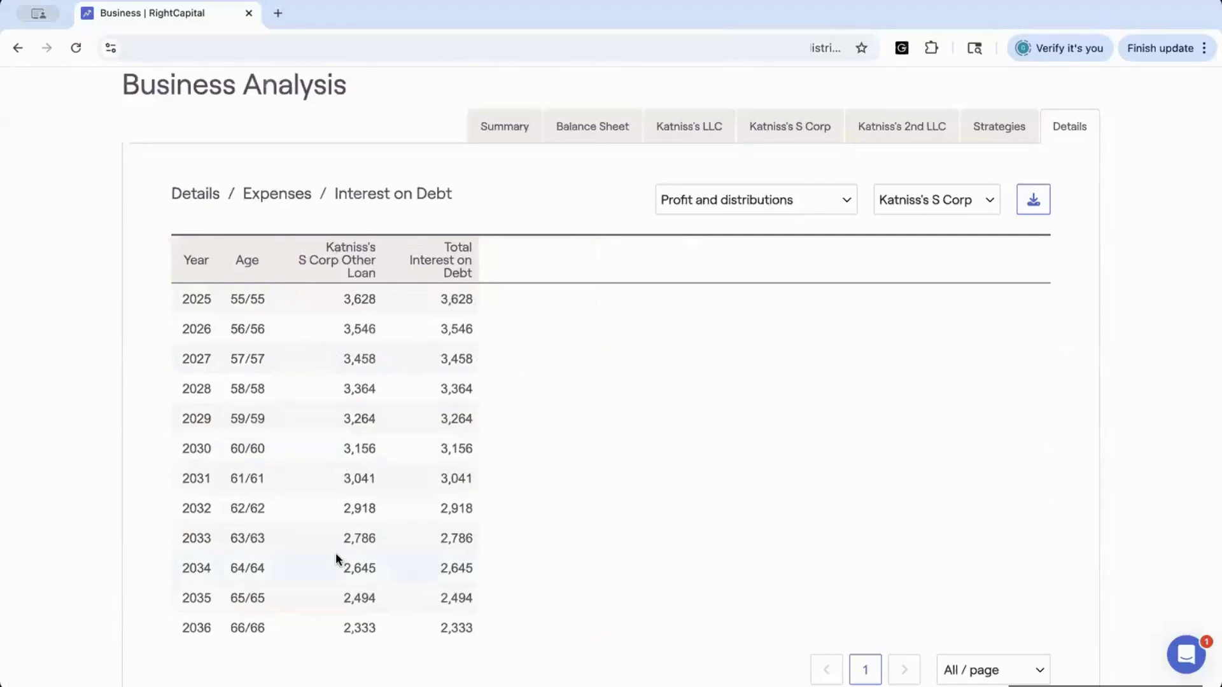
pyautogui.click(274, 199)
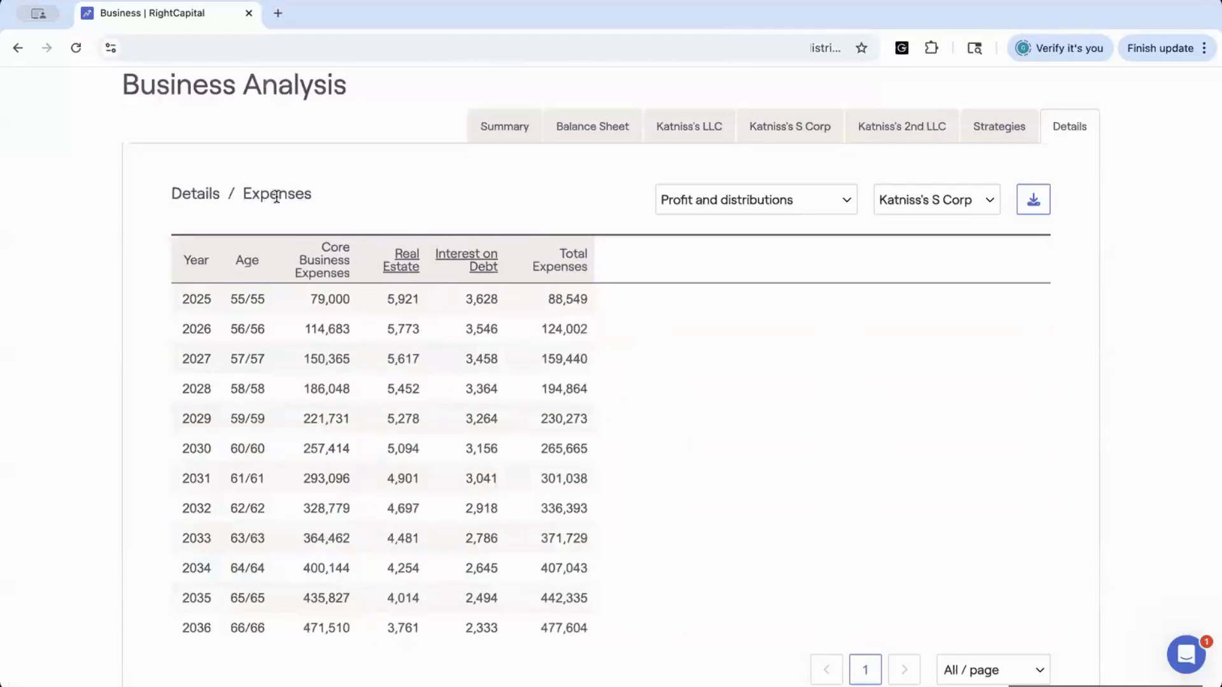
pyautogui.click(211, 194)
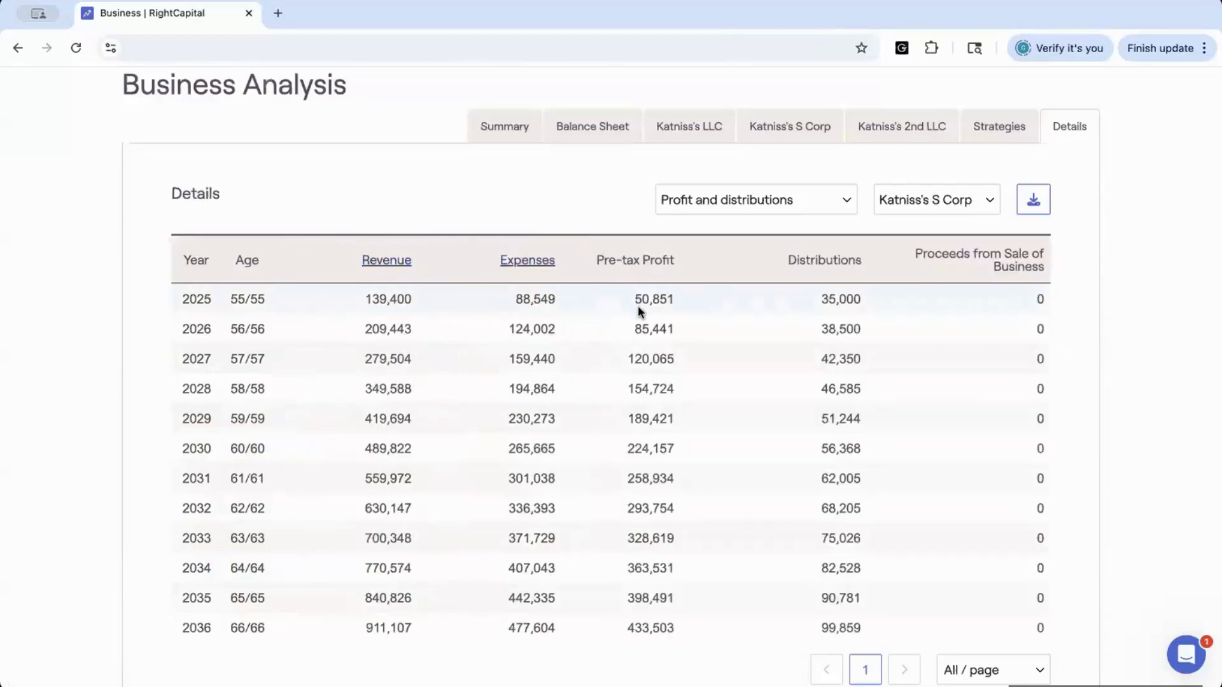
# Switch the details to Business value summary and drill into its Investments and Real Estate breakdowns
pyautogui.click(841, 201)
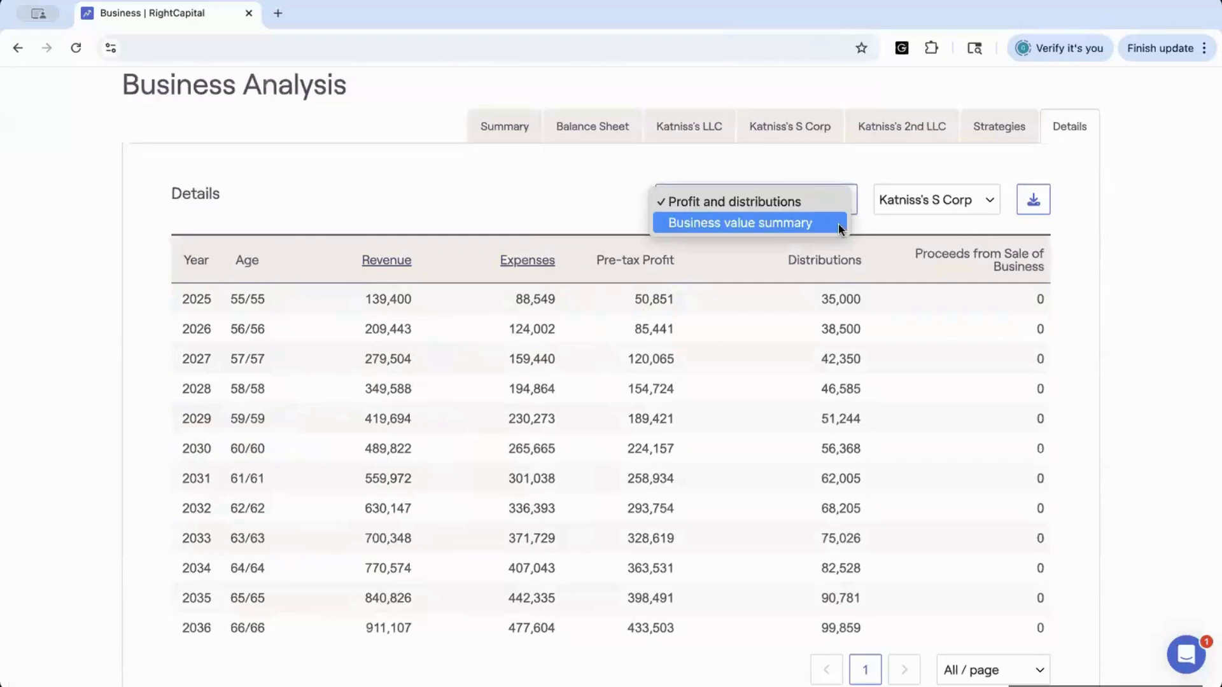
pyautogui.click(838, 224)
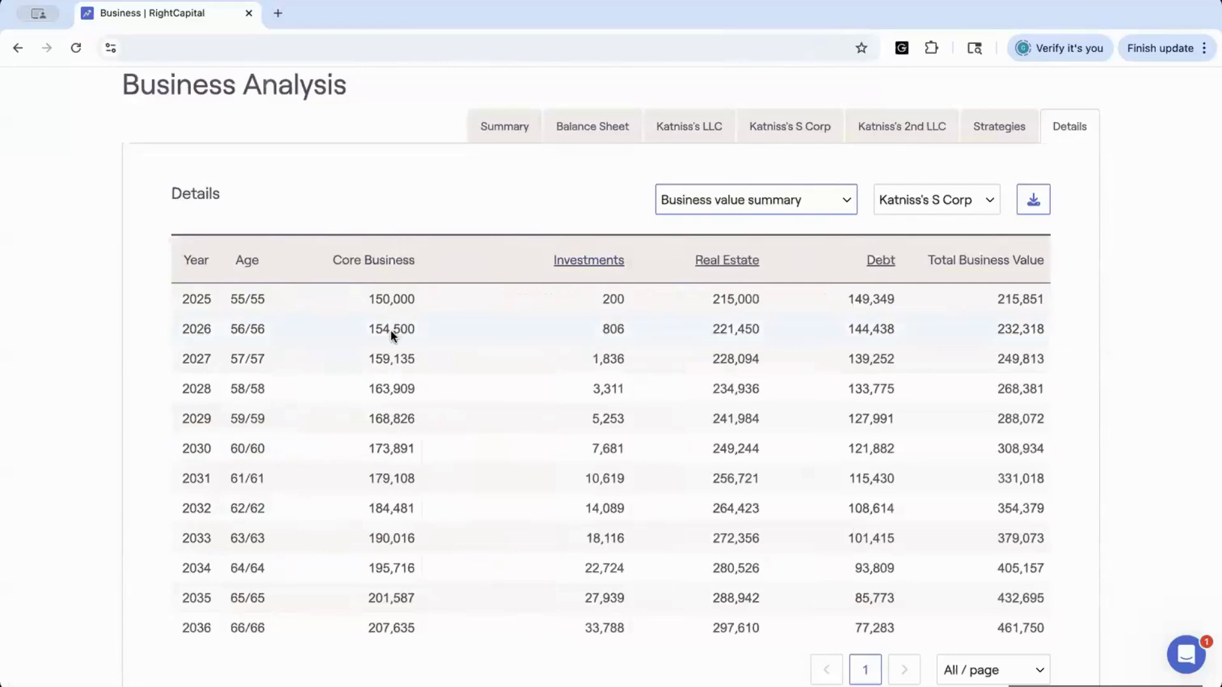
pyautogui.click(583, 262)
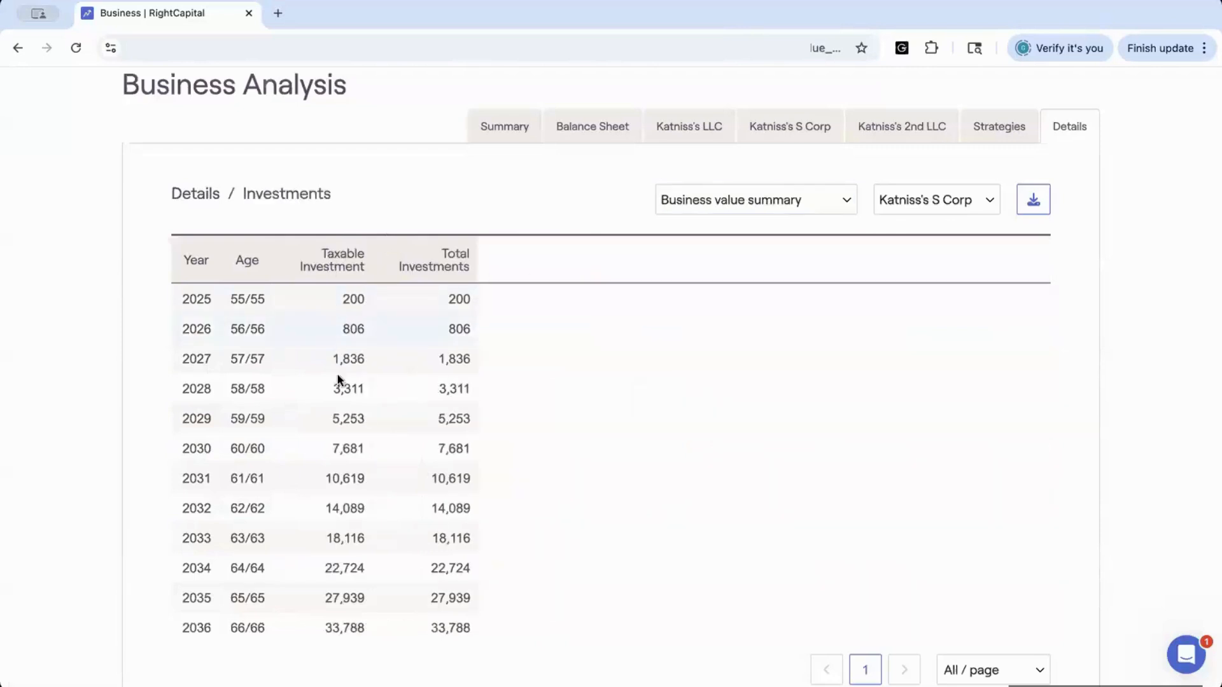
pyautogui.click(198, 192)
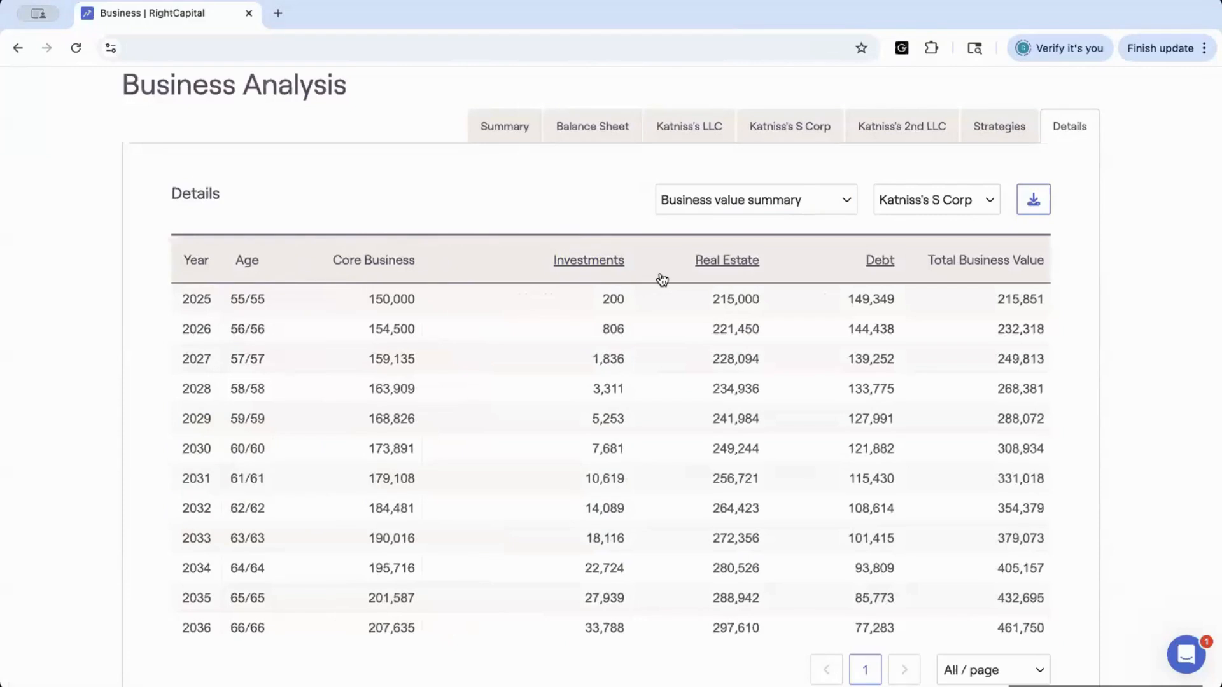
pyautogui.click(724, 262)
pyautogui.scroll(-5, 332, 486)
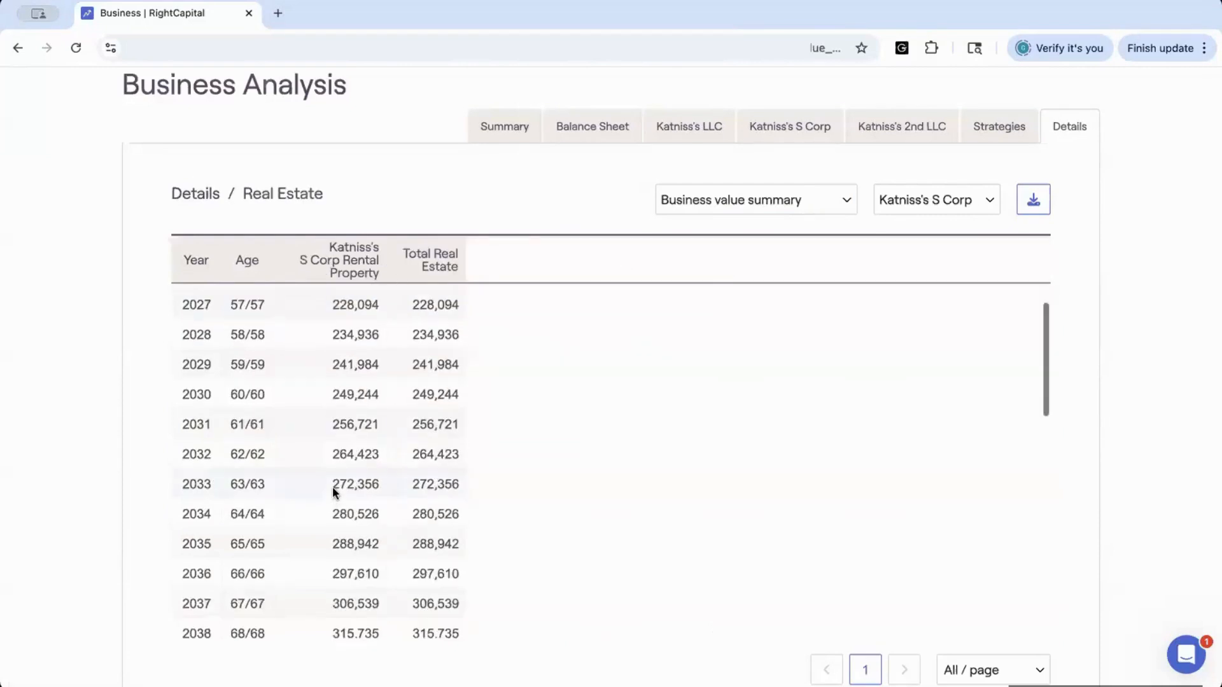
# Return to the main Details table, drill into the S Corp's Debt breakdown, and go back to Details
pyautogui.click(192, 195)
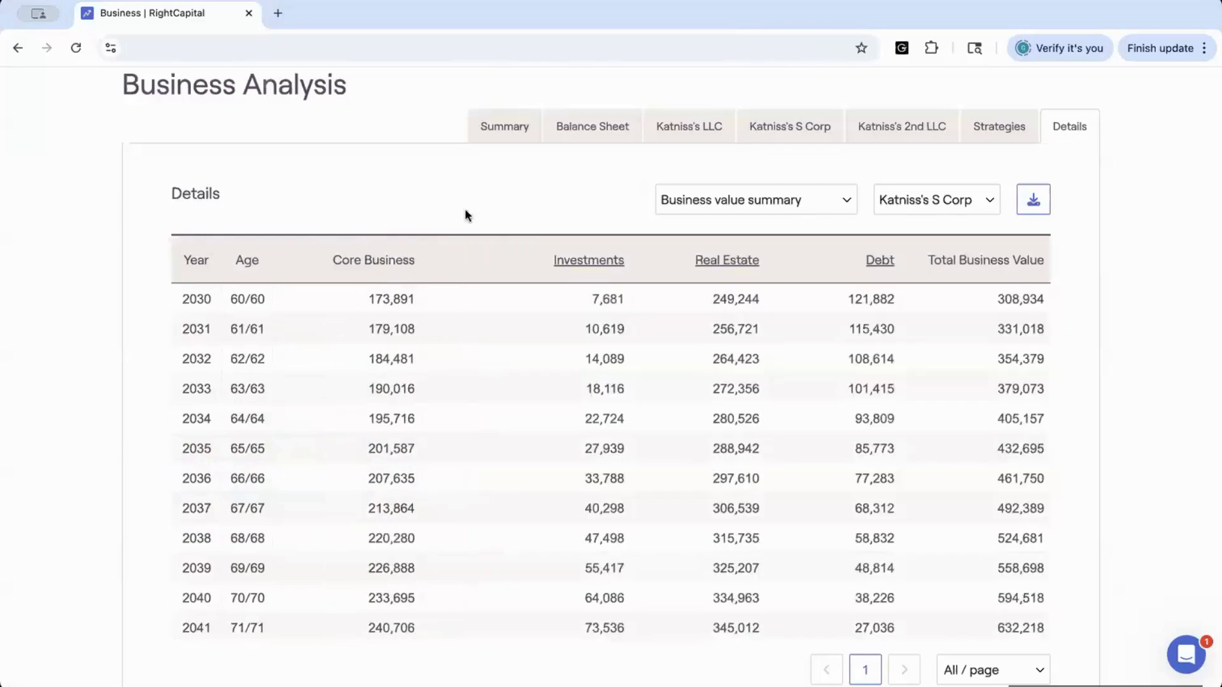
pyautogui.click(878, 261)
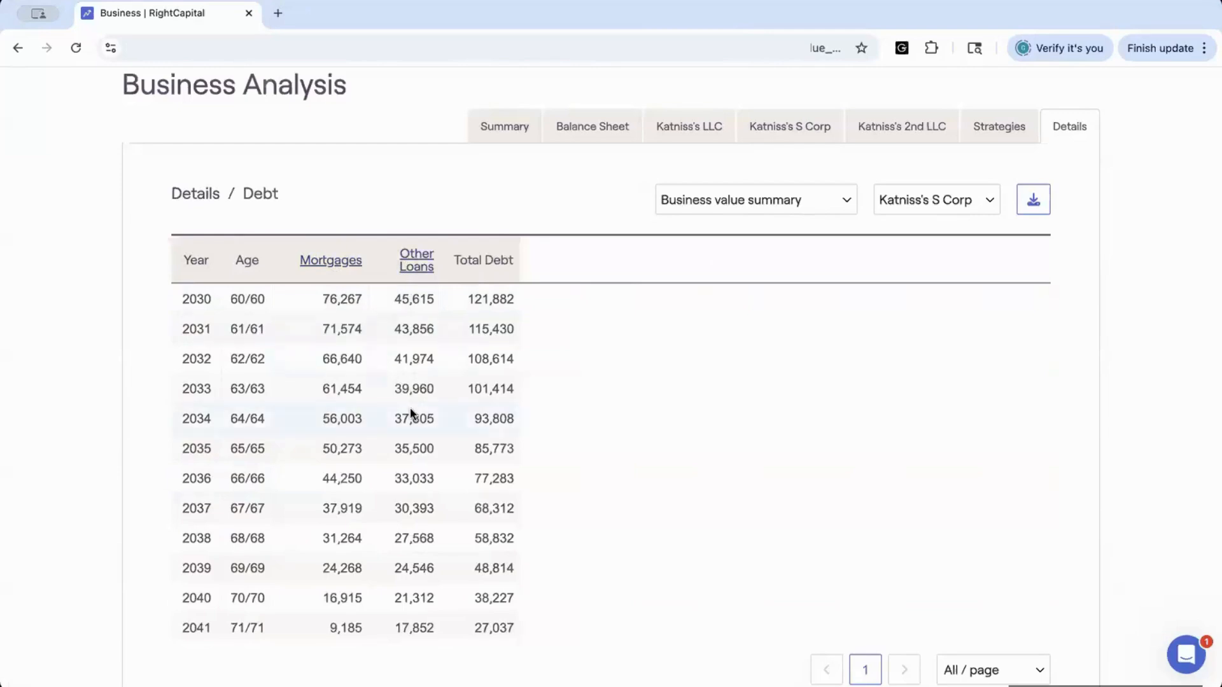
pyautogui.scroll(-5, 409, 410)
pyautogui.scroll(5, 410, 410)
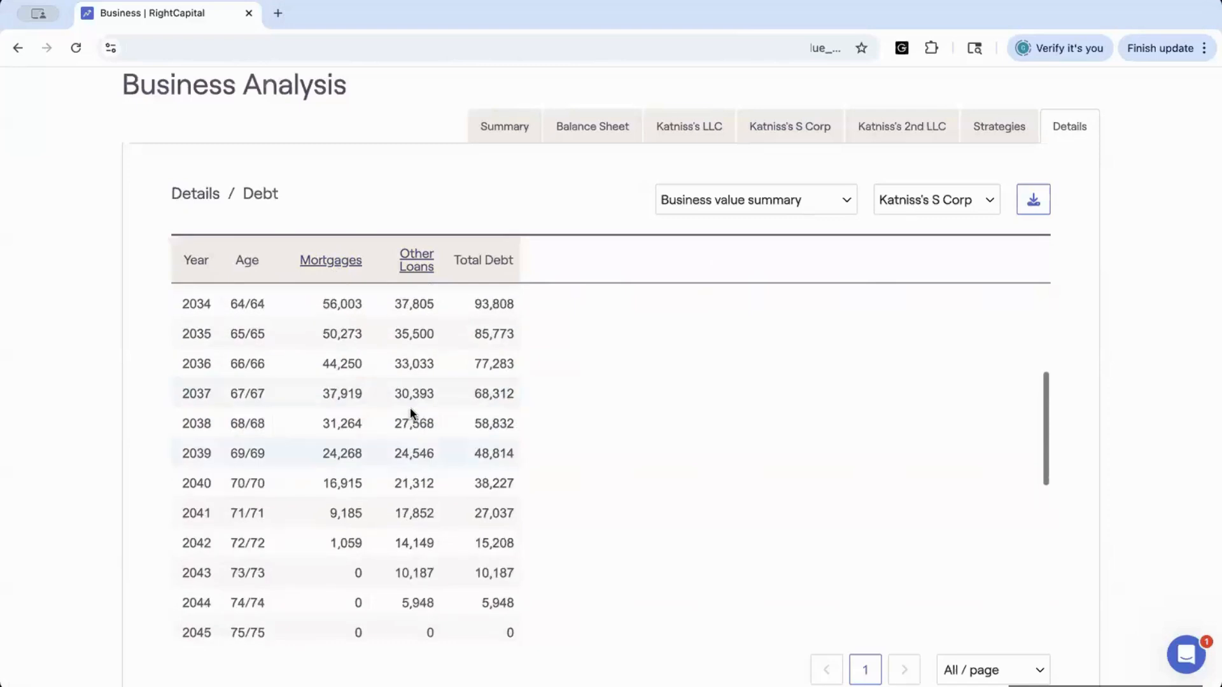
pyautogui.click(186, 191)
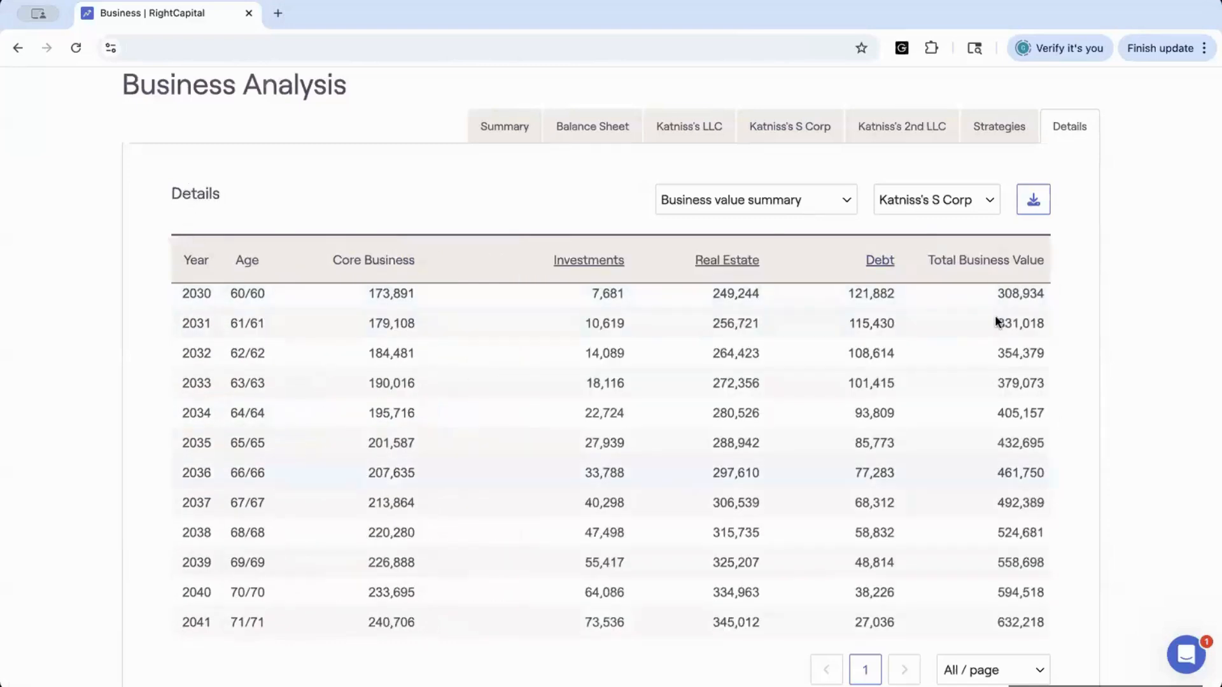
# Scroll through the S Corp's business value summary table across all projection years
pyautogui.scroll(-6, 1009, 516)
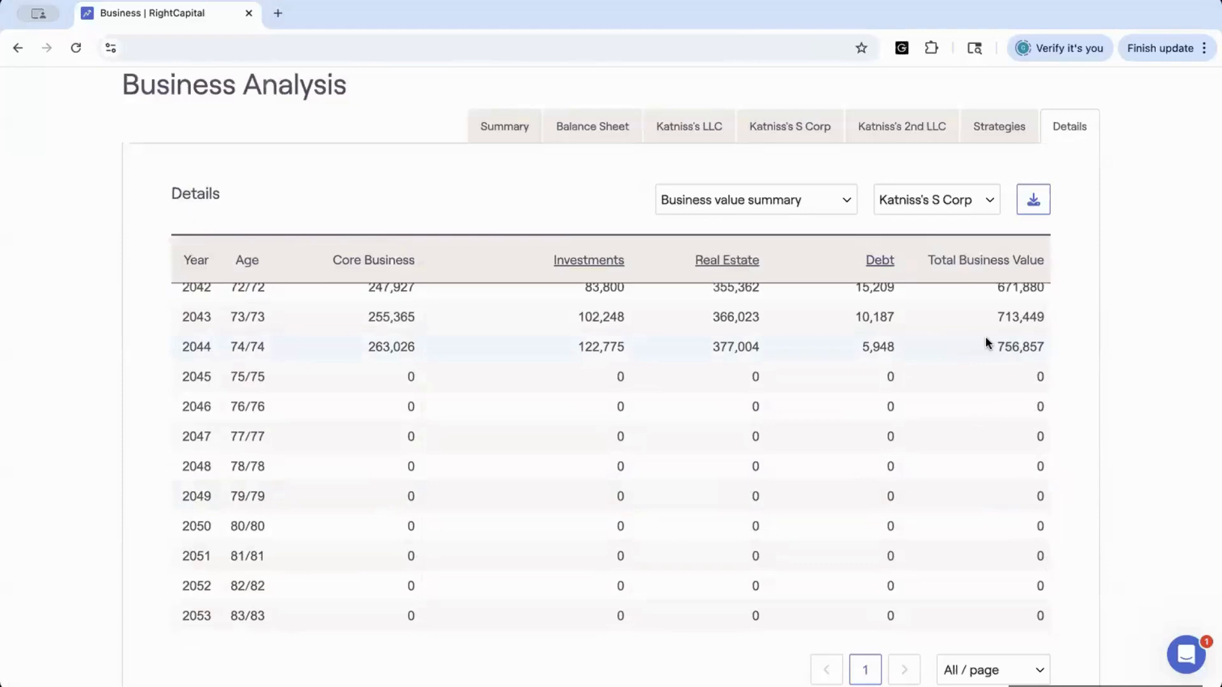
pyautogui.scroll(8, 986, 339)
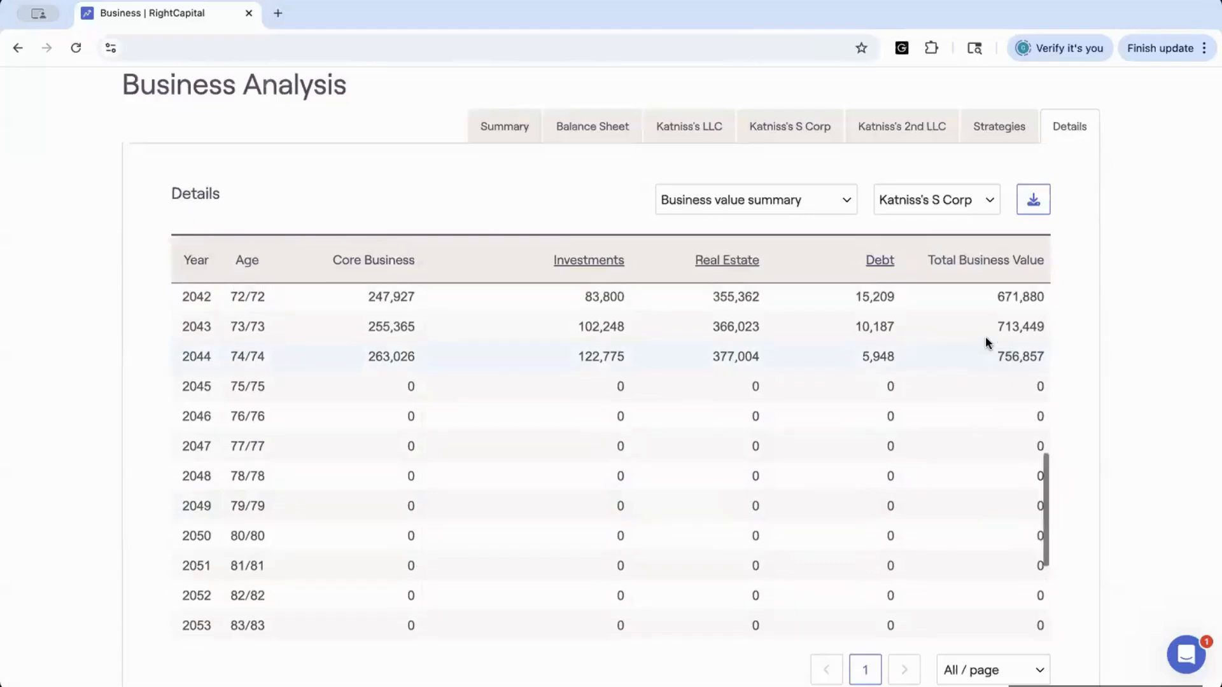
pyautogui.scroll(1, 986, 342)
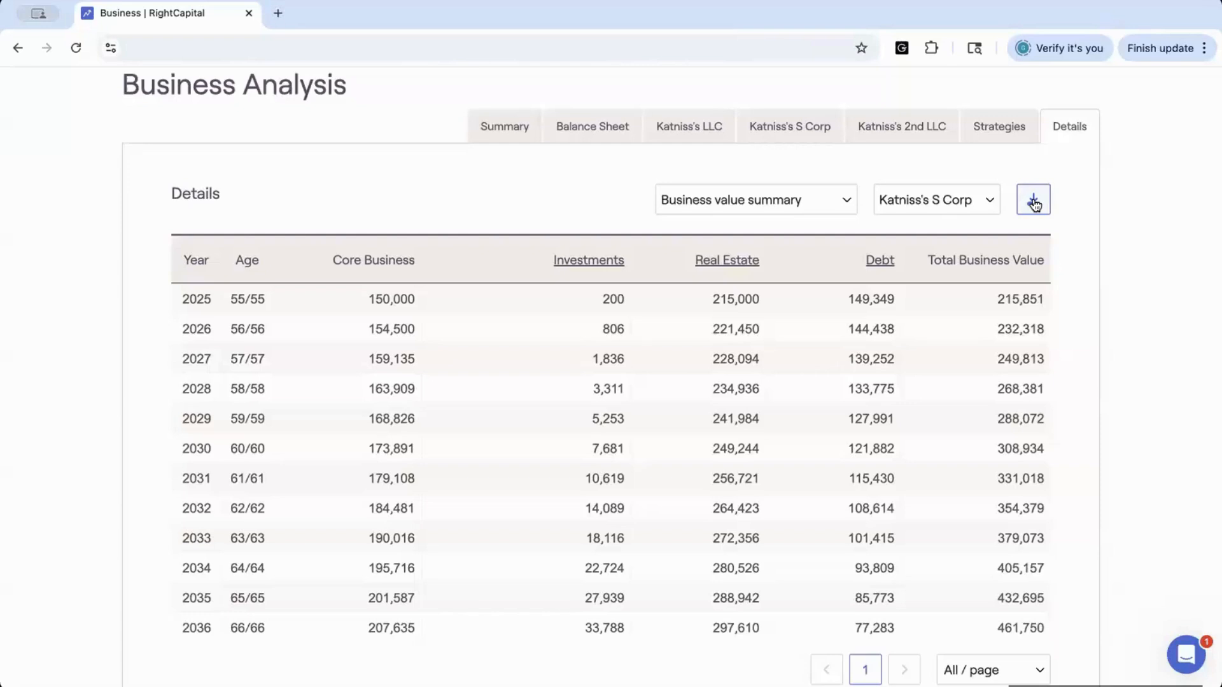
pyautogui.scroll(3, 961, 156)
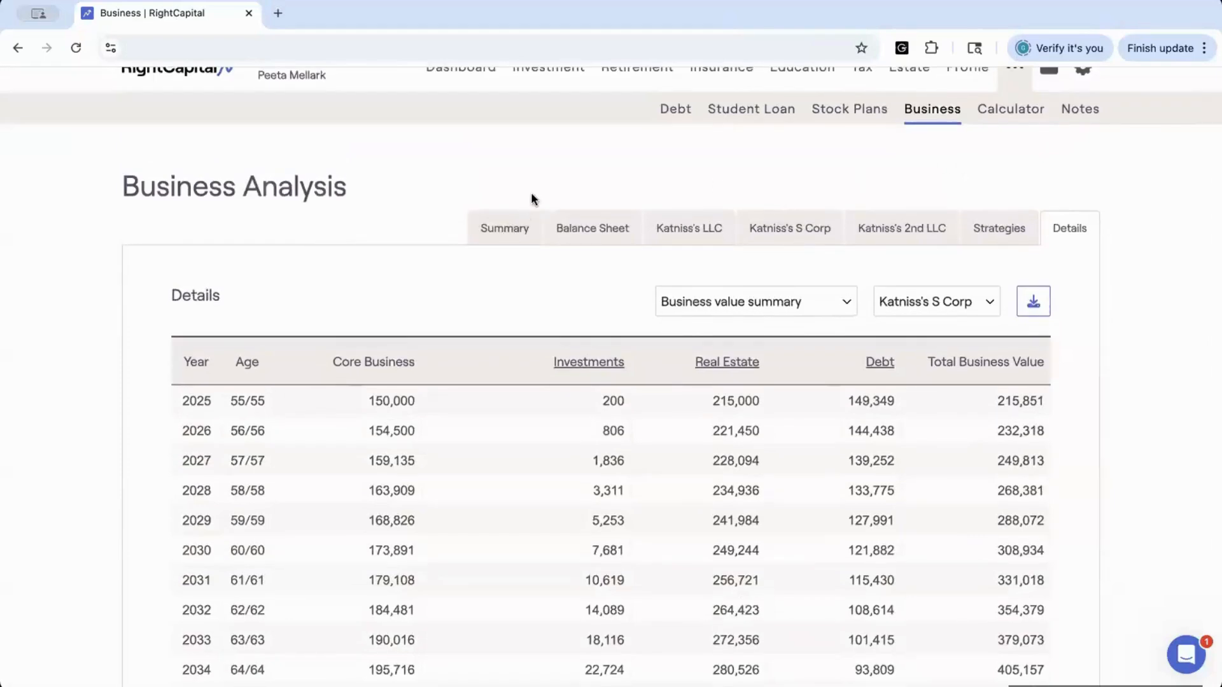
pyautogui.scroll(1, 531, 192)
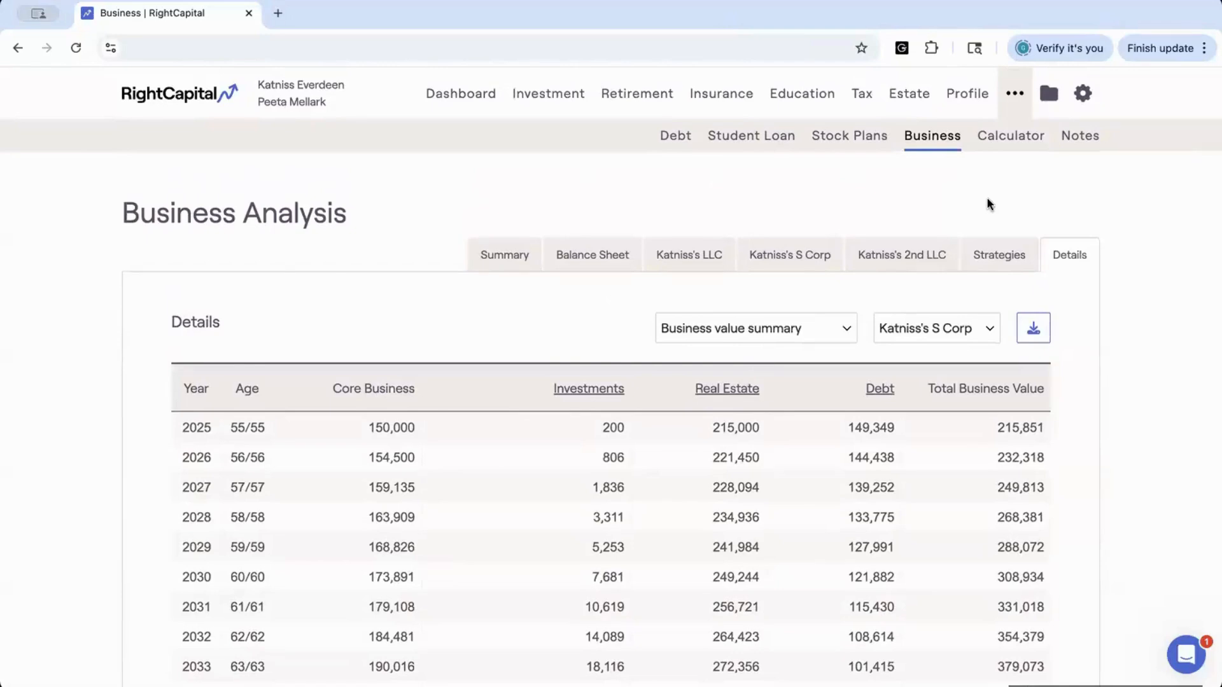
# Open the S Corp's analysis tab and review its distributions chart and strategy comparison
pyautogui.click(754, 252)
pyautogui.scroll(-4, 715, 391)
pyautogui.scroll(-2, 704, 380)
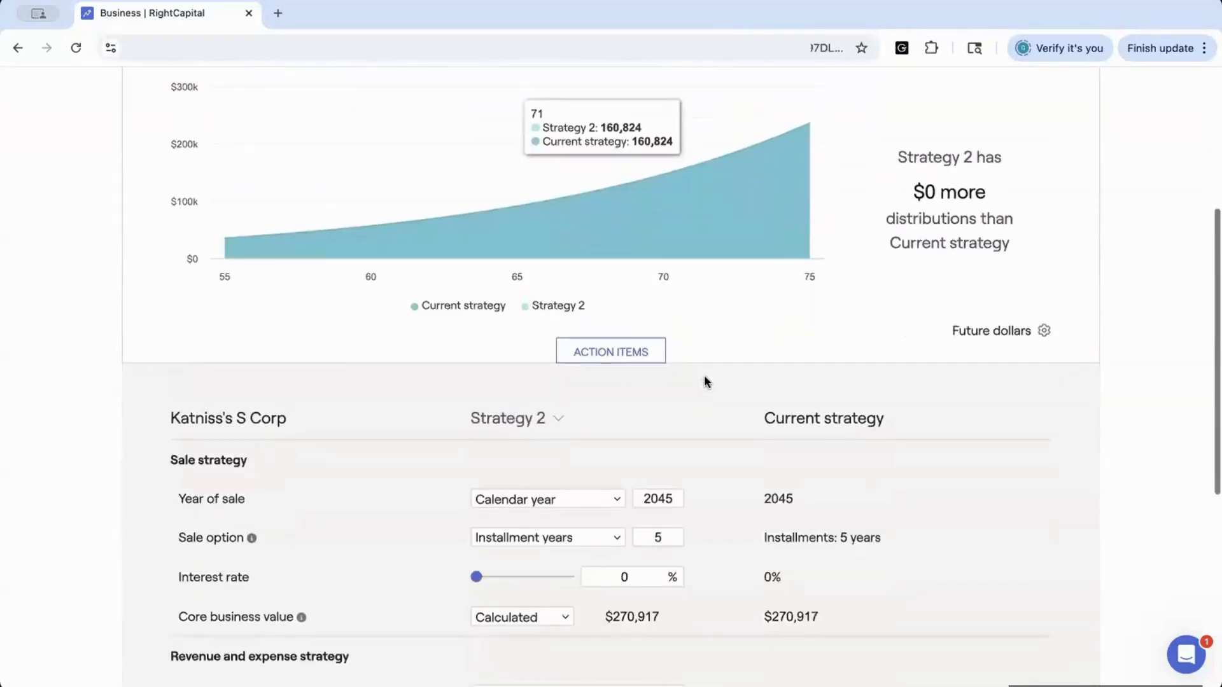
pyautogui.scroll(7, 703, 378)
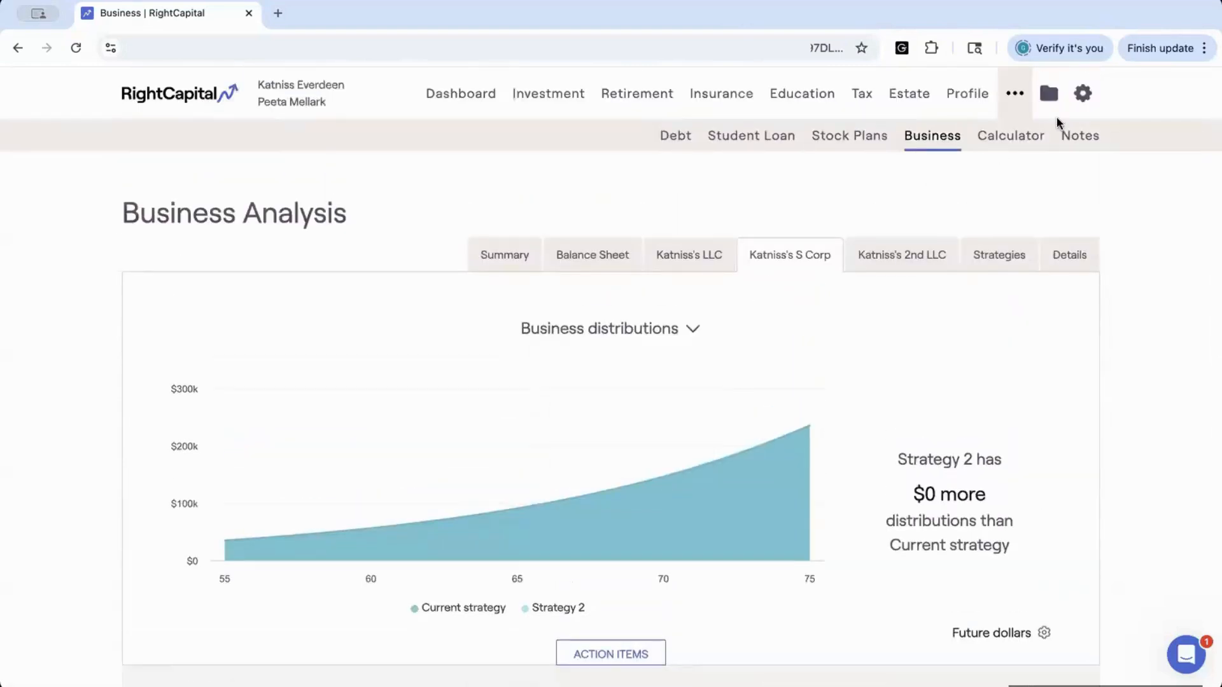
# Open the client report builder and open the section options for the Business page
pyautogui.click(1083, 95)
pyautogui.click(804, 137)
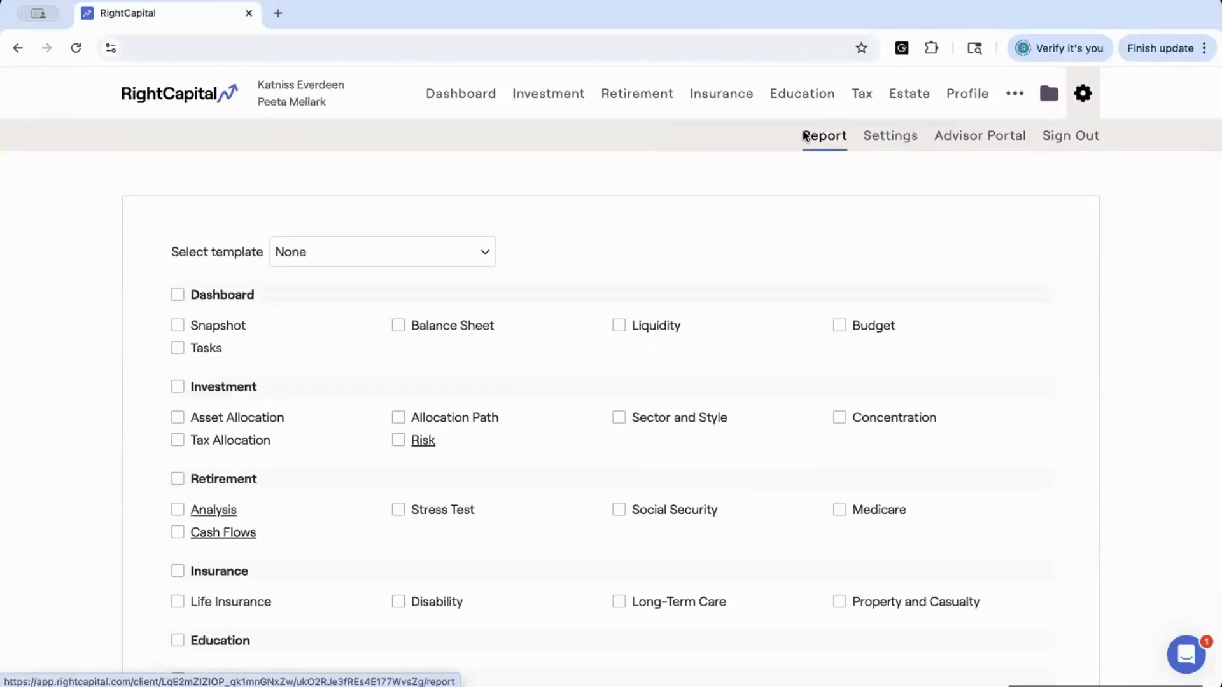
pyautogui.scroll(-1, 594, 270)
pyautogui.scroll(-5, 594, 269)
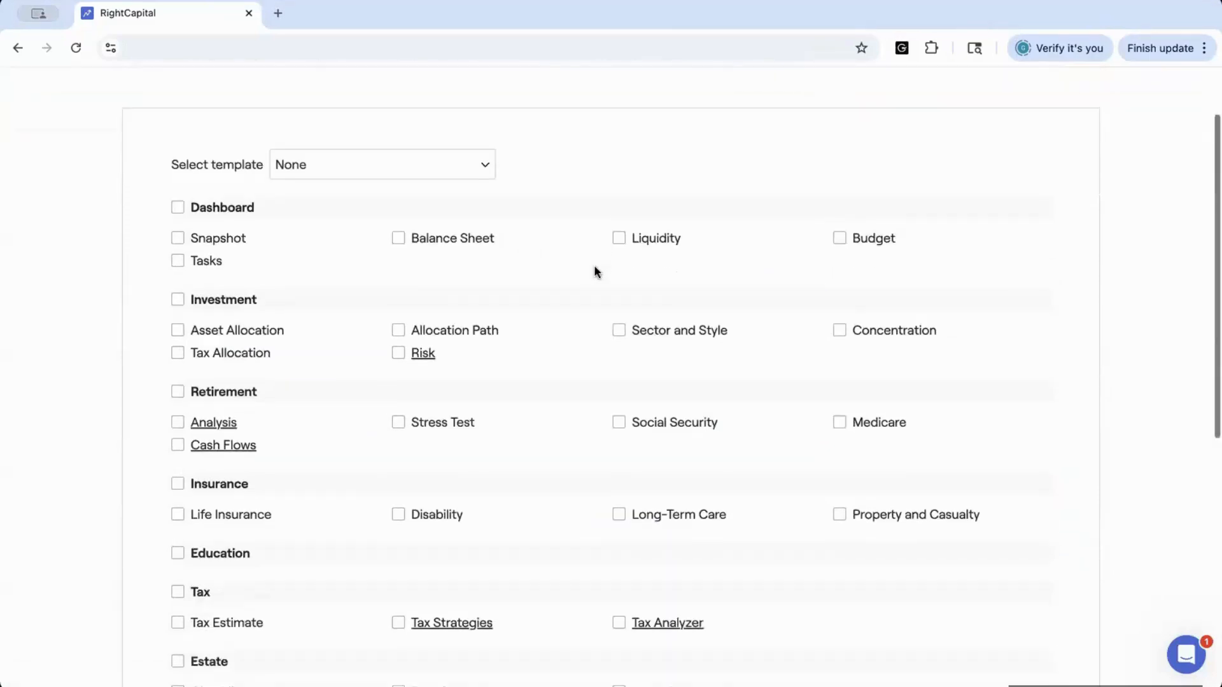
pyautogui.scroll(-1, 593, 264)
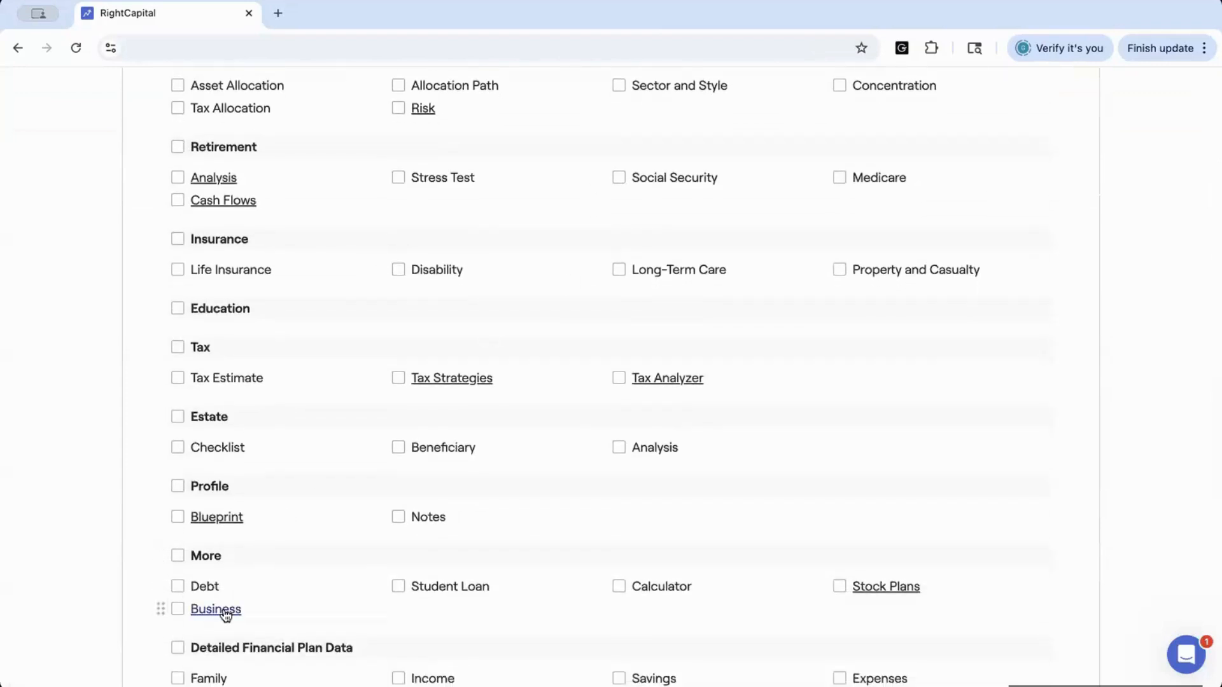
pyautogui.click(216, 610)
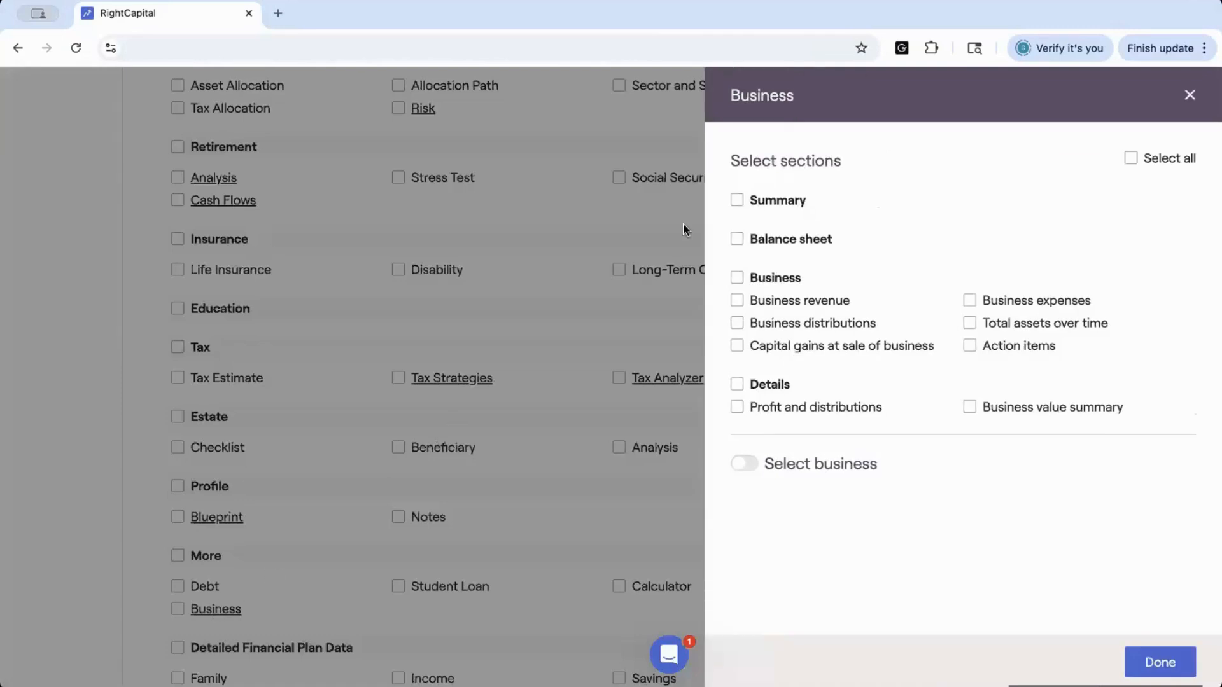
# Select the Summary, Balance sheet, Business and Details sections and turn on business selection
pyautogui.click(736, 201)
pyautogui.click(737, 242)
pyautogui.click(736, 278)
pyautogui.click(736, 384)
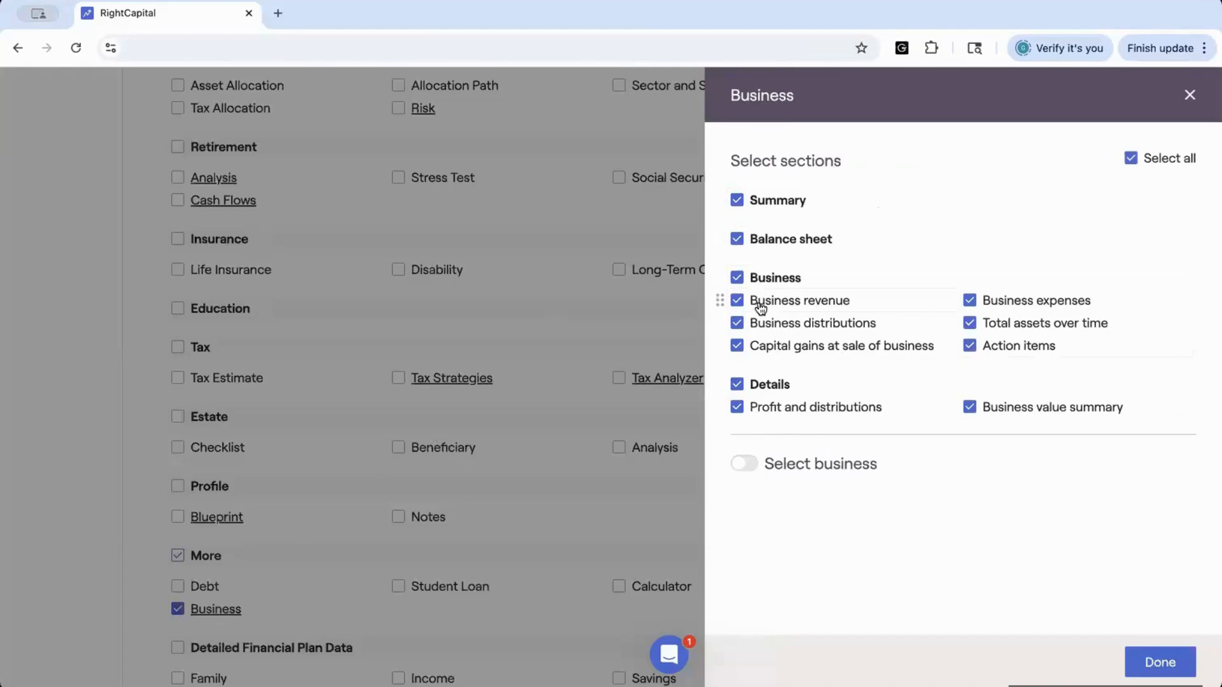
pyautogui.click(746, 465)
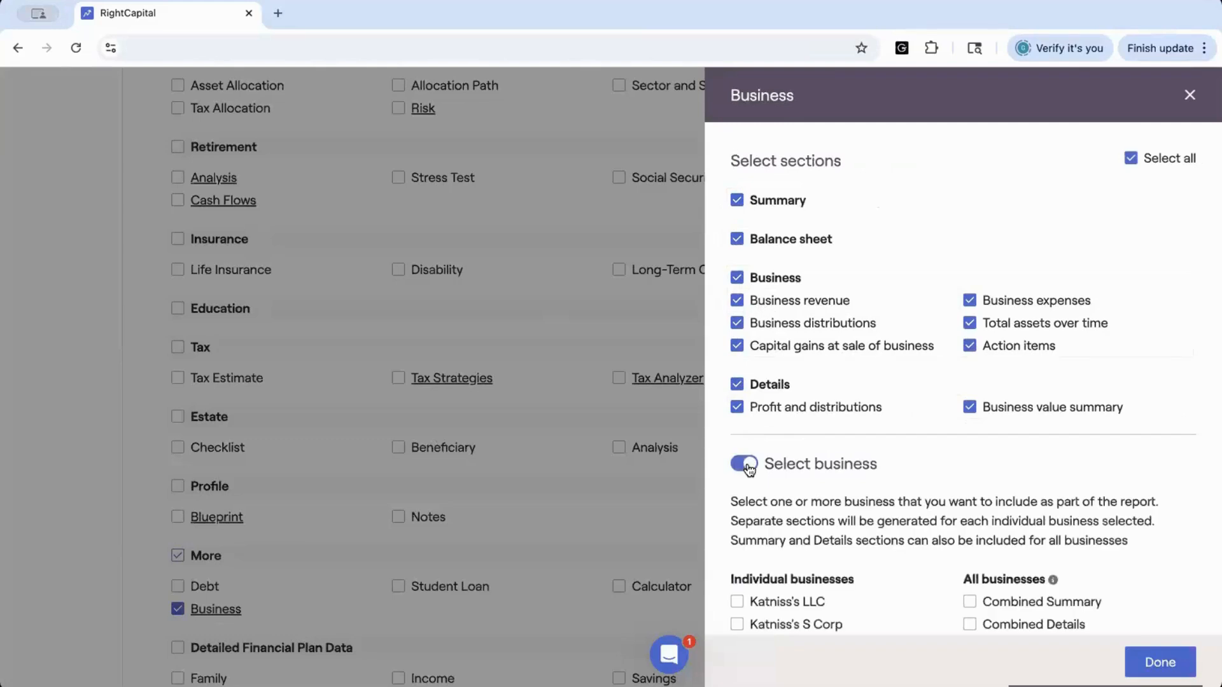
# Include Katniss's LLC, Katniss's S Corp, Katniss's 2nd LLC, Combined Summary and Combined Details in the report
pyautogui.scroll(-2, 749, 469)
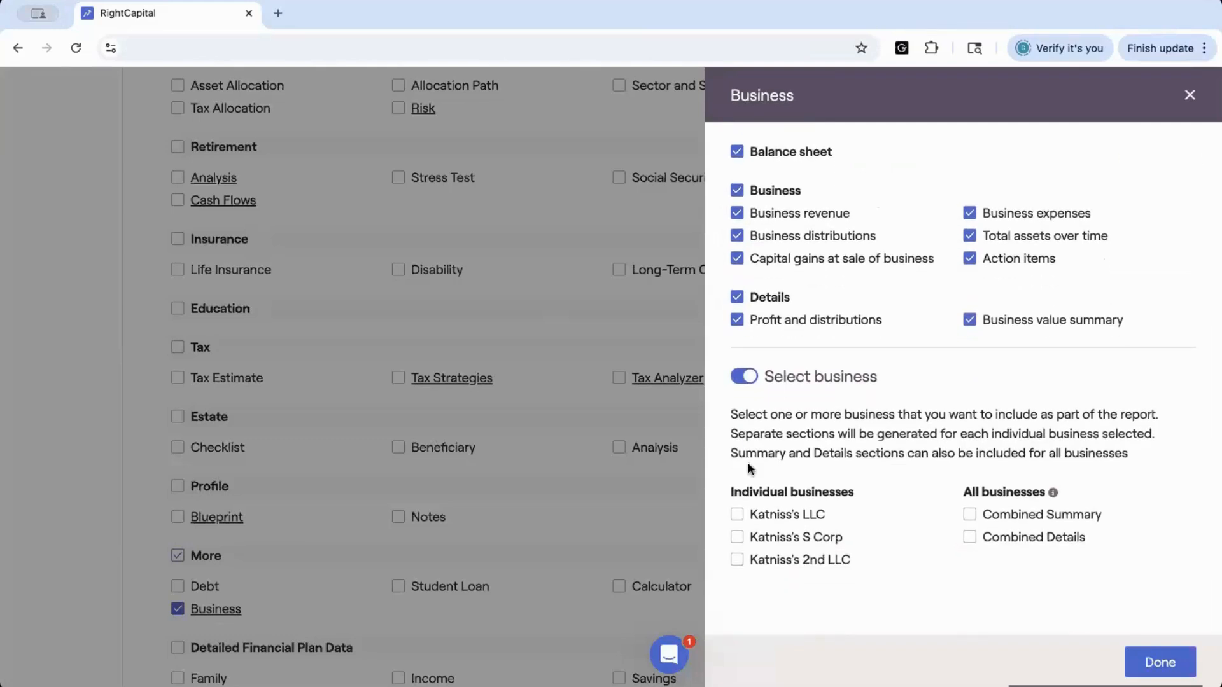
pyautogui.click(738, 515)
pyautogui.click(738, 538)
pyautogui.click(738, 560)
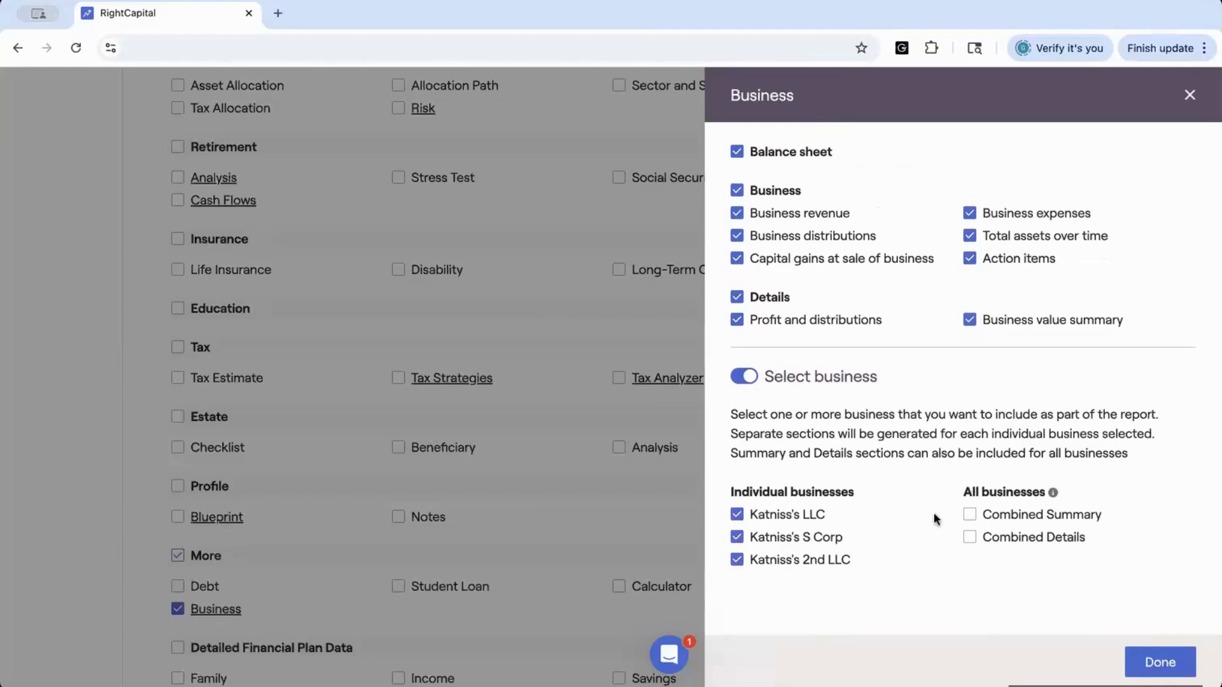
pyautogui.click(970, 517)
pyautogui.click(969, 537)
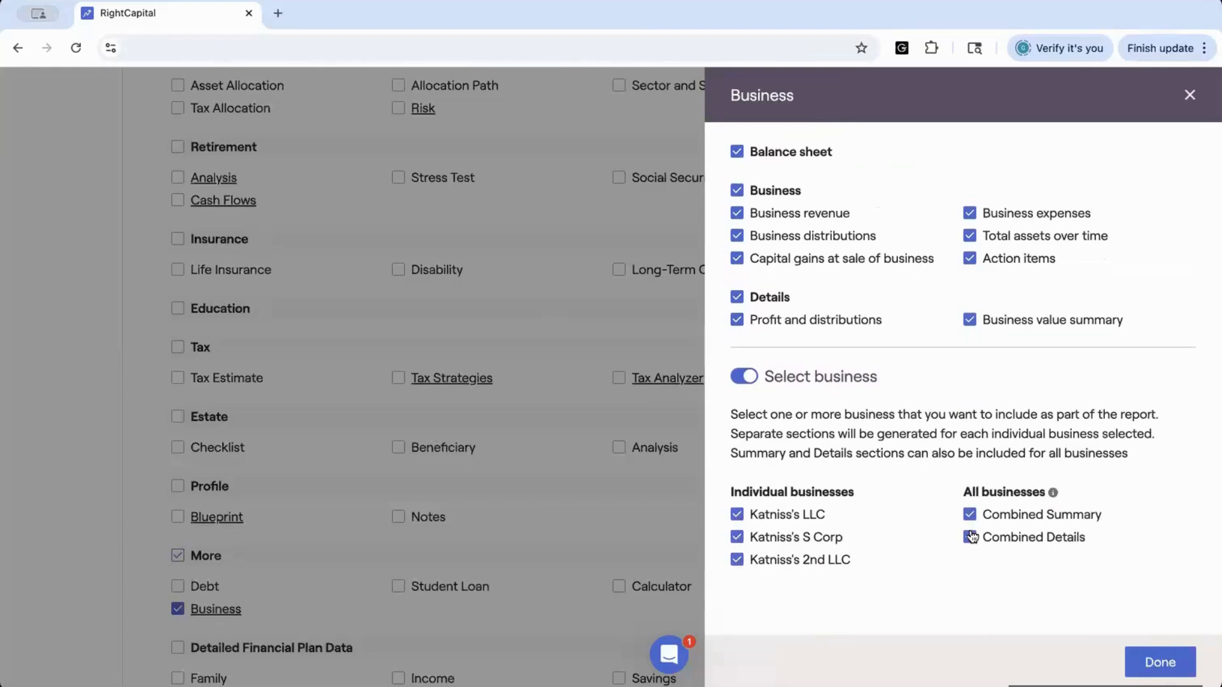
# Confirm the Business section choices and download the selected report pages
pyautogui.click(1159, 663)
pyautogui.scroll(-4, 234, 486)
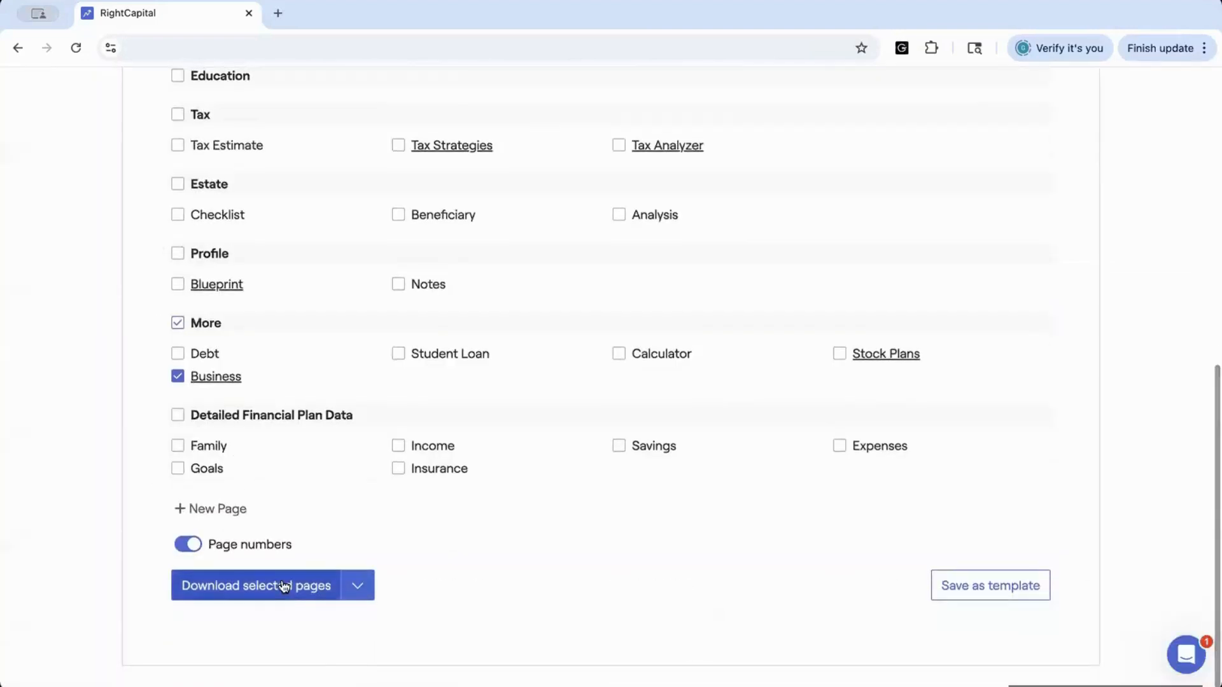
pyautogui.click(283, 585)
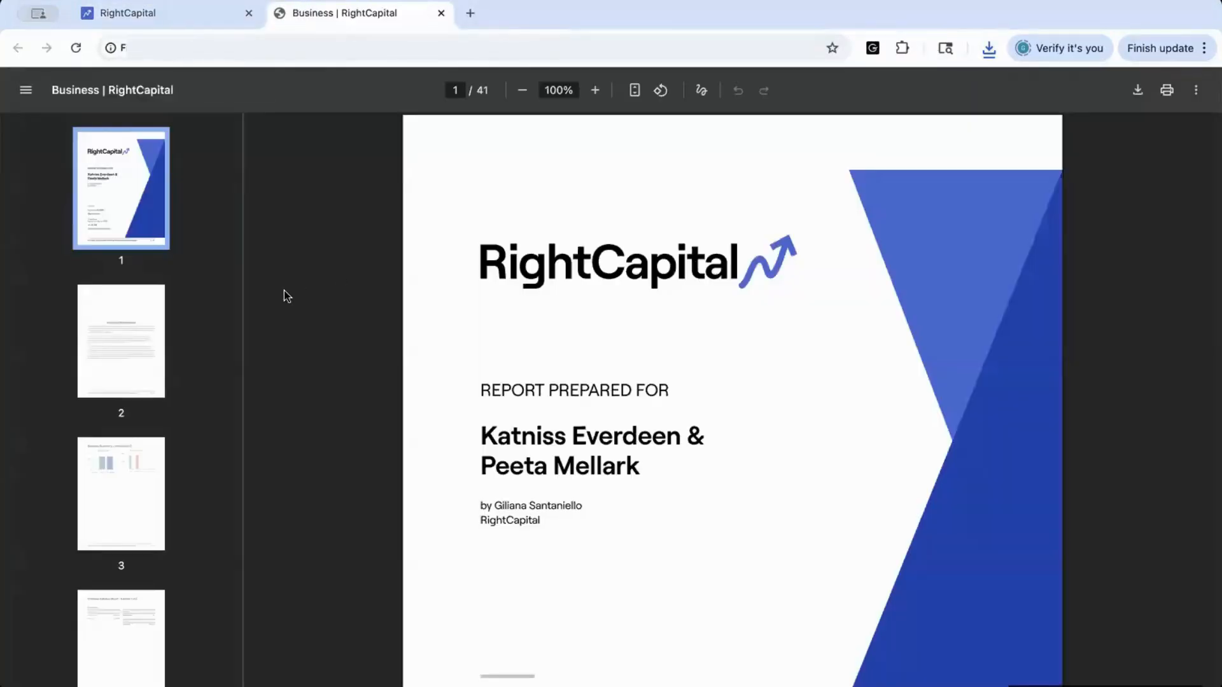
# Browse the generated PDF's Katniss's LLC summary, balance sheet and analysis pages
pyautogui.click(107, 496)
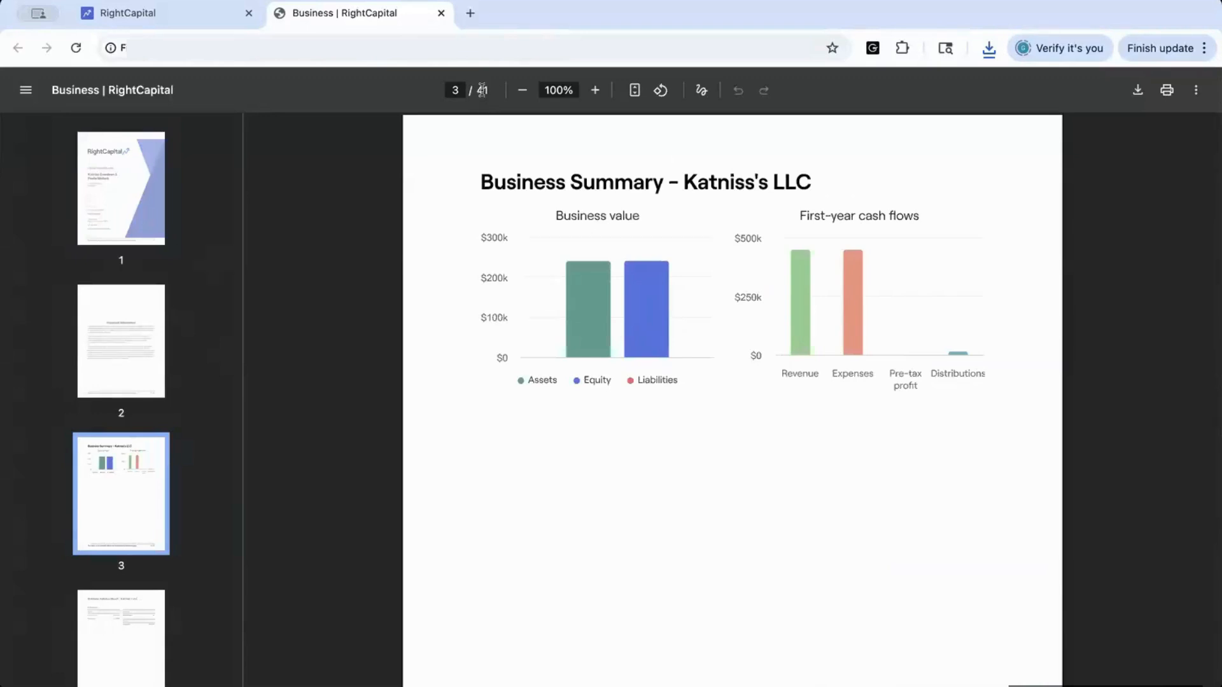
pyautogui.scroll(-3, 132, 429)
pyautogui.click(132, 431)
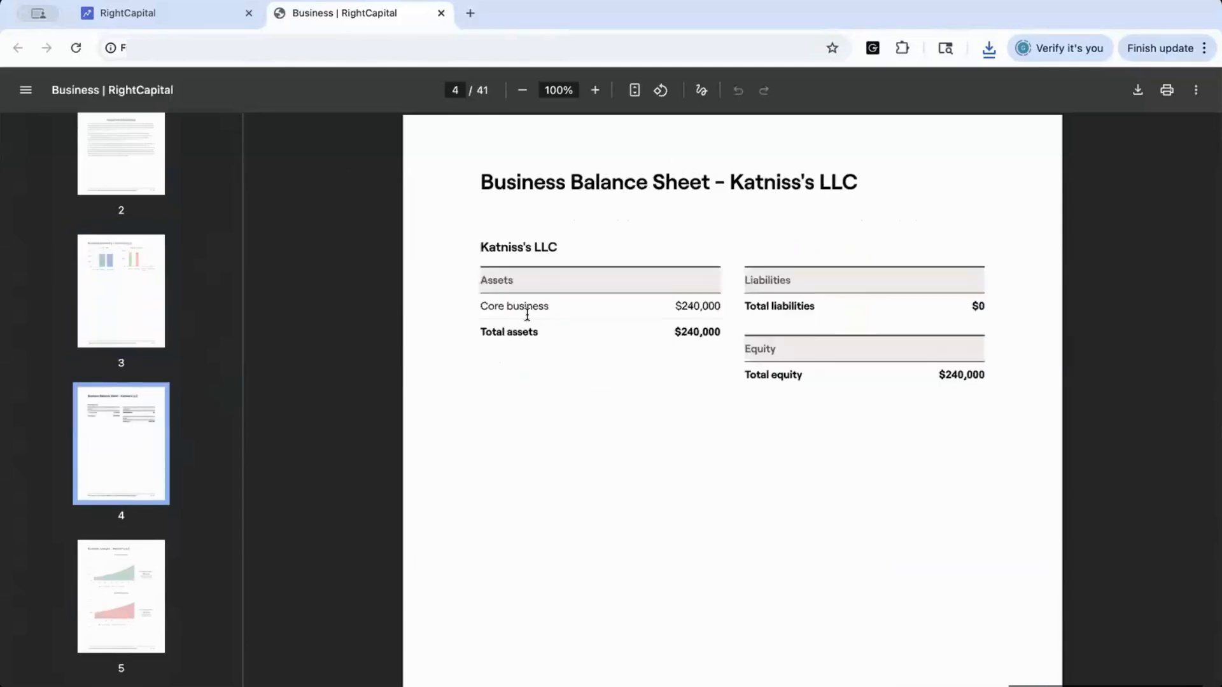
pyautogui.scroll(-1, 150, 469)
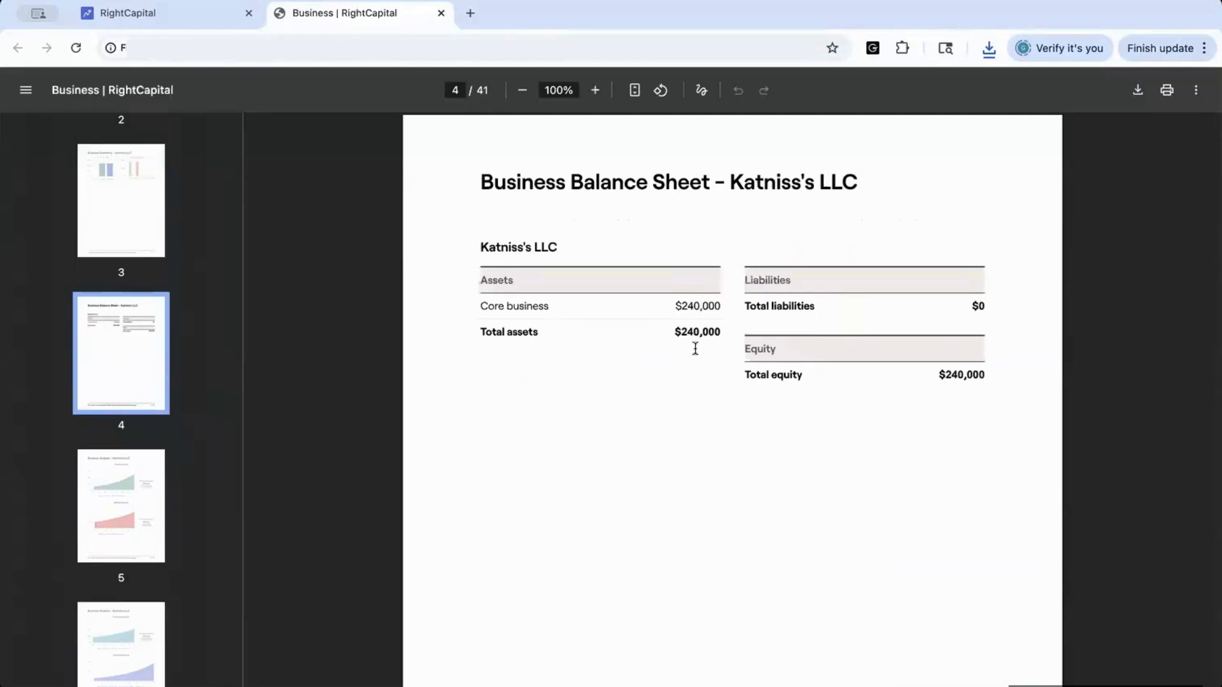
pyautogui.click(127, 507)
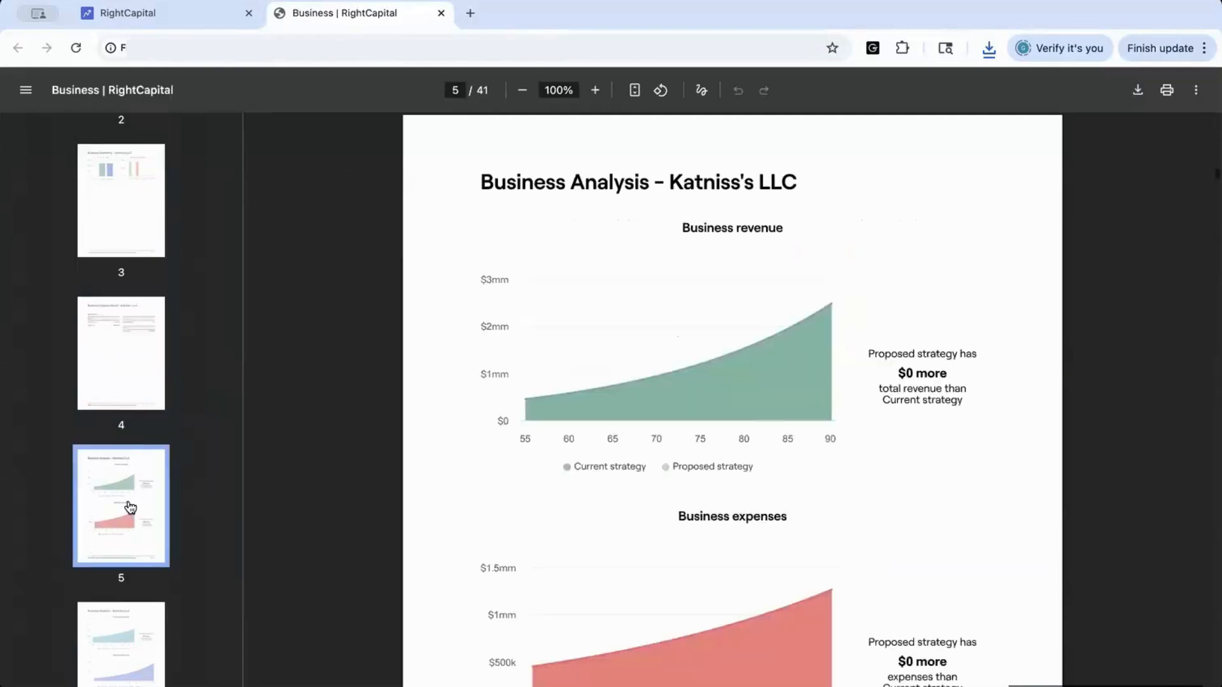
pyautogui.scroll(-1, 756, 336)
pyautogui.scroll(-1, 756, 336)
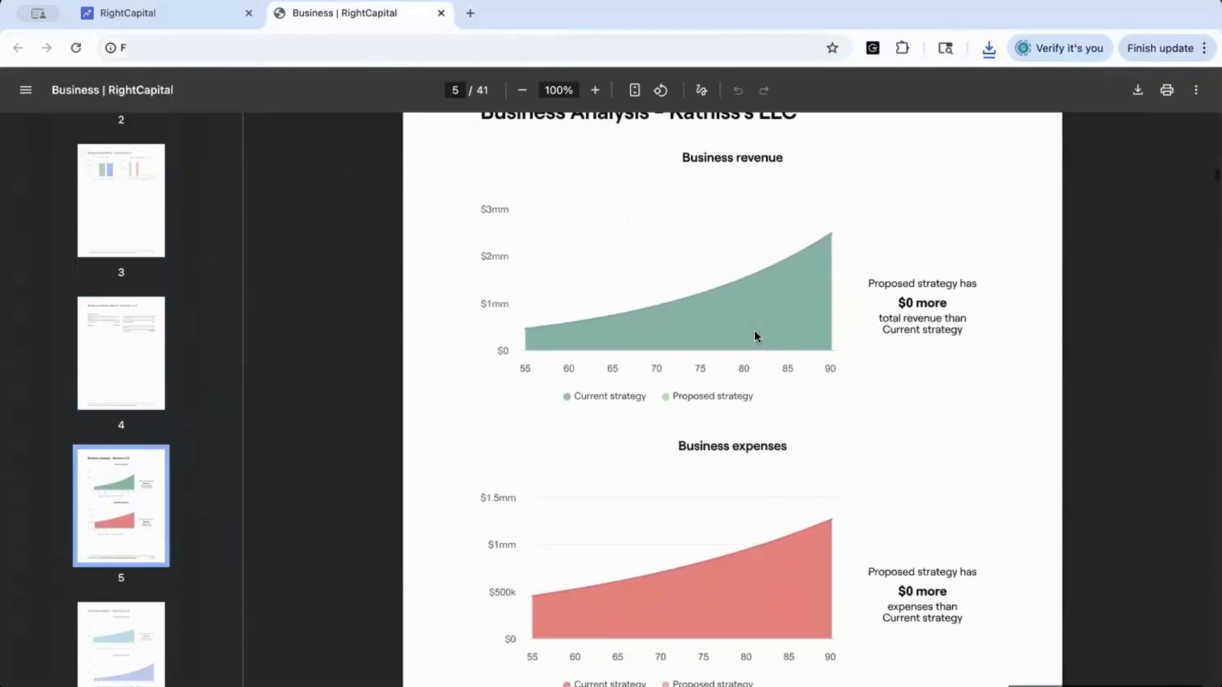
pyautogui.click(128, 641)
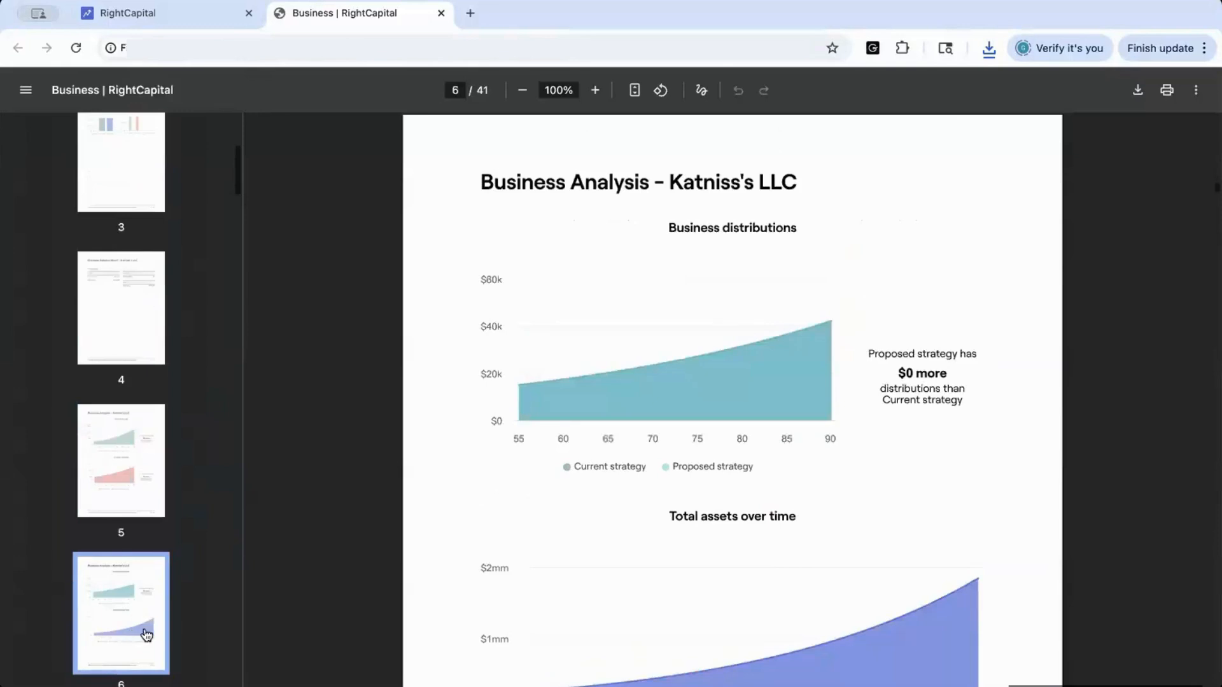
# Scroll through the report's LLC distributions and assets charts and its profit and distributions details table
pyautogui.scroll(-1, 485, 509)
pyautogui.scroll(-1, 486, 509)
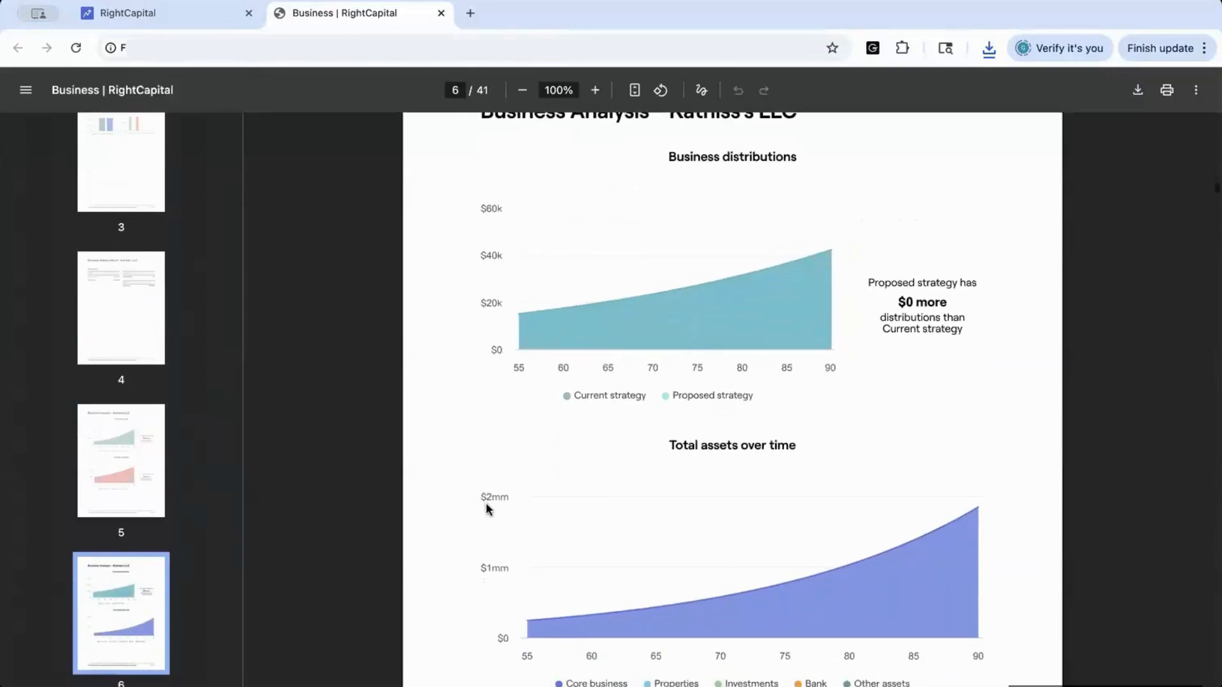
pyautogui.scroll(-1, 485, 509)
pyautogui.scroll(-4, 100, 580)
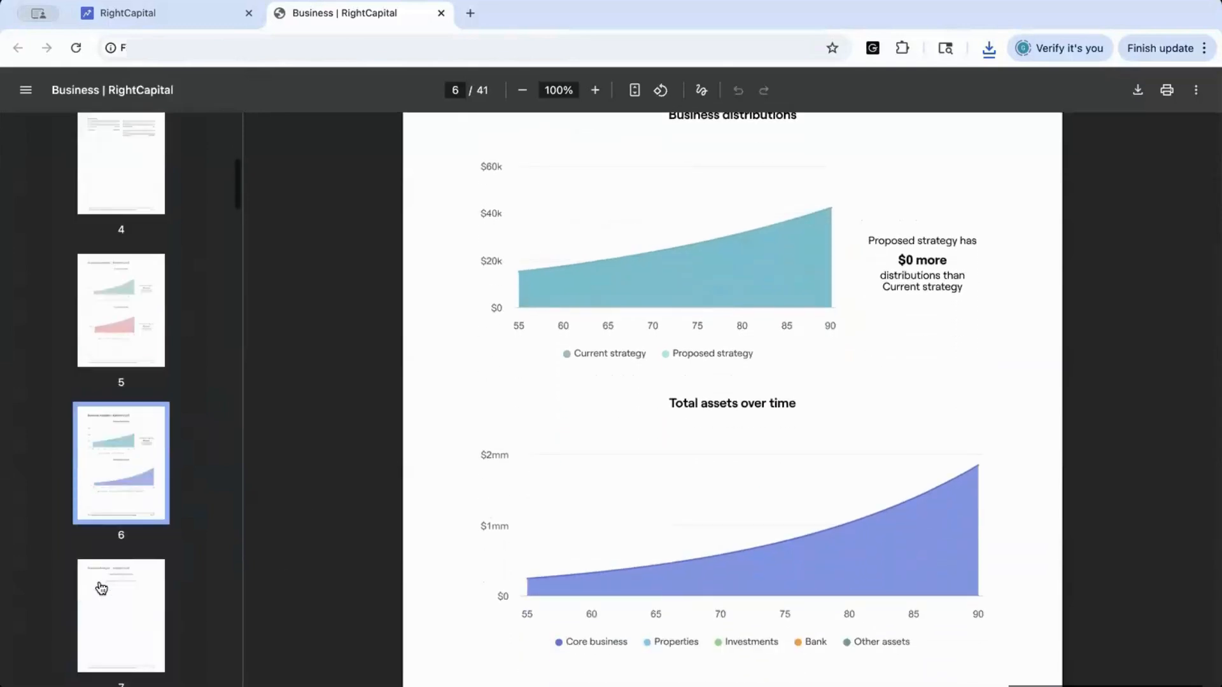
pyautogui.scroll(-4, 100, 582)
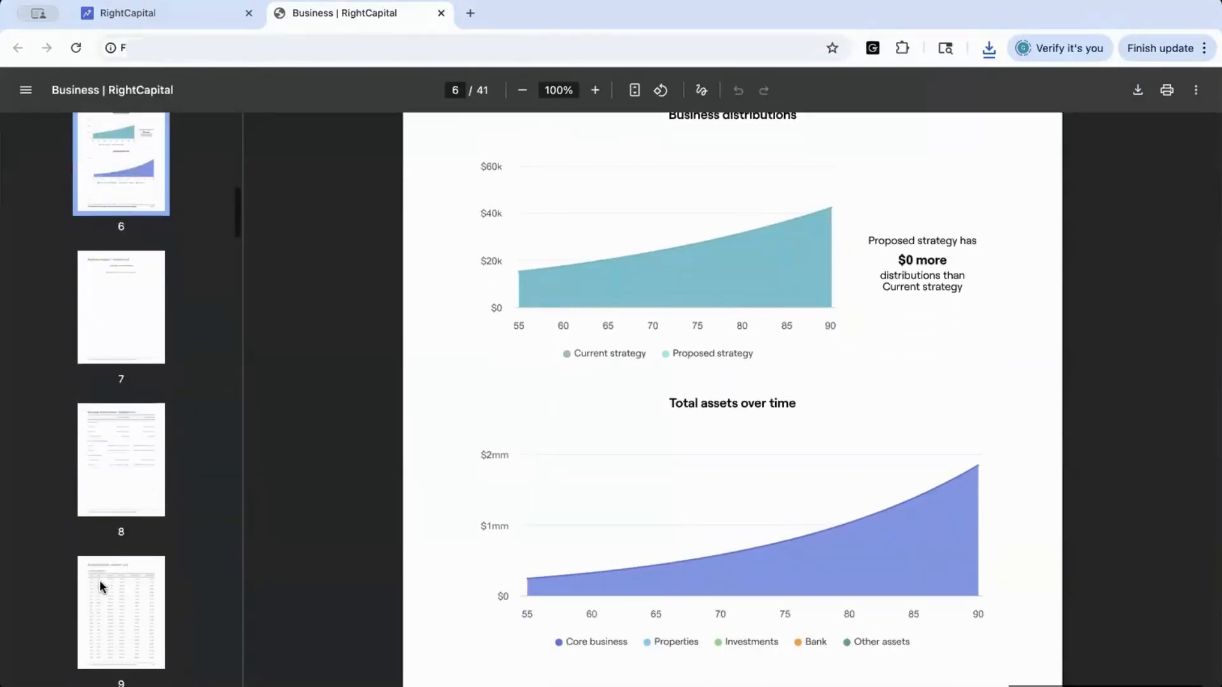
pyautogui.click(110, 587)
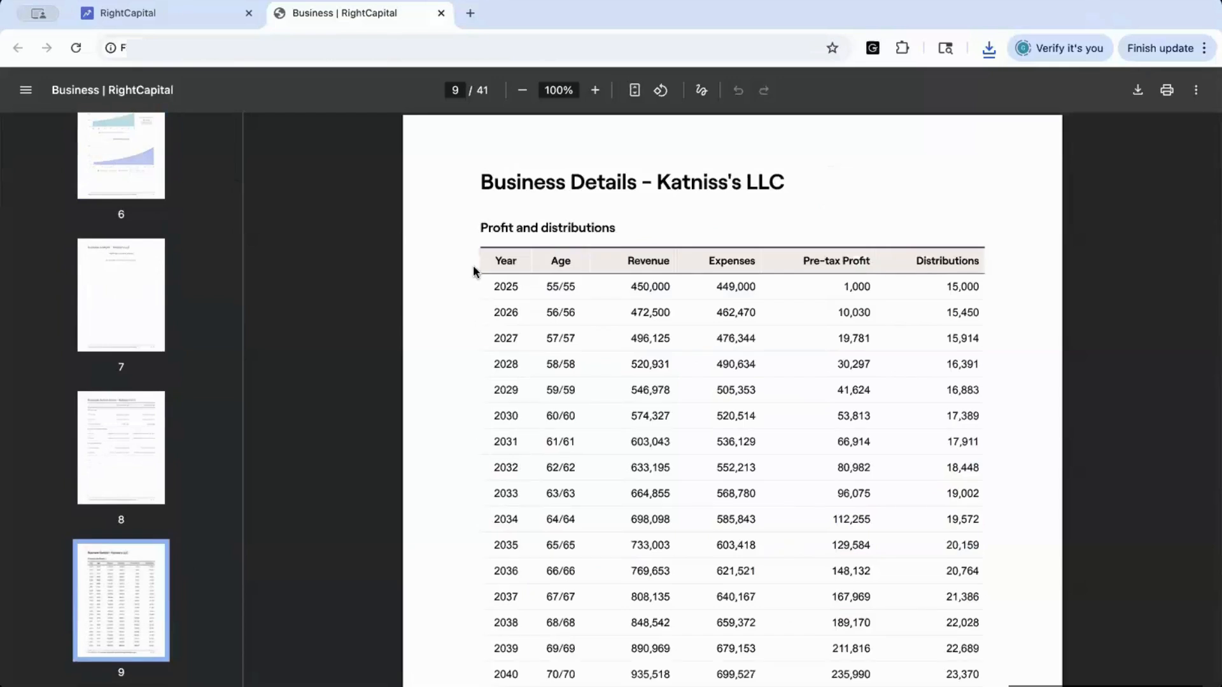
pyautogui.scroll(-1, 814, 385)
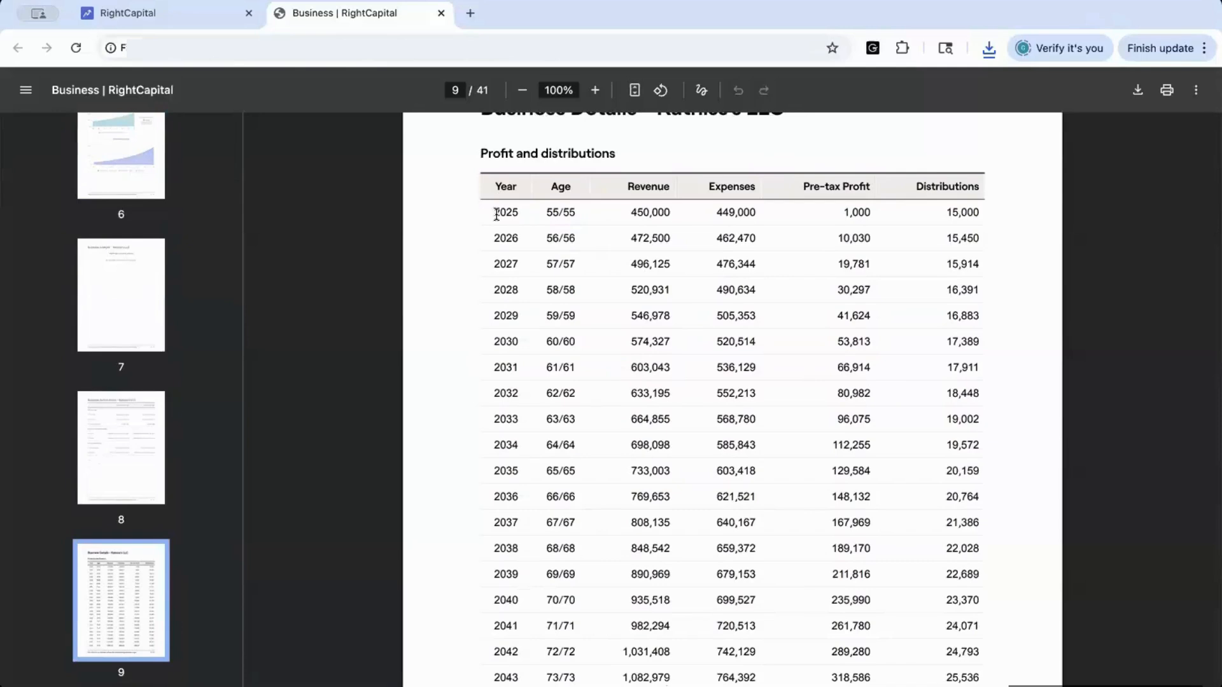
pyautogui.scroll(-1, 485, 396)
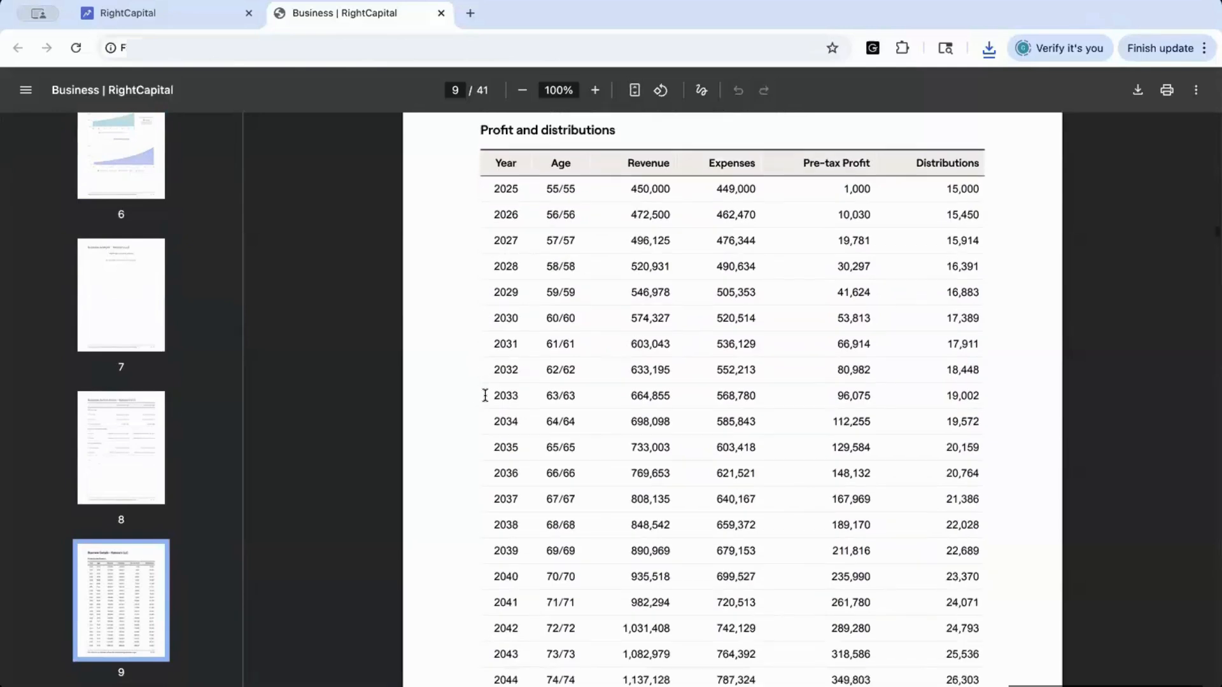
pyautogui.scroll(1, 485, 397)
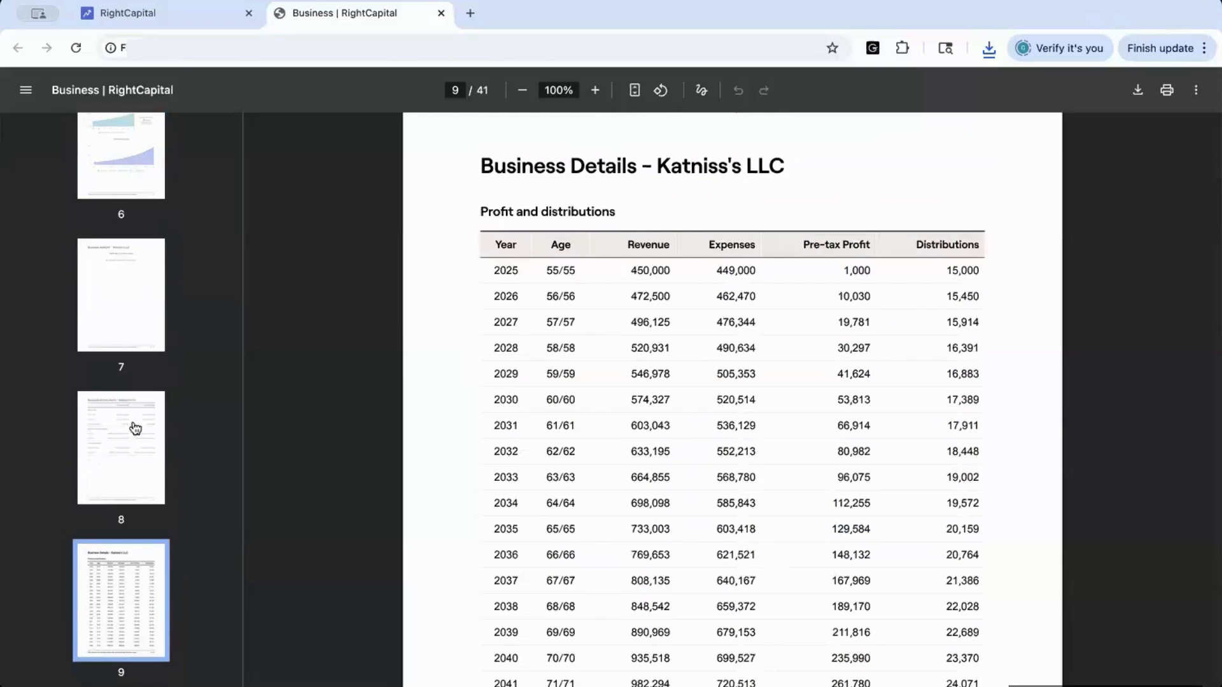
pyautogui.scroll(-4, 120, 442)
pyautogui.scroll(-1, 108, 630)
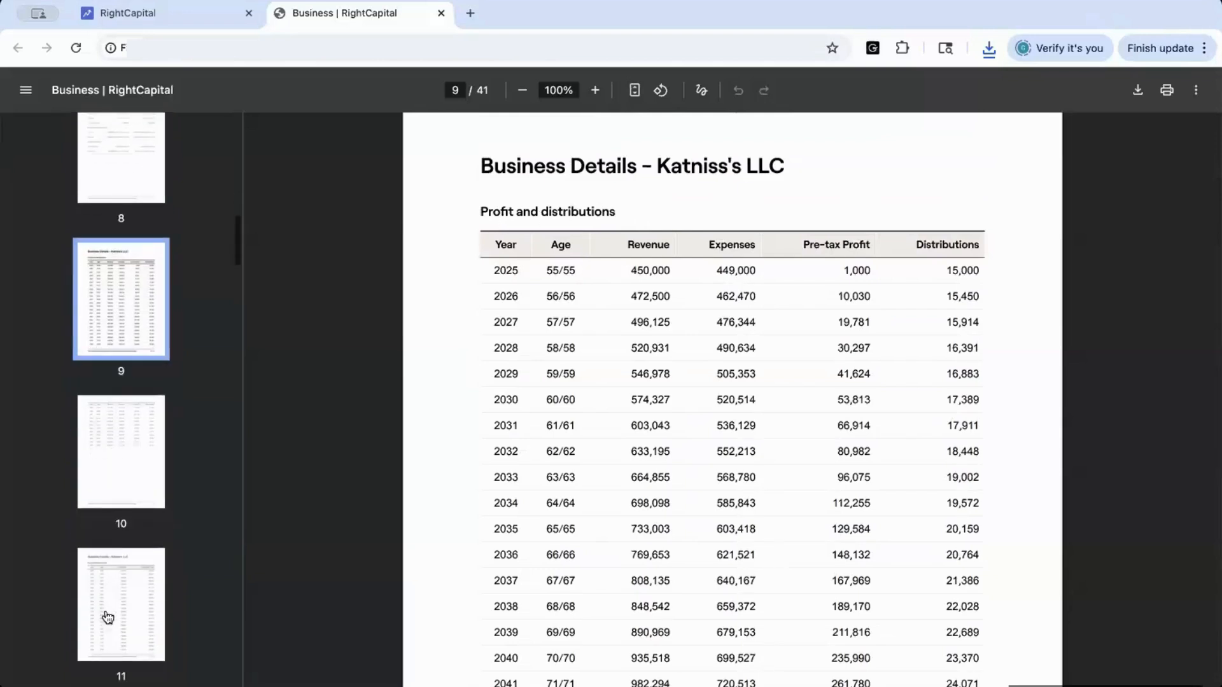
# View the report's Katniss's LLC business value summary page, then close the PDF tab and return to the report page
pyautogui.click(99, 584)
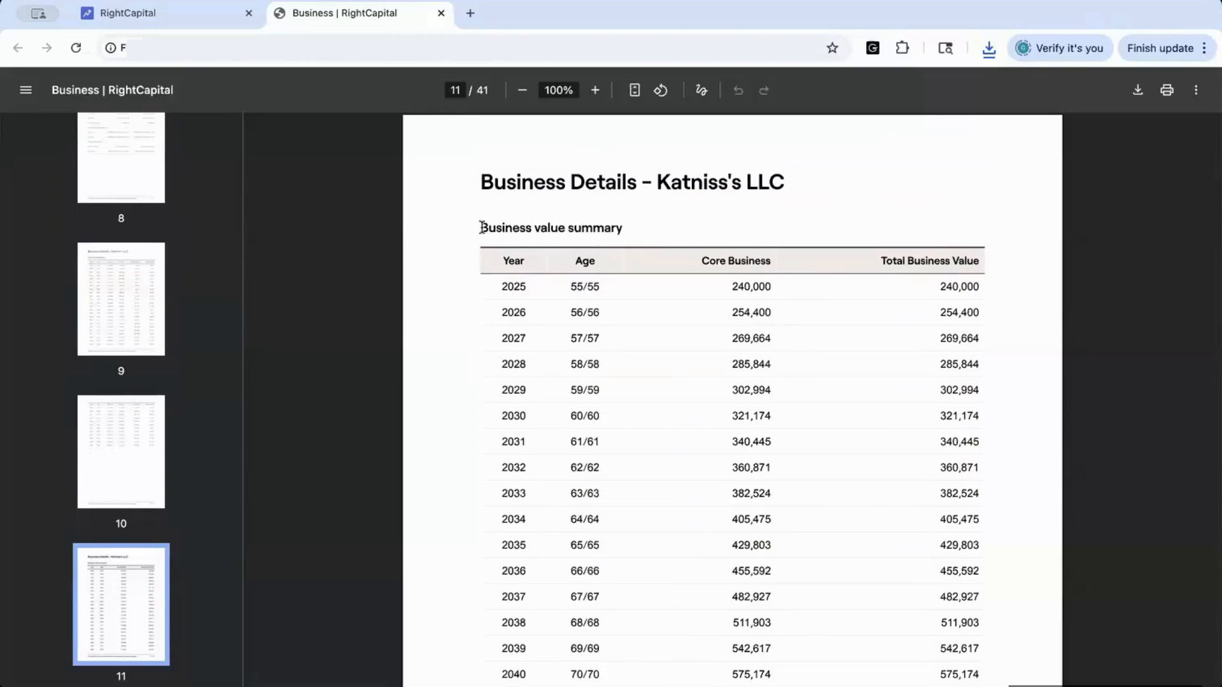
pyautogui.click(197, 13)
pyautogui.scroll(8, 627, 170)
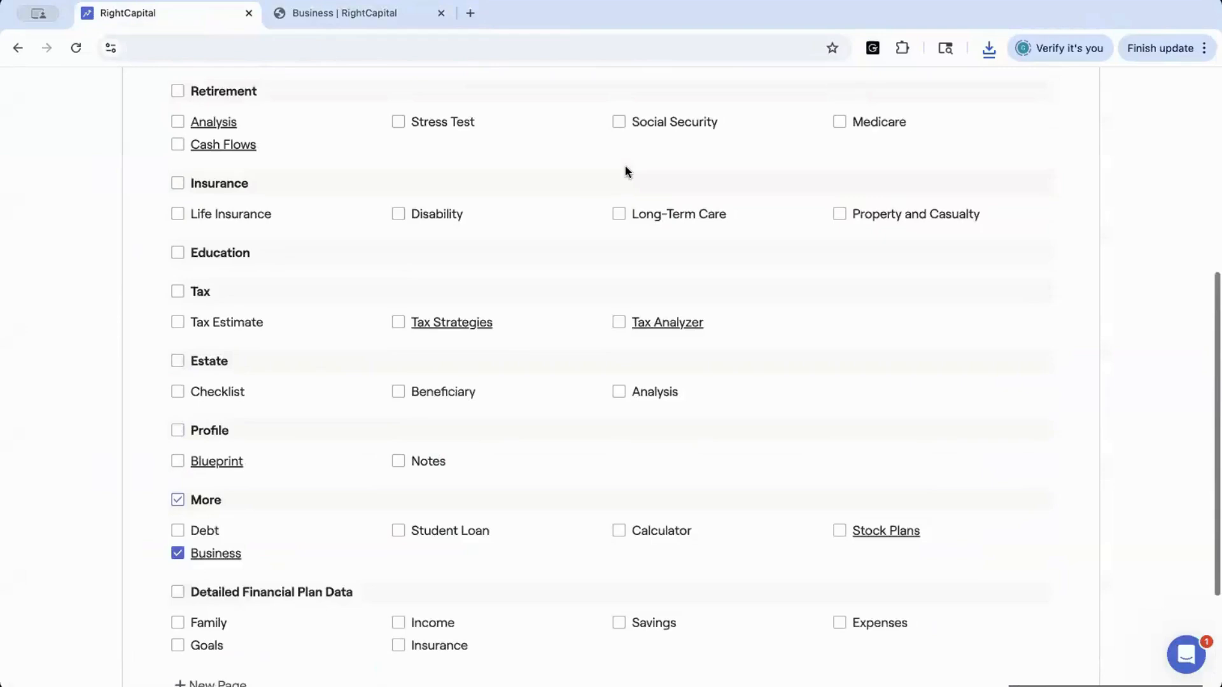
pyautogui.scroll(2, 626, 170)
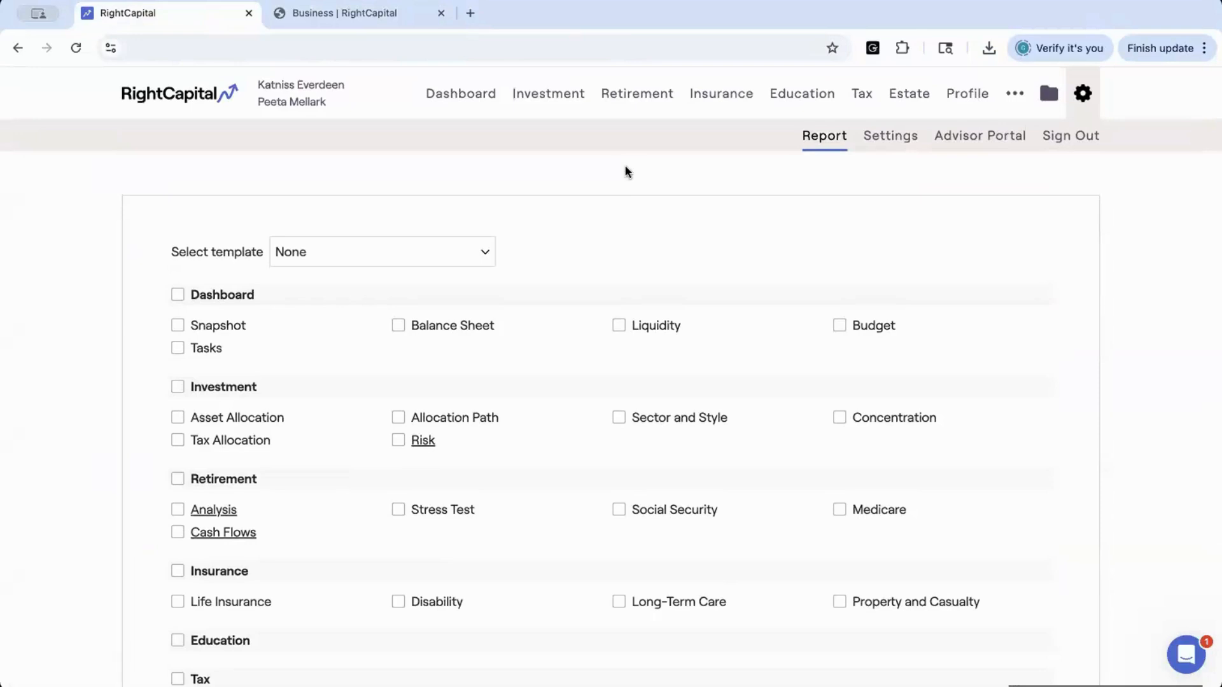
pyautogui.click(442, 12)
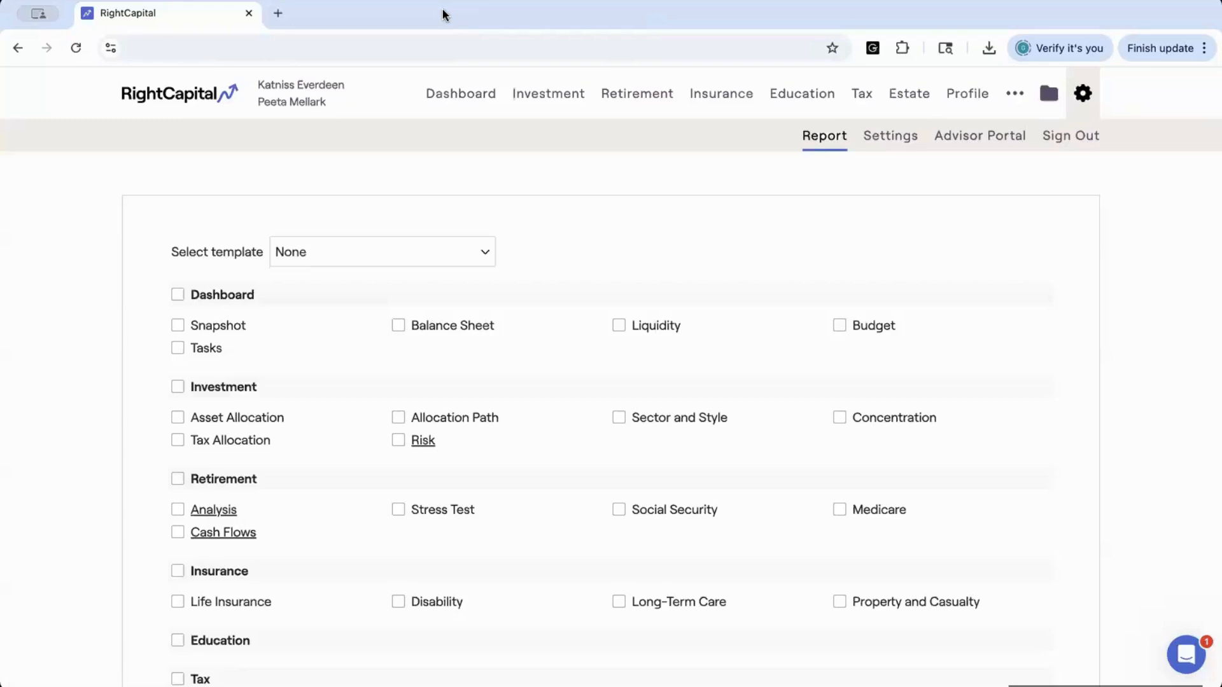
# Open the Help Center from the chat widget, search for "Business Module" and open the Business Module overview article
pyautogui.click(1186, 655)
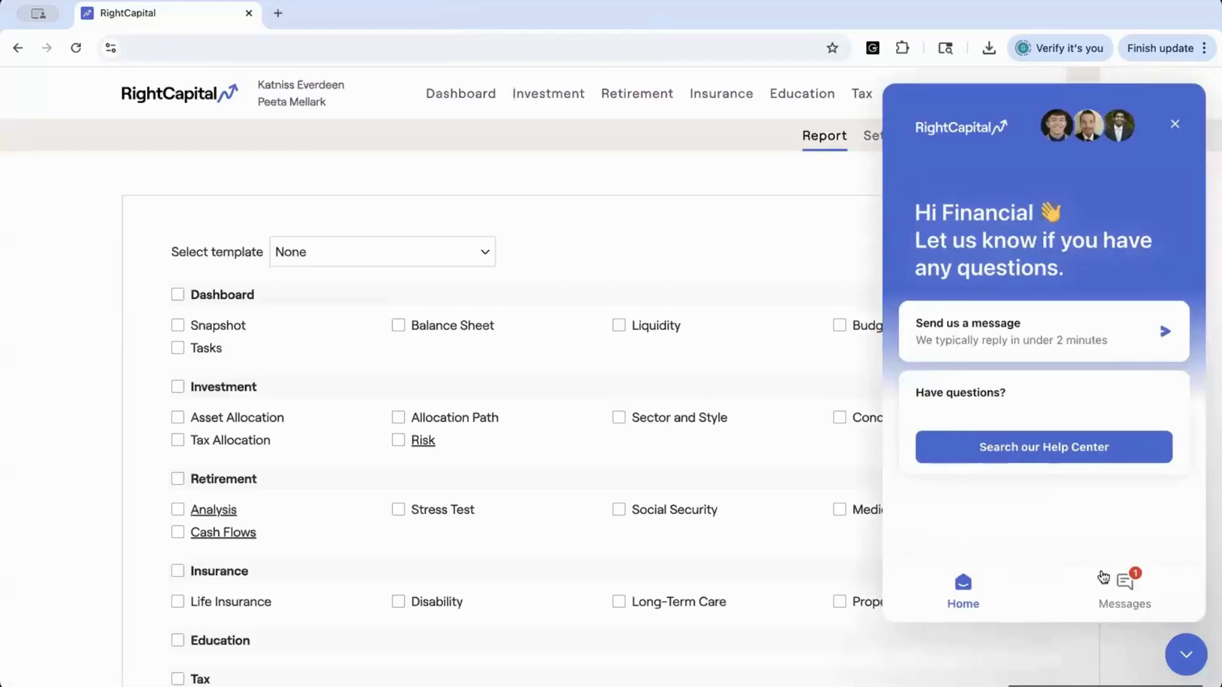
pyautogui.click(996, 448)
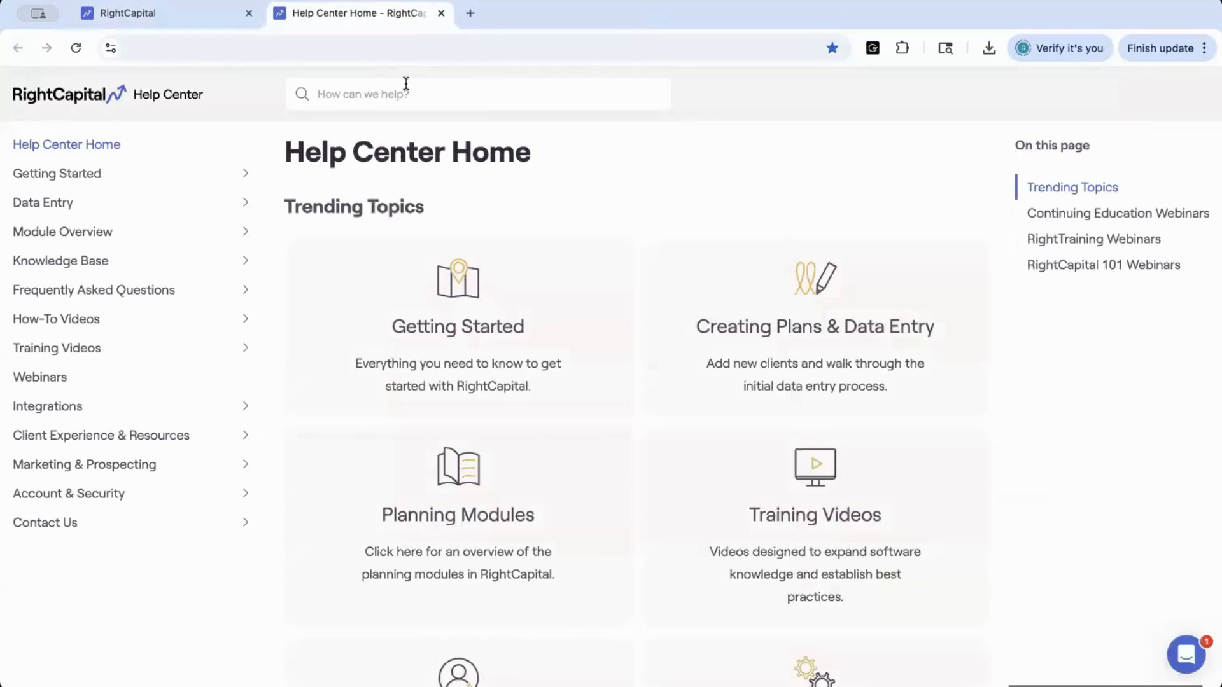
pyautogui.click(477, 92)
pyautogui.write('Business')
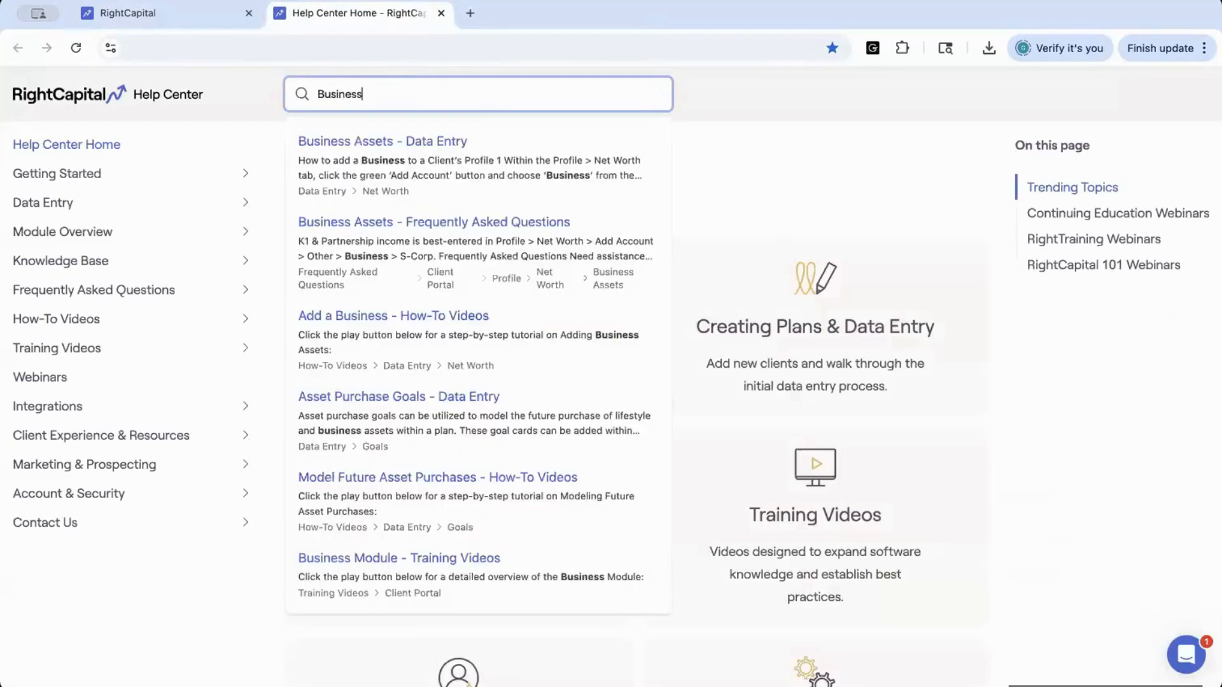
pyautogui.write(' Module')
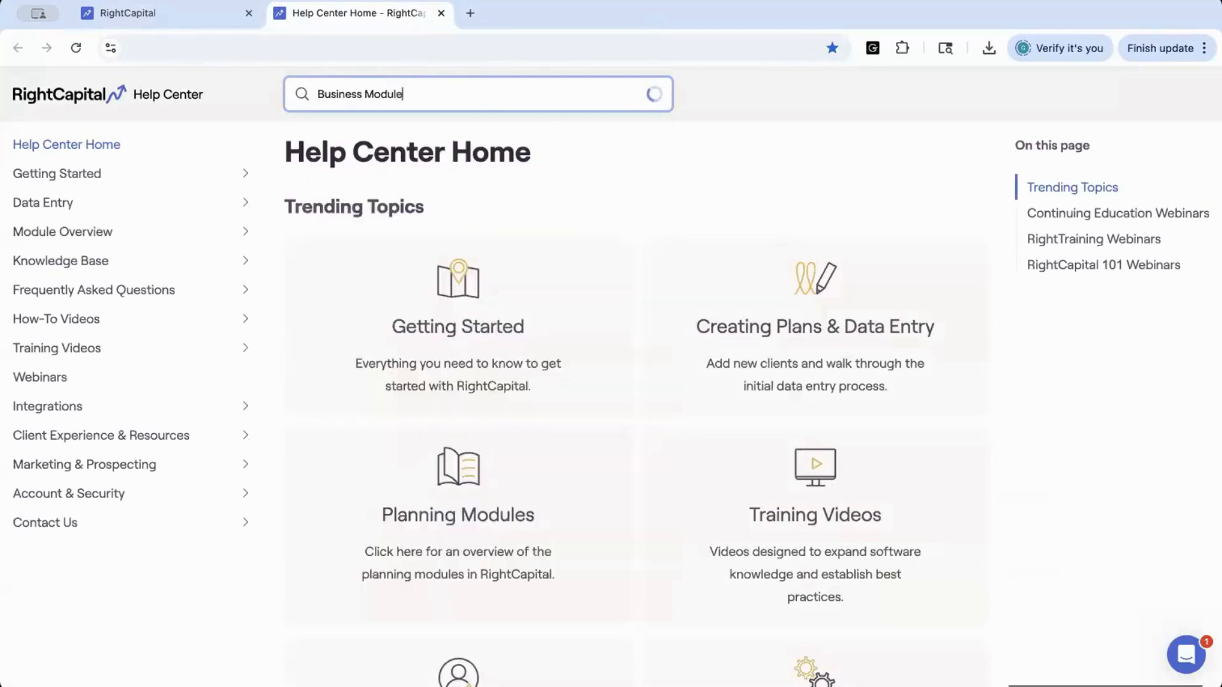
pyautogui.click(391, 156)
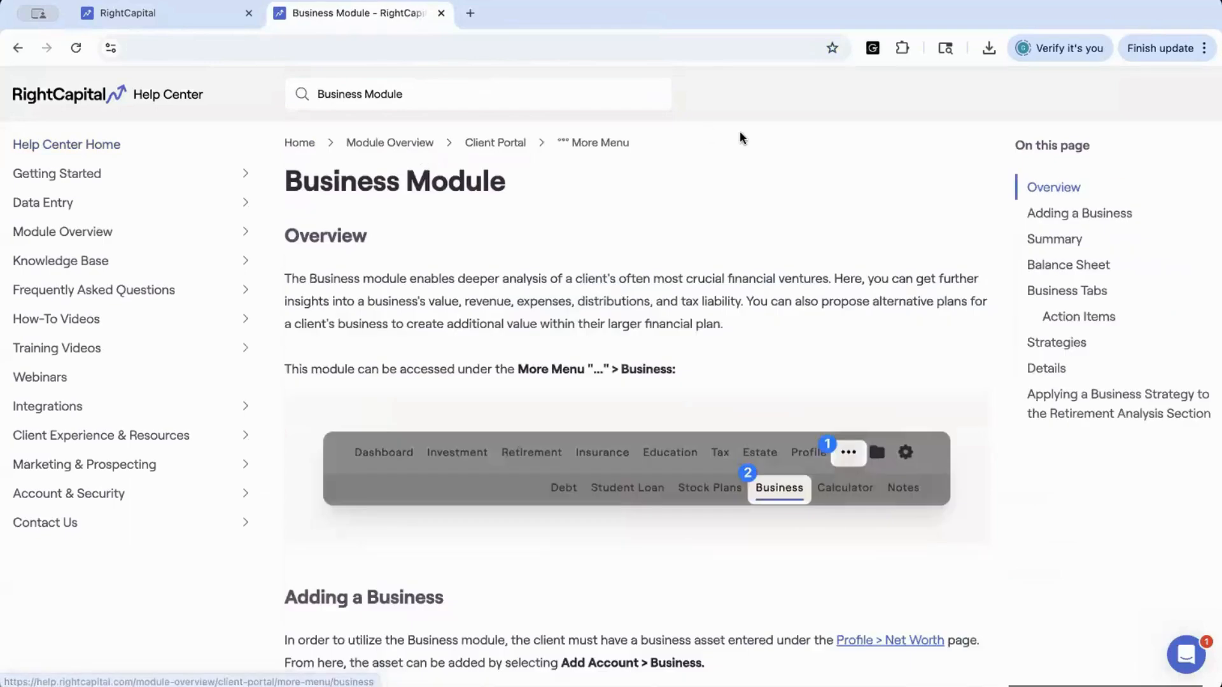
# Browse the other Business Module help search results, then return to the planner tab and close the chat widget
pyautogui.click(425, 100)
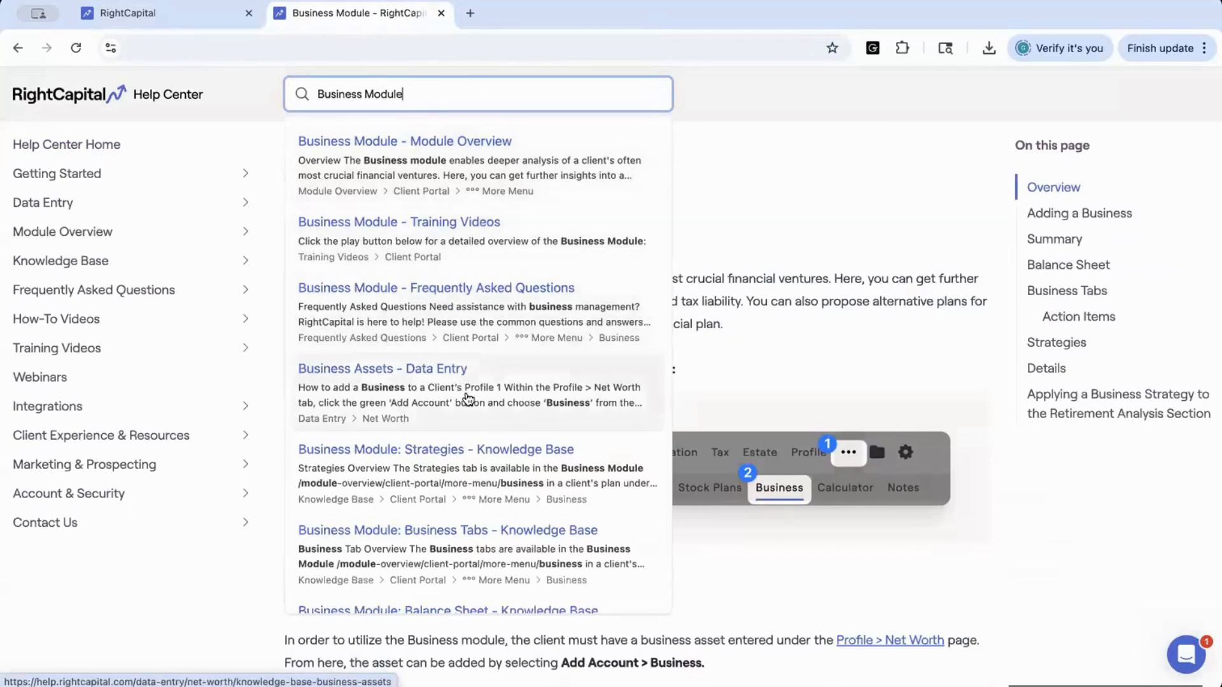
pyautogui.scroll(-1, 476, 477)
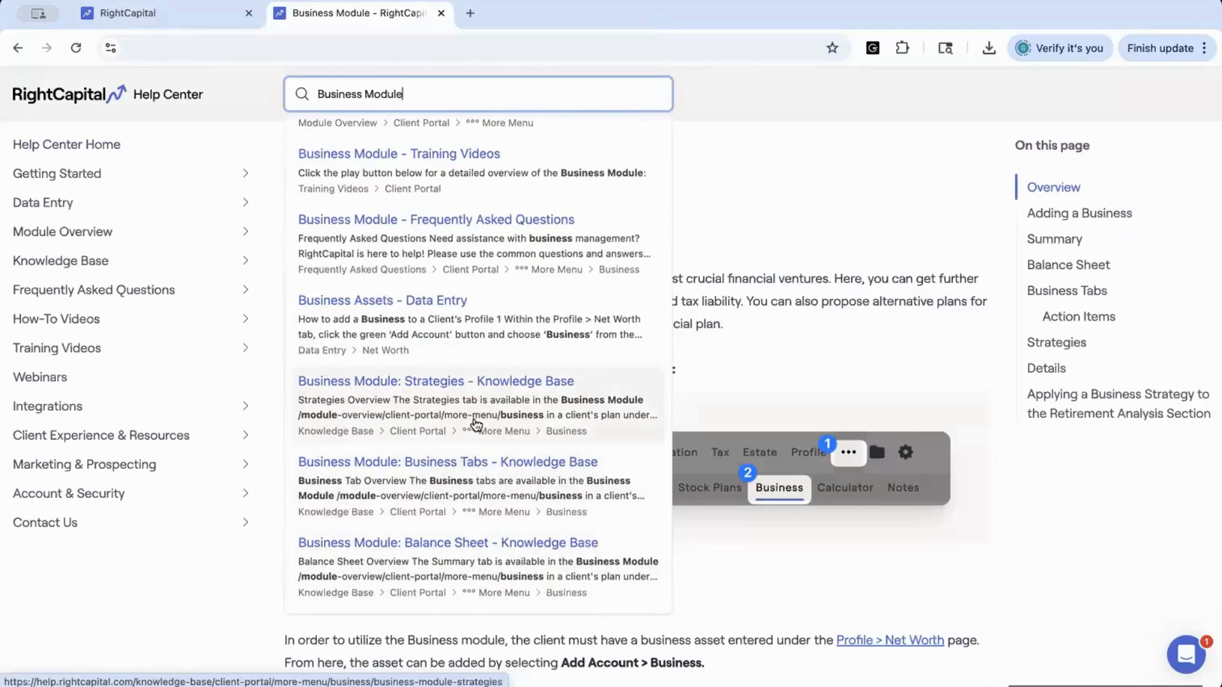
pyautogui.click(738, 204)
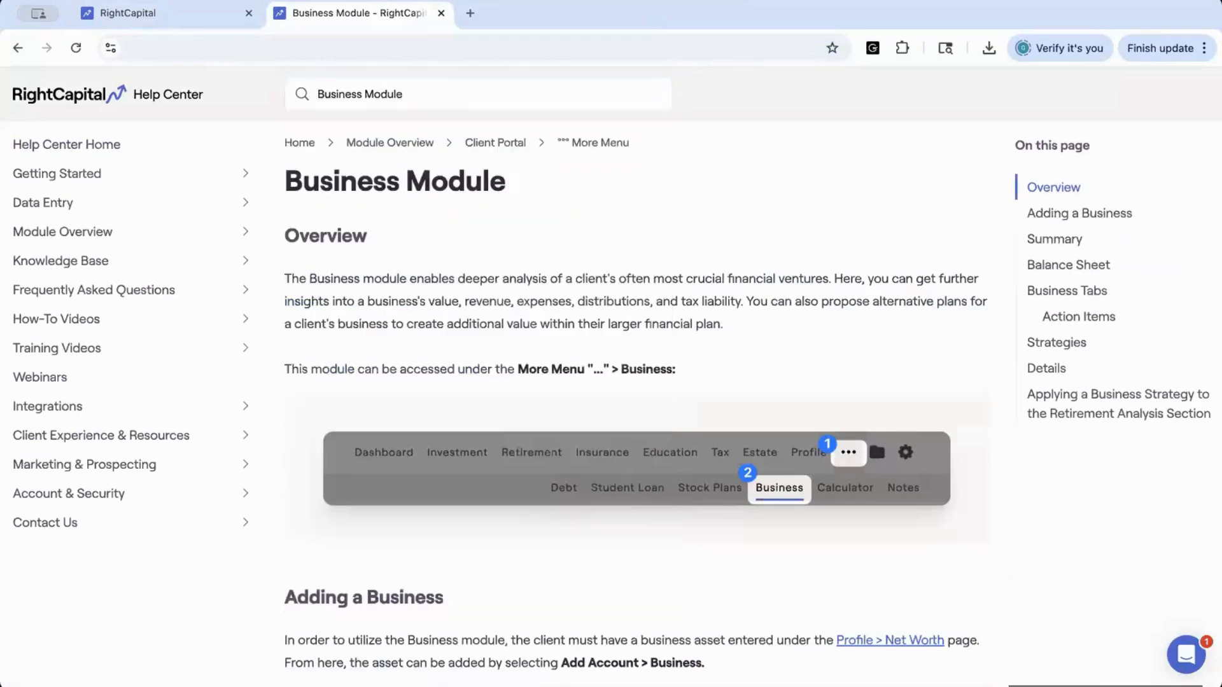
pyautogui.click(128, 10)
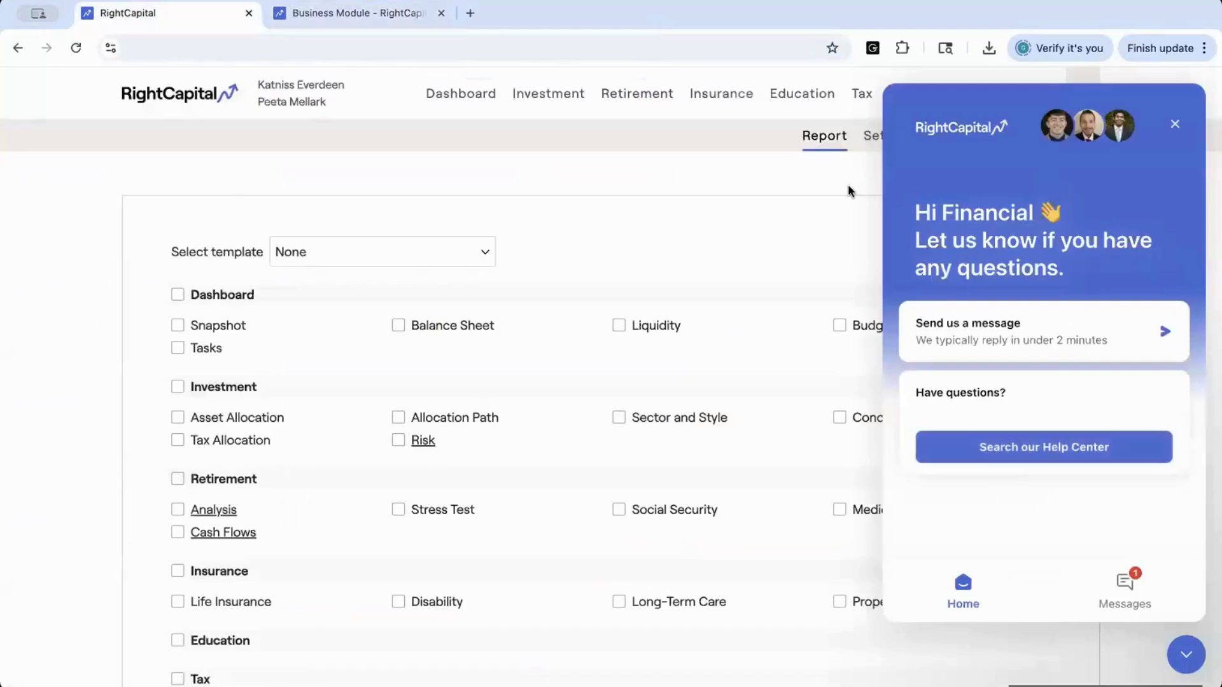
pyautogui.click(1177, 125)
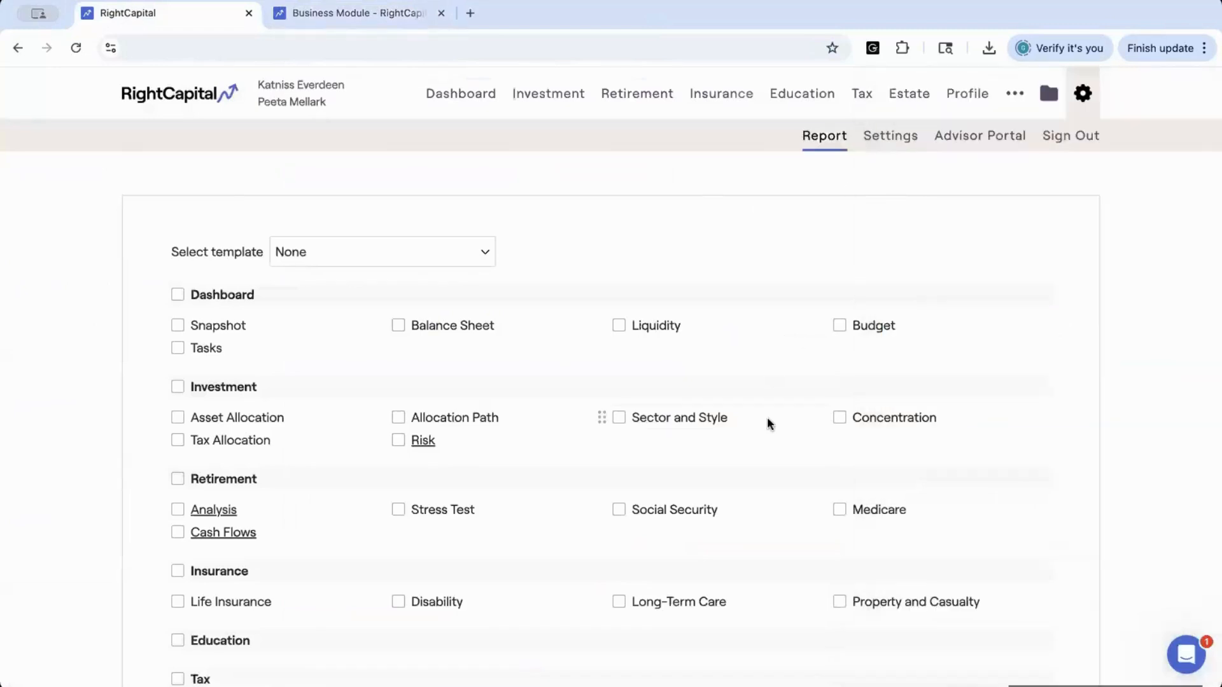